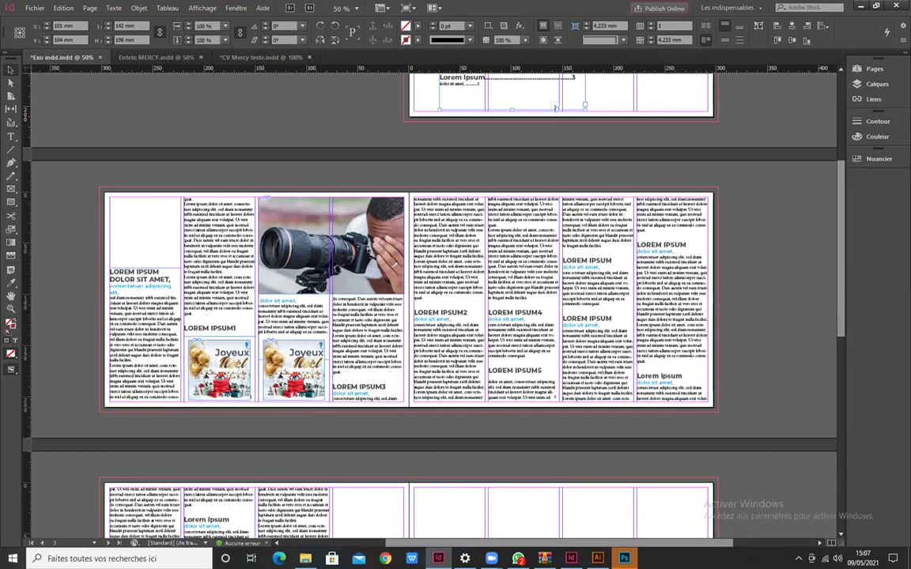
- Examine the table of contents on page 1 and the text and image layout of the following spreads in Exo indd.indd
scroll(439, 387, "down", 5)
scroll(432, 409, "up", 6)
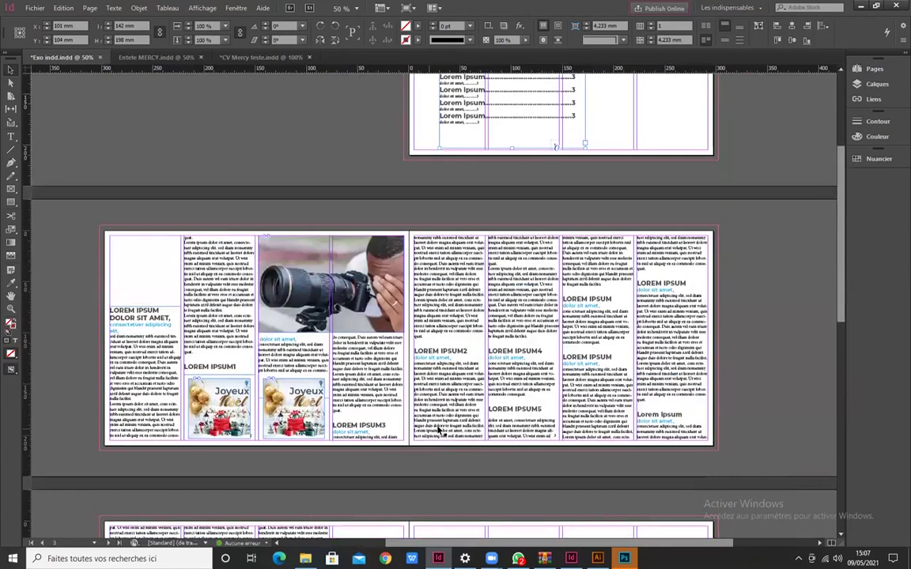
scroll(439, 430, "up", 3)
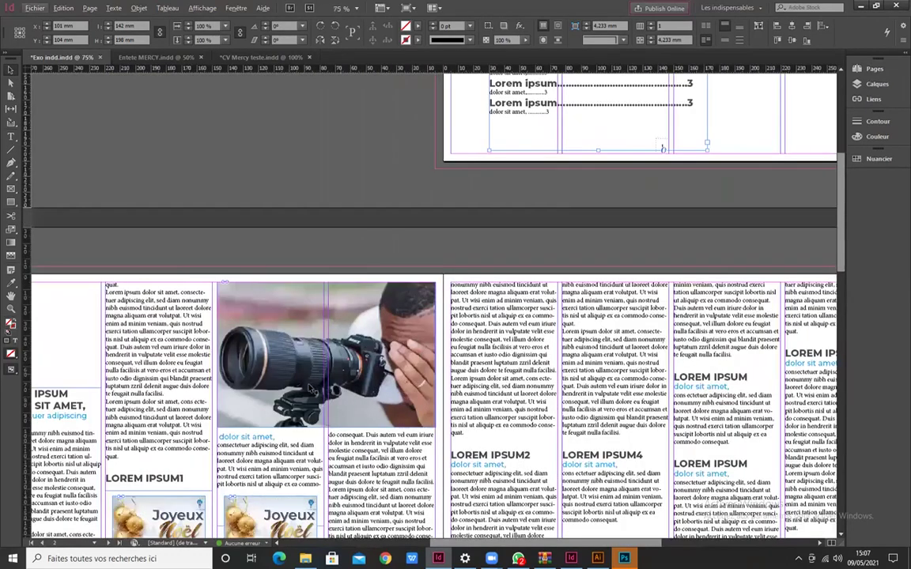
scroll(517, 347, "up", 5)
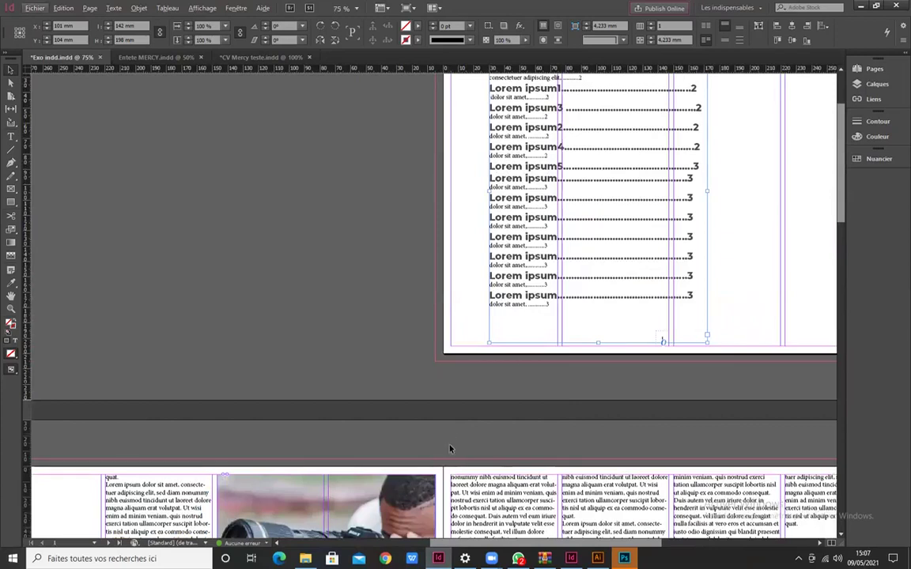
scroll(474, 474, "down", 6)
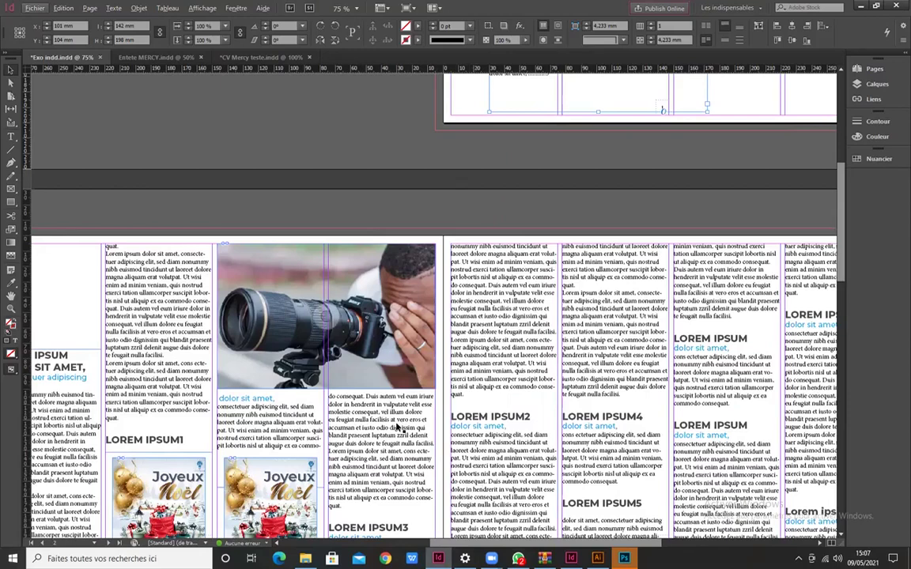
scroll(439, 353, "down", 3)
scroll(580, 373, "up", 2)
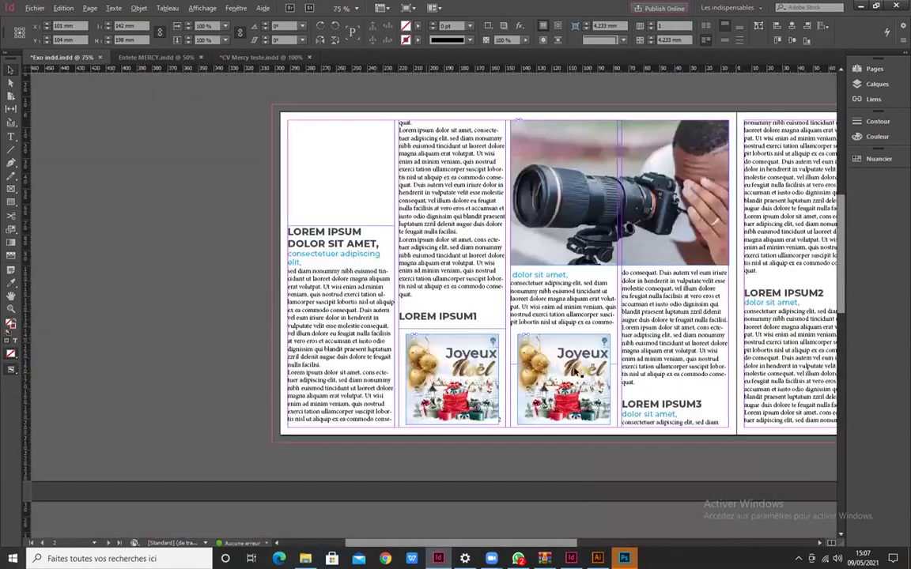
scroll(453, 376, "down", 2)
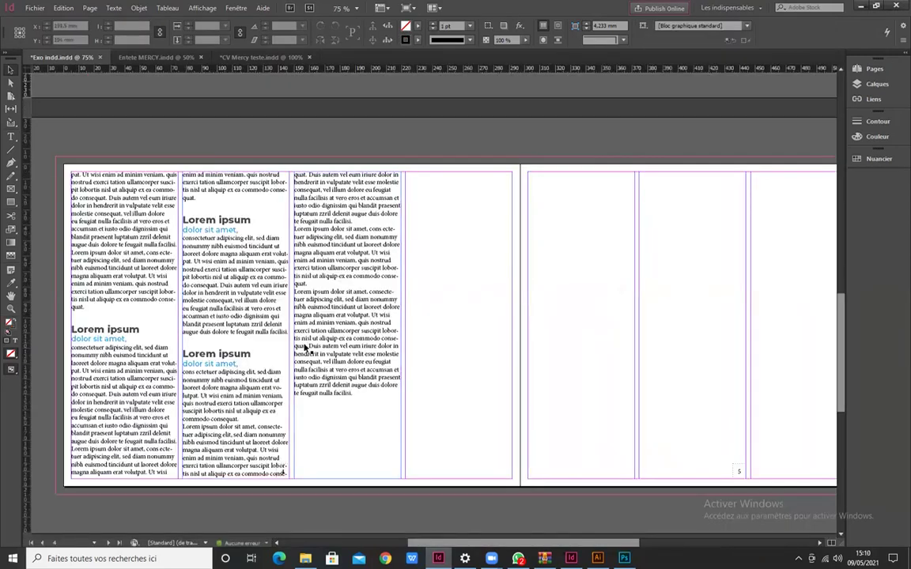
scroll(394, 338, "up", 3)
scroll(393, 337, "up", 3)
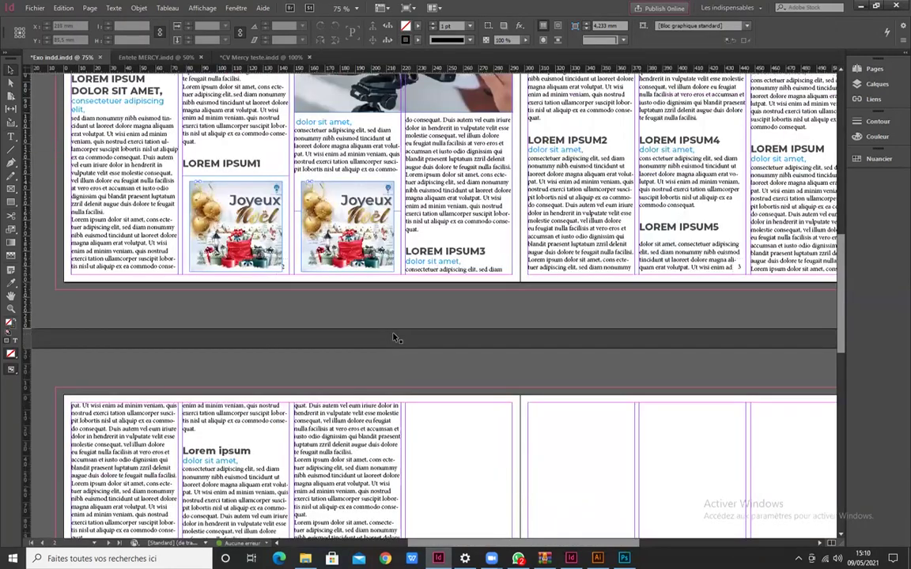
scroll(325, 353, "up", 5)
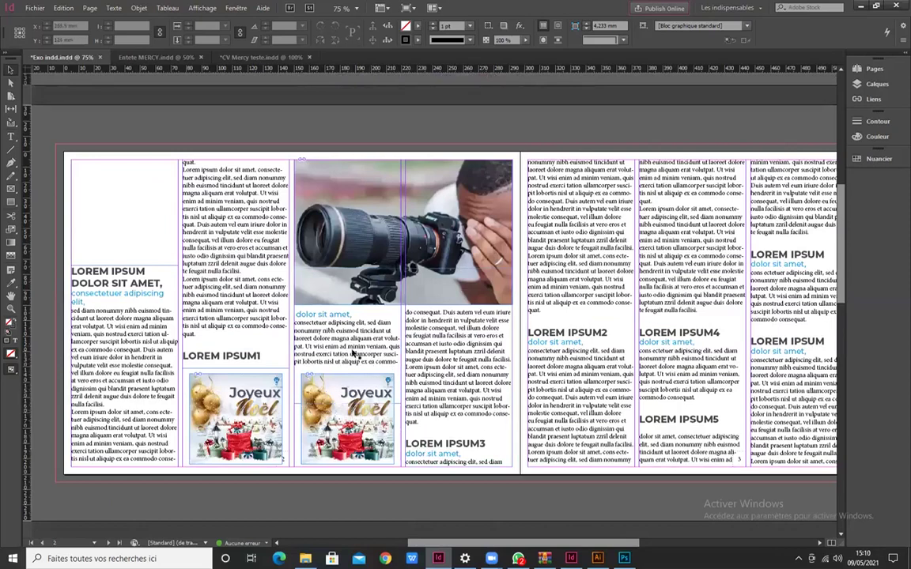
- Shorten the two text frames under the camera photo on page 2 to about 105 mm high, aligning their upper edges with the photo's lower edge
scroll(411, 316, "down", 2, "alt")
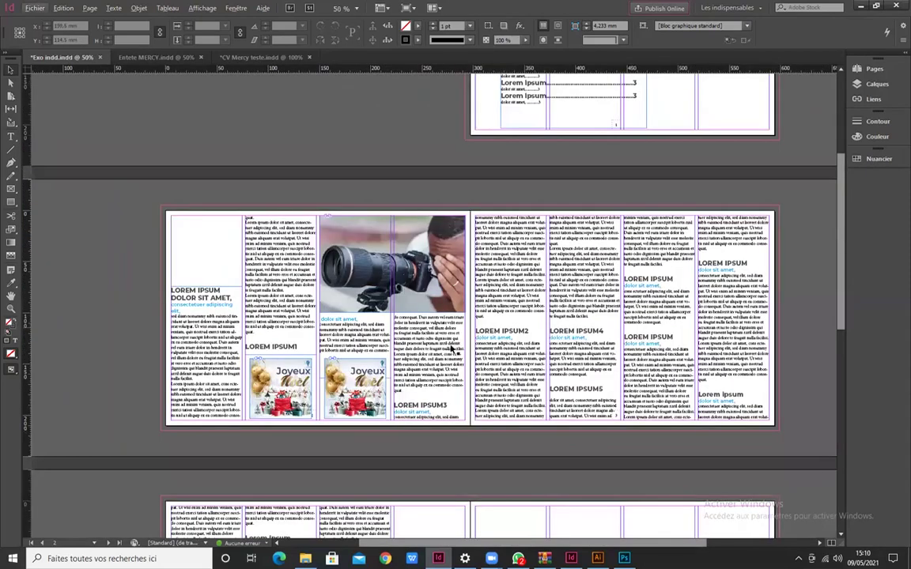
scroll(419, 332, "up", 2, "alt")
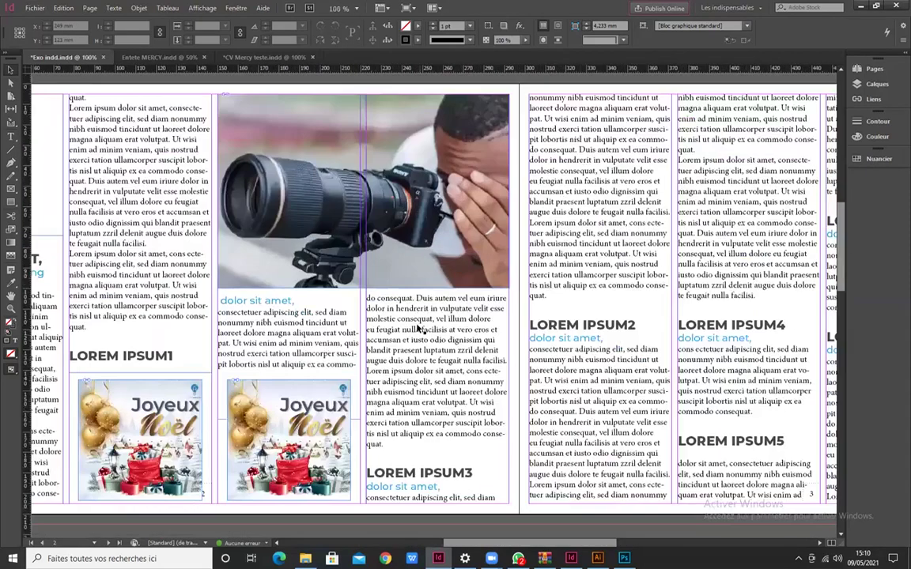
left_click(325, 319)
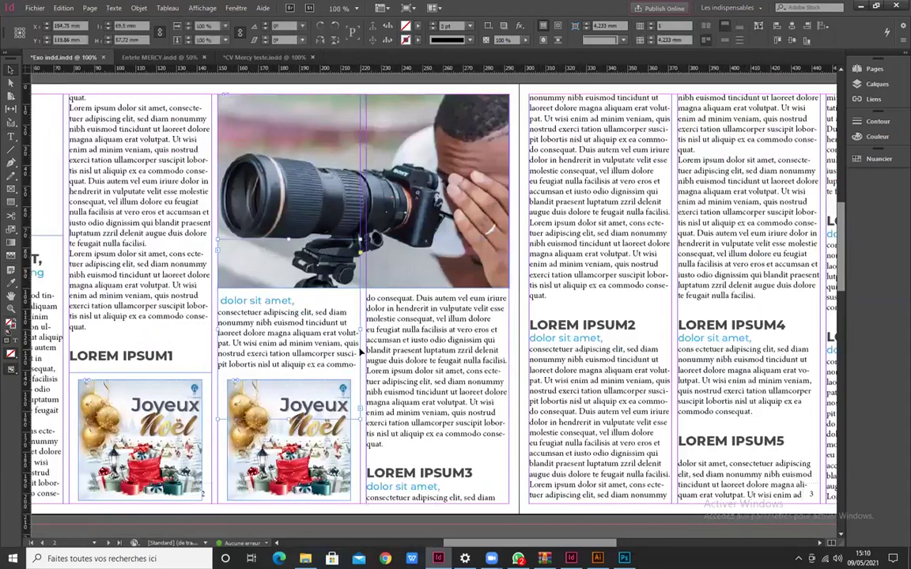
left_click(338, 232)
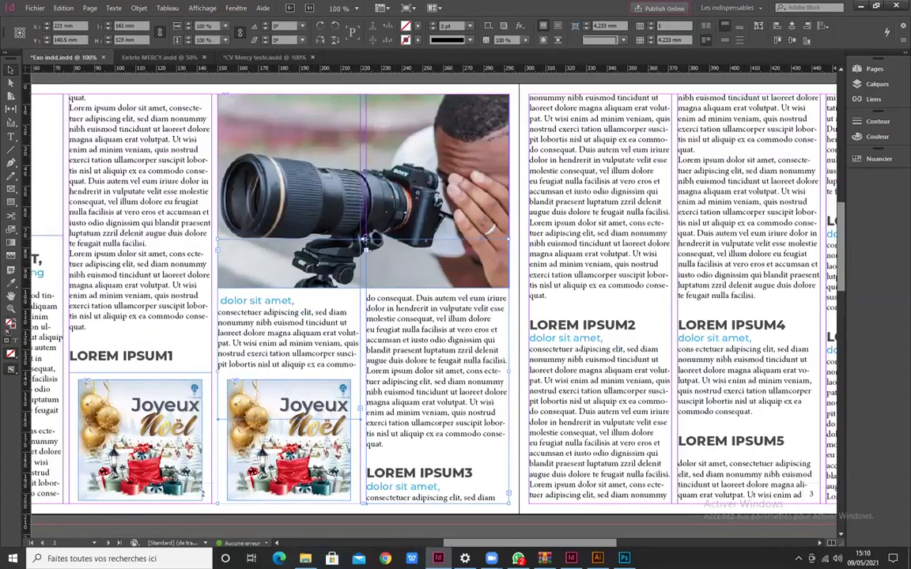
left_click_drag(364, 241, 362, 288)
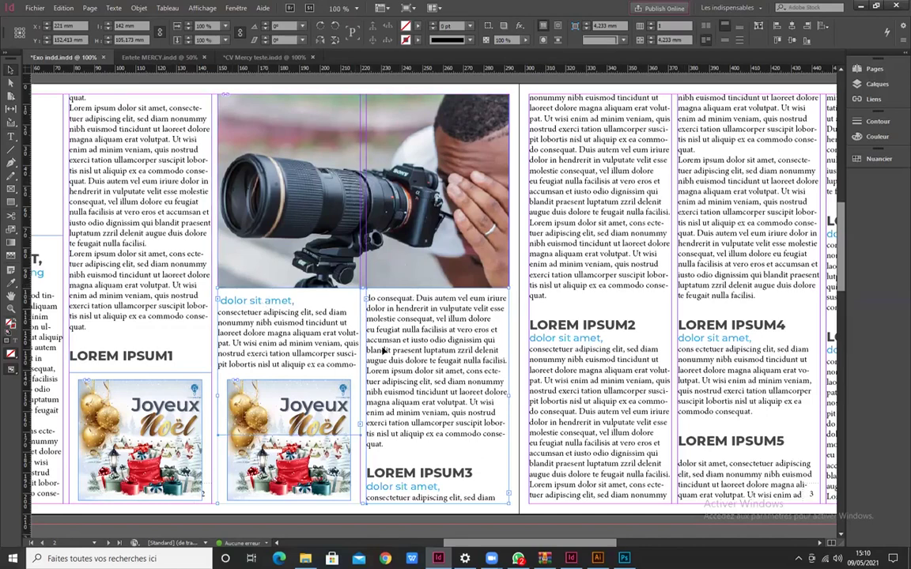
- Examine the text columns and headings on page 3, then the full layout of page 2
scroll(382, 349, "down", 2)
scroll(546, 325, "up", 2)
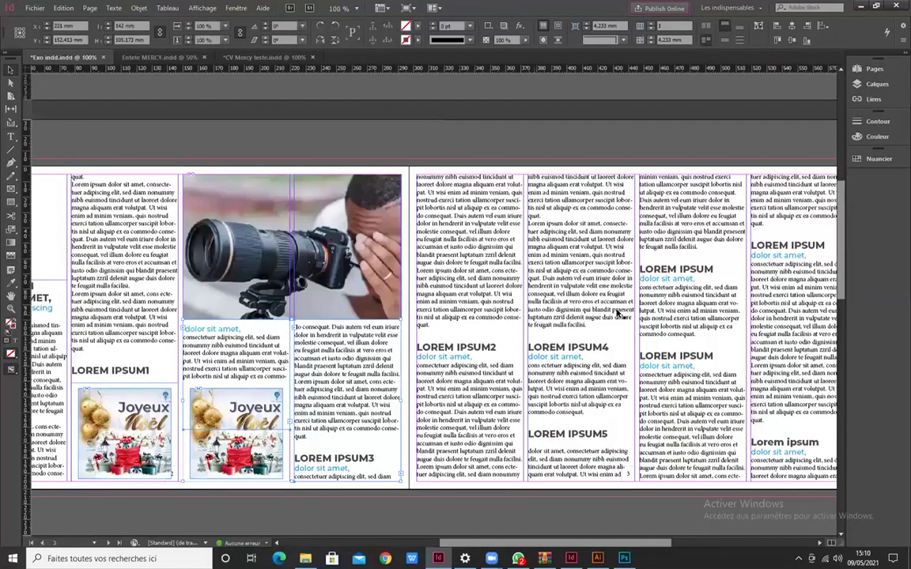
scroll(459, 308, "up", 1)
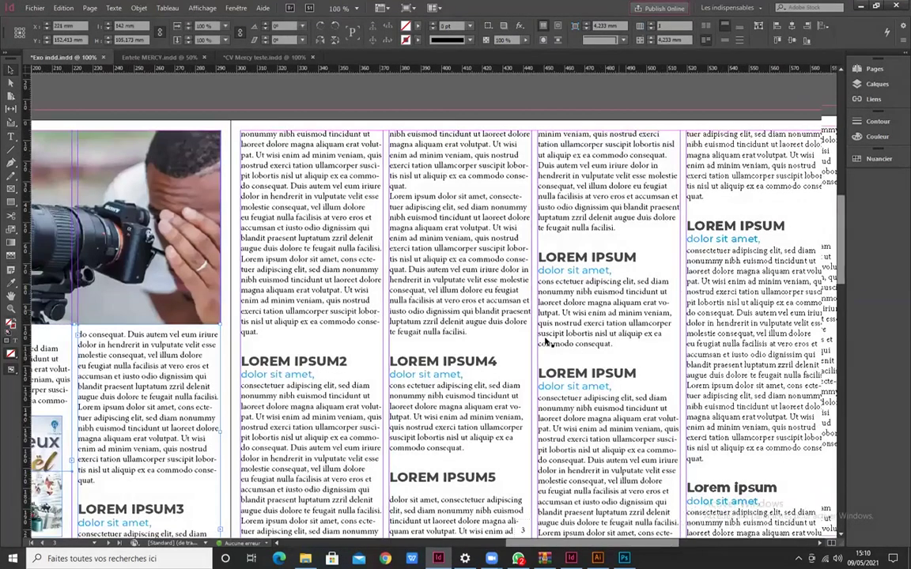
scroll(546, 340, "right", 2)
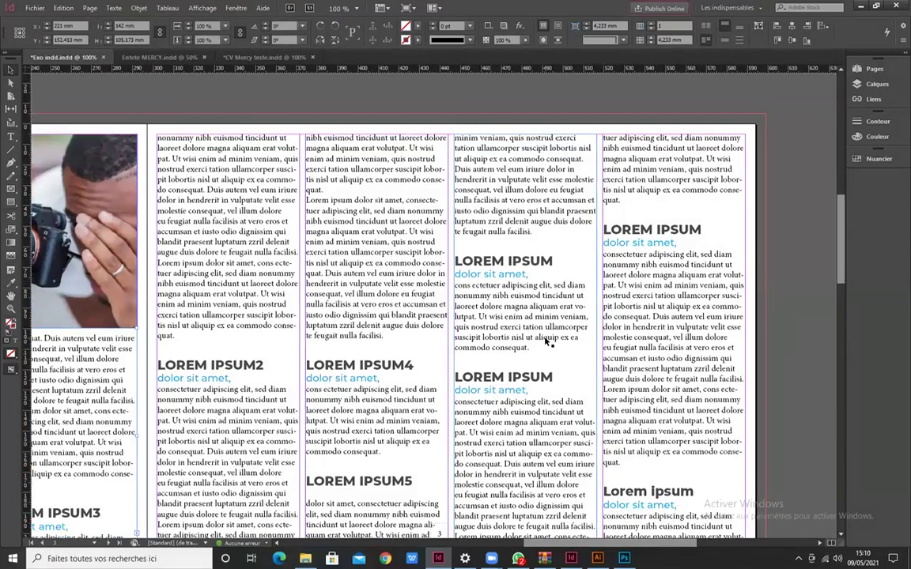
scroll(553, 336, "down", 5)
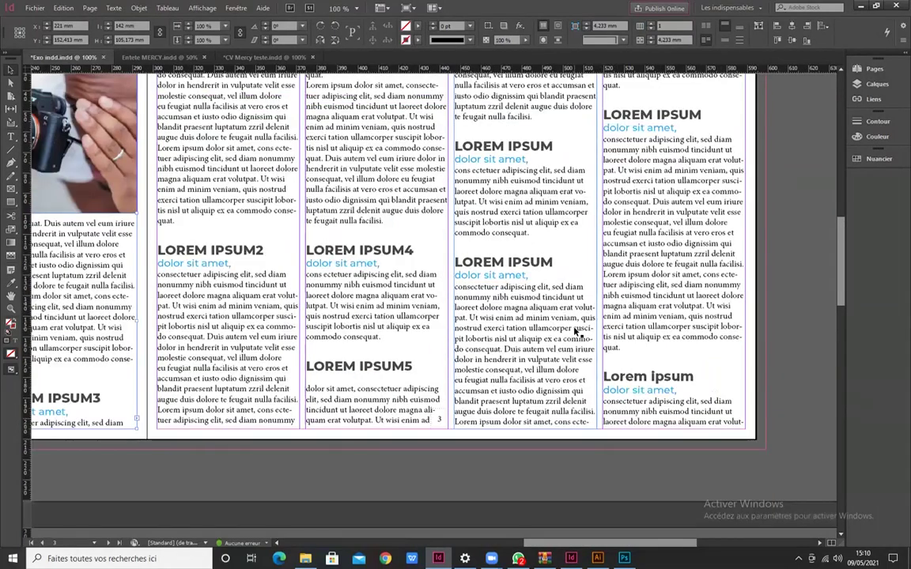
scroll(490, 393, "left", 5)
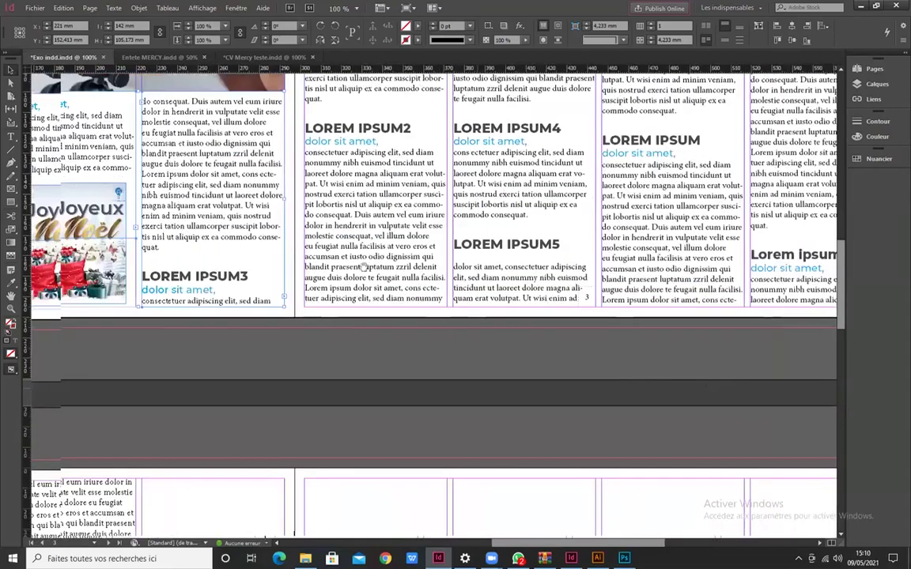
scroll(427, 217, "up", 3)
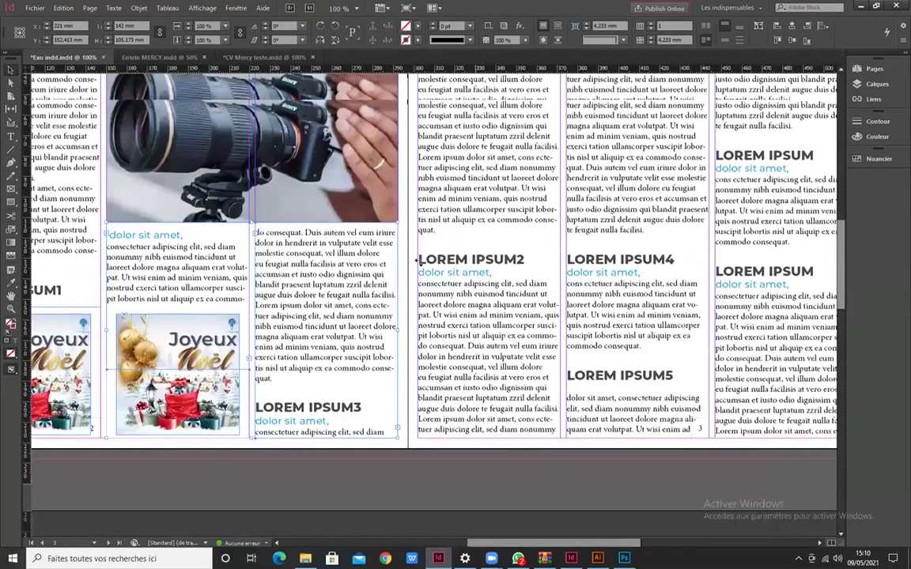
scroll(427, 238, "up", 1)
scroll(434, 382, "down", 1)
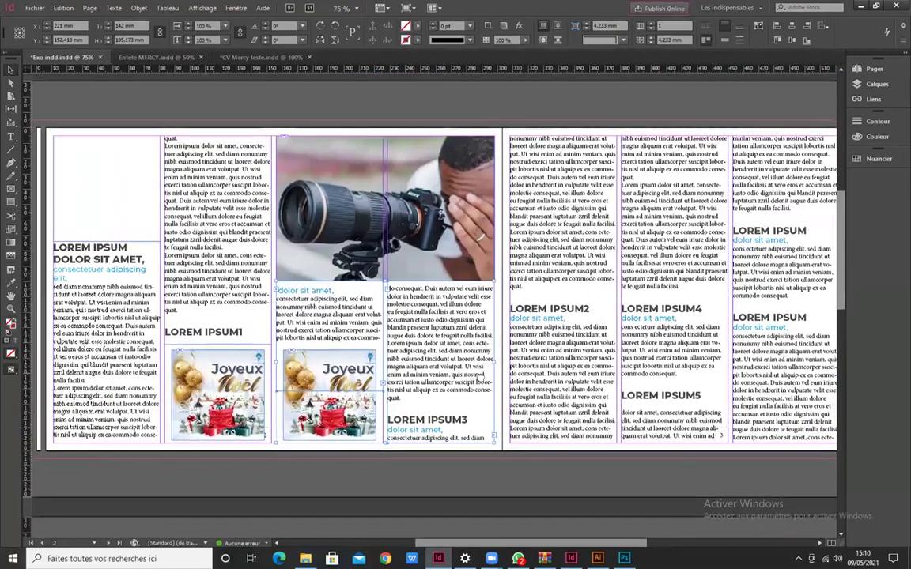
scroll(457, 376, "left", 2)
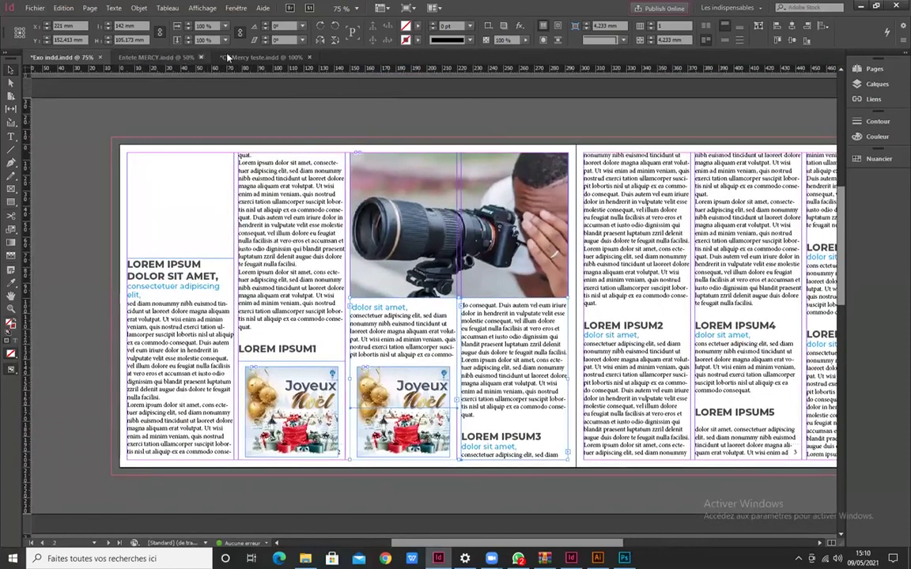
- Switch to the CV document and review its page from header to footer
scroll(364, 411, "down", 5)
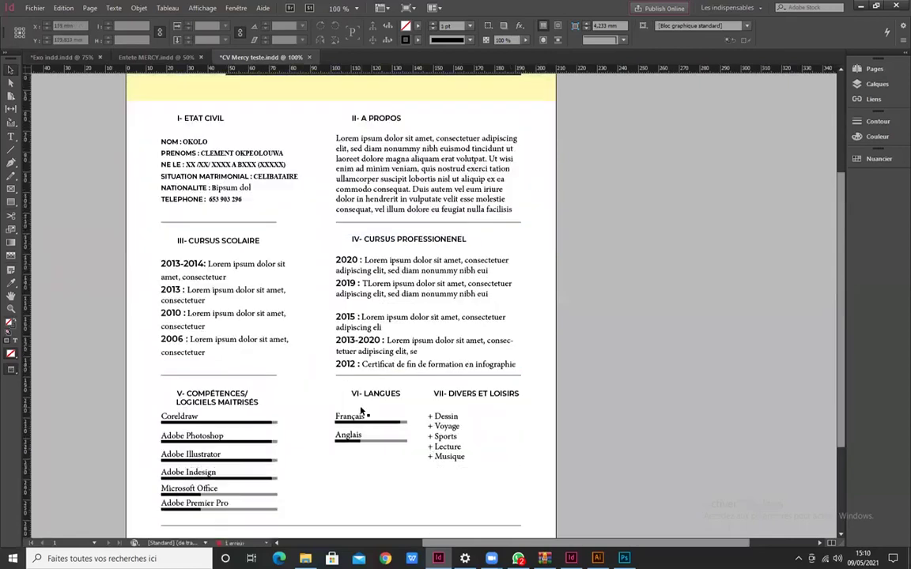
scroll(370, 429, "up", 6)
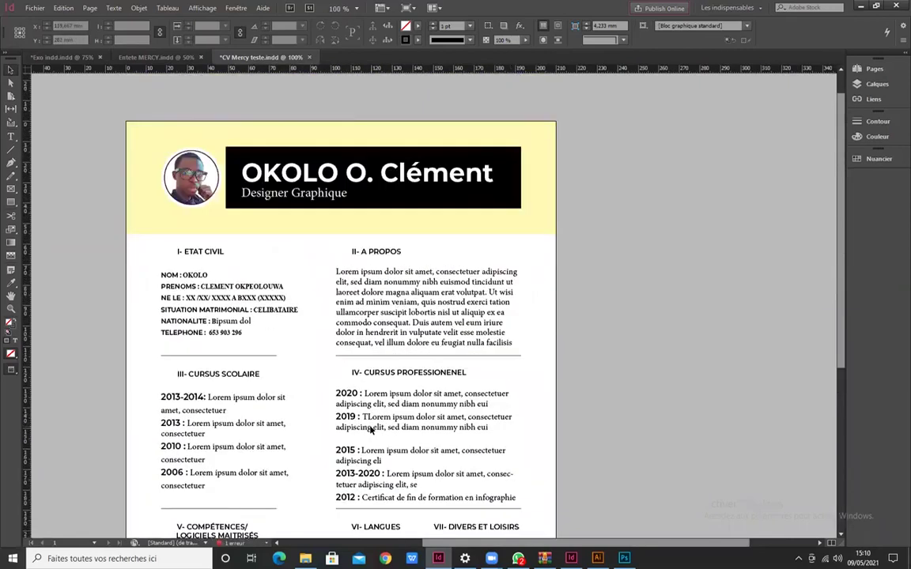
scroll(370, 429, "down", 3)
scroll(370, 430, "down", 3)
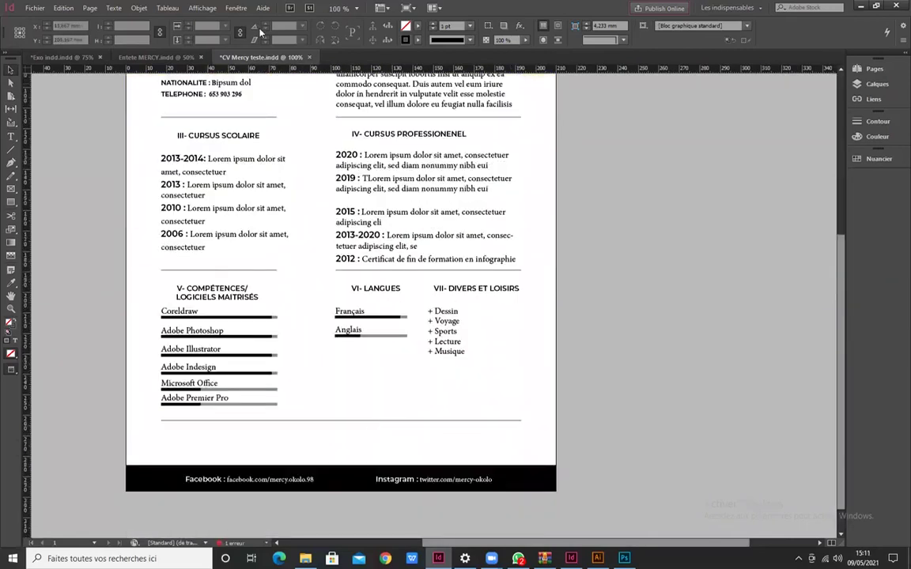
- Return to Exo indd.indd and review the overall page layout and the spread of pages 2 and 3
left_click(70, 57)
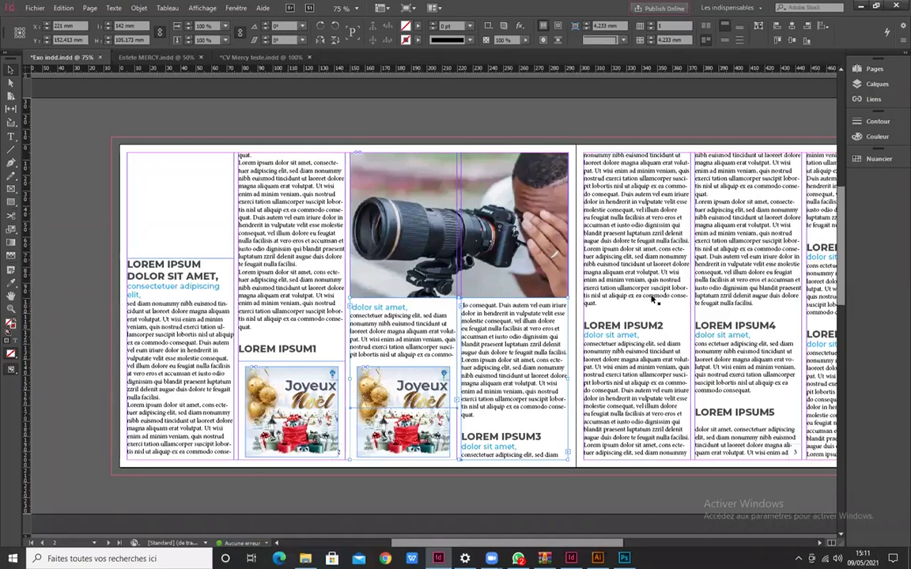
scroll(491, 270, "right", 3)
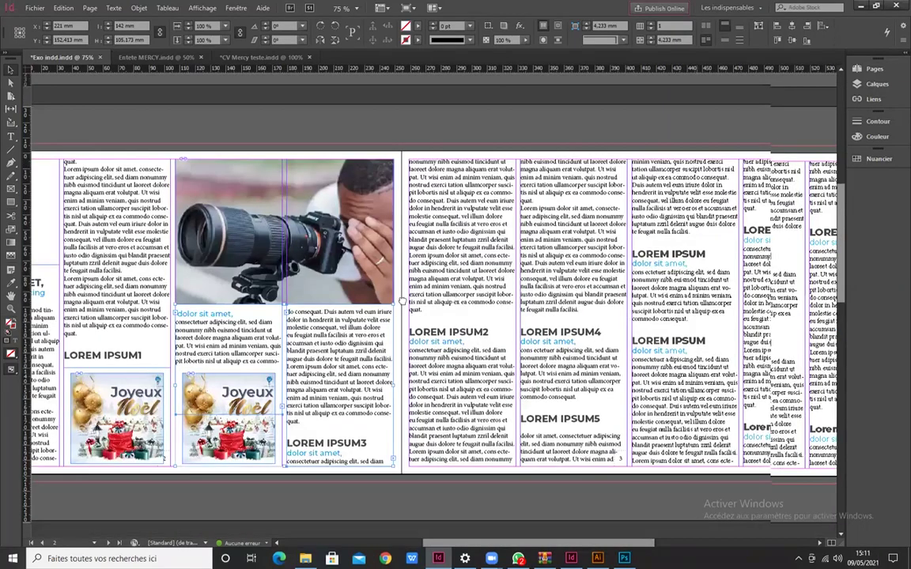
scroll(385, 376, "right", 2)
key("ctrl+minus")
key("ctrl+minus")
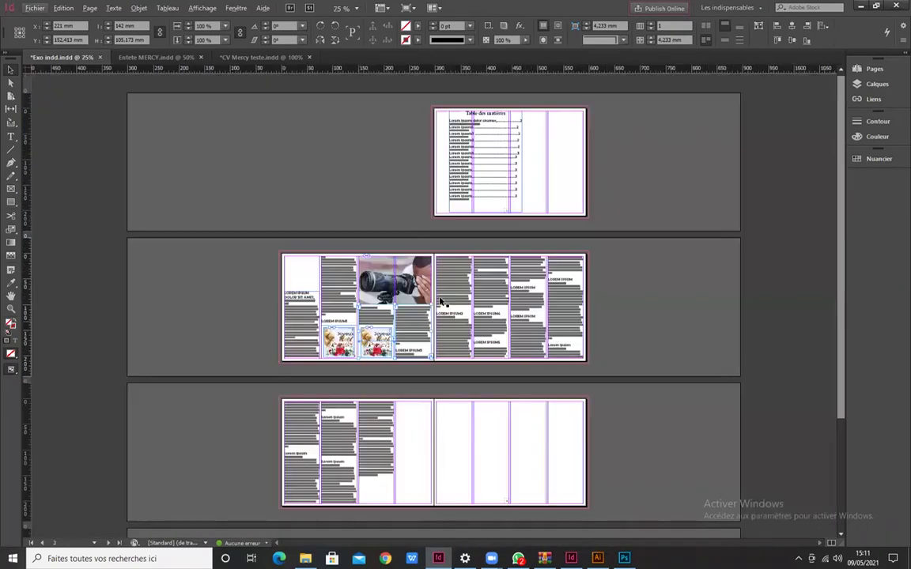
scroll(338, 340, "up", 2)
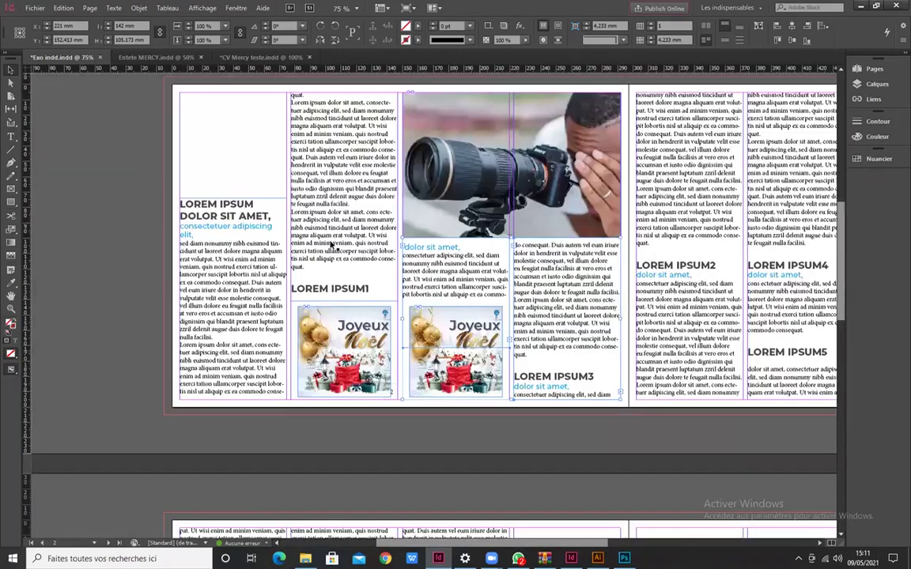
left_click_drag(400, 306, 299, 374)
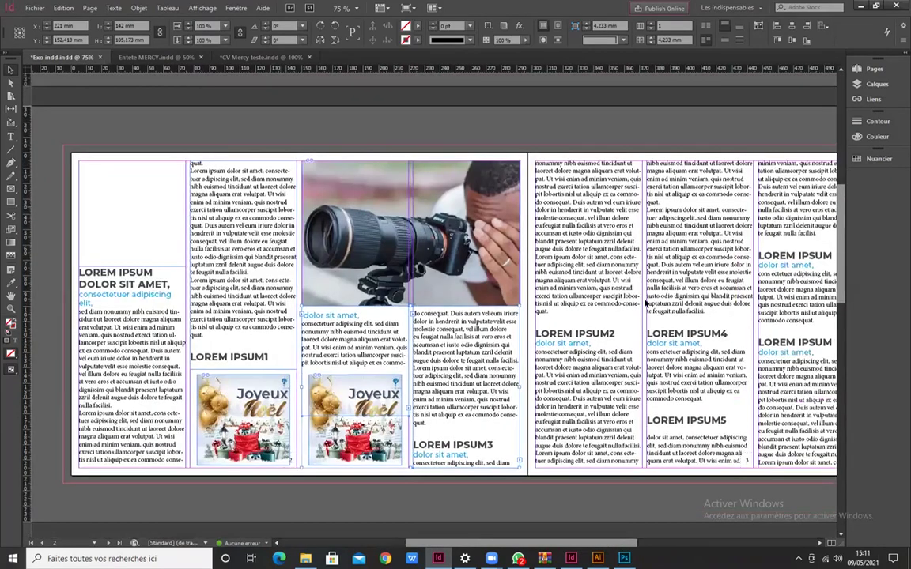
scroll(482, 276, "right", 3)
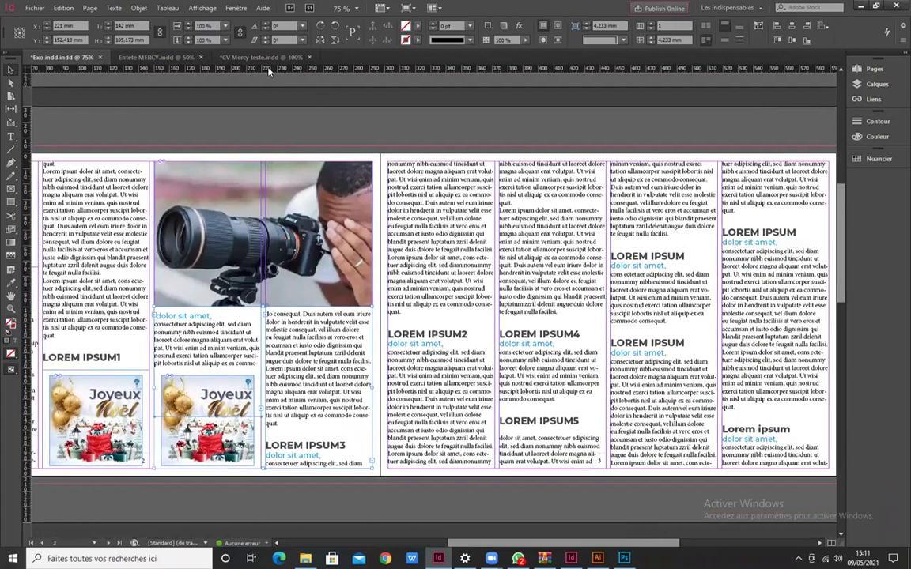
- Reopen the CV document and examine its civil status, education, work experience, skills, languages and social media sections
left_click(268, 58)
scroll(296, 376, "up", 5)
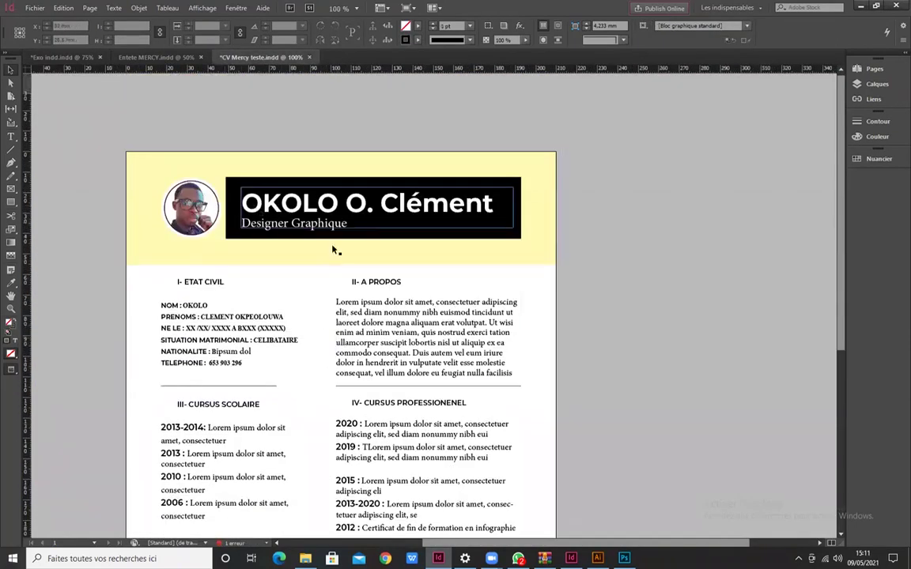
scroll(378, 434, "down", 5)
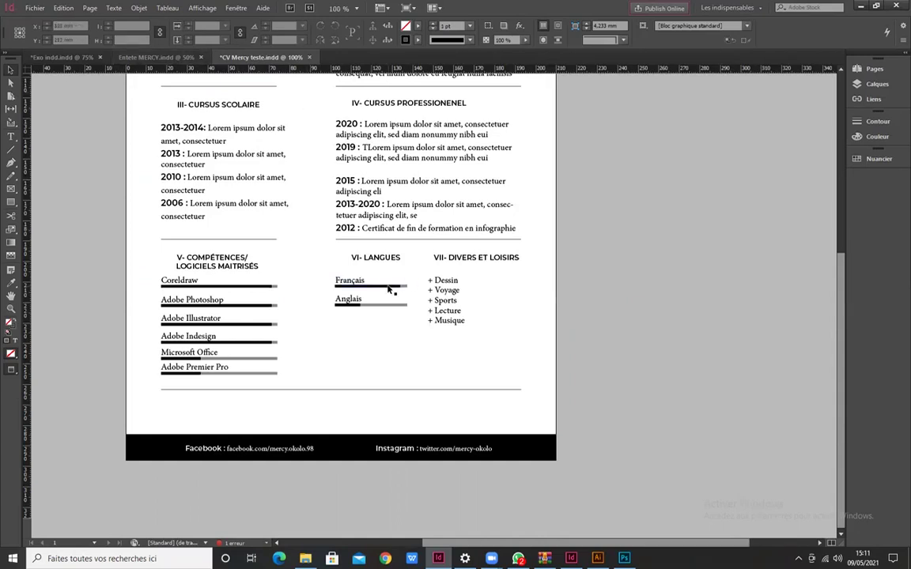
scroll(388, 291, "up", 5)
scroll(400, 272, "up", 2)
scroll(417, 340, "down", 6)
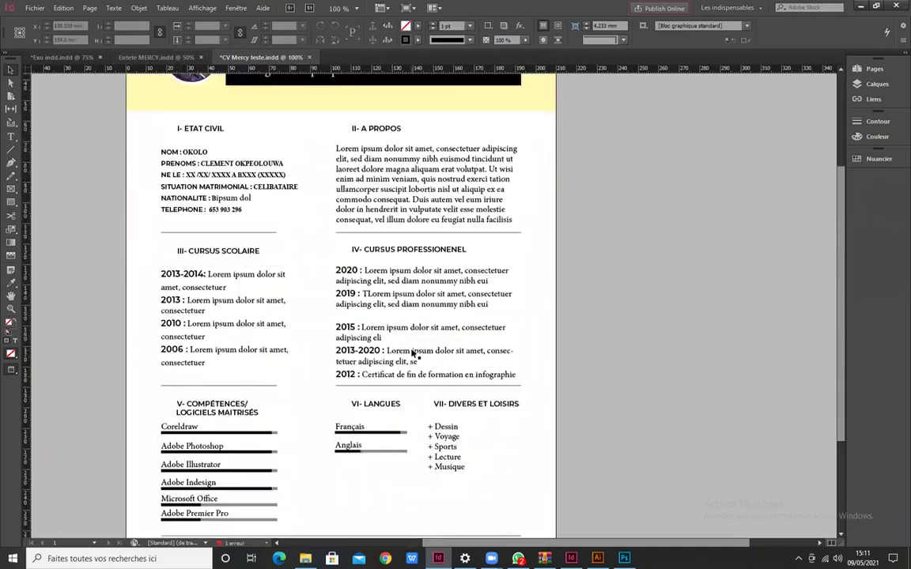
scroll(395, 443, "down", 1)
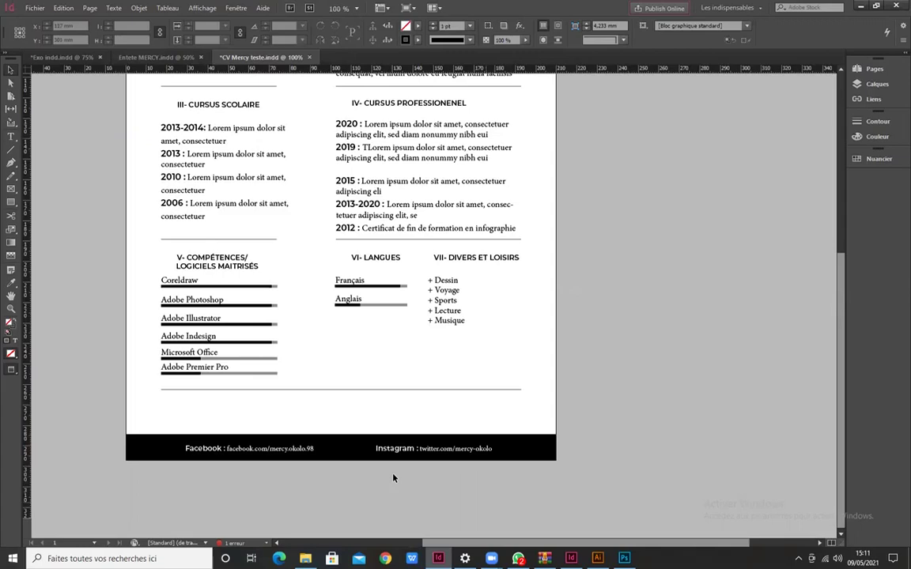
scroll(393, 477, "up", 8)
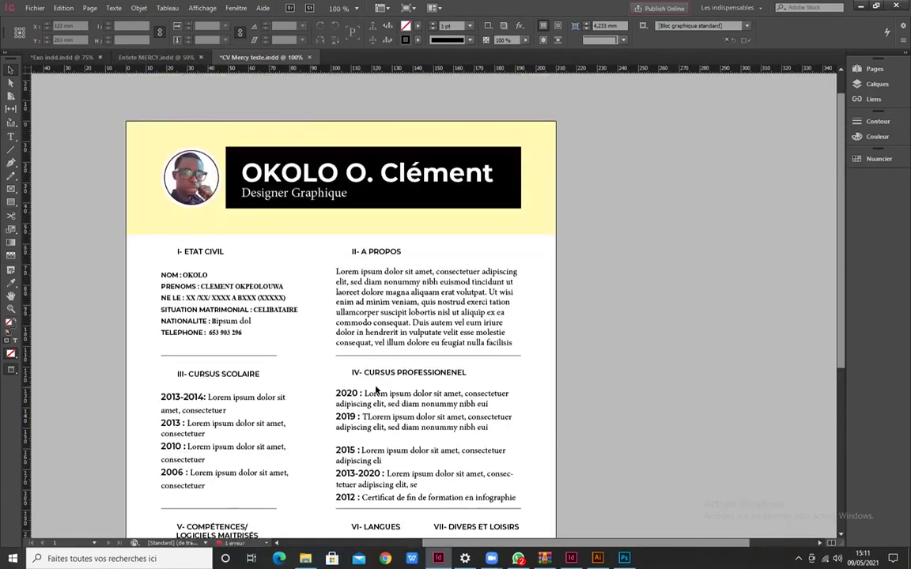
- Examine the CV page from its header and civil status section to the skills, languages and hobbies sections
scroll(377, 389, "up", 1)
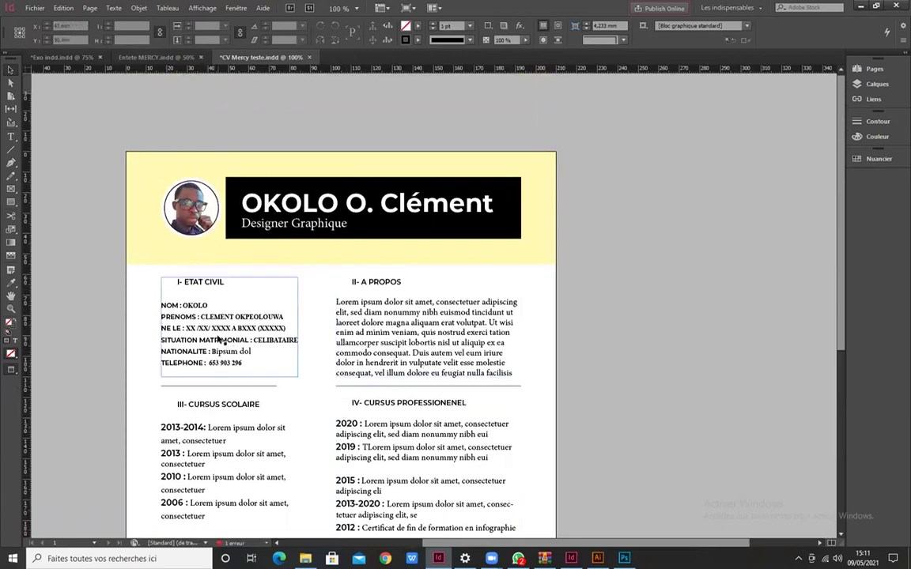
scroll(455, 348, "down", 7)
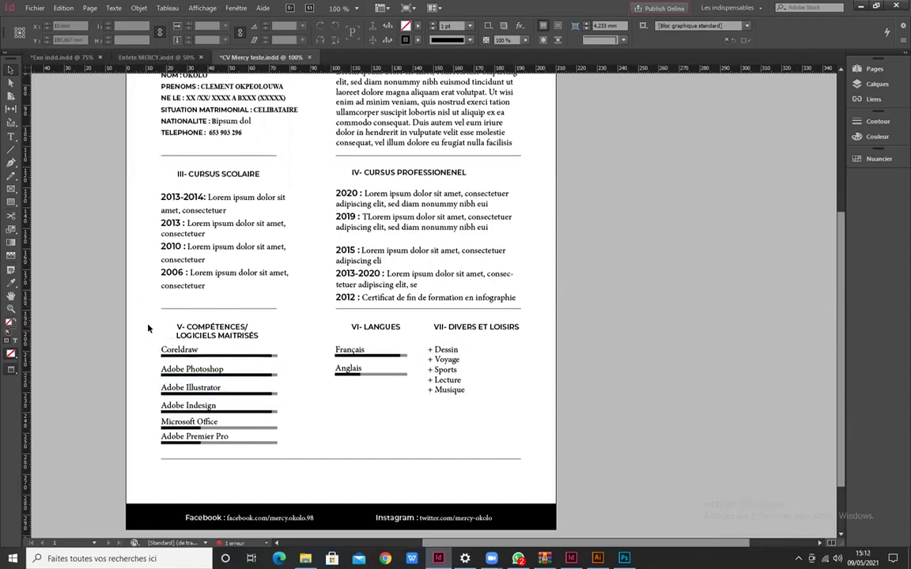
left_click_drag(131, 289, 253, 389)
left_click(178, 339)
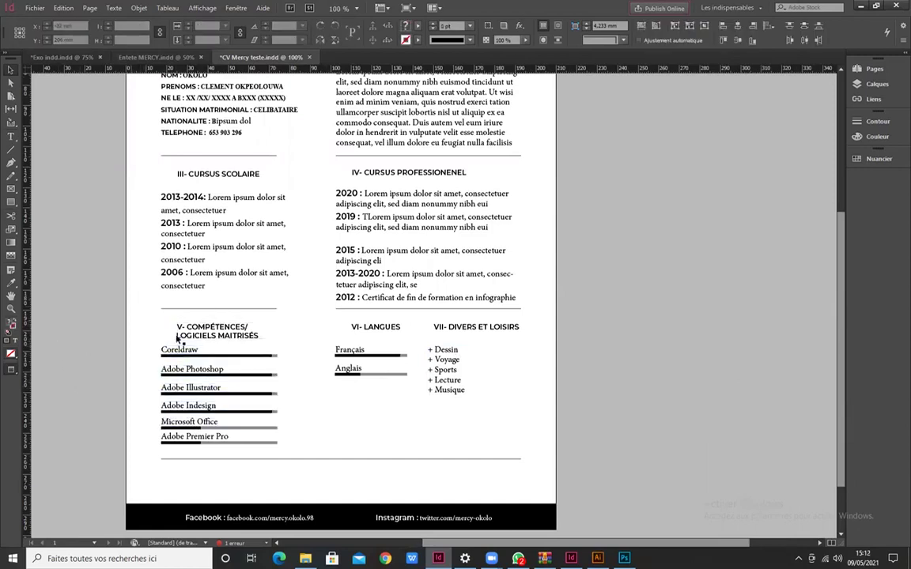
scroll(177, 338, "up", 5)
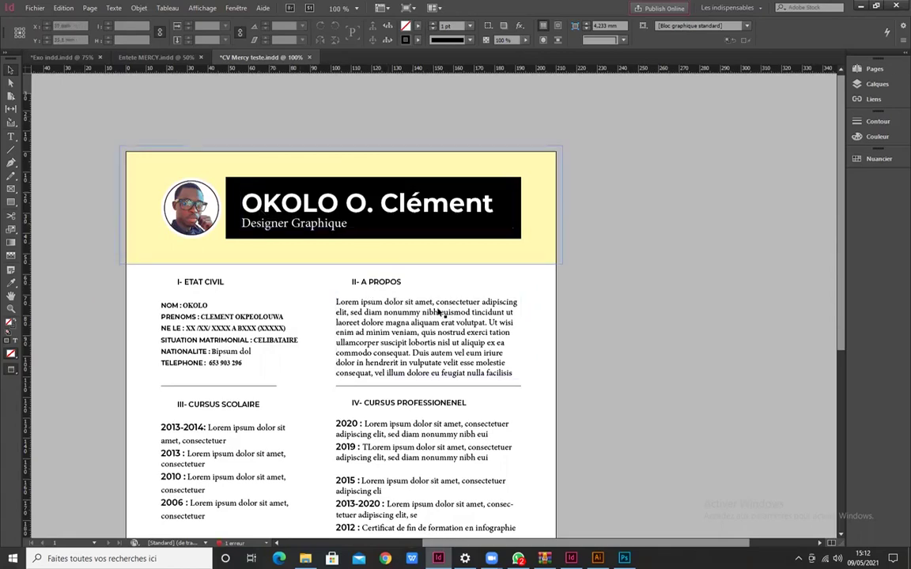
scroll(362, 329, "down", 3)
scroll(362, 329, "up", 3)
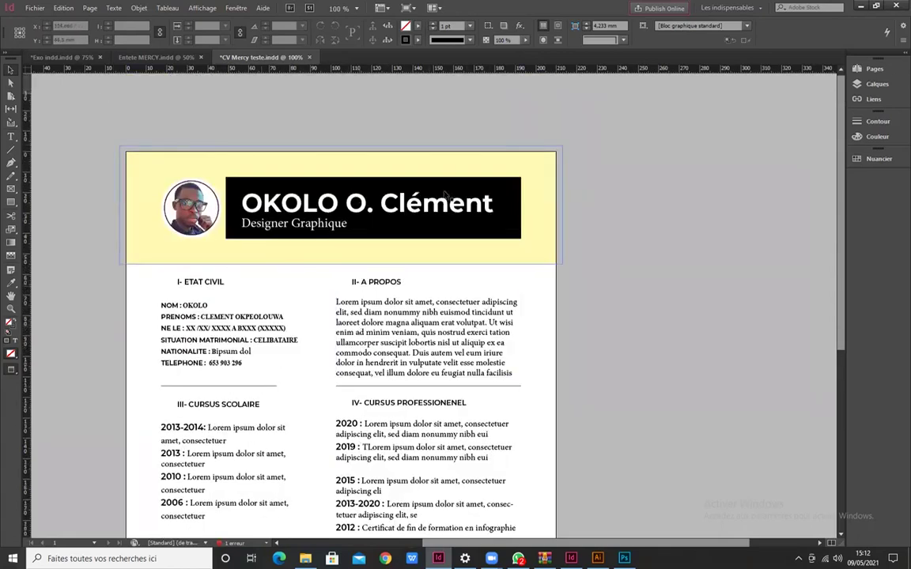
- Start a new document and bring up its setup dialog over the CV page
left_click(34, 10)
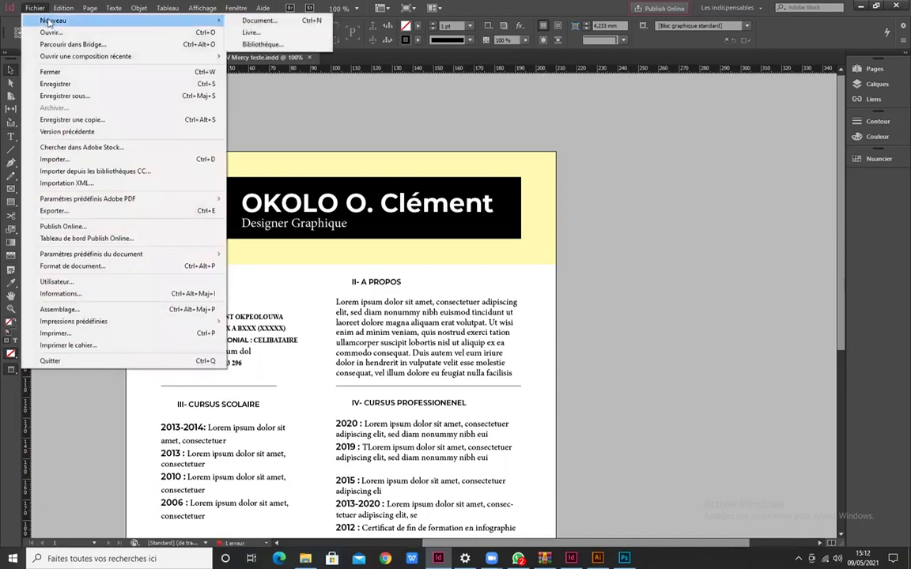
mouse_move(167, 8)
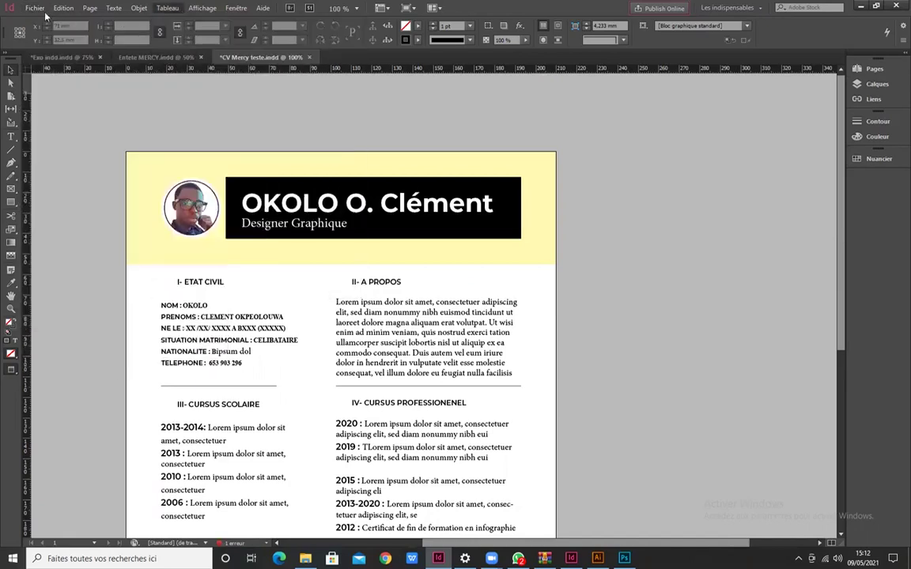
left_click(35, 8)
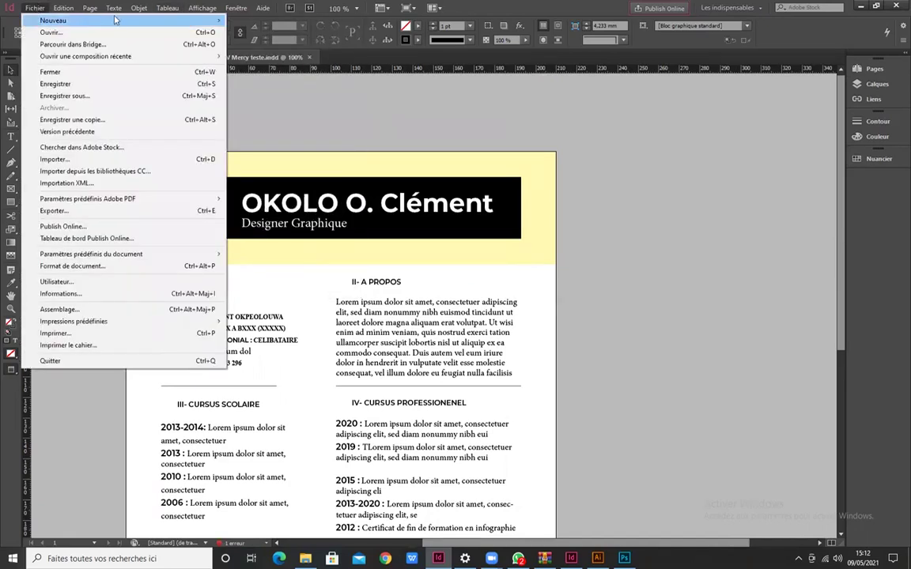
mouse_move(204, 20)
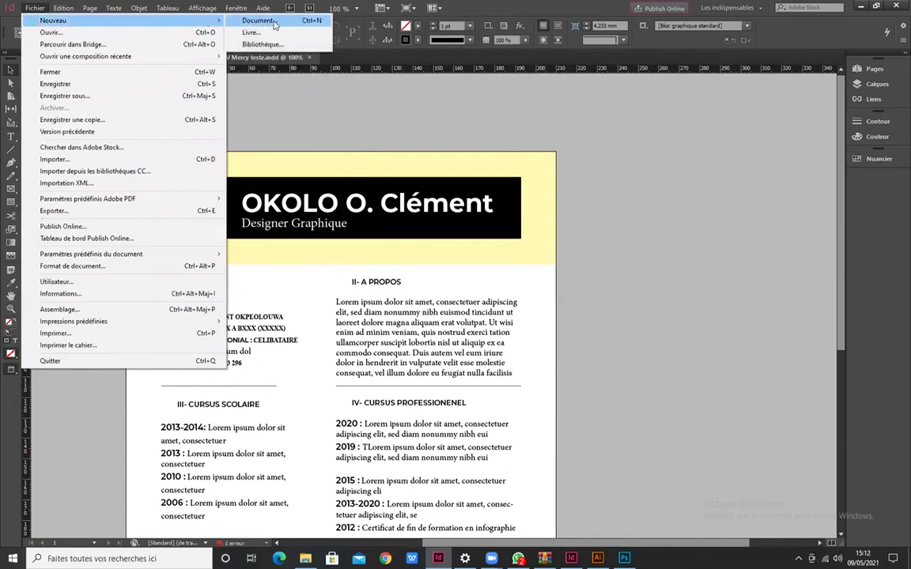
left_click(274, 25)
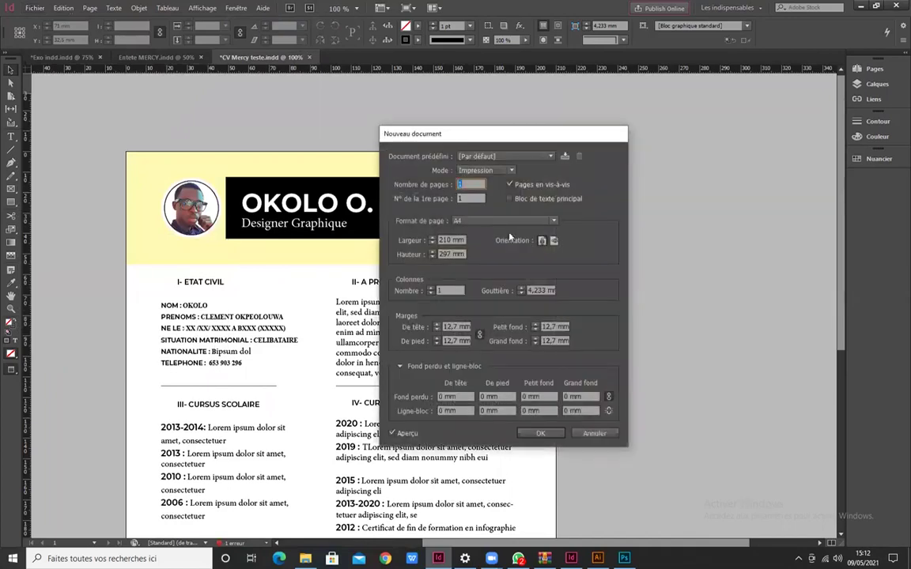
left_click_drag(504, 136, 444, 119)
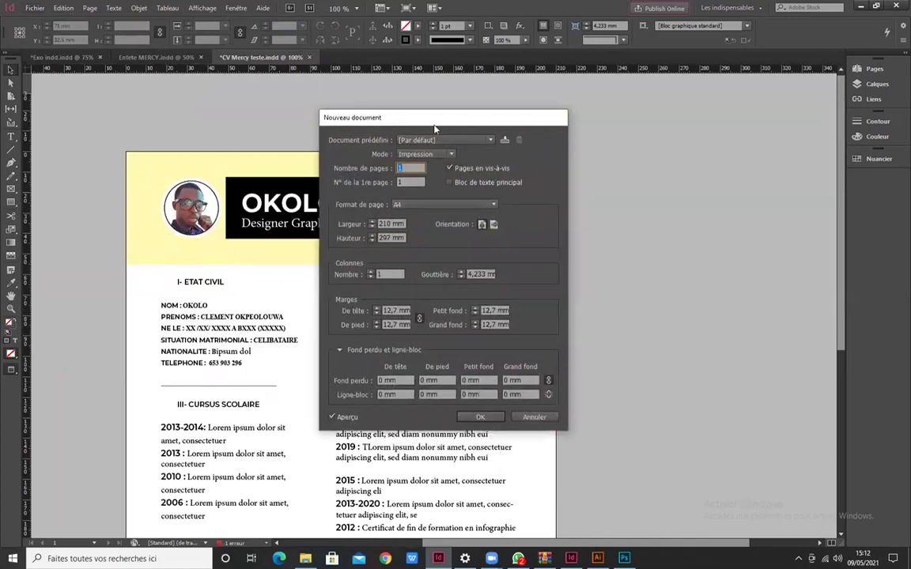
left_click_drag(389, 112, 338, 111)
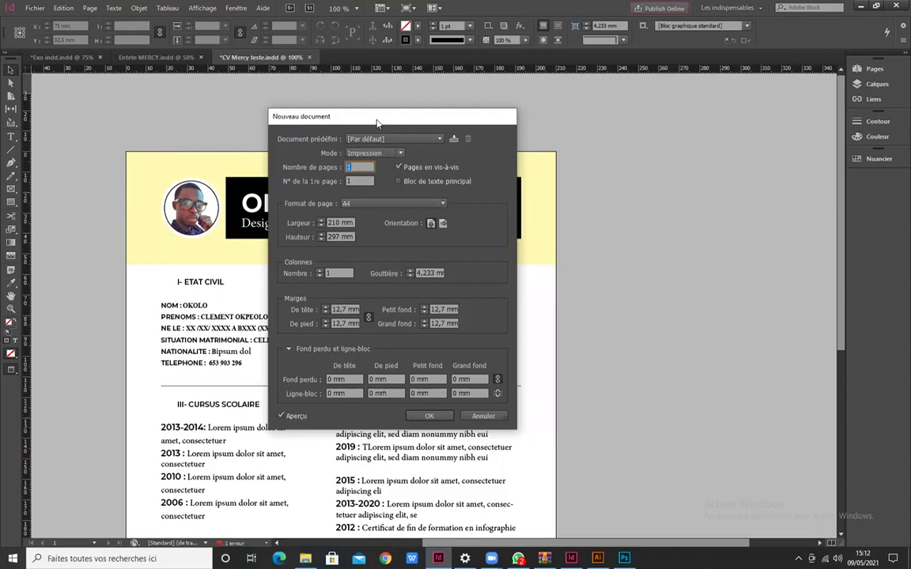
left_click_drag(376, 117, 392, 114)
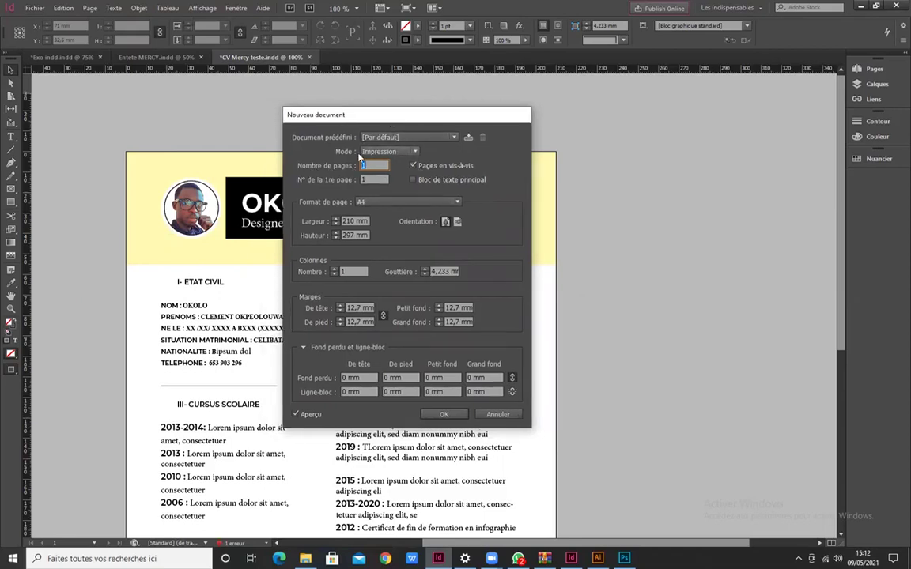
- Review the available document modes Impression, Web and Mobile, keeping Impression
left_click(414, 152)
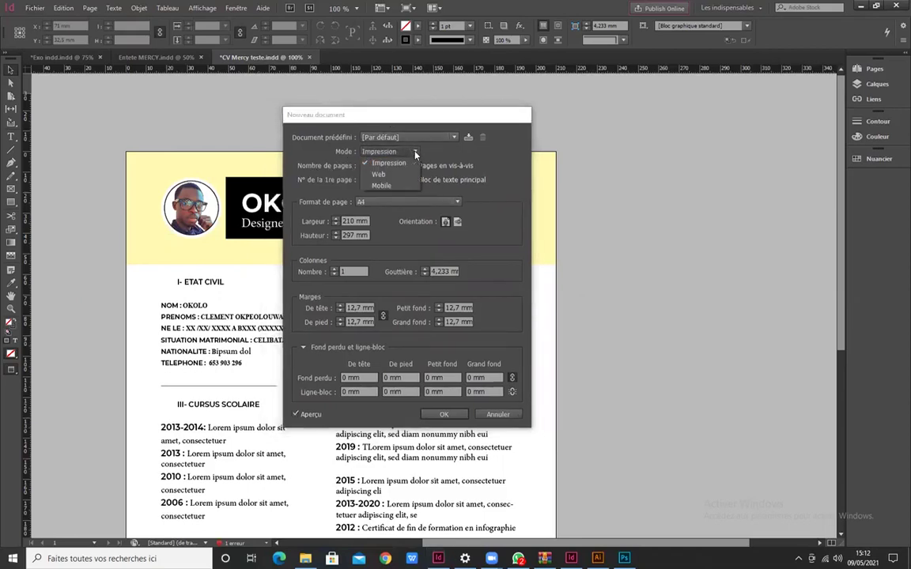
left_click(355, 156)
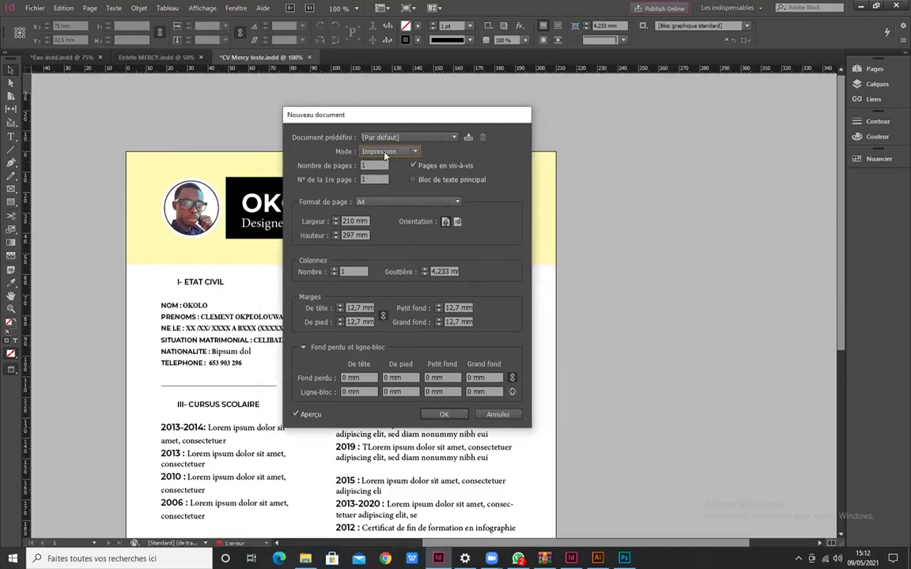
left_click(415, 151)
left_click(415, 152)
left_click(416, 151)
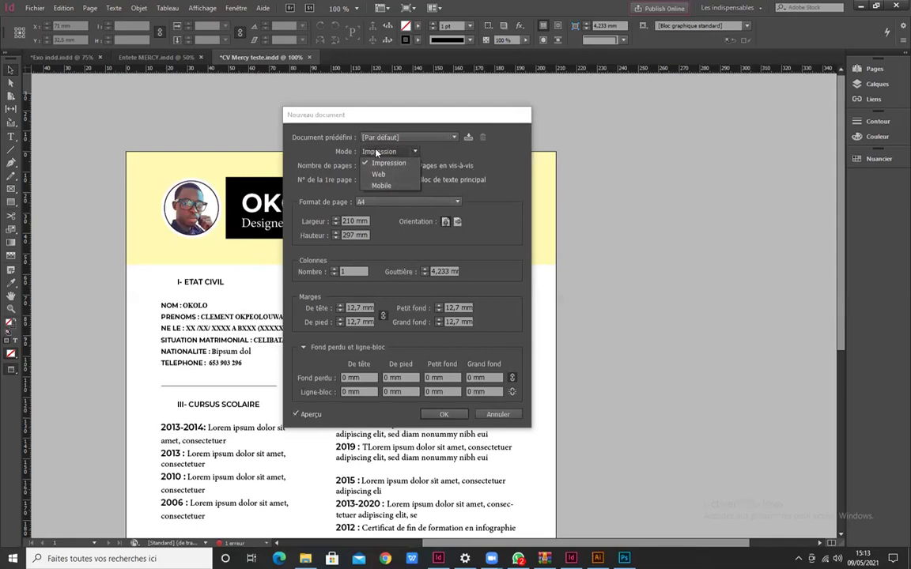
left_click(416, 155)
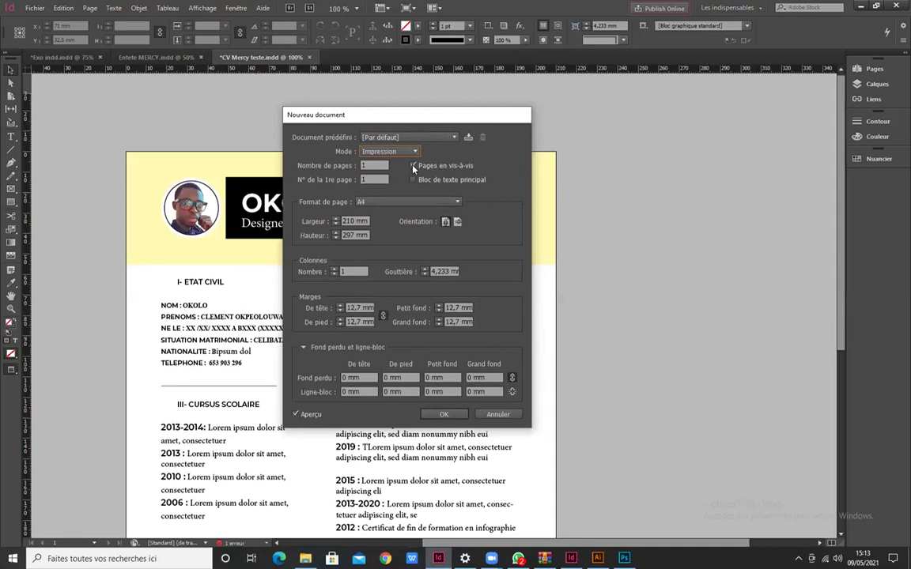
- Toggle the new document's preview and uncover the blank page to examine its margins
left_click(296, 415)
left_click(297, 415)
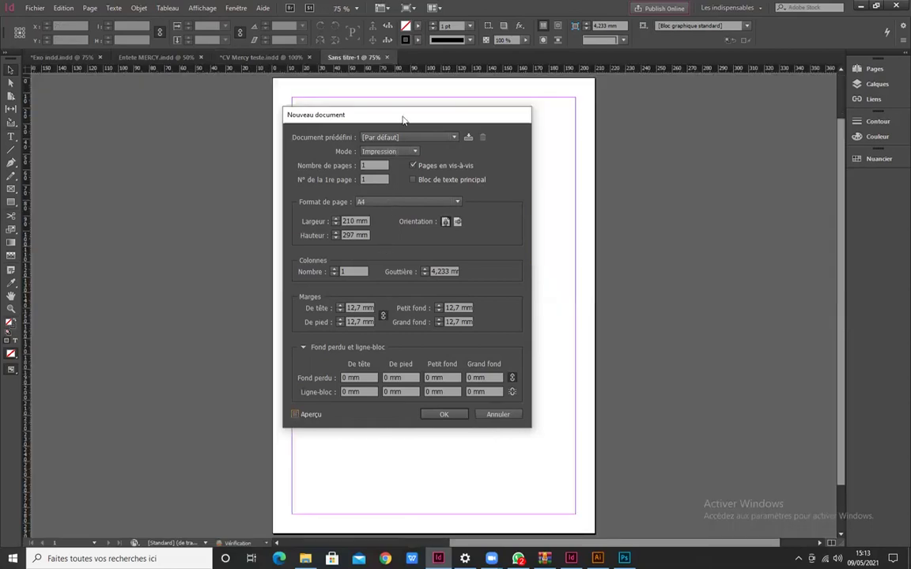
left_click_drag(464, 120, 744, 126)
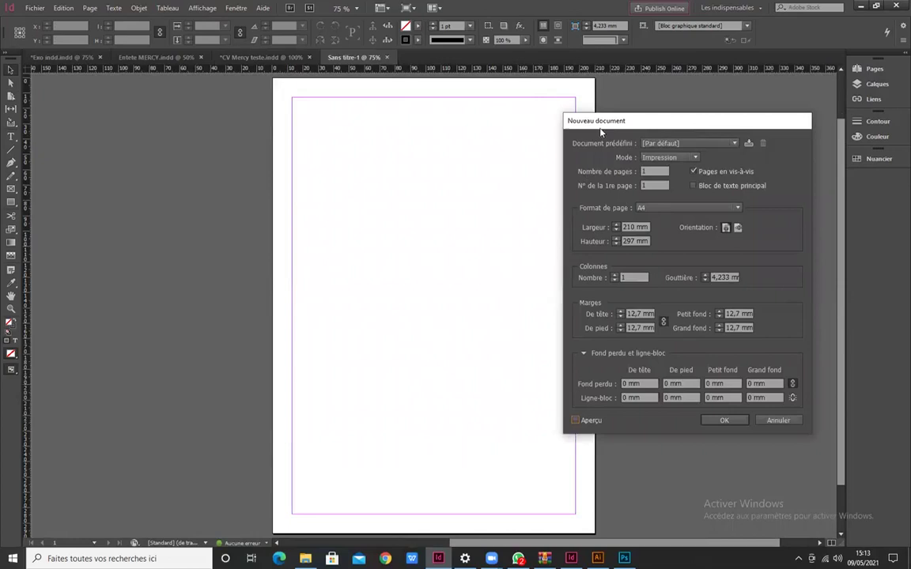
left_click_drag(672, 125, 209, 114)
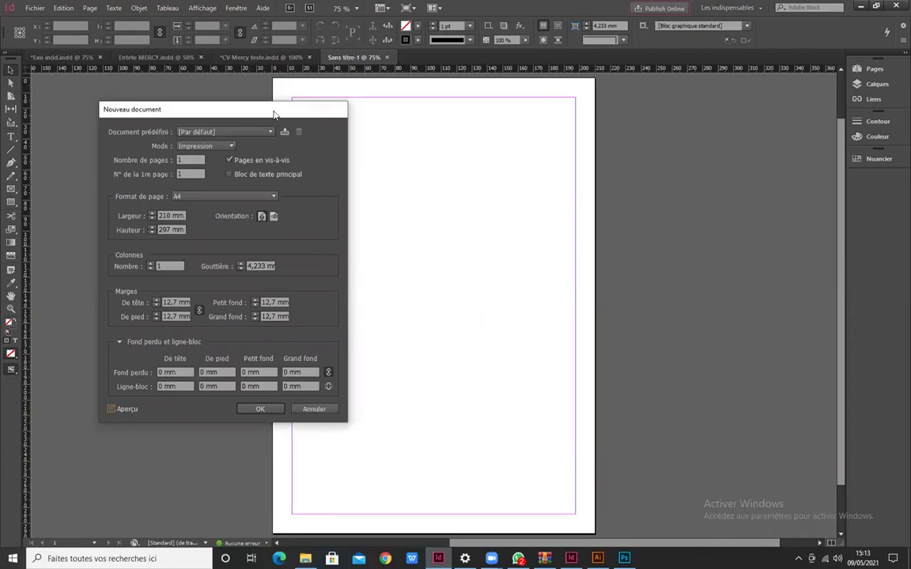
left_click_drag(274, 116, 548, 141)
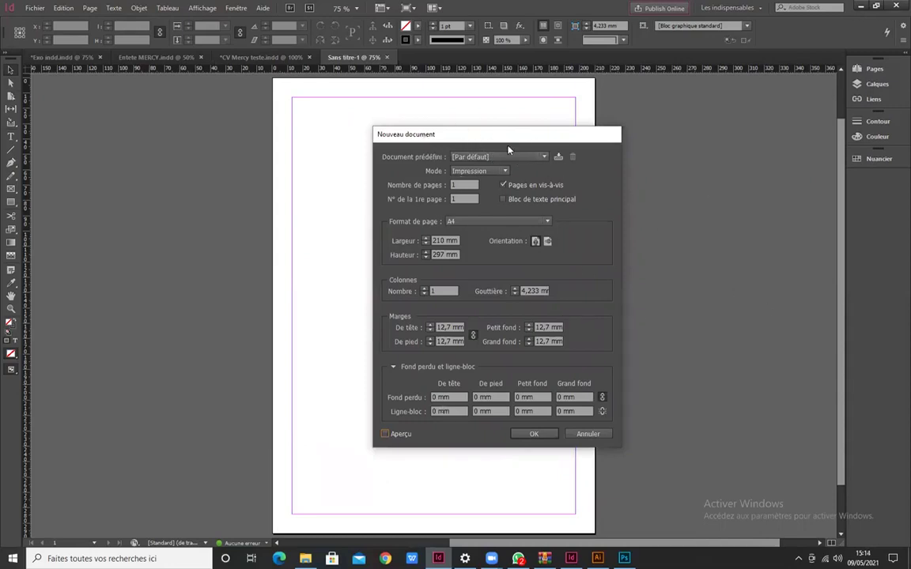
left_click_drag(512, 141, 340, 120)
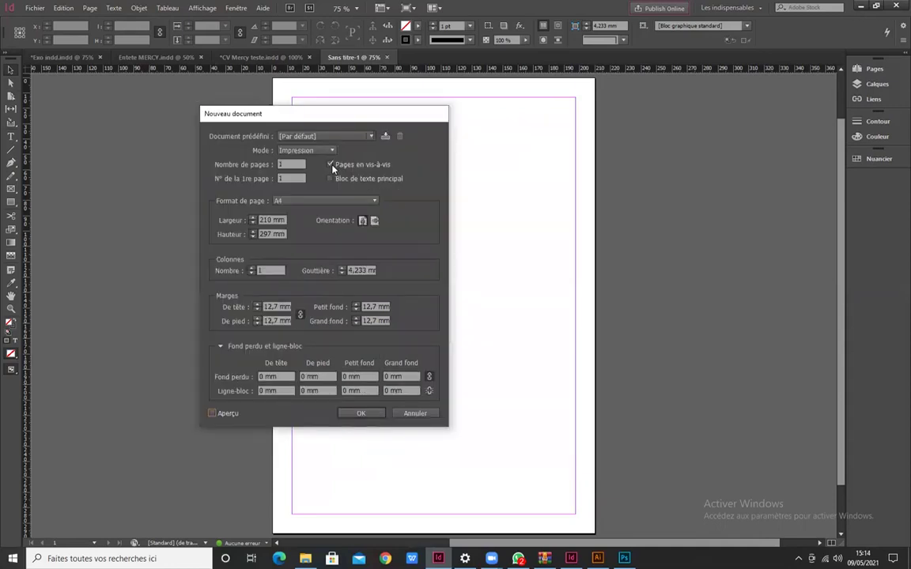
- Set the number of pages to 3 and keep facing pages enabled
left_click(331, 165)
left_click(331, 165)
double_click(298, 164)
left_click(329, 165)
left_click(329, 165)
left_click_drag(316, 114, 256, 104)
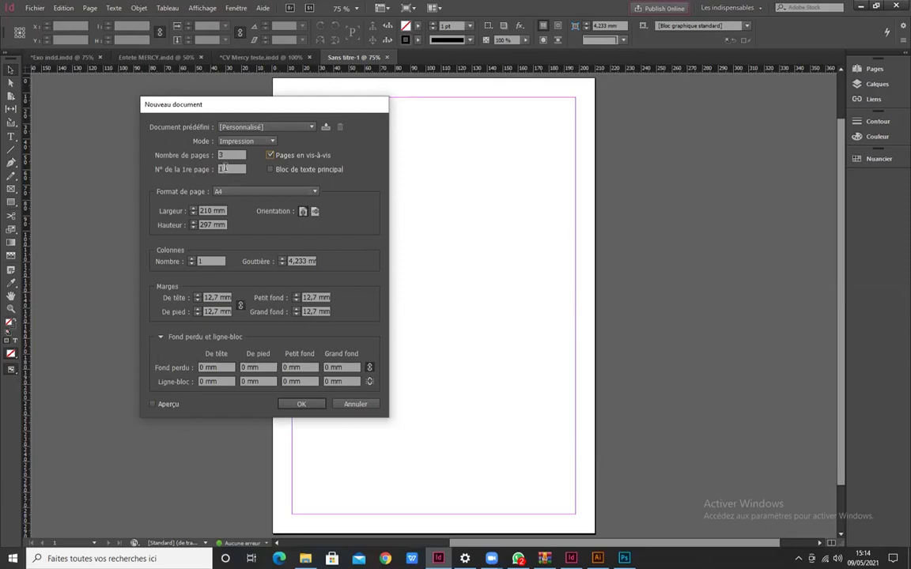
- Keep the first page number at 1 and choose A4 as the page format
double_click(221, 169)
left_click(314, 194)
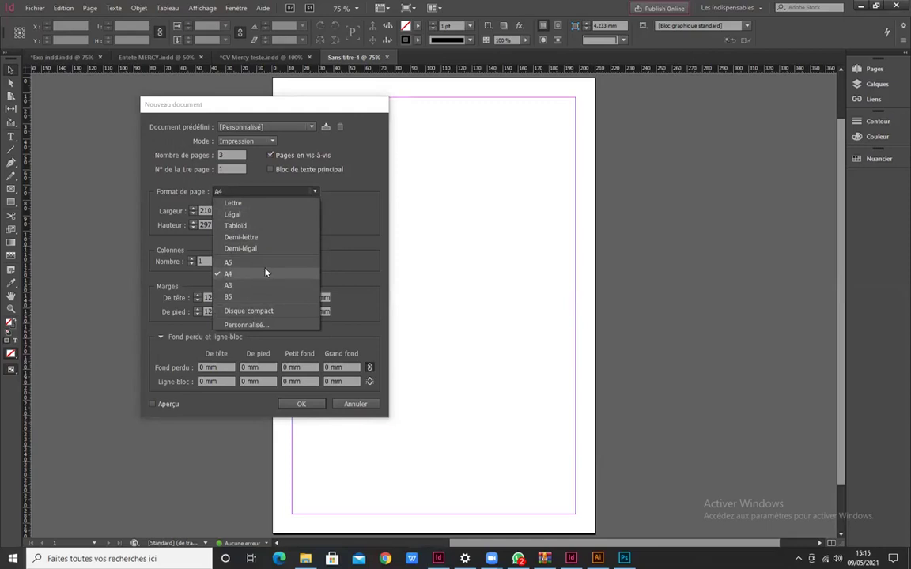
left_click(245, 275)
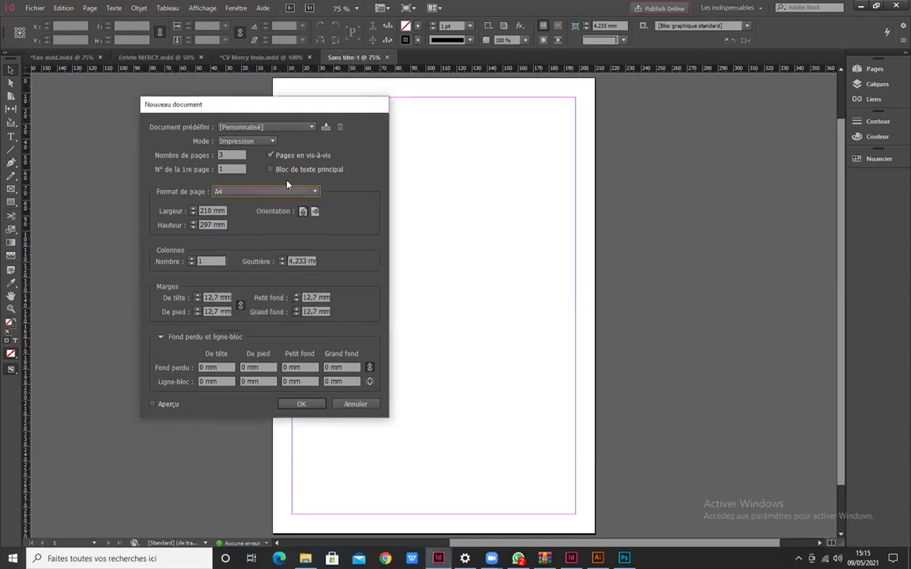
left_click_drag(304, 108, 215, 113)
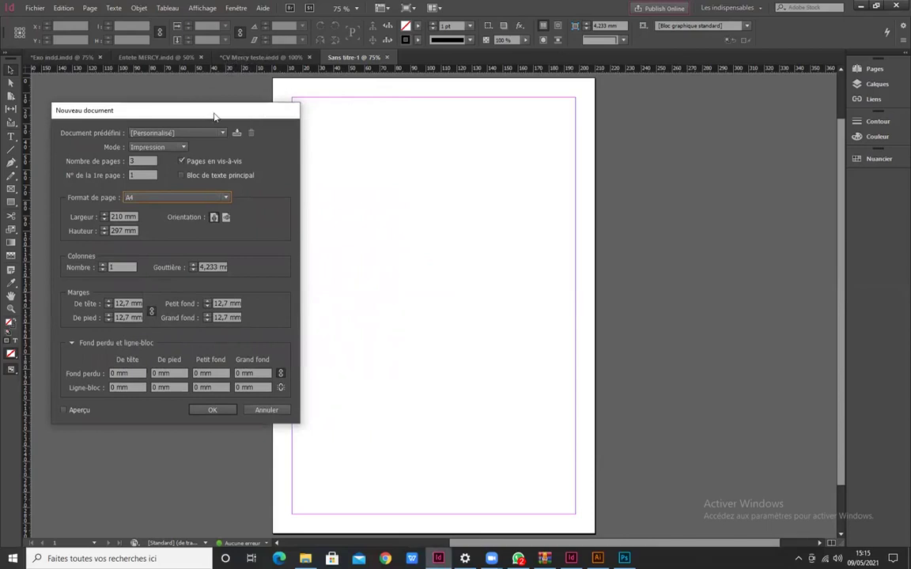
left_click_drag(216, 113, 296, 117)
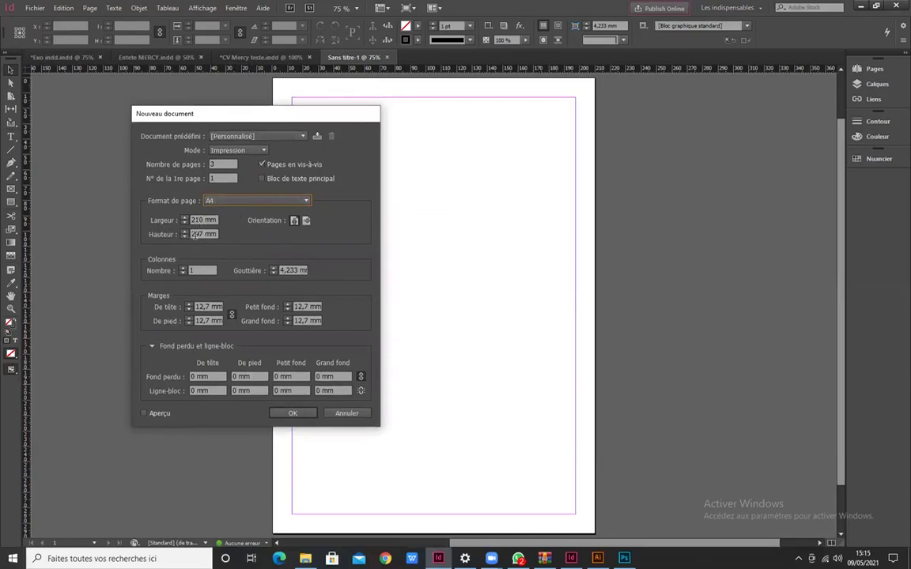
- Try the landscape orientation for the A4 page and return it to portrait
left_click(294, 224)
left_click(307, 222)
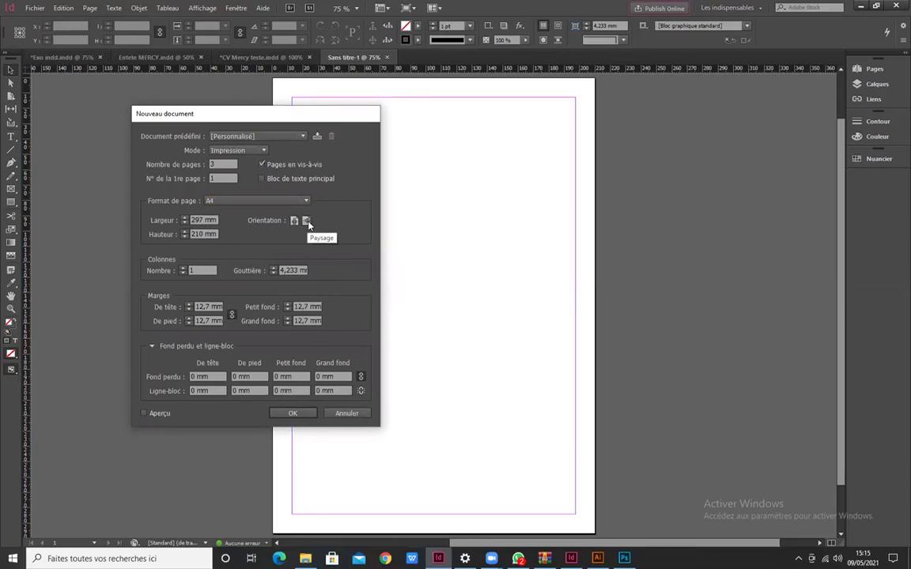
left_click(294, 221)
left_click_drag(286, 109, 212, 110)
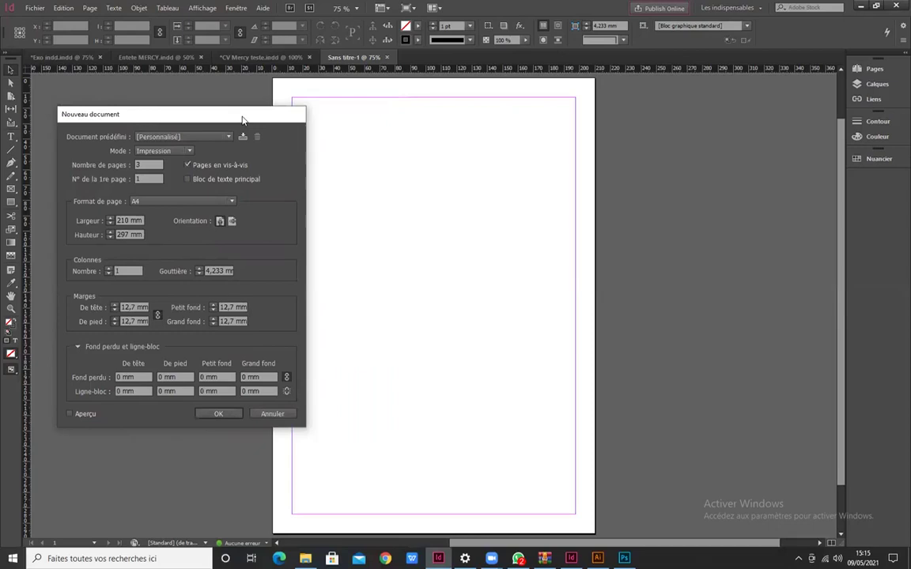
left_click_drag(241, 117, 236, 107)
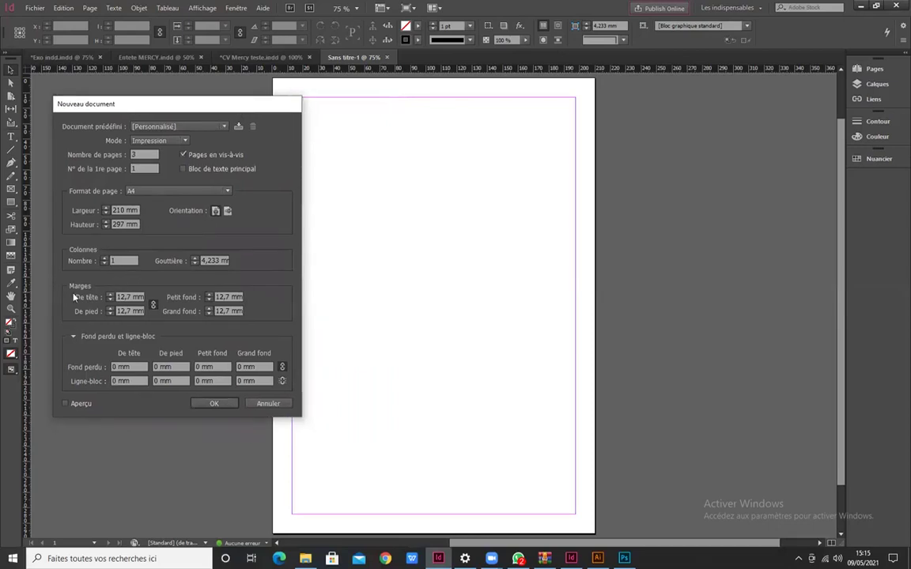
- Set the number of columns to 3 and turn on the preview
left_click(105, 259)
left_click(65, 404)
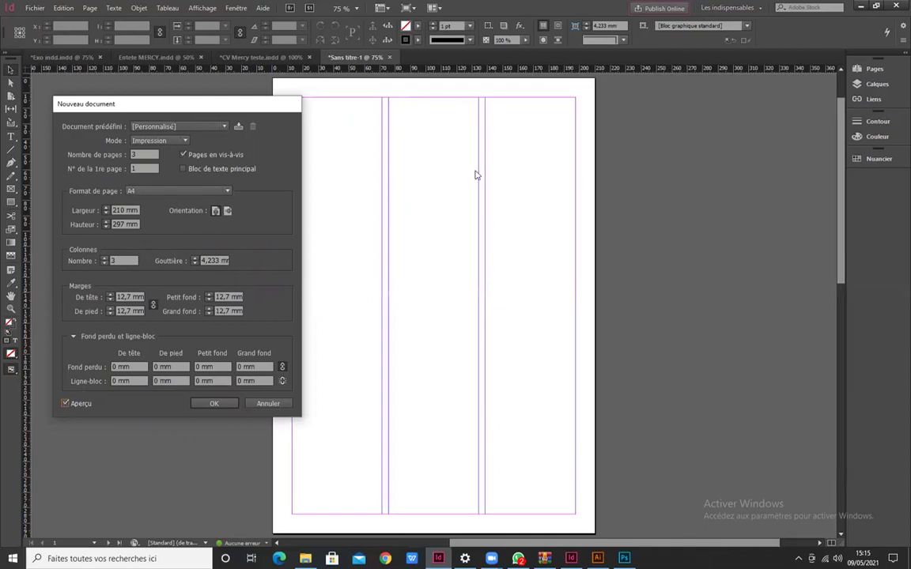
- Compare layouts of four, one and two columns in the preview and return to three columns
left_click(105, 258)
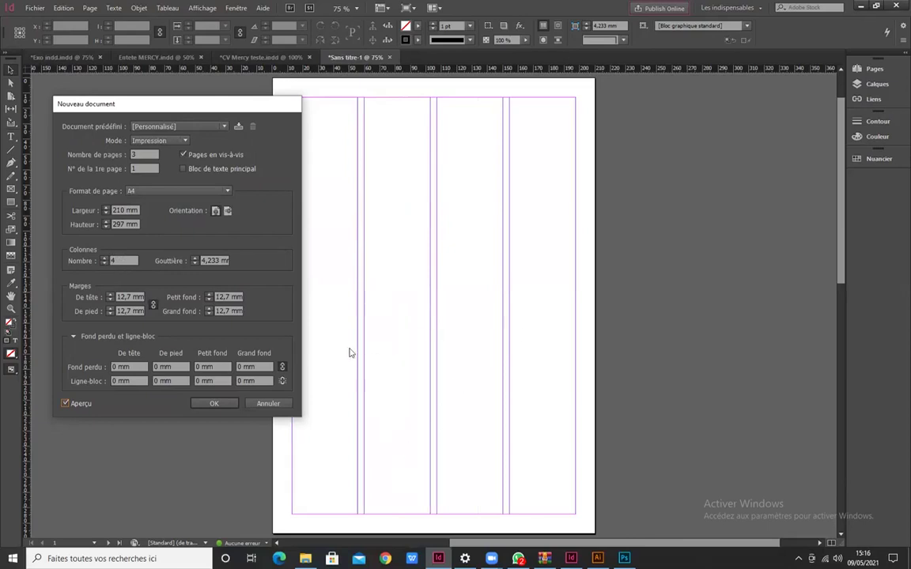
left_click(105, 263)
left_click(104, 264)
left_click(105, 264)
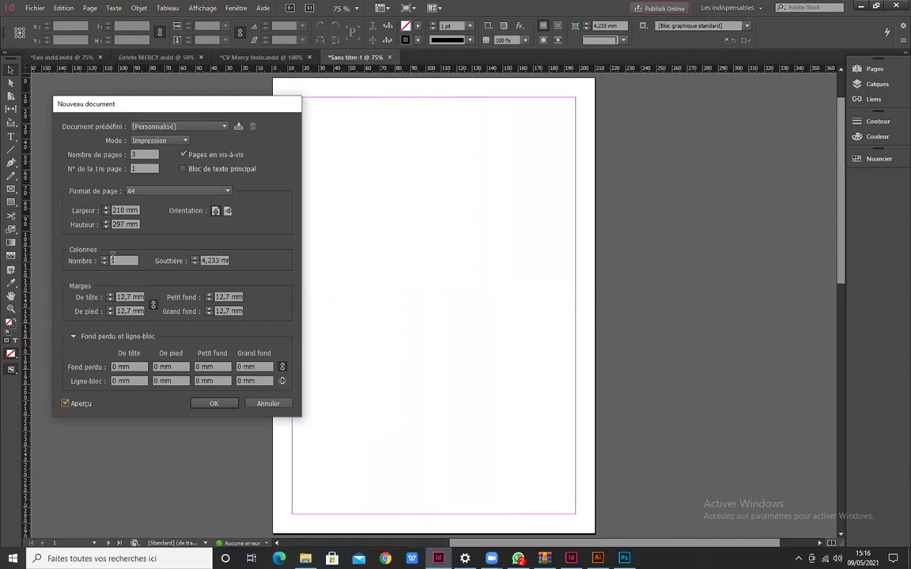
left_click(105, 260)
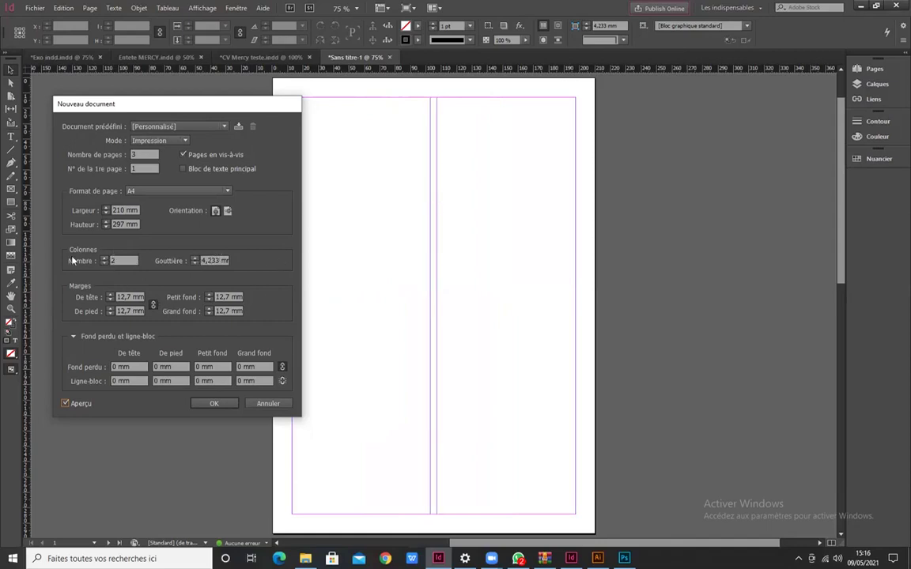
left_click(106, 259)
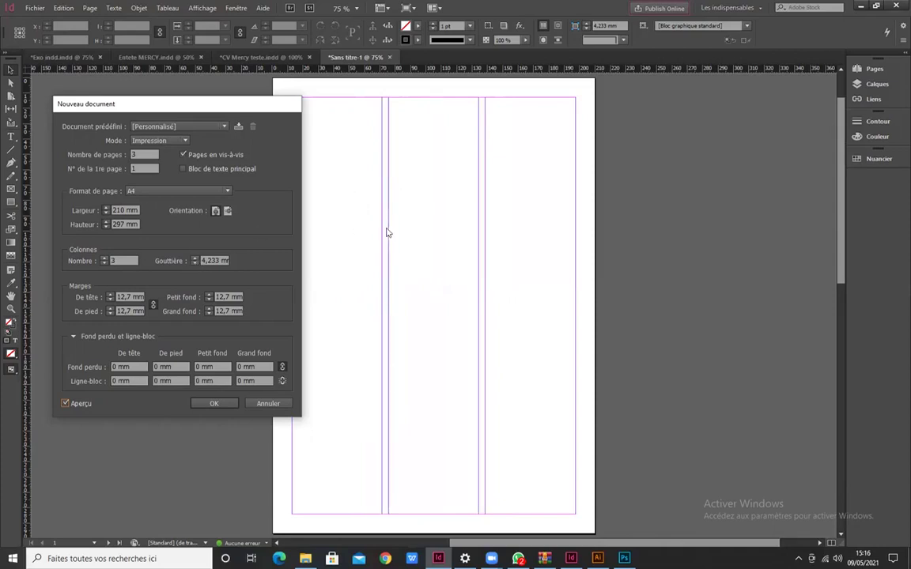
- Set the gutter between the three columns to 2 mm
left_click(195, 264)
left_click(194, 263)
left_click(195, 264)
left_click(196, 258)
left_click(195, 258)
left_click(196, 259)
left_click(194, 264)
left_click(195, 264)
left_click(195, 264)
left_click(194, 264)
left_click(195, 265)
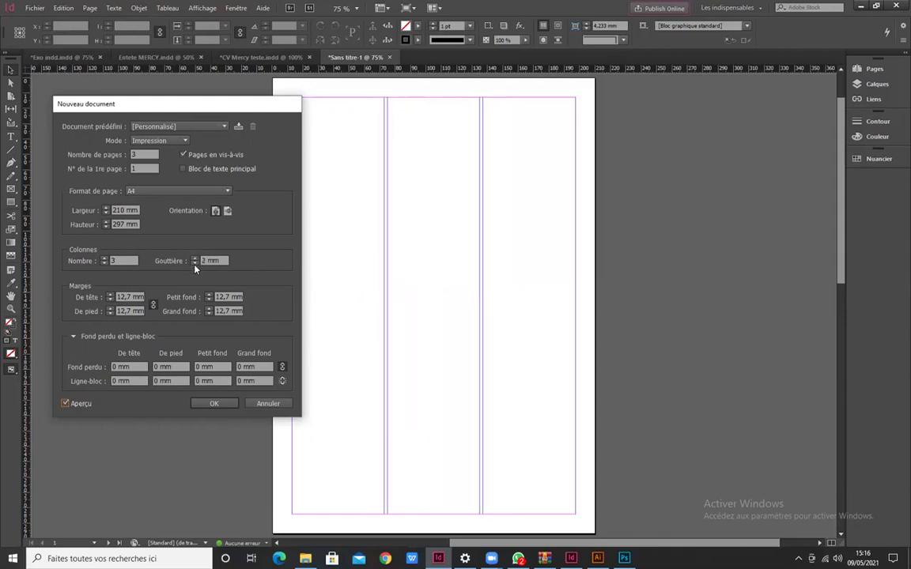
- Reduce the layout to 1 column and set all four linked margins to 5 mm
left_click(105, 264)
left_click(105, 265)
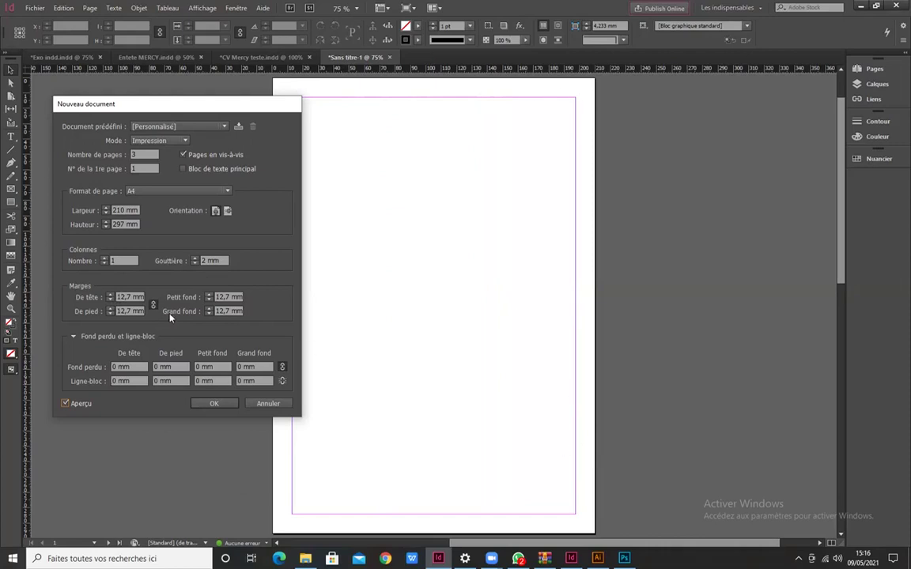
left_click_drag(110, 301, 110, 301)
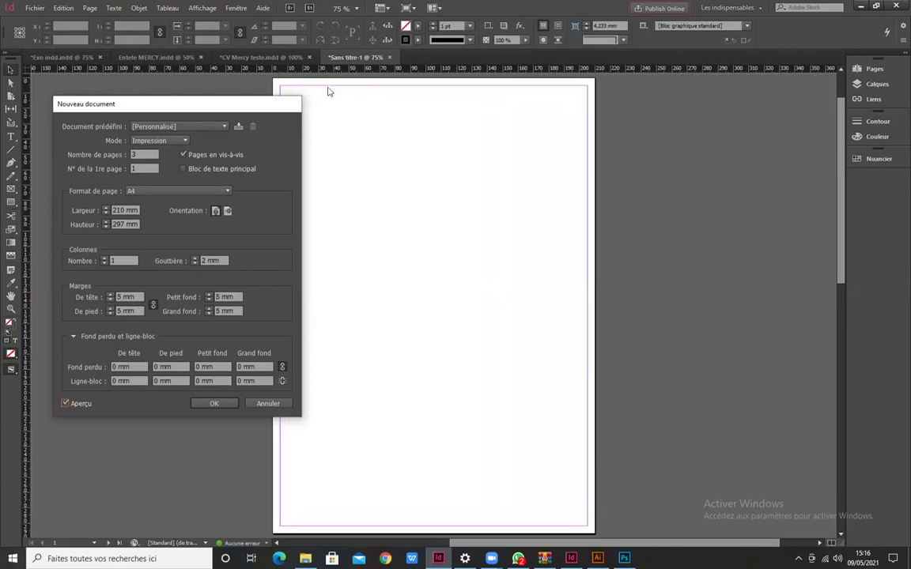
left_click(153, 306)
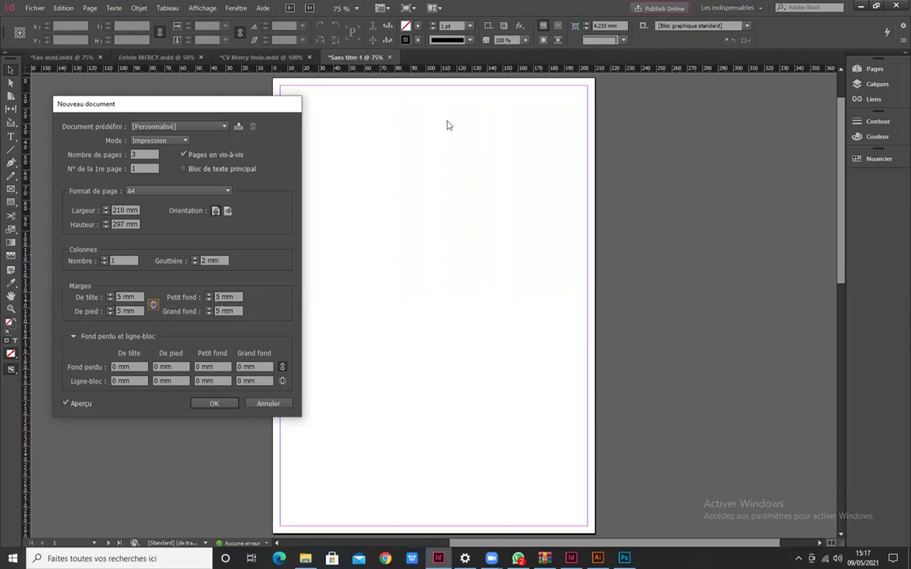
left_click(154, 305)
- Try a 5 mm bleed on all four sides of the page and return it to 0 mm
left_click_drag(233, 111, 474, 158)
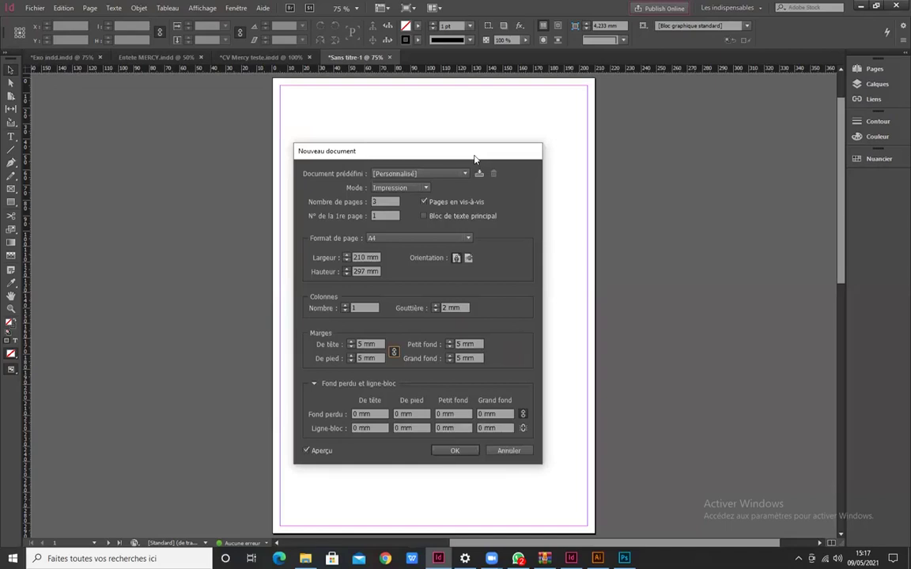
left_click_drag(477, 154, 490, 137)
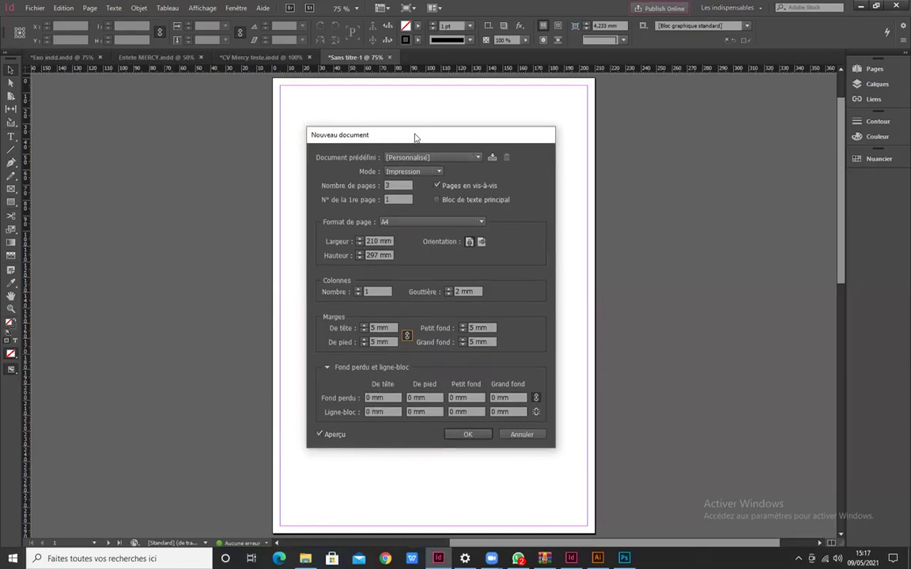
left_click_drag(415, 137, 417, 122)
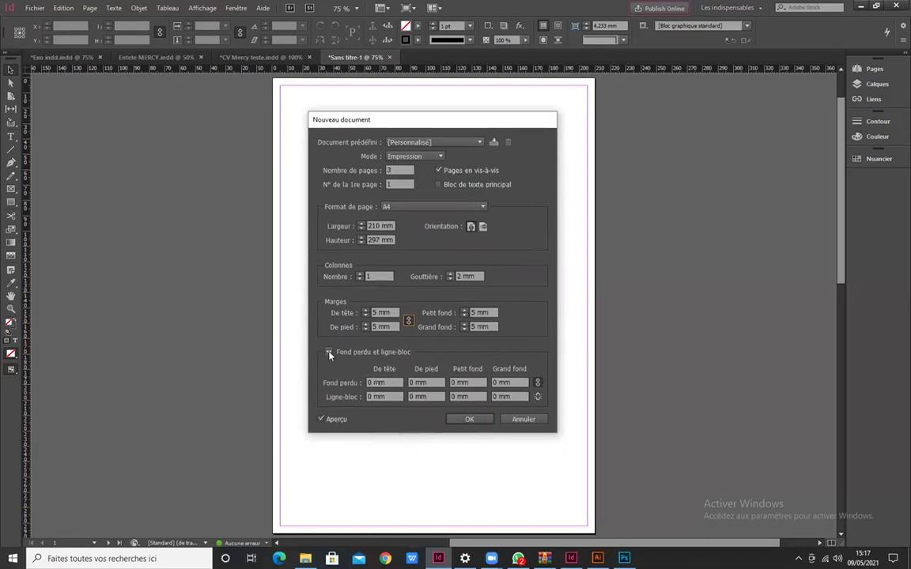
left_click(376, 382)
type("5mm")
left_click(417, 382)
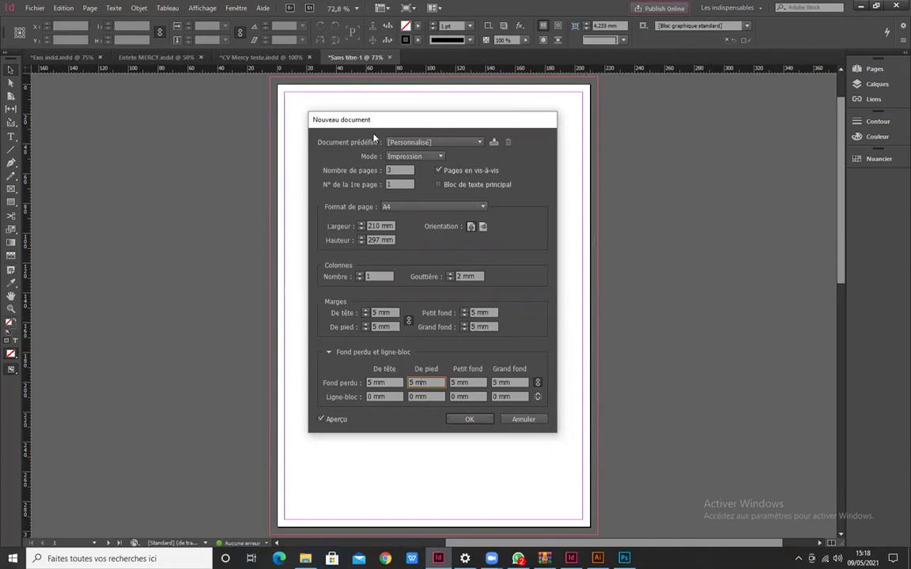
left_click_drag(408, 118, 287, 102)
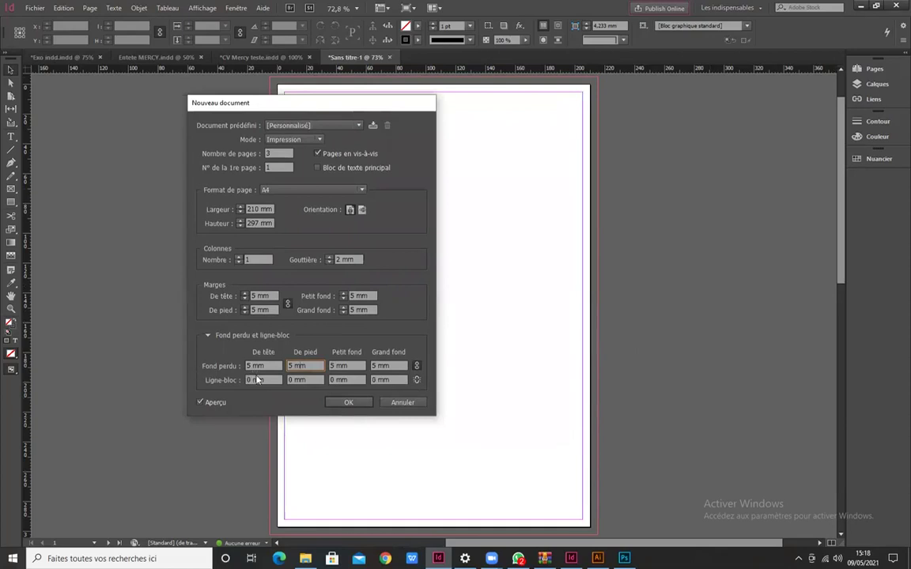
left_click_drag(252, 366, 221, 361)
type("0")
left_click(298, 366)
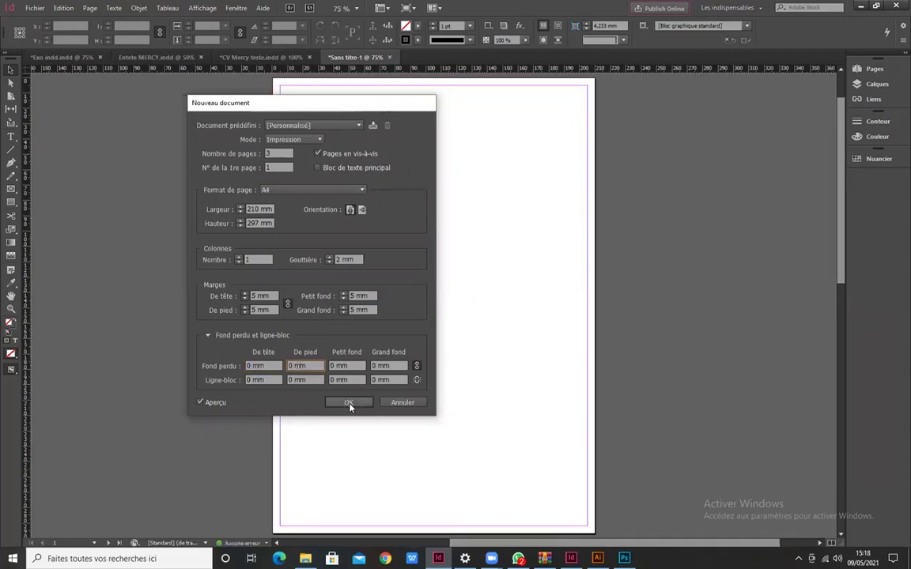
- Set the number of pages to 1 and create the document
double_click(264, 155)
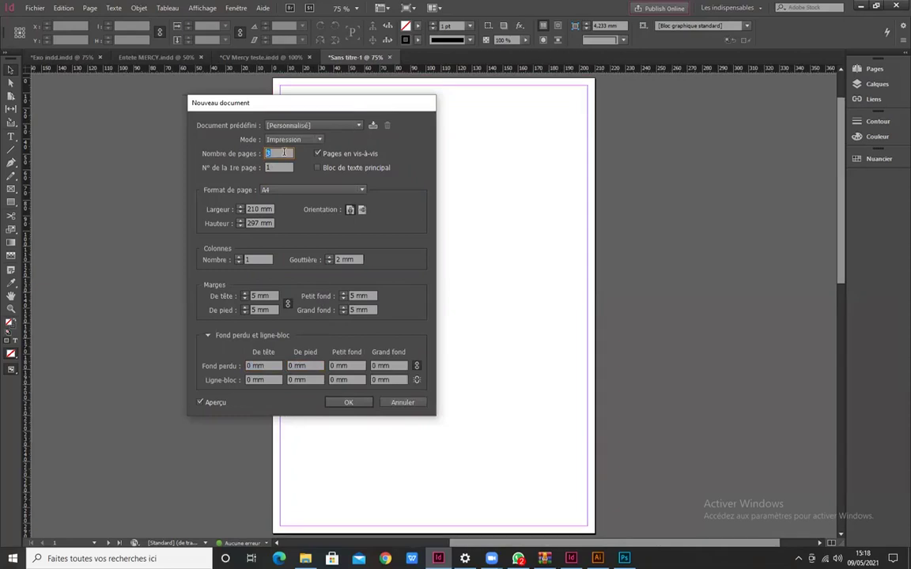
type("1")
left_click(349, 402)
scroll(409, 336, "down", 1)
scroll(409, 335, "up", 2)
scroll(409, 335, "down", 2)
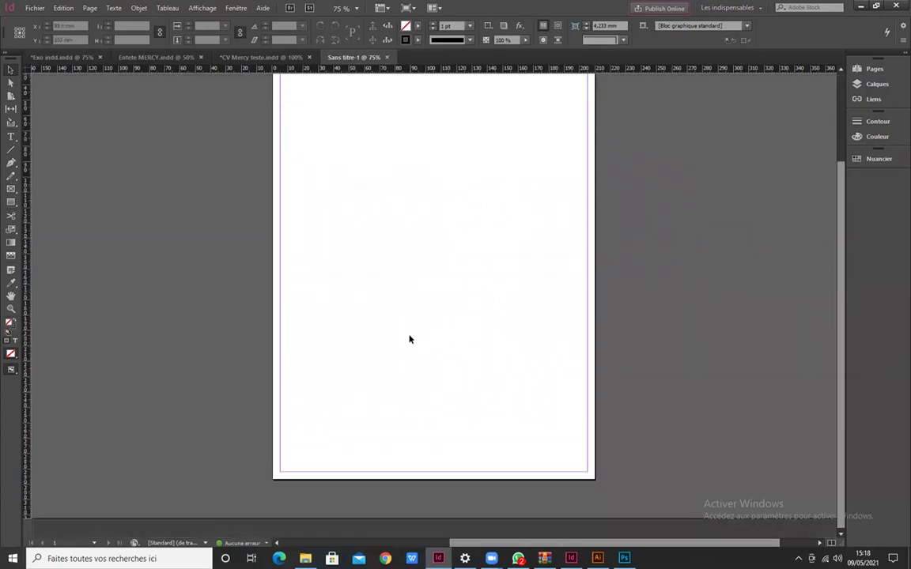
scroll(410, 338, "up", 1)
scroll(434, 370, "down", 1)
scroll(474, 316, "up", 1)
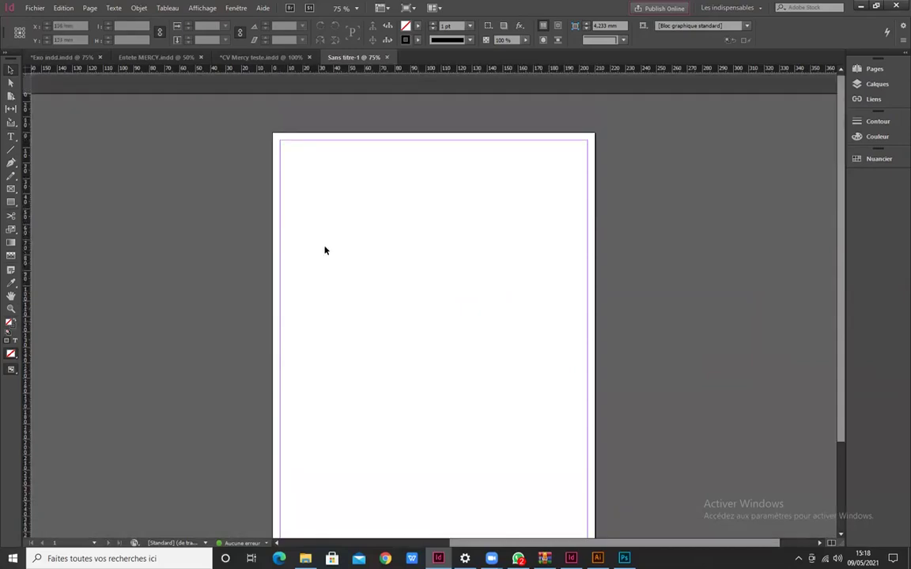
scroll(399, 310, "down", 1)
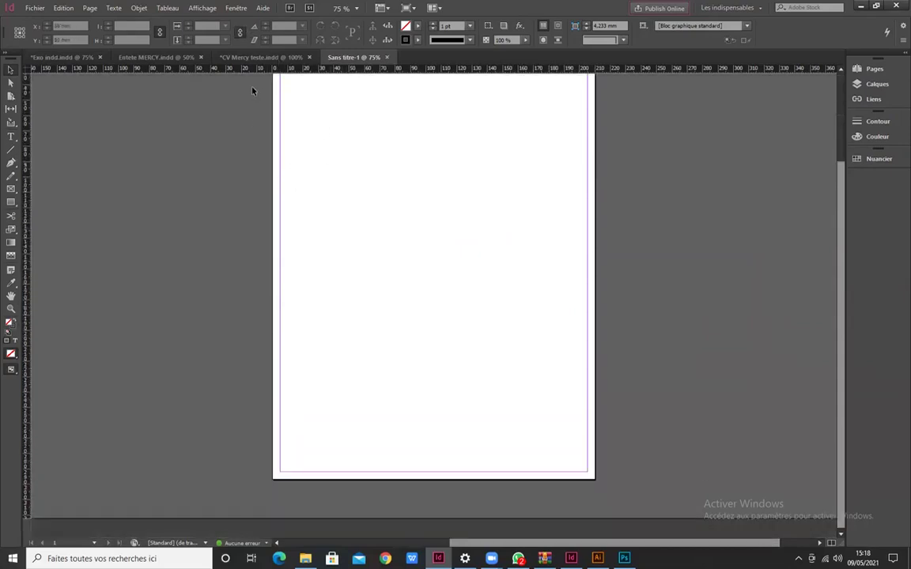
- Inspect the yellow header rectangle in the CV Mercy teste document and return to the new untitled document
left_click(263, 56)
scroll(310, 412, "down", 1)
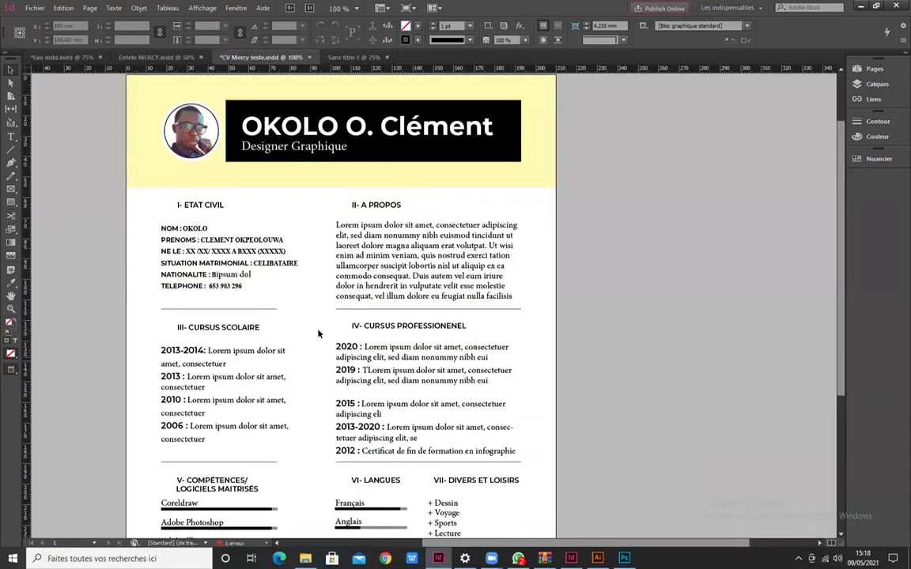
scroll(284, 169, "up", 1)
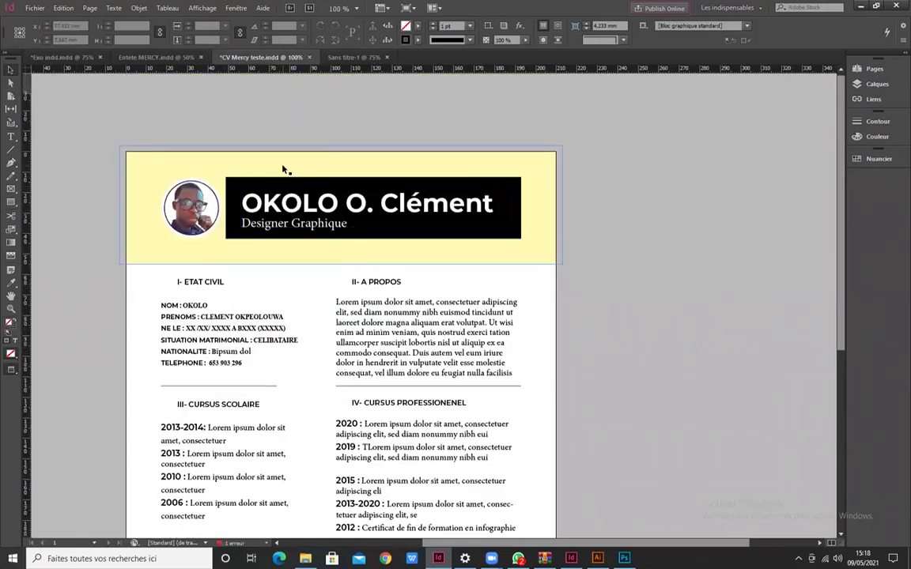
left_click(332, 168)
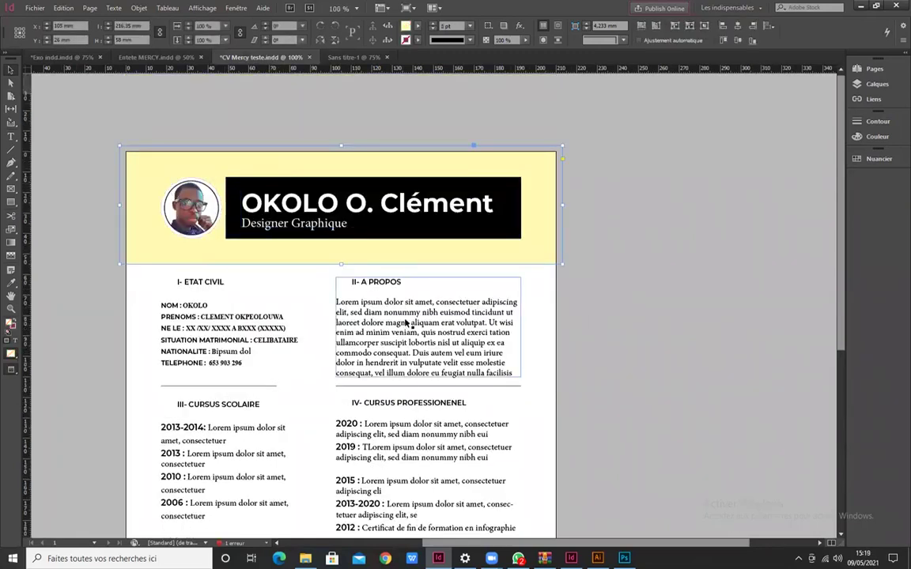
left_click(354, 57)
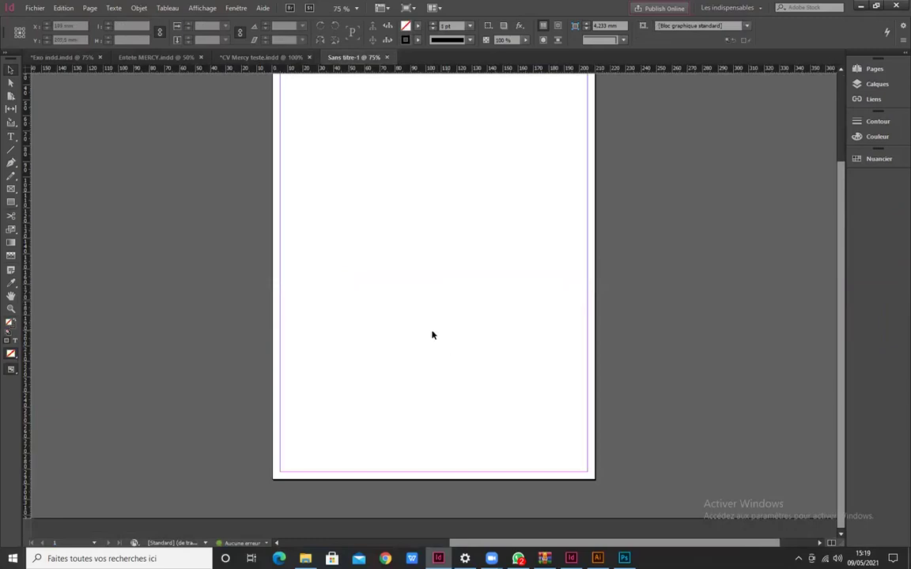
- Examine the blank page at different zoom levels, from the whole pasteboard to a close view
scroll(431, 335, "up", 3)
scroll(455, 357, "down", 2)
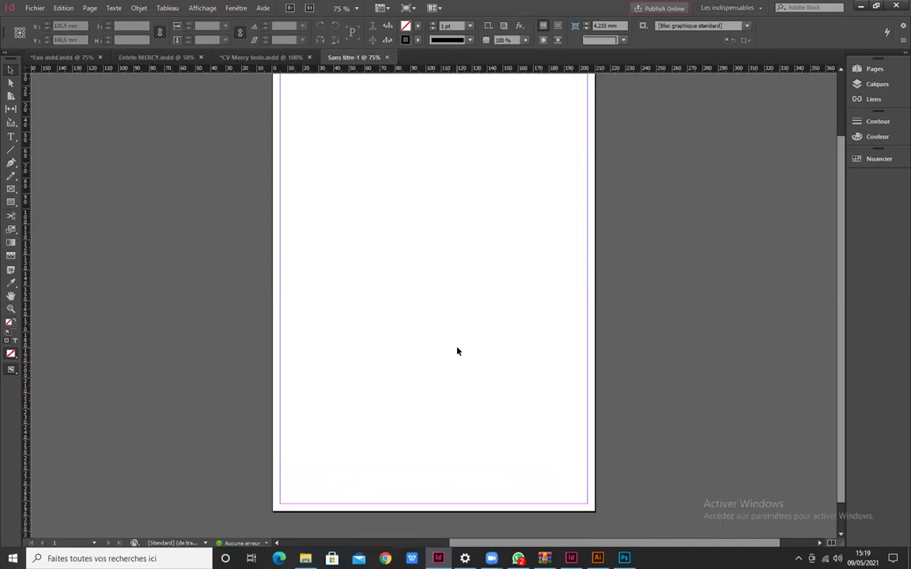
scroll(458, 323, "down", 2)
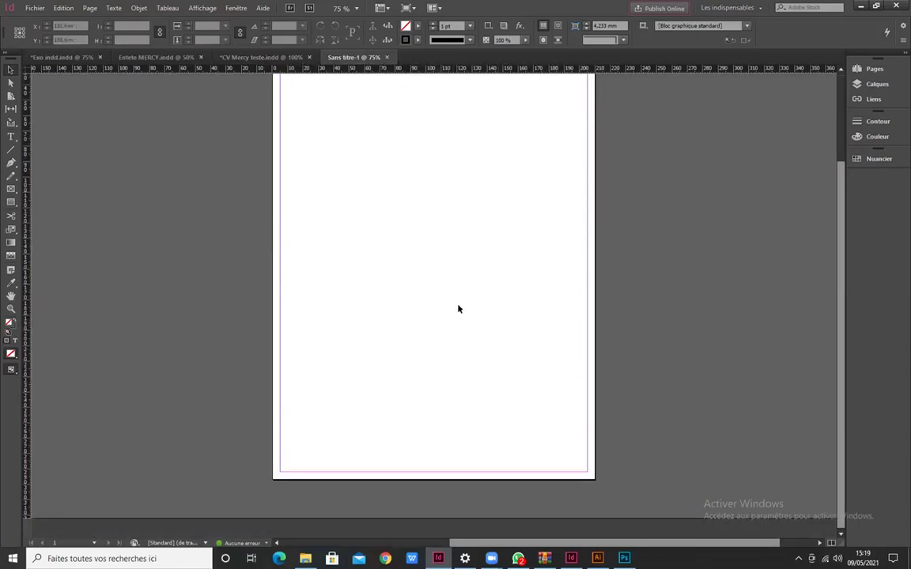
key("ctrl+minus")
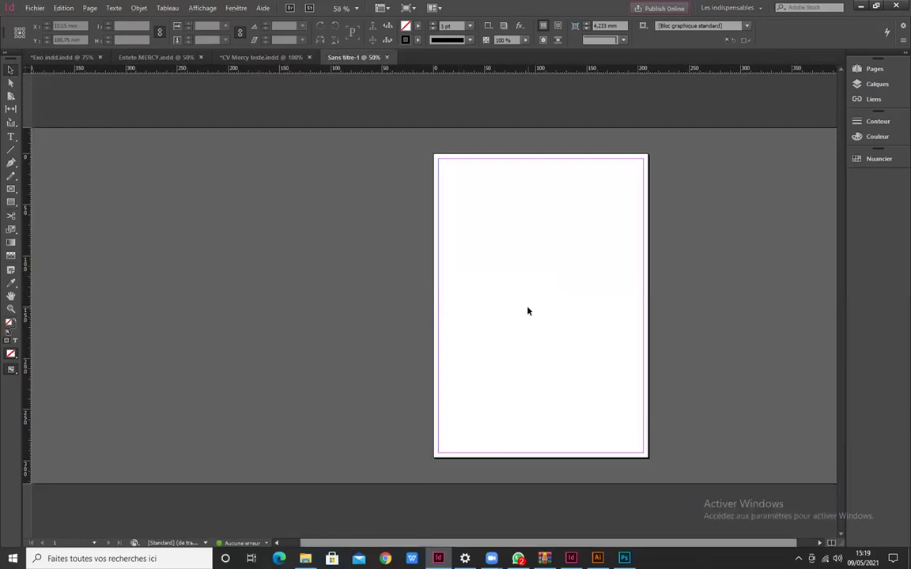
scroll(528, 311, "down", 3)
scroll(528, 311, "up", 4)
scroll(528, 311, "down", 3)
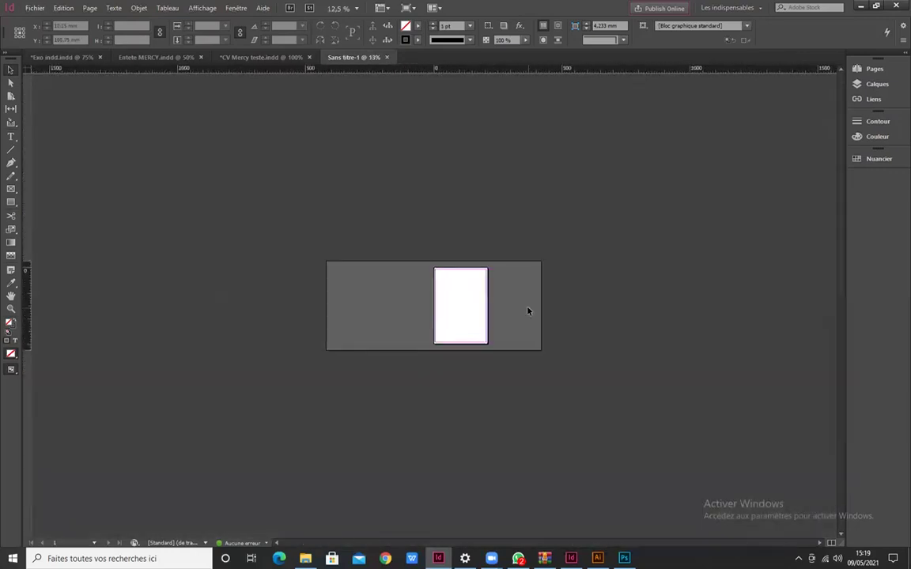
scroll(528, 311, "up", 4)
scroll(528, 311, "down", 2)
scroll(387, 295, "up", 1)
scroll(500, 301, "down", 3)
scroll(501, 300, "up", 3)
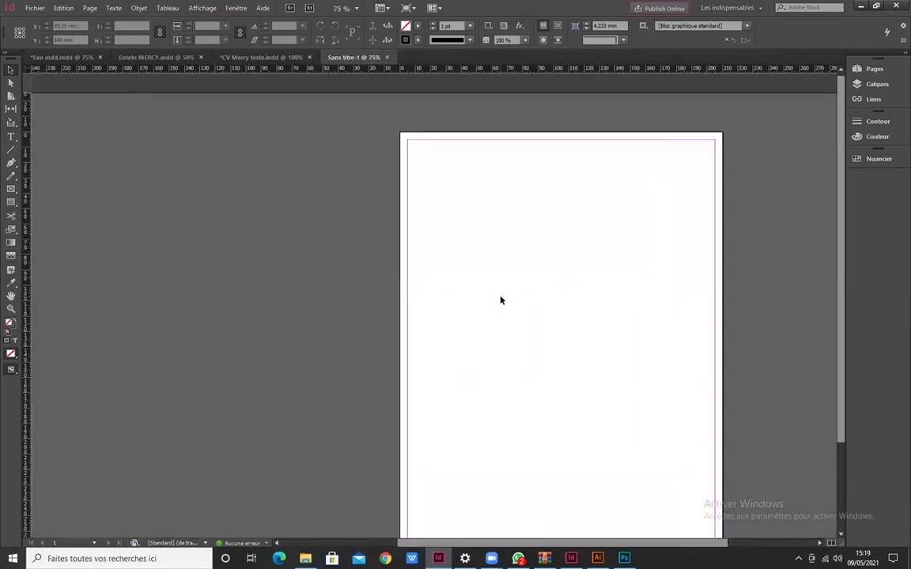
scroll(545, 300, "down", 2)
scroll(523, 292, "up", 2)
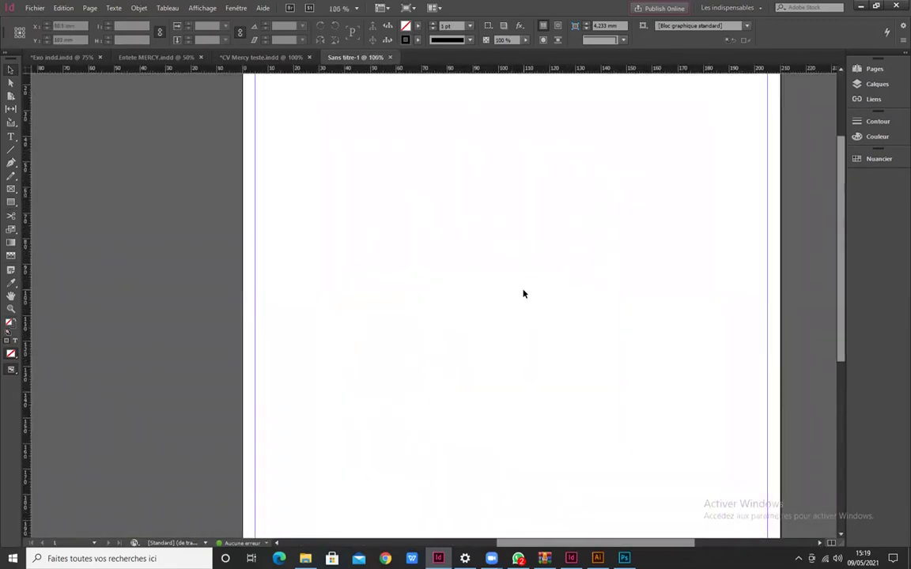
scroll(523, 293, "down", 2)
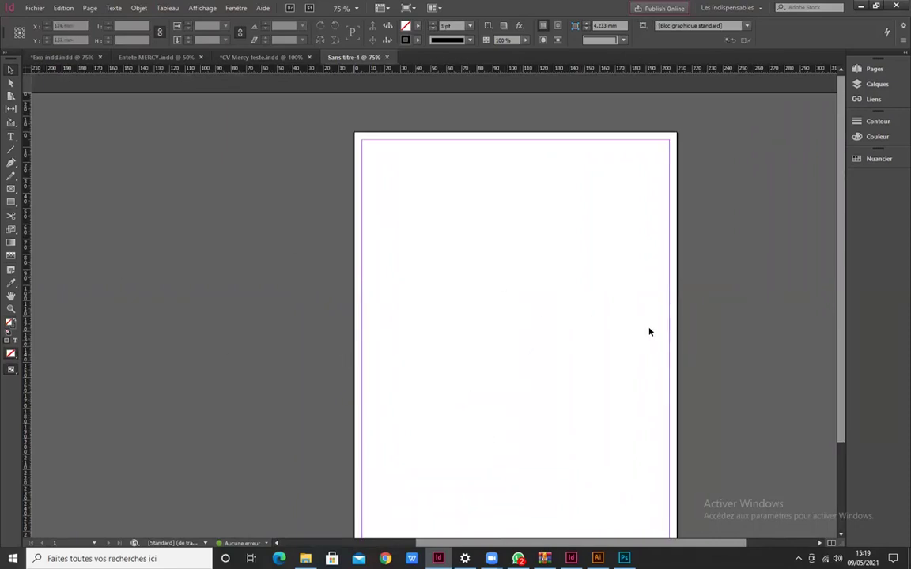
- Pan across the blank page and look it over from its upper edge to its lower edge
left_click_drag(671, 325, 505, 305)
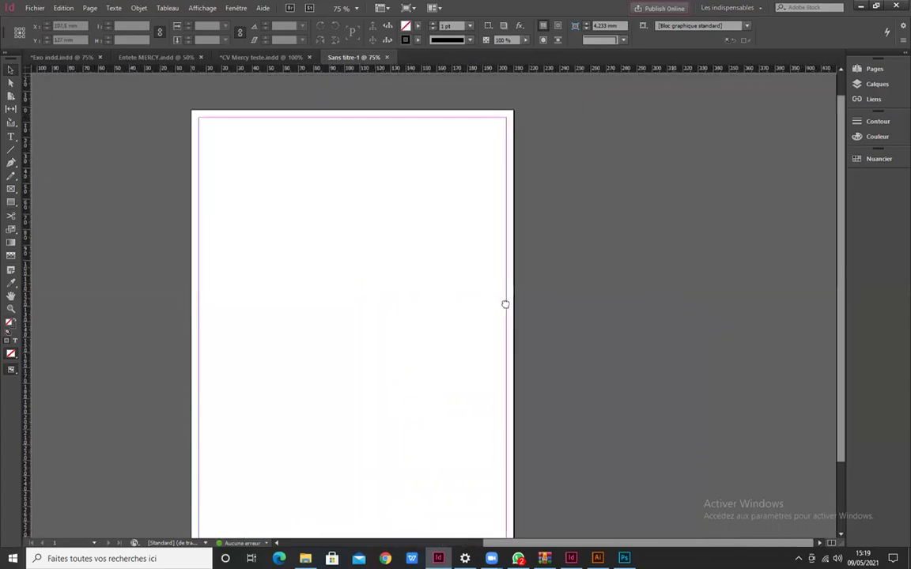
left_click_drag(561, 302, 531, 268)
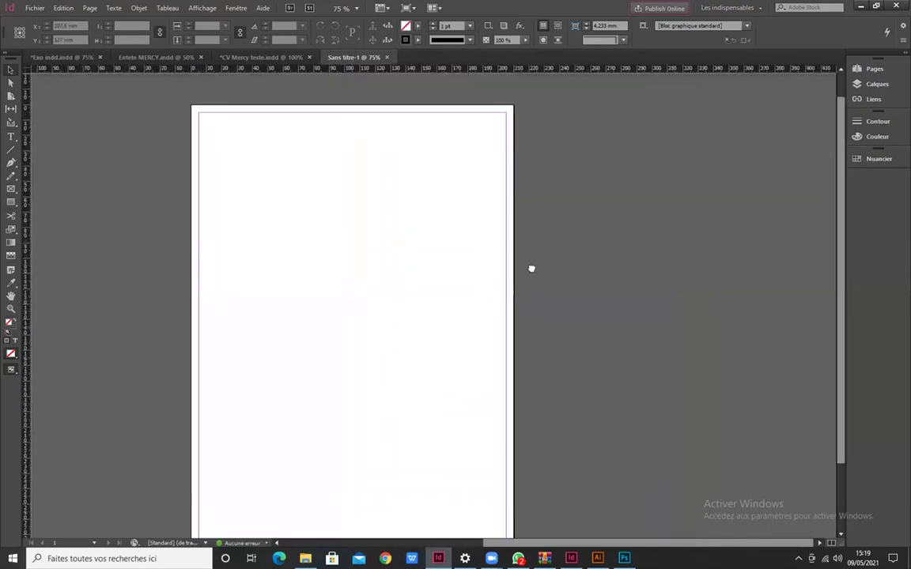
left_click_drag(445, 292, 576, 300)
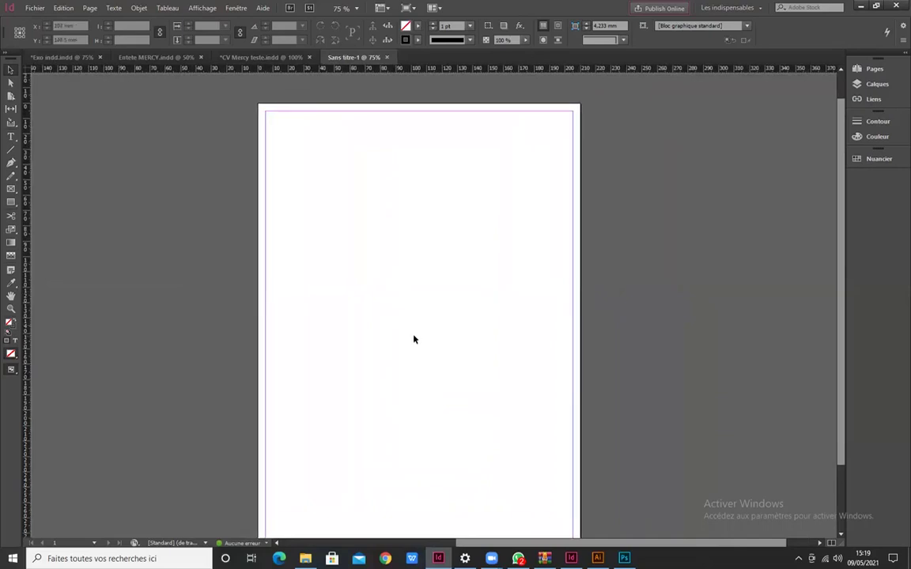
scroll(388, 314, "down", 2)
scroll(453, 318, "up", 3)
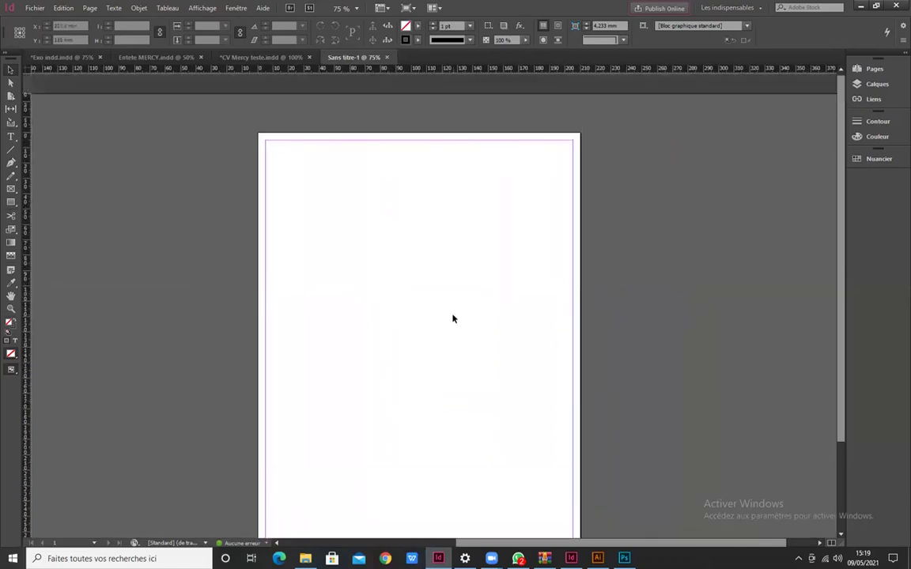
scroll(467, 343, "down", 3)
scroll(431, 360, "up", 3)
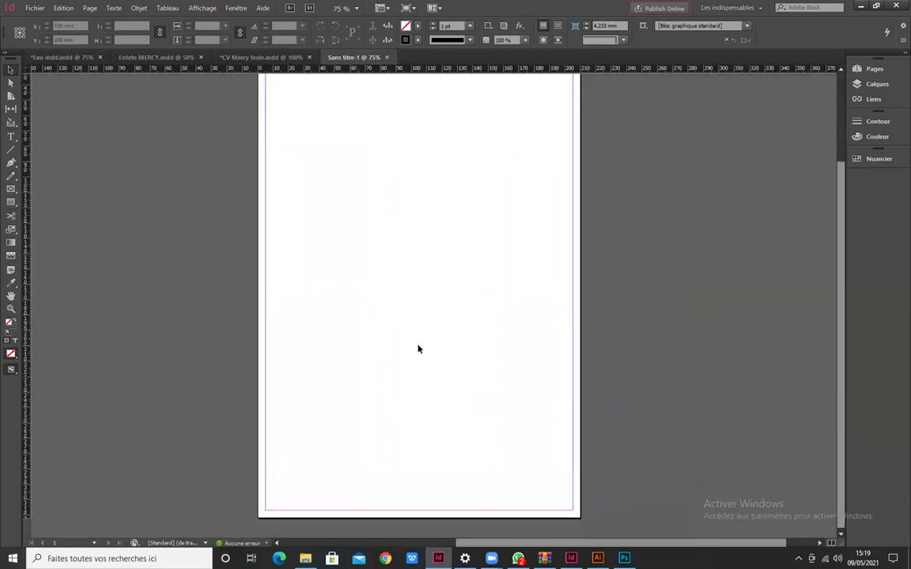
- Check the header in the CV Mercy teste document and draw a rectangle about 217 by 67.5 mm overlapping the new page's upper edge
left_click(269, 58)
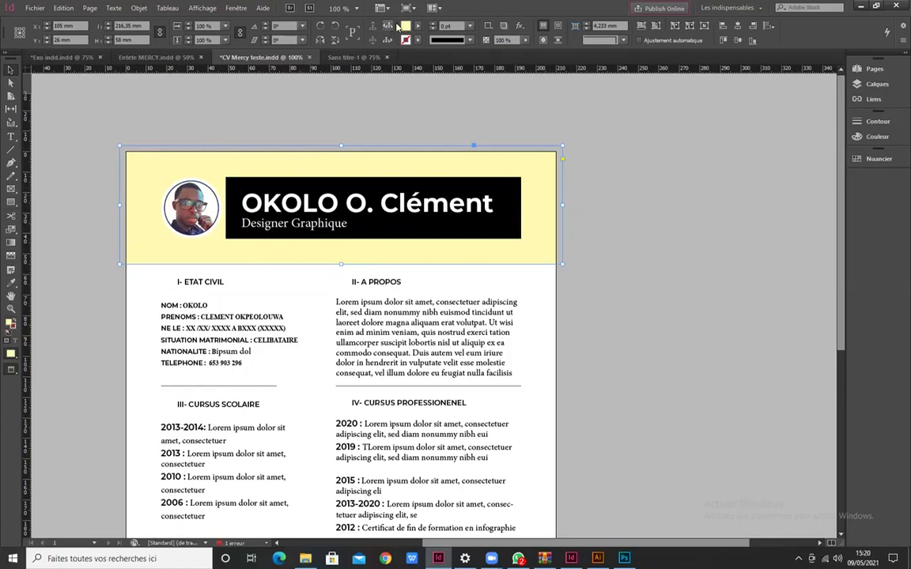
left_click(356, 56)
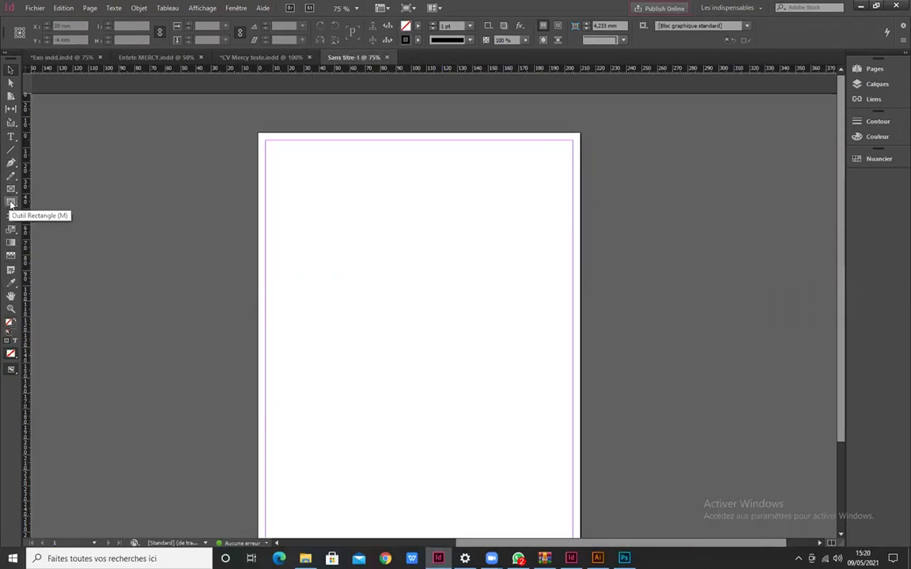
left_click(11, 203)
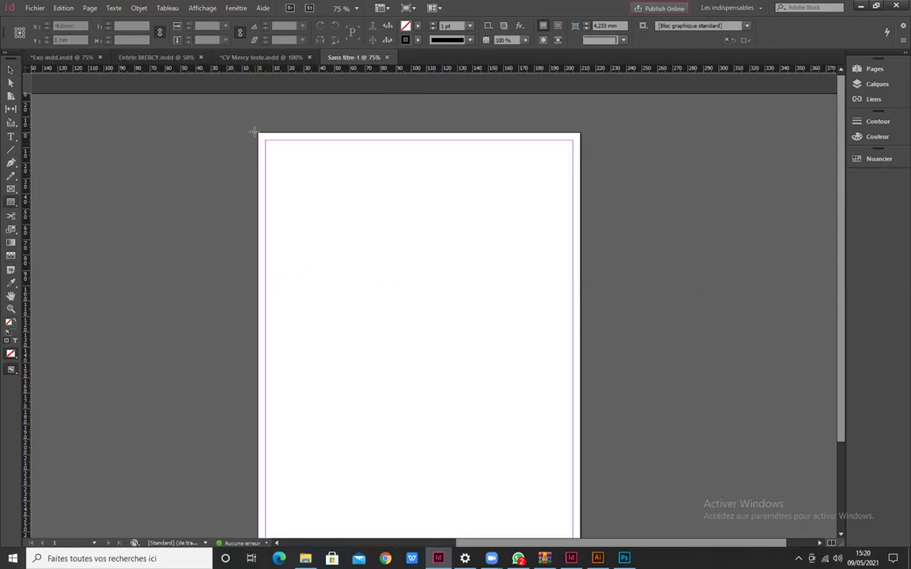
left_click_drag(252, 127, 585, 231)
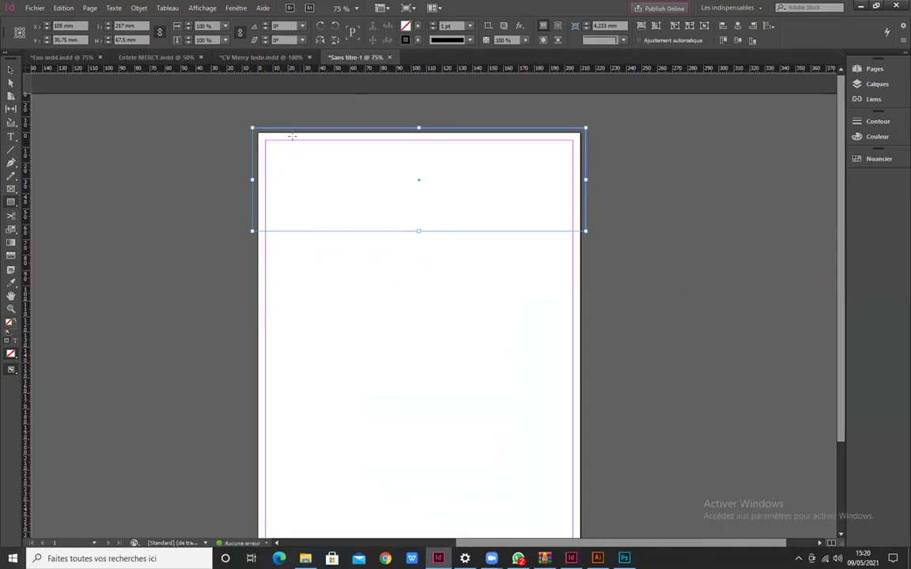
- Fill the header rectangle with the yellow swatch C=0 M=0 J=100 N=0
left_click(418, 28)
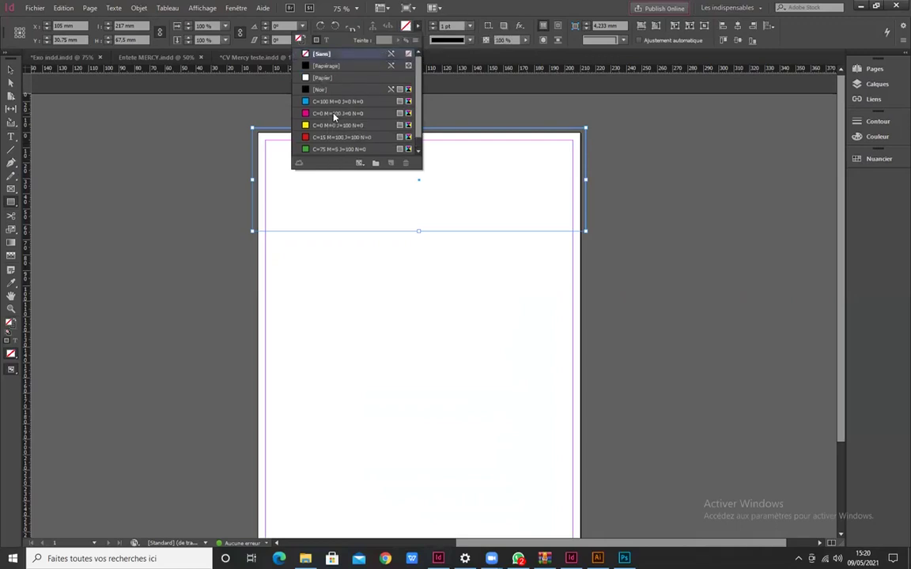
scroll(334, 116, "down", 1)
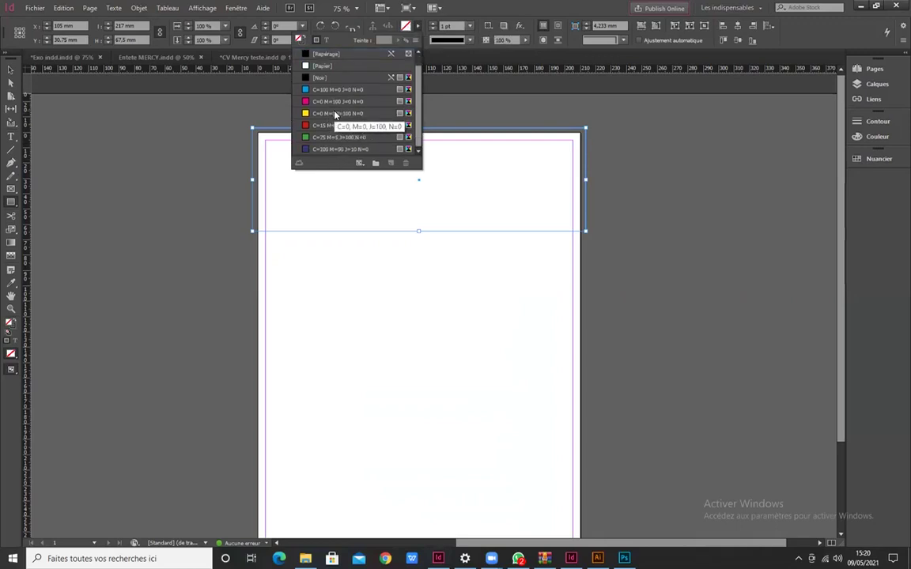
scroll(420, 93, "up", 1)
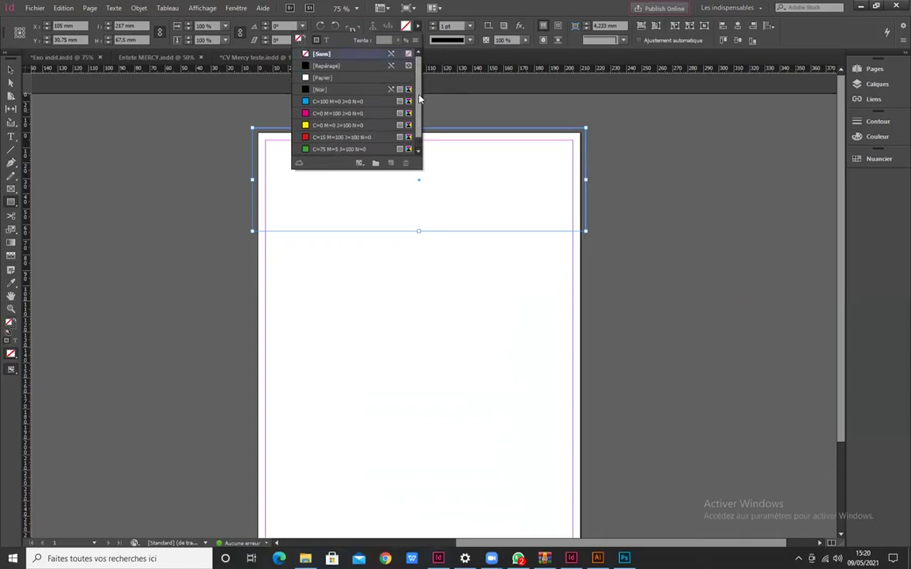
scroll(419, 99, "down", 1)
scroll(421, 91, "up", 1)
left_click(338, 126)
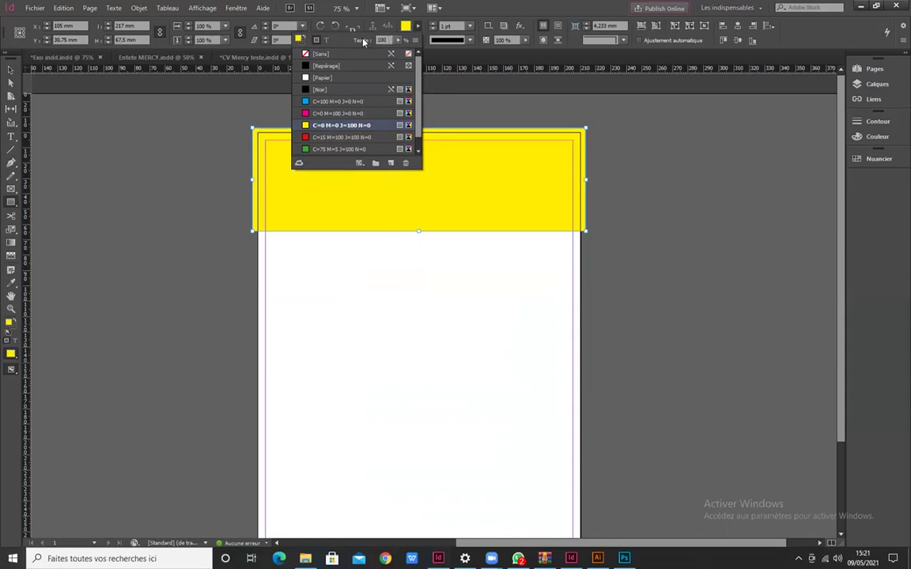
- Lighten the header rectangle's yellow fill to a 33% tint
left_click(397, 42)
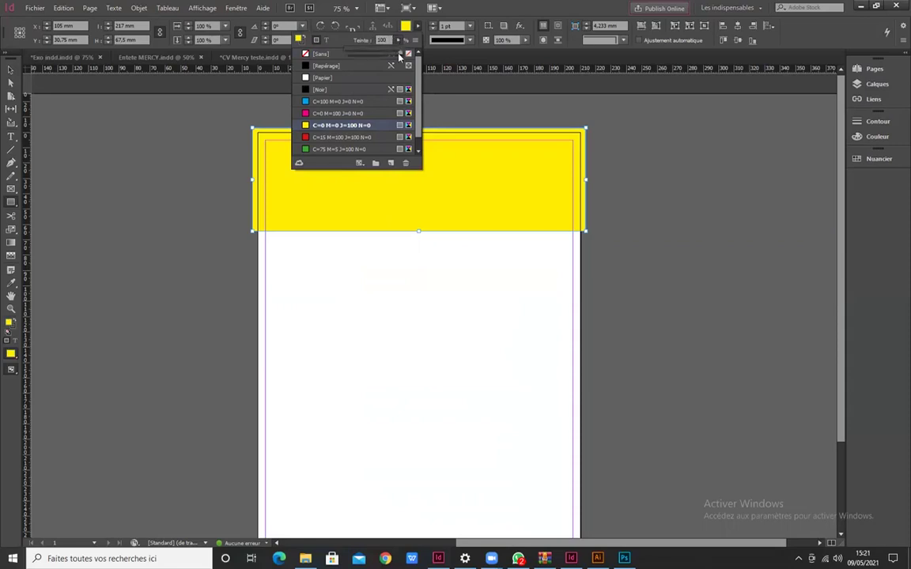
left_click_drag(401, 56, 376, 57)
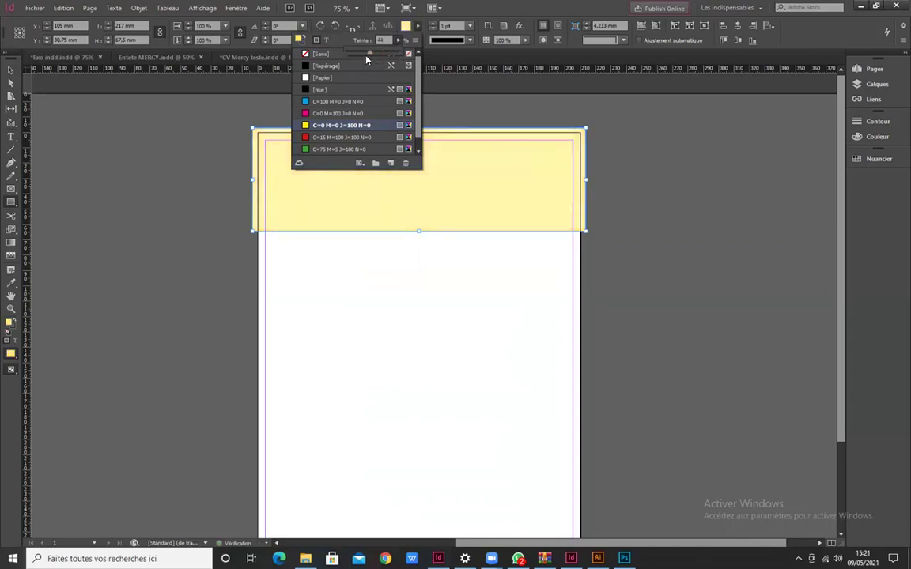
left_click_drag(362, 60, 365, 59)
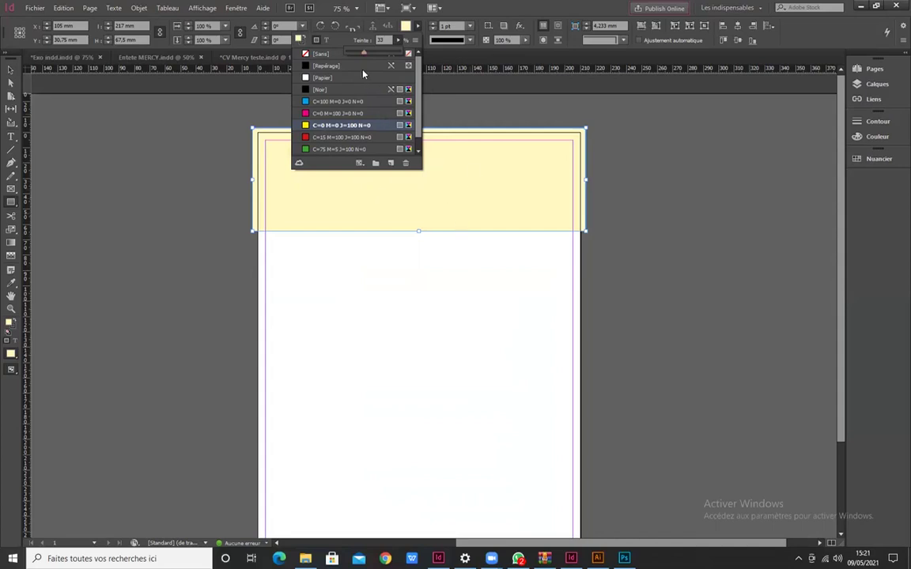
left_click(374, 29)
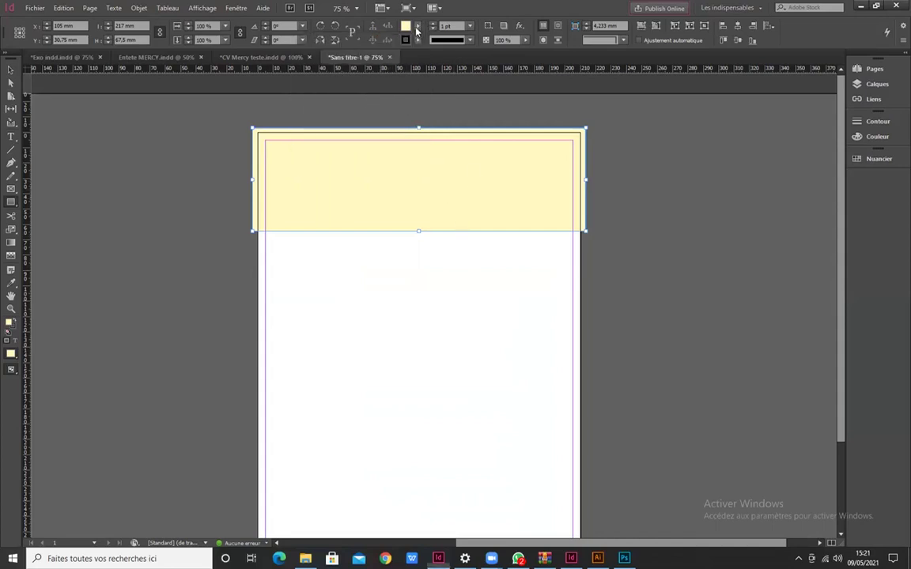
- Check the black name box in the CV Mercy teste document and draw a rectangle about 106 by 30 mm inside the new header's right half
left_click(241, 56)
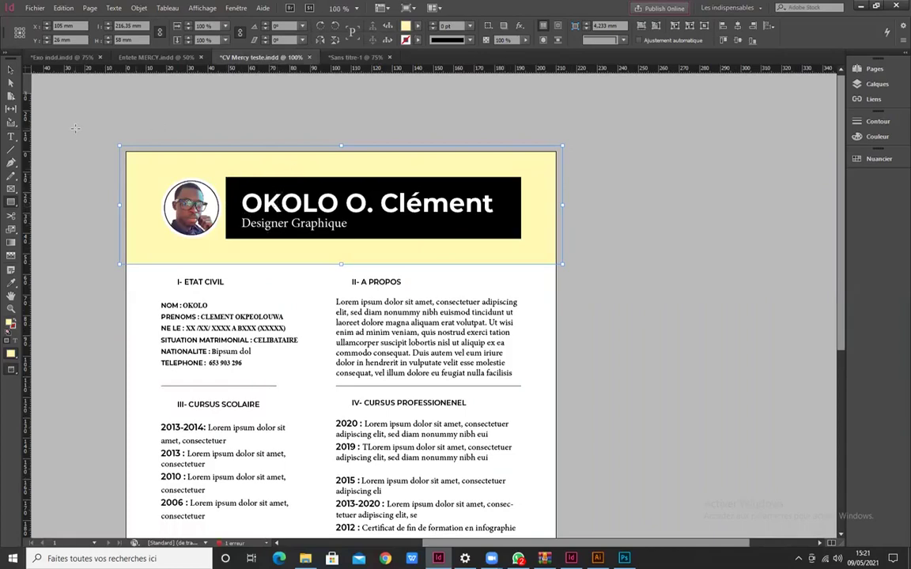
double_click(265, 188)
left_click(235, 189)
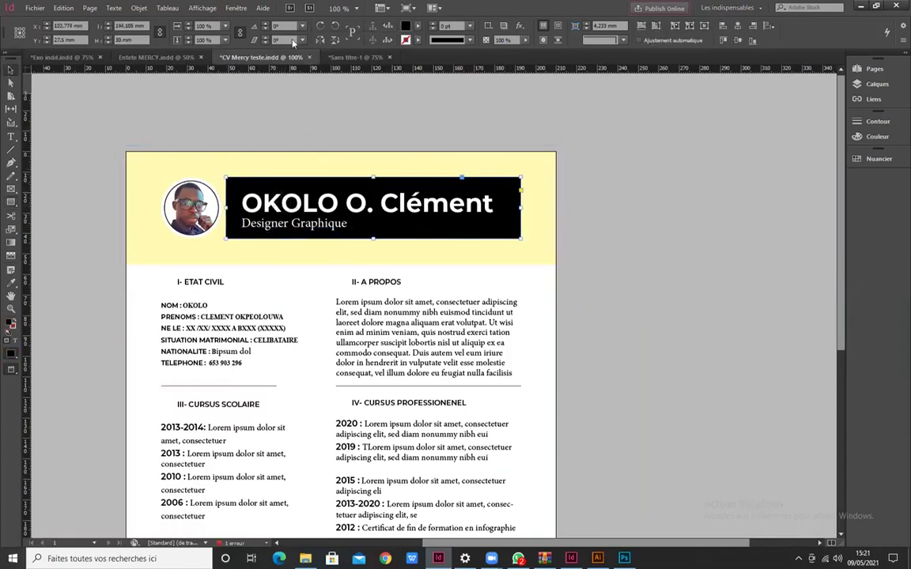
left_click(355, 57)
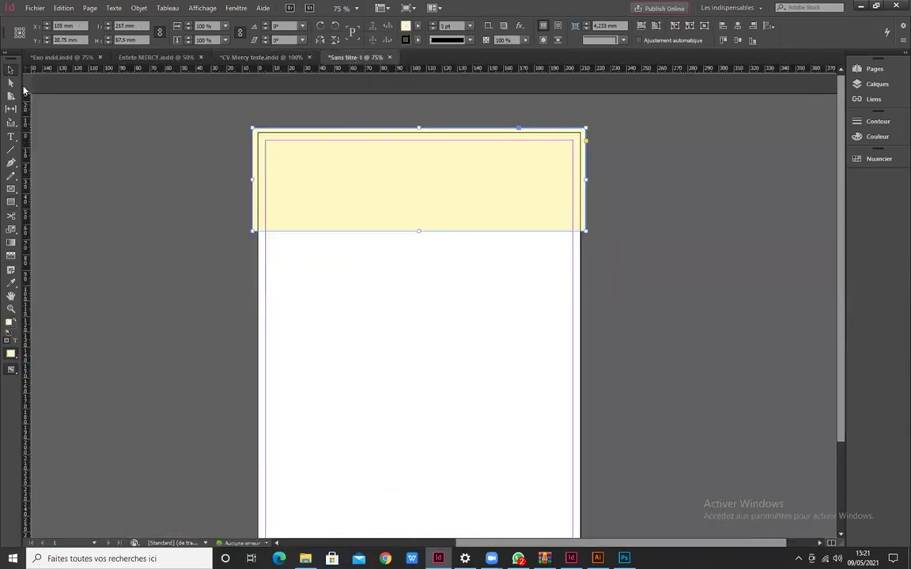
left_click(11, 202)
scroll(428, 195, "up", 2)
scroll(428, 197, "up", 1)
left_click_drag(378, 143, 649, 218)
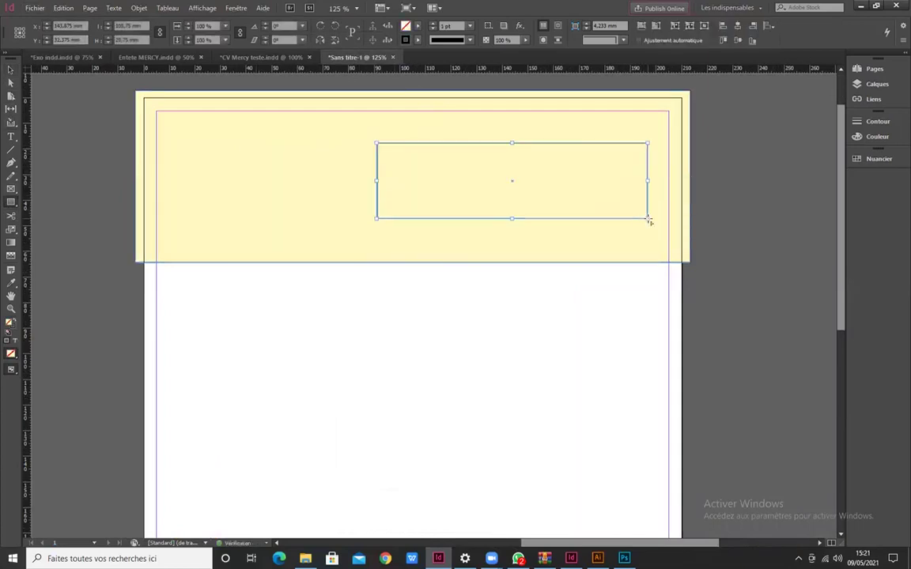
- Fill the small header rectangle with [Noir] and extend its left side to make it about 128.5 mm wide
left_click(417, 26)
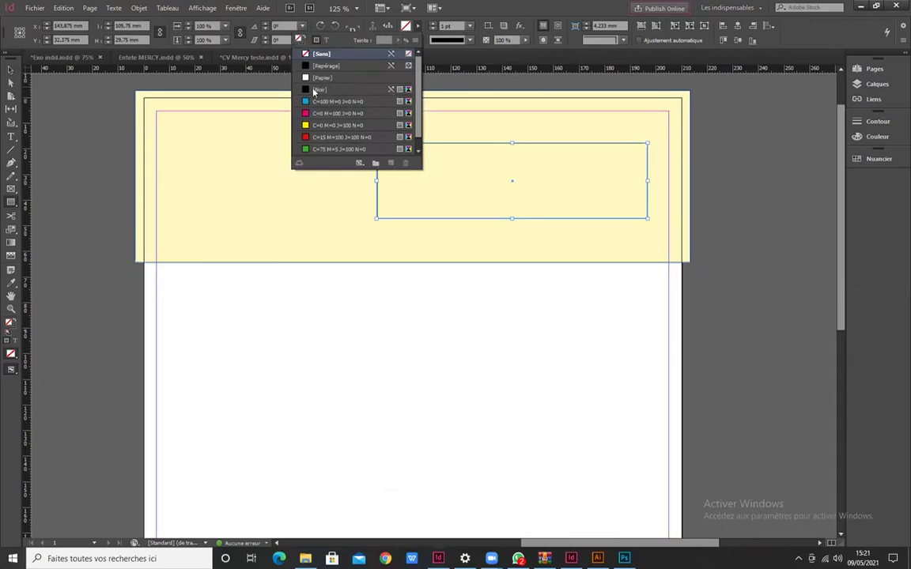
left_click(316, 90)
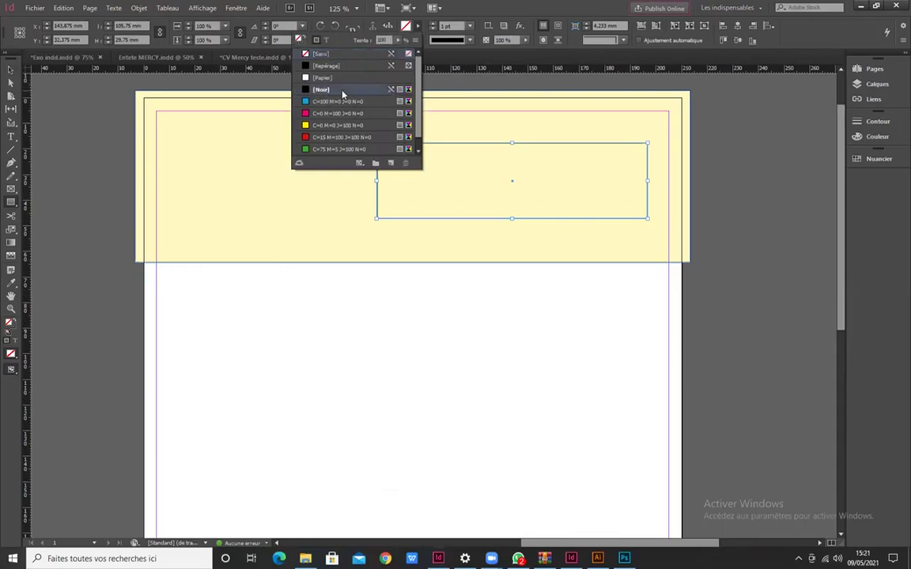
left_click(10, 72)
left_click_drag(377, 181, 318, 181)
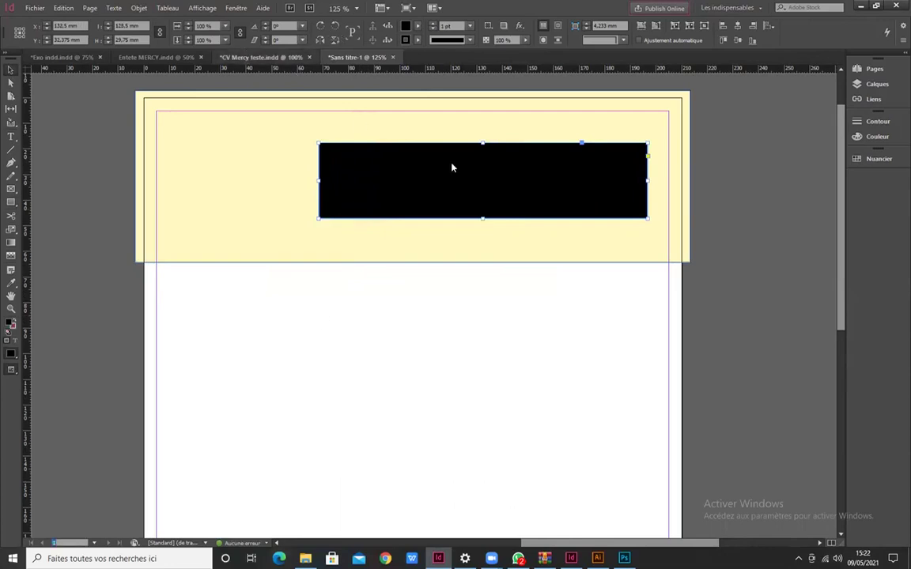
- Inspect the round photo frame in the CV Mercy teste document and draw a circle about 29 mm across left of the new black box
left_click(246, 59)
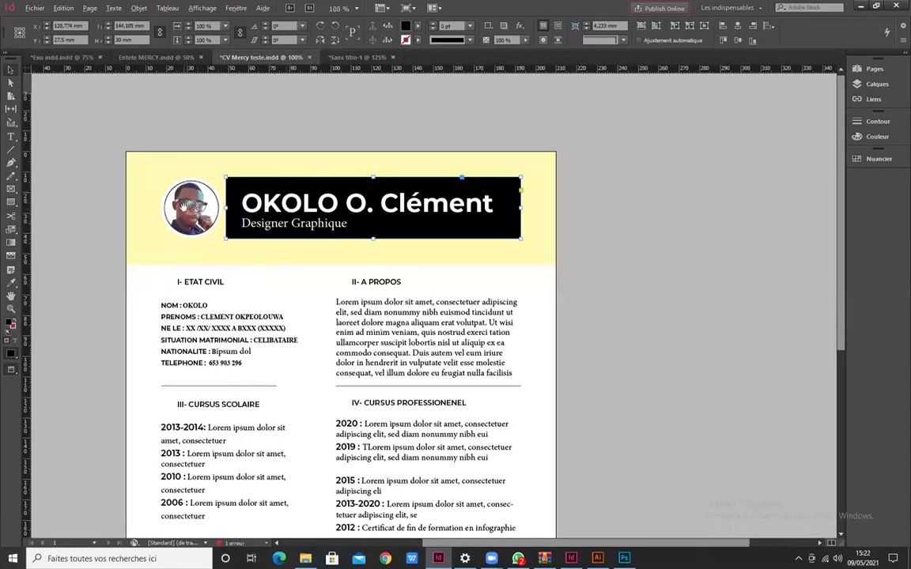
scroll(182, 191, "up", 1)
scroll(184, 183, "up", 3)
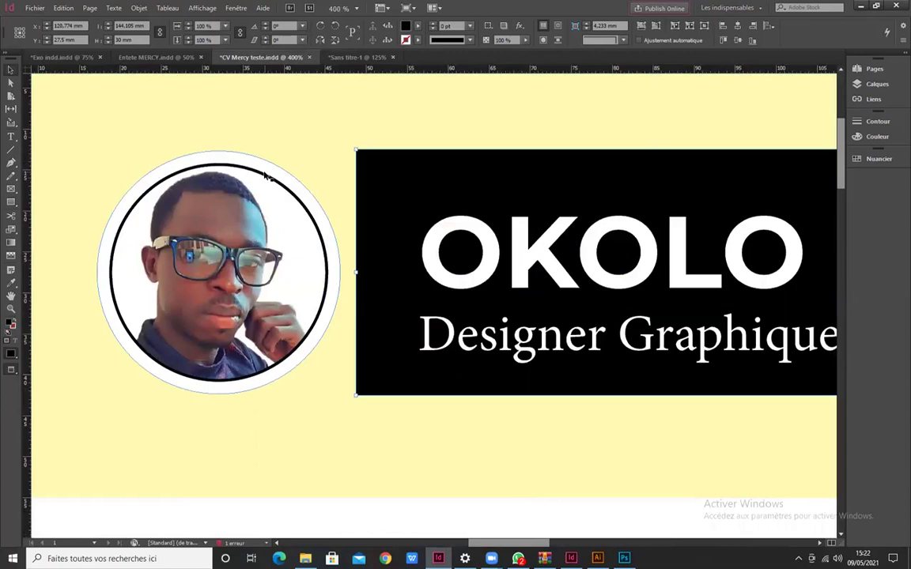
scroll(268, 180, "up", 2)
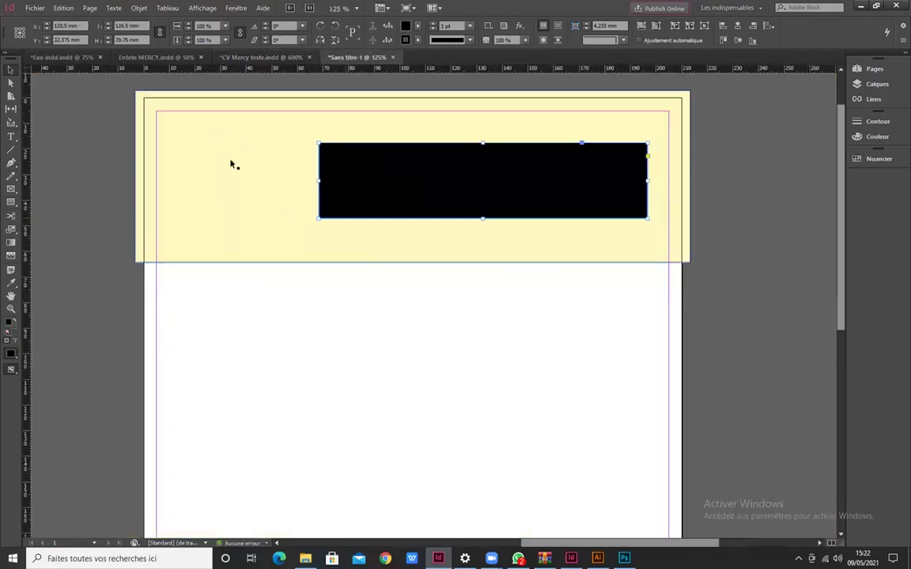
scroll(231, 164, "up", 1)
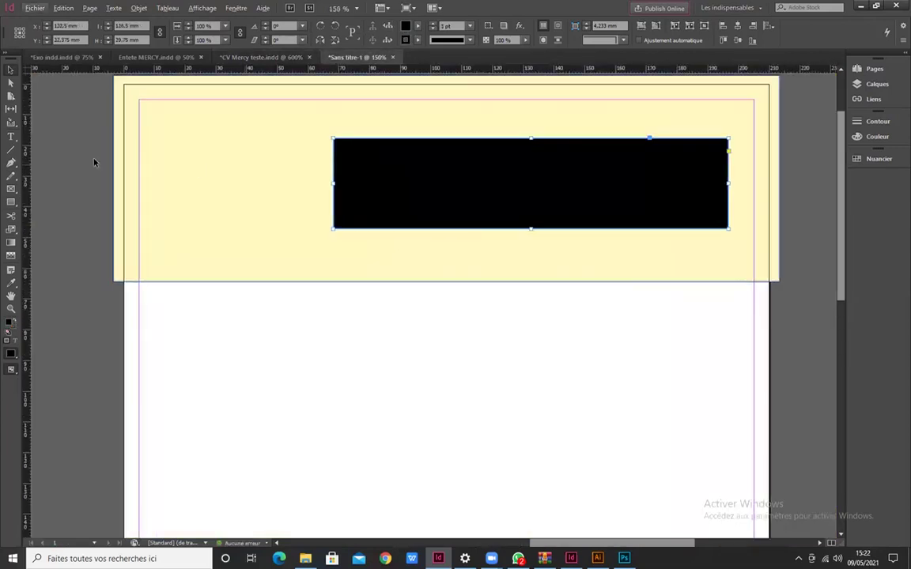
left_click(11, 204)
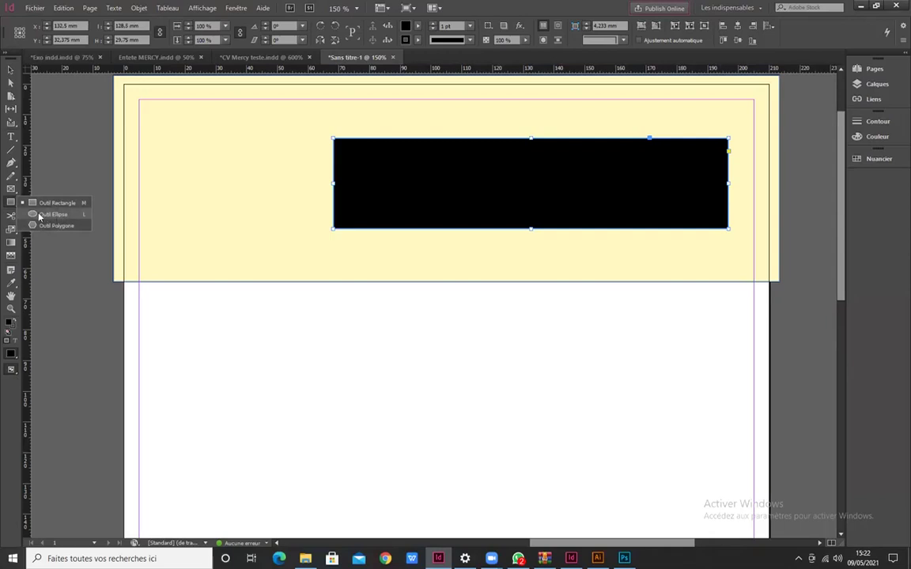
left_click(48, 213)
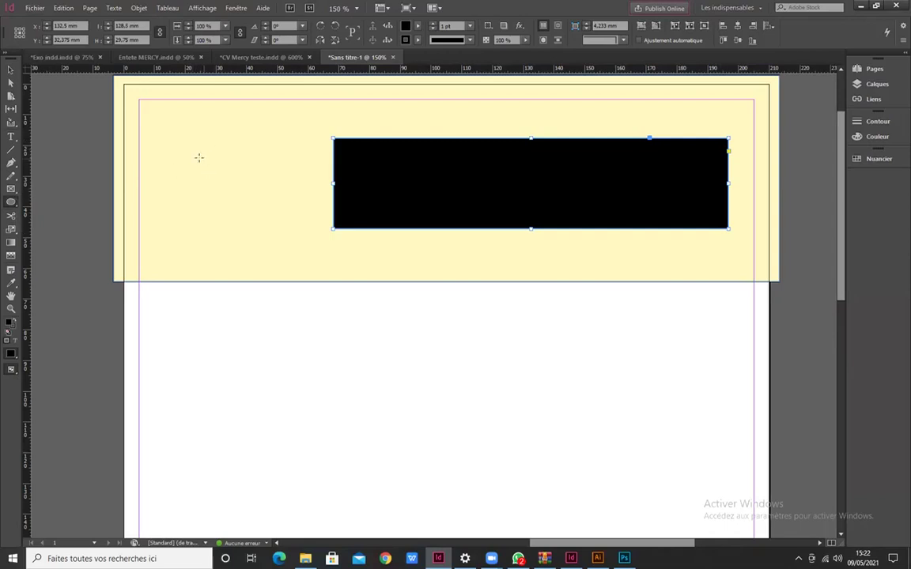
left_click_drag(189, 147, 289, 236)
- Enlarge the circle to about 34.2 mm across and centre it vertically with the black box
left_click(11, 71)
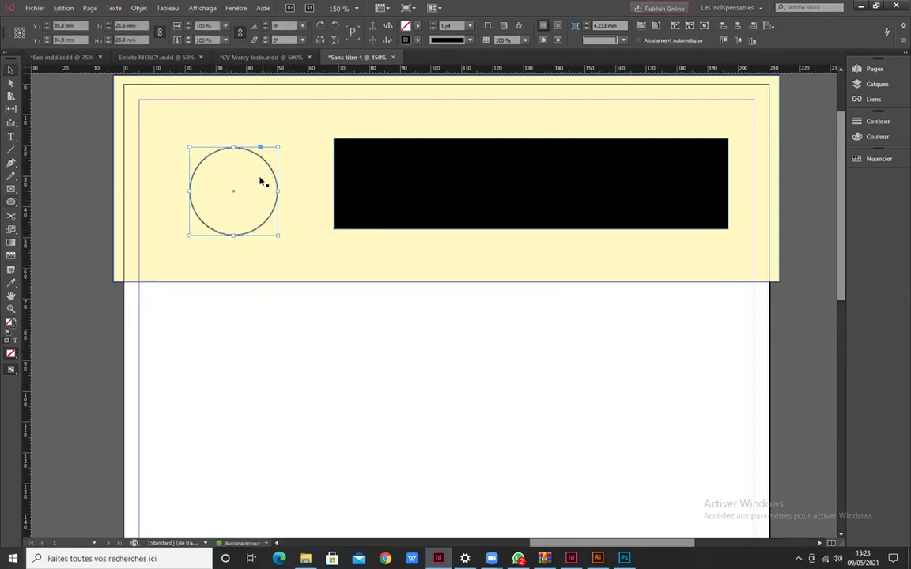
left_click_drag(227, 187, 215, 179)
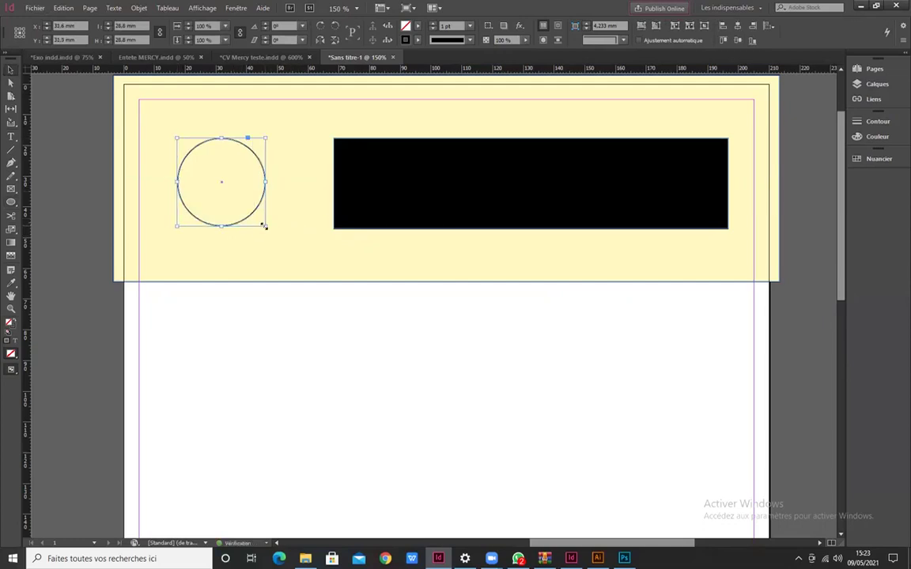
mouse_move(264, 227)
left_mouse_down()
mouse_move(286, 243)
mouse_move(229, 253)
mouse_move(289, 250)
mouse_move(217, 237)
mouse_move(242, 230)
mouse_move(263, 240)
mouse_move(258, 228)
left_mouse_up()
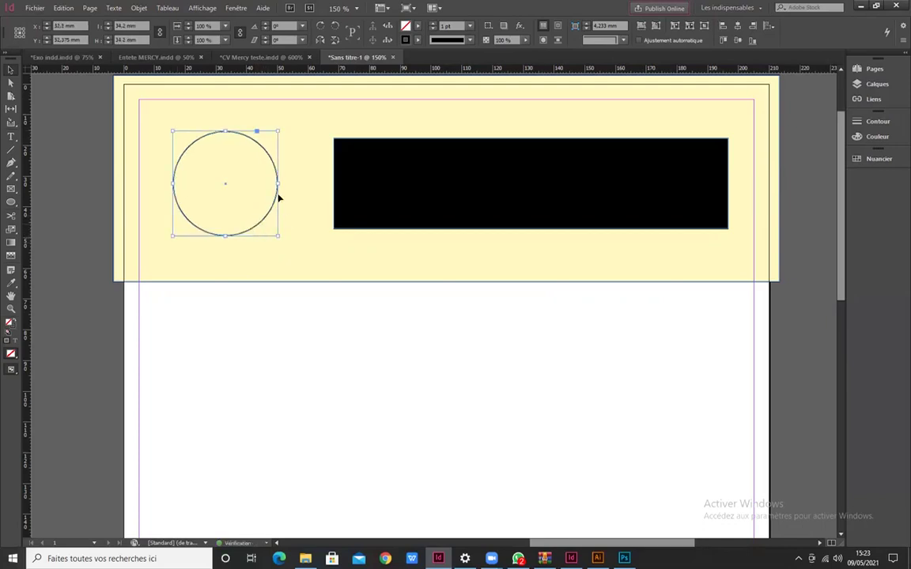
- Check the photo's double ring in the CV Mercy teste document and draw a concentric circle about 28.8 mm across inside the new circle
left_click(229, 57)
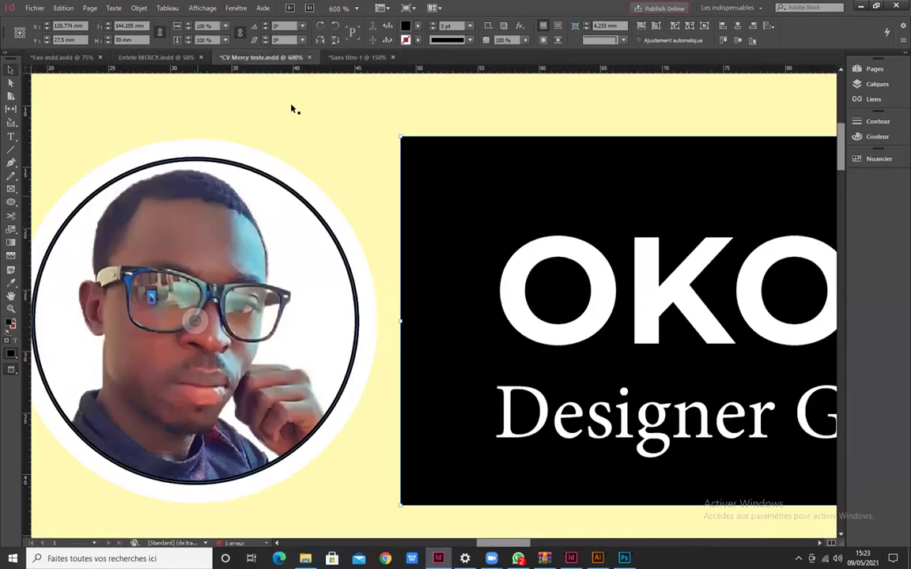
scroll(291, 107, "up", 3)
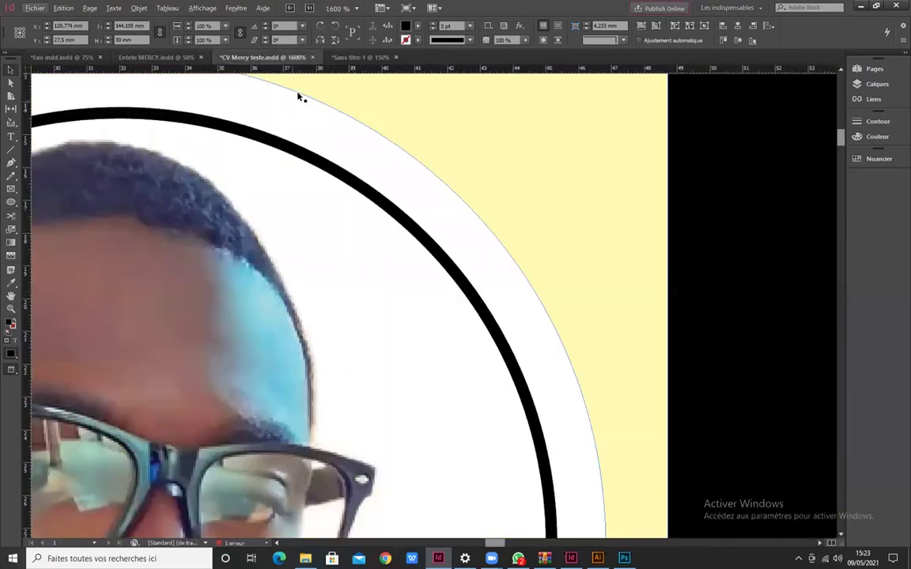
left_click(362, 57)
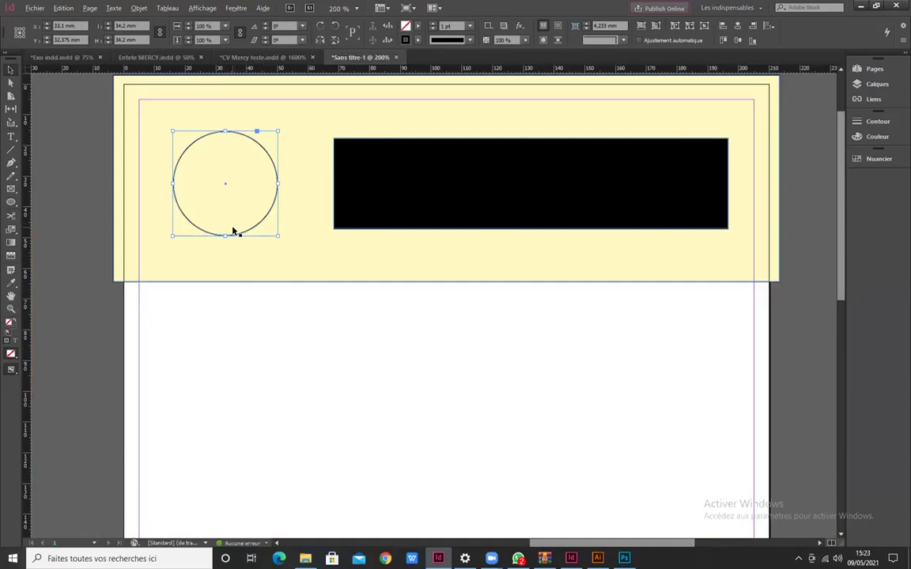
scroll(237, 233, "up", 1)
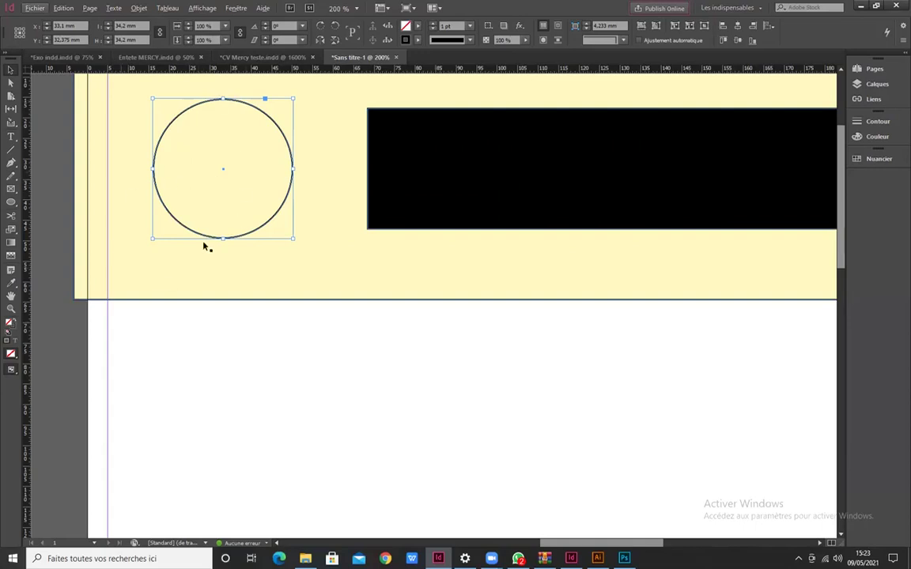
left_click(10, 204)
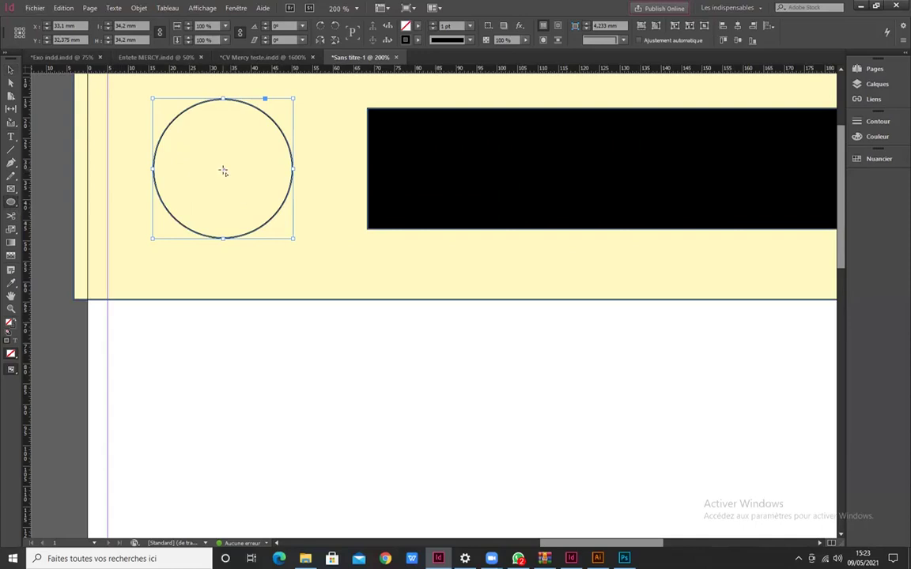
mouse_move(223, 170)
left_mouse_down()
mouse_move(253, 204)
mouse_move(272, 207)
mouse_move(278, 225)
mouse_move(224, 171)
mouse_move(282, 243)
left_mouse_up()
- Fill the outer circle with the [Papier] swatch
key("ctrl+equal")
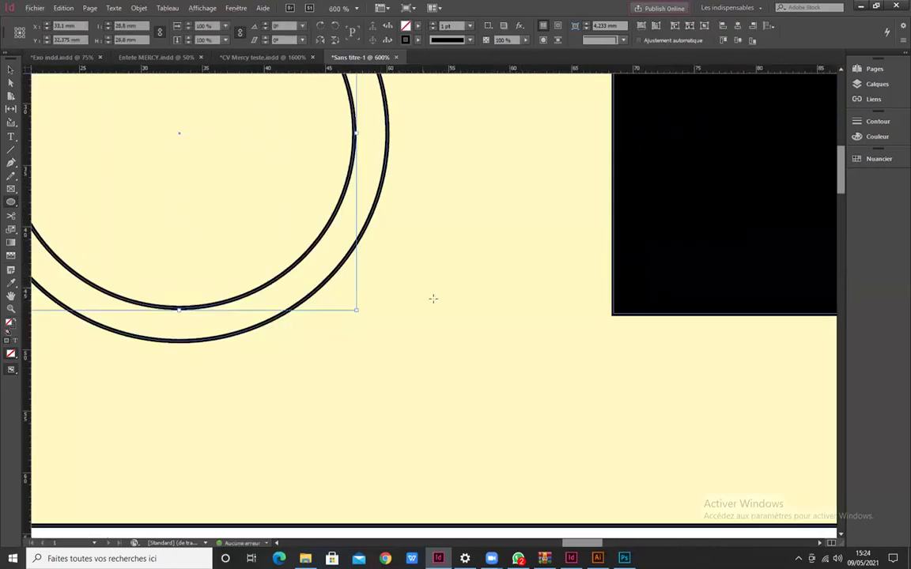
scroll(248, 216, "up", 2)
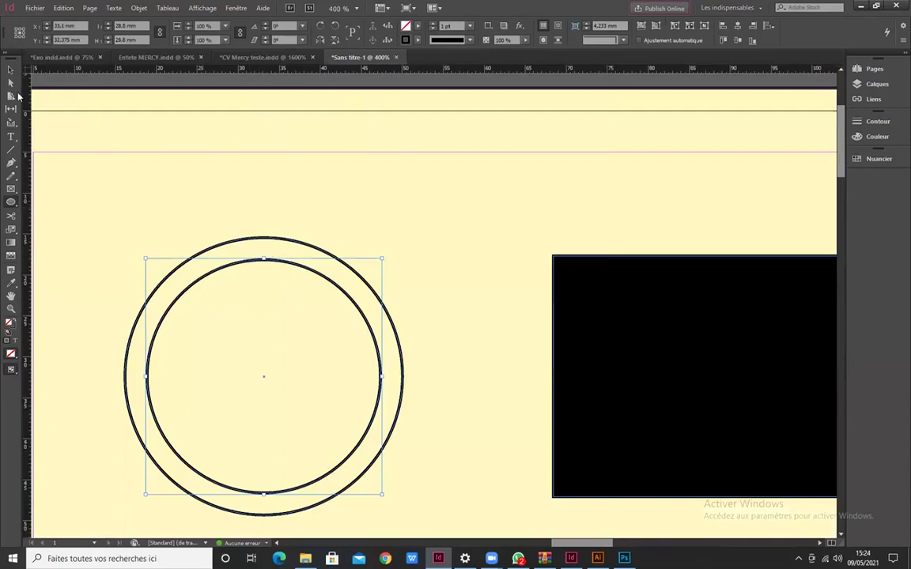
left_click(10, 69)
left_click(285, 241)
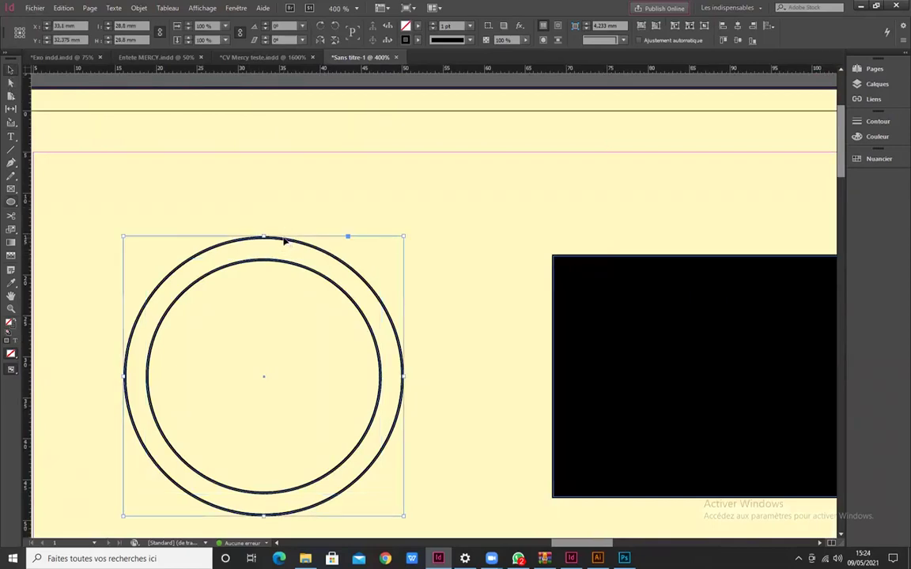
left_click(417, 30)
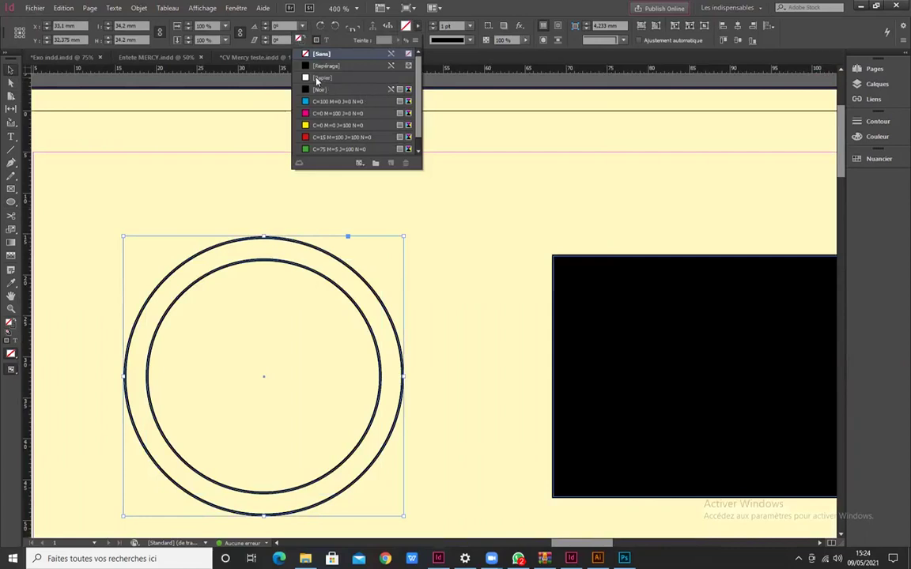
left_click(322, 80)
- Fill the inner circle of the photo frame with the [Papier] swatch
left_click(251, 265)
left_click(251, 265)
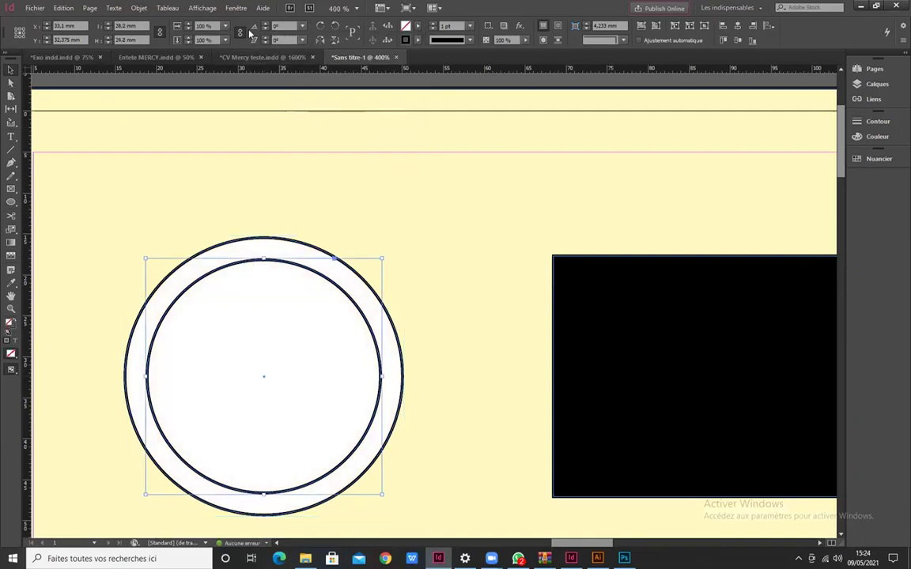
left_click(418, 25)
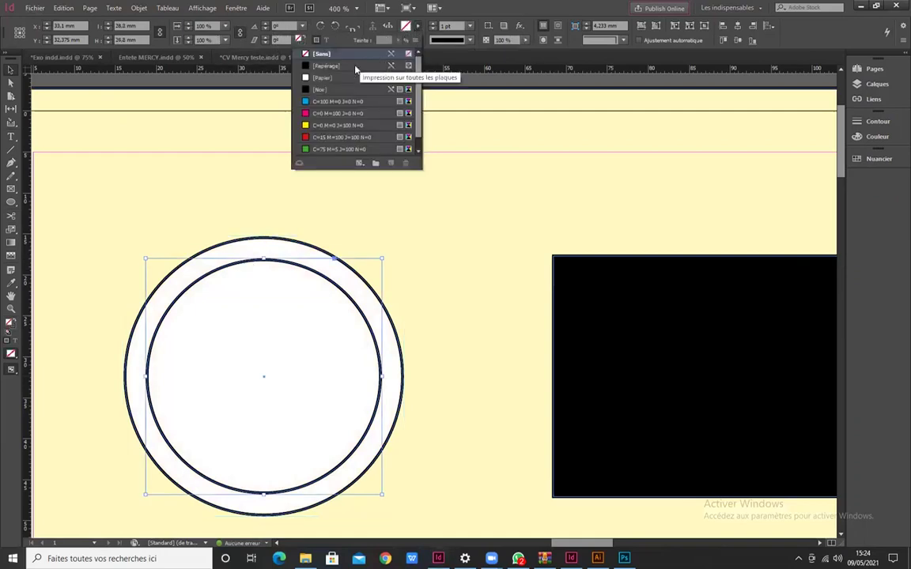
left_click(324, 78)
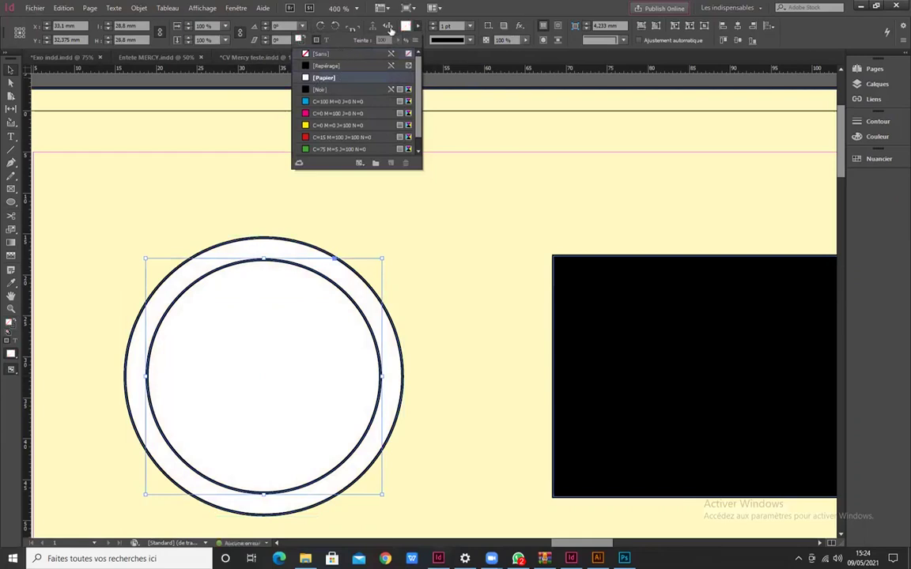
left_click(243, 264)
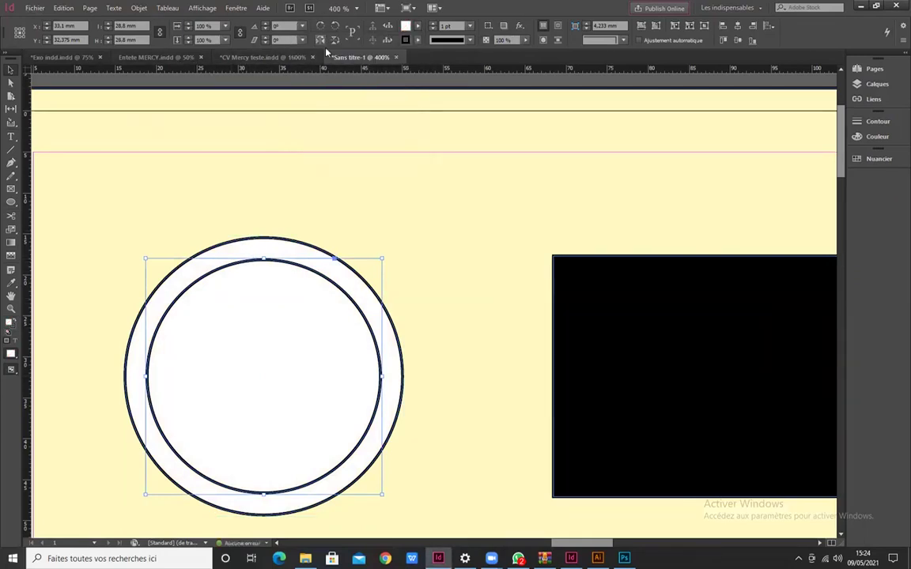
- Check the white outer ring in the CV Mercy teste document and set the new outer circle's stroke to [Sans]
left_click(255, 57)
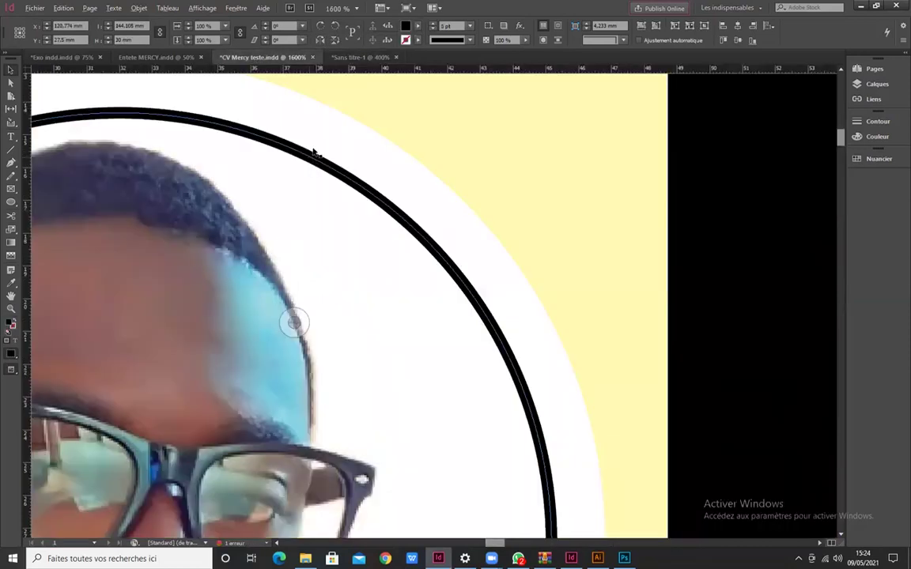
scroll(314, 152, "up", 1, "alt")
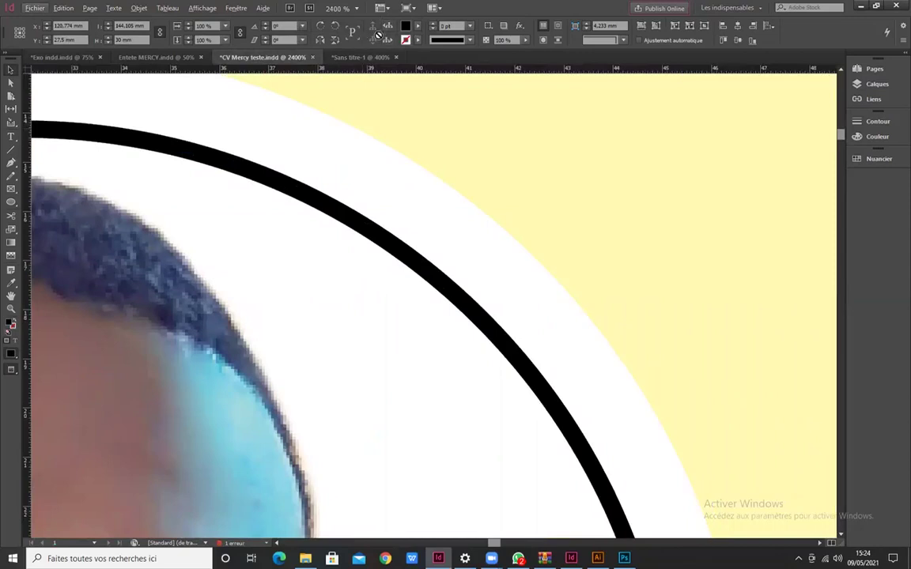
left_click(360, 58)
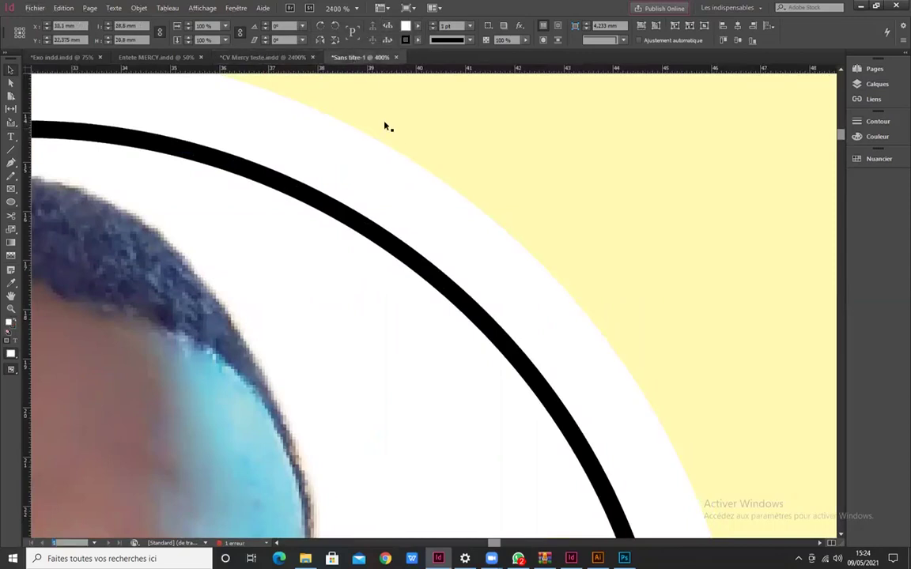
left_click(293, 242)
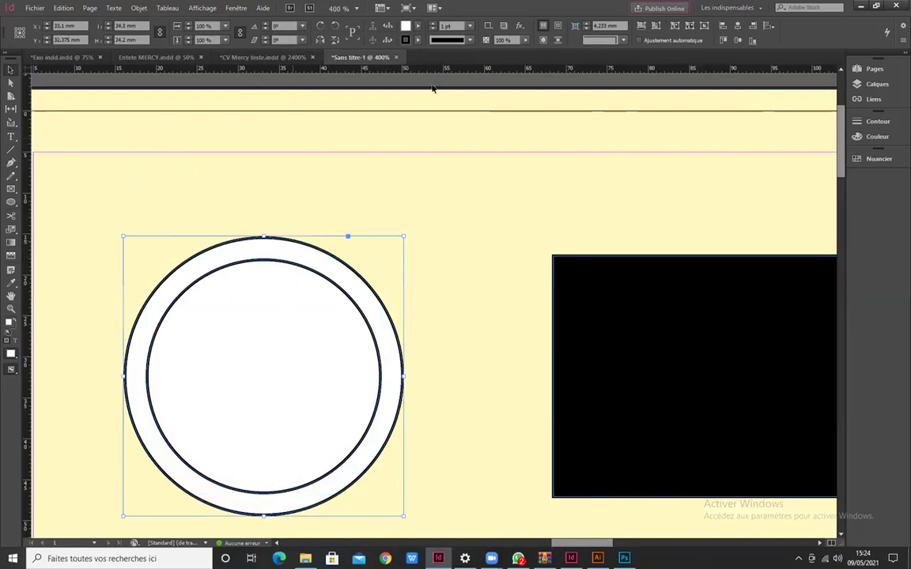
left_click(418, 41)
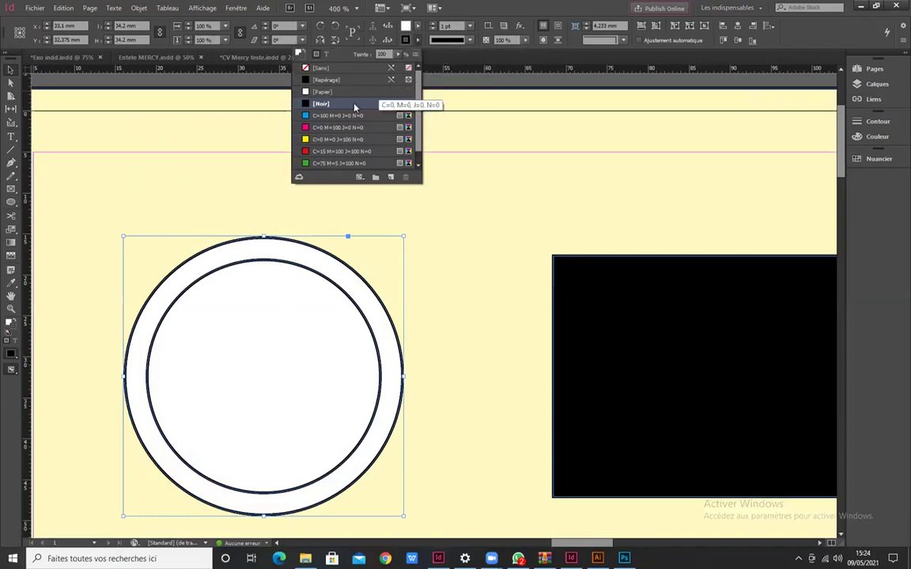
left_click(324, 69)
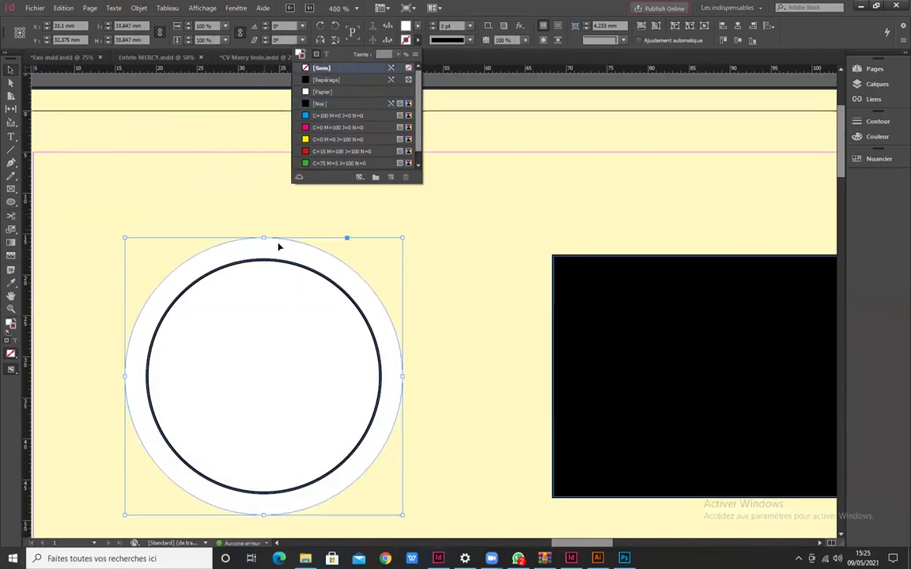
left_click(277, 177)
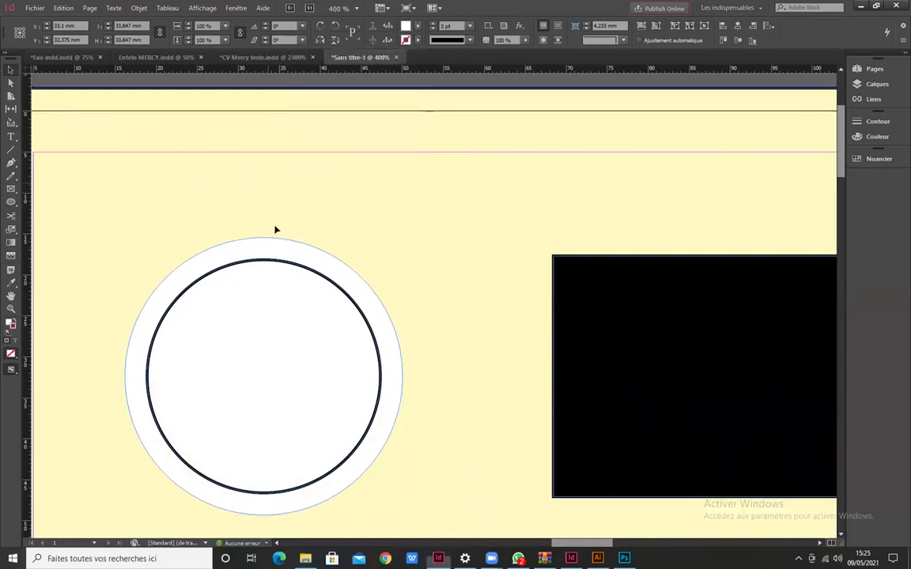
- Inspect the new photo frame up close, compare it with the CV Mercy teste document and examine that sample's layout down to its footer
scroll(295, 246, "up", 5)
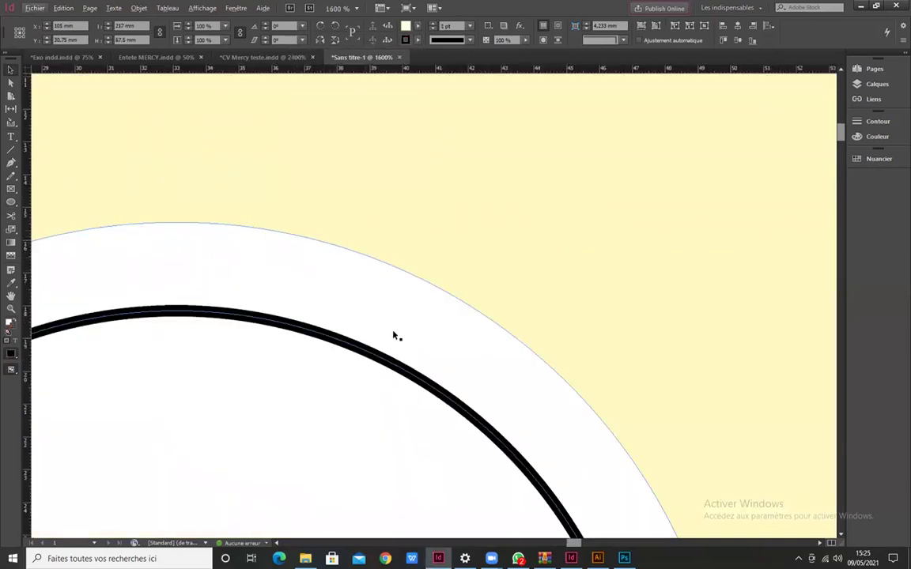
scroll(395, 337, "down", 3)
scroll(407, 325, "down", 3)
scroll(345, 281, "down", 3)
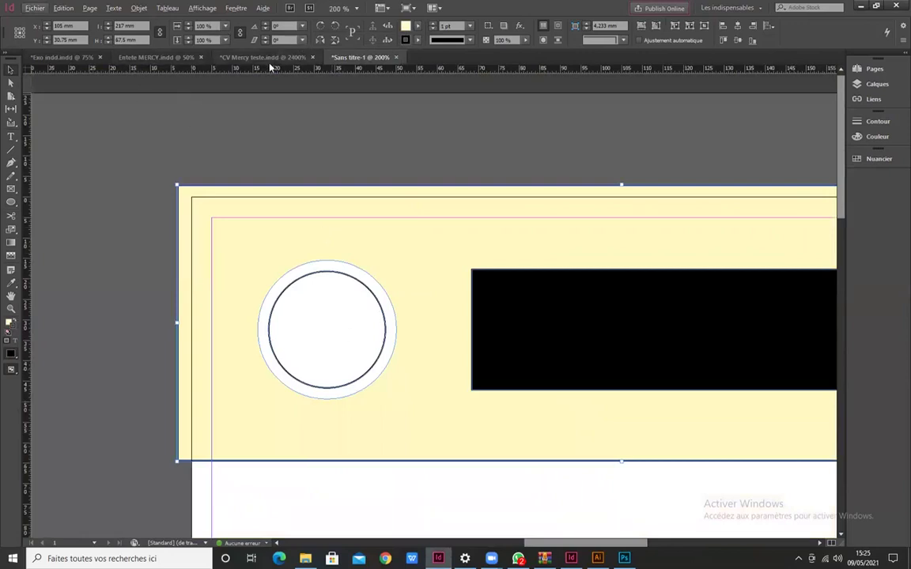
left_click(244, 56)
scroll(475, 307, "down", 3)
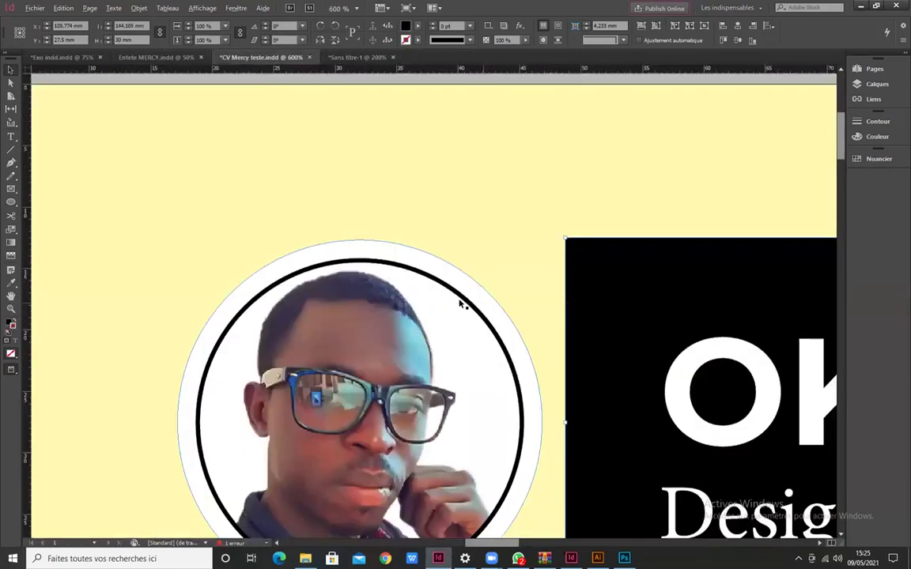
scroll(461, 304, "down", 3)
scroll(206, 273, "right", 3)
scroll(206, 273, "down", 1)
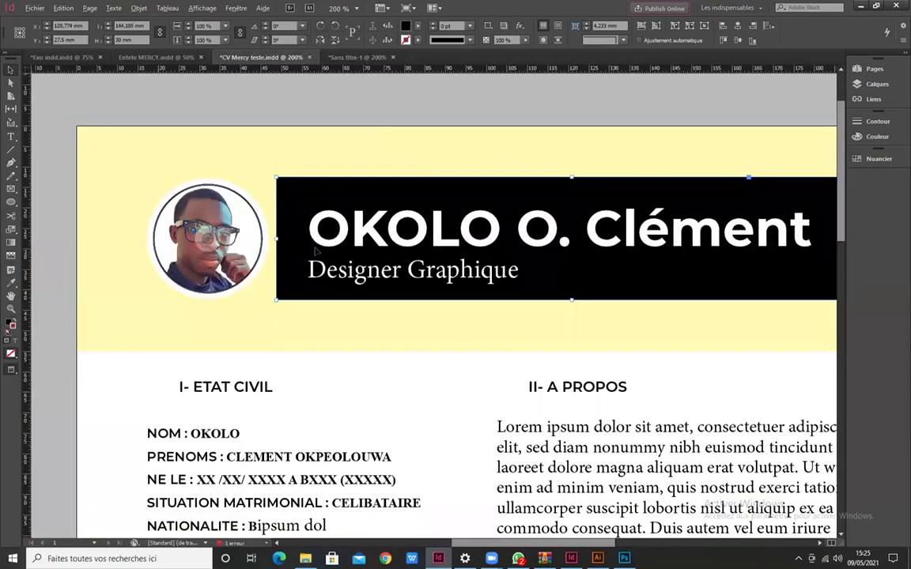
scroll(479, 328, "down", 3)
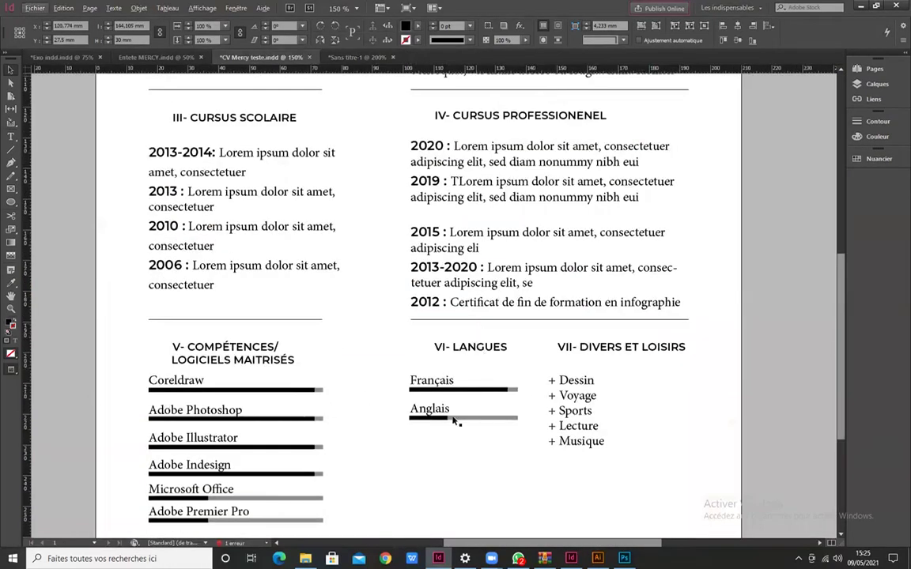
scroll(455, 421, "down", 3)
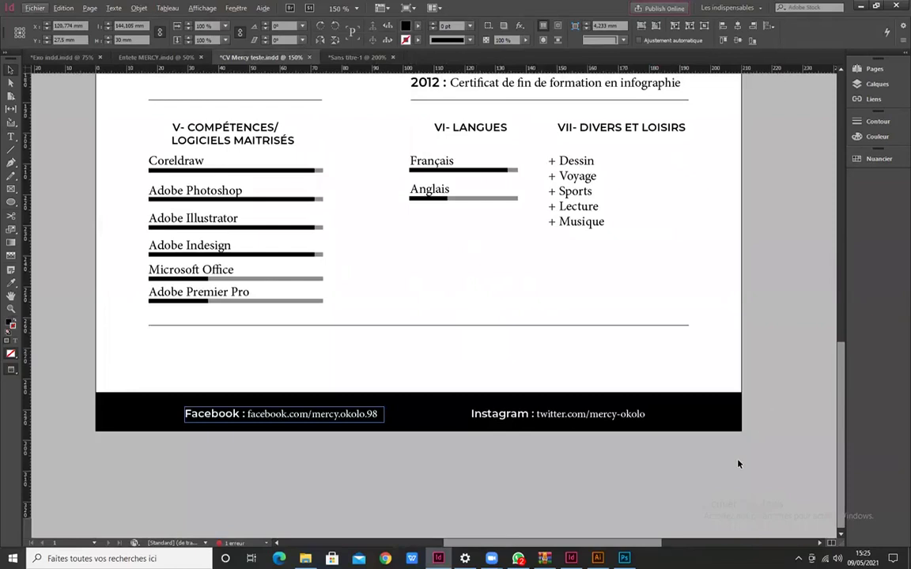
- Draw a rectangle about 220 × 18 mm across the foot of the page in the new document, extending past both page edges
left_click(348, 58)
scroll(264, 350, "down", 5)
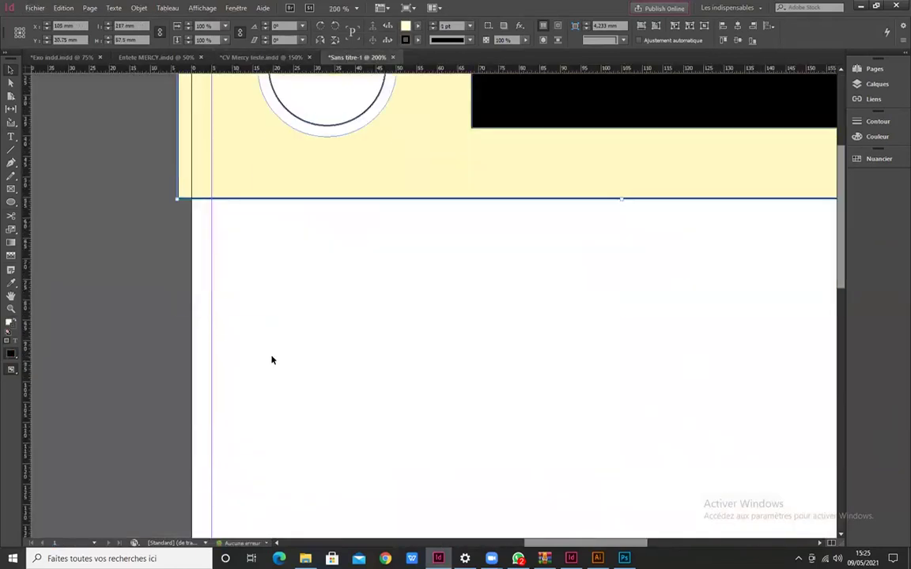
scroll(271, 360, "down", 3)
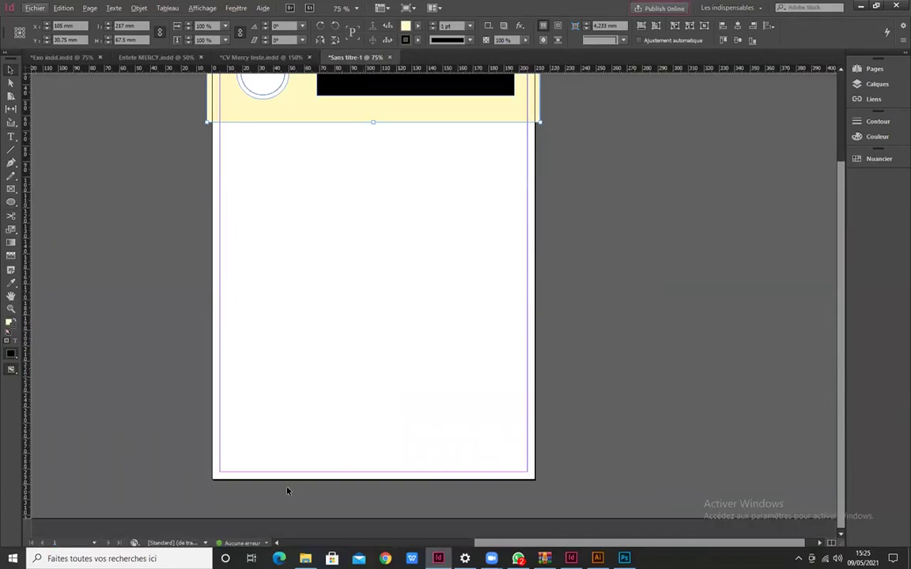
left_click(11, 203)
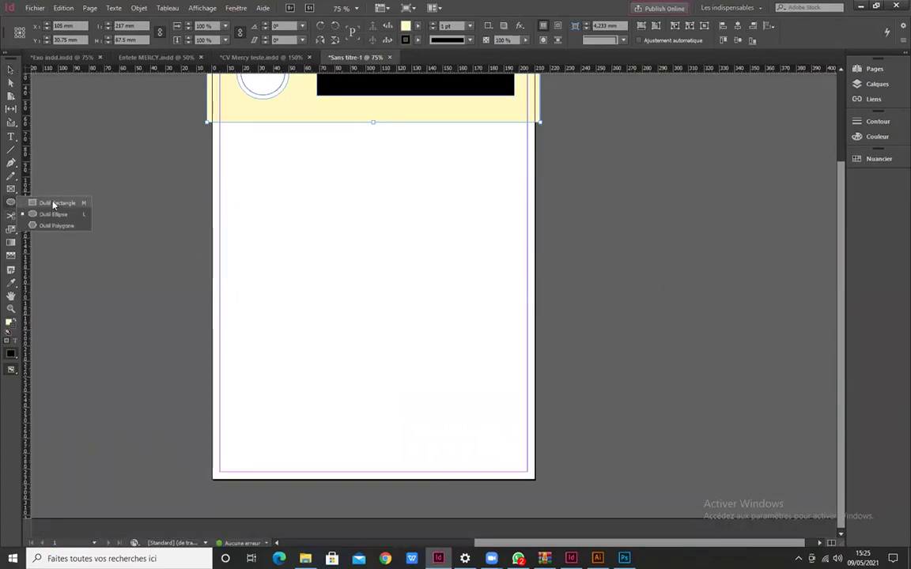
left_click(63, 206)
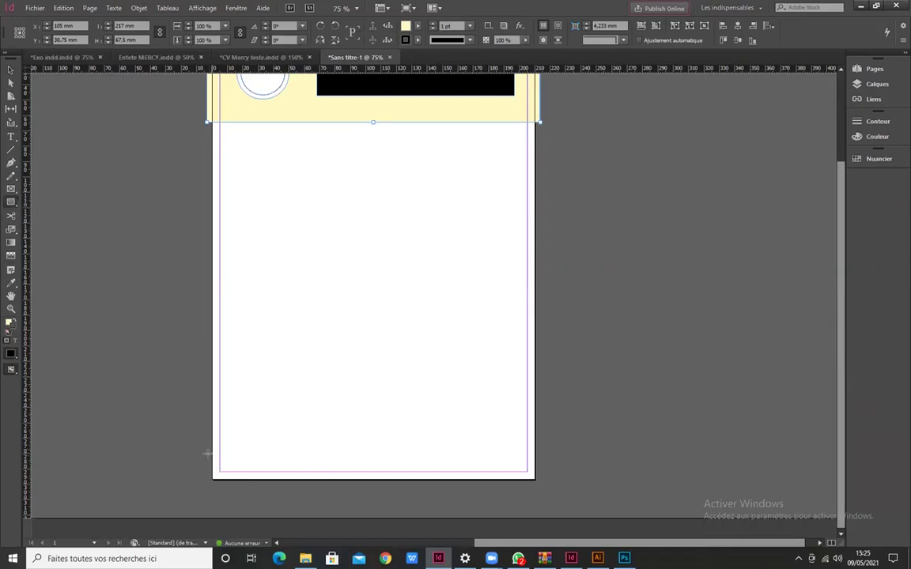
left_click_drag(206, 455, 544, 482)
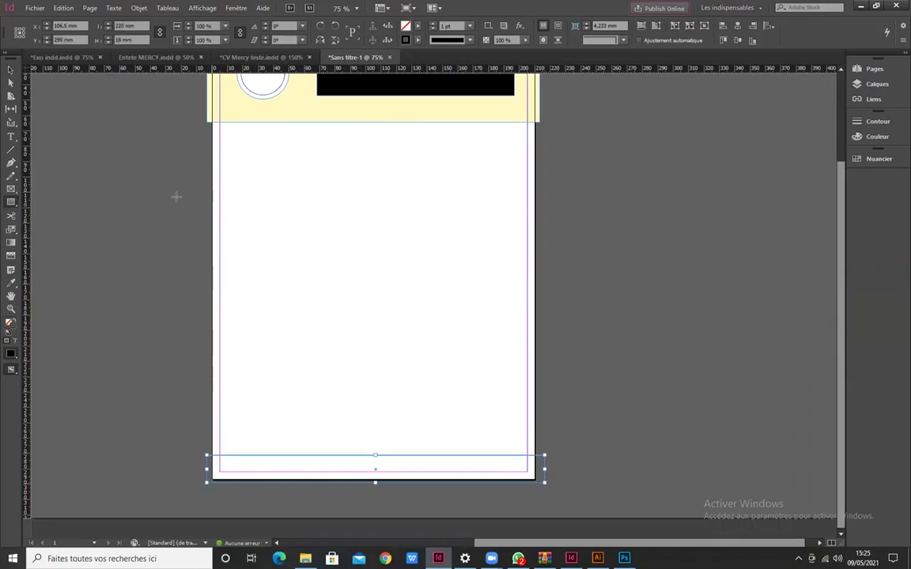
- Set the footer rectangle's stroke to [Sans] and its fill to [Noir]
left_click(417, 41)
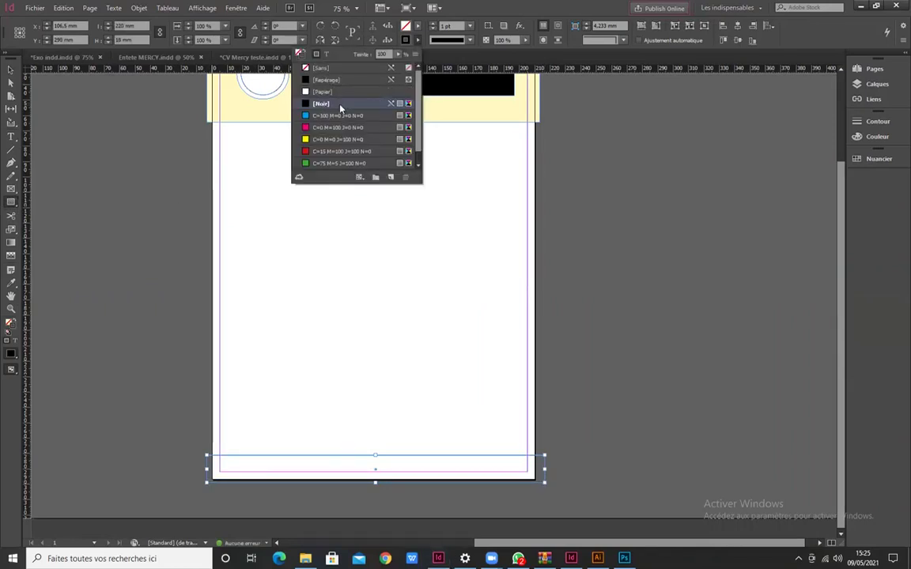
left_click(341, 68)
left_click(417, 41)
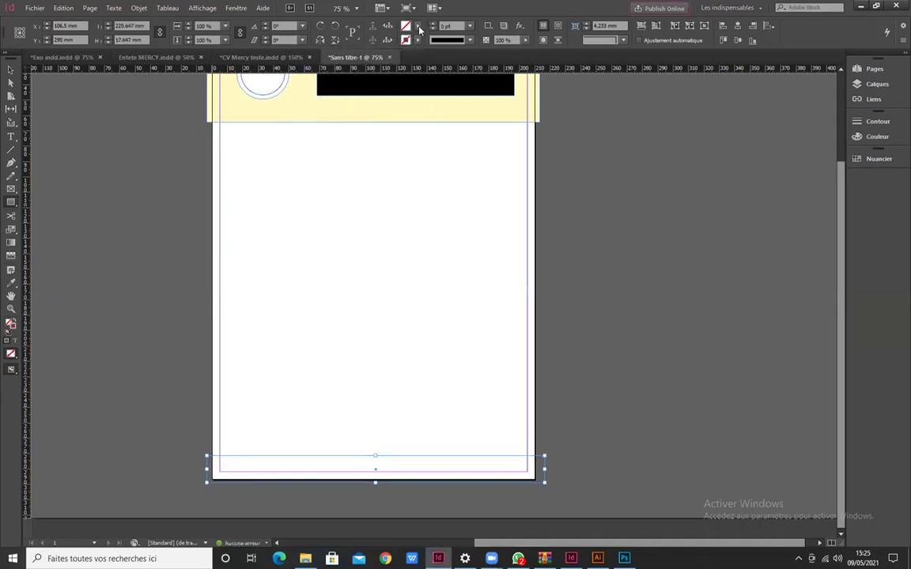
left_click(417, 26)
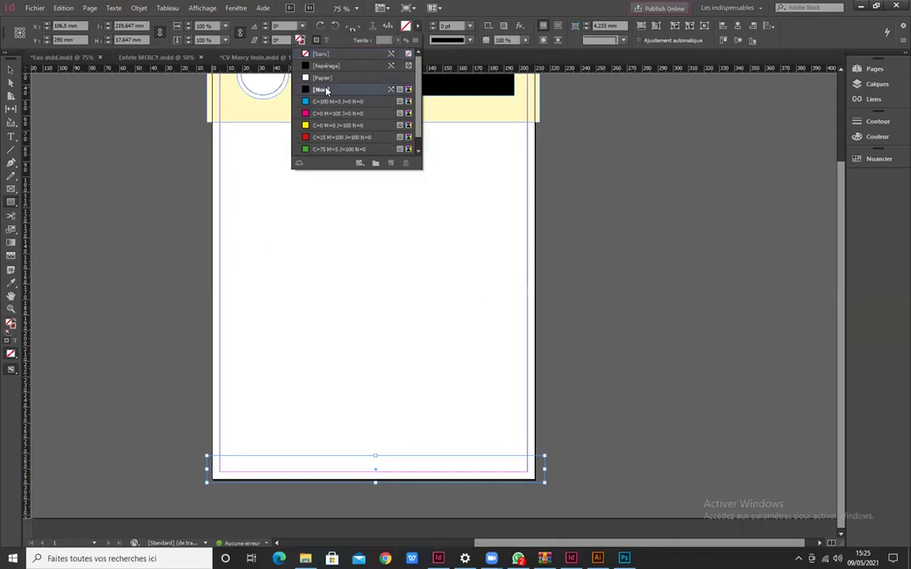
left_click(321, 90)
left_click(12, 71)
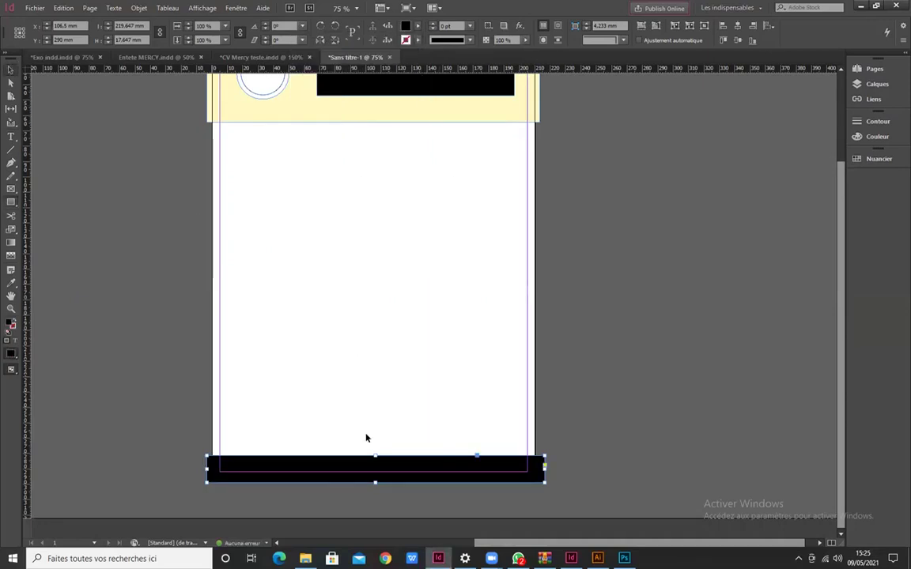
- Raise the top edge of the black footer bar so it is about 22.8 mm high, and deselect it
left_click_drag(375, 456, 376, 448)
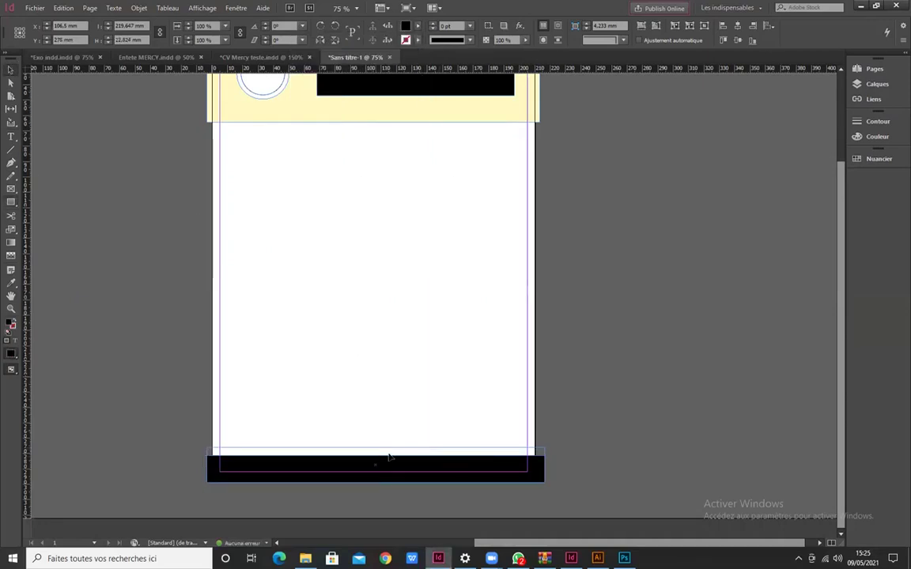
left_click(287, 371)
key("space")
left_click_drag(287, 371, 454, 321)
scroll(386, 314, "down", 3)
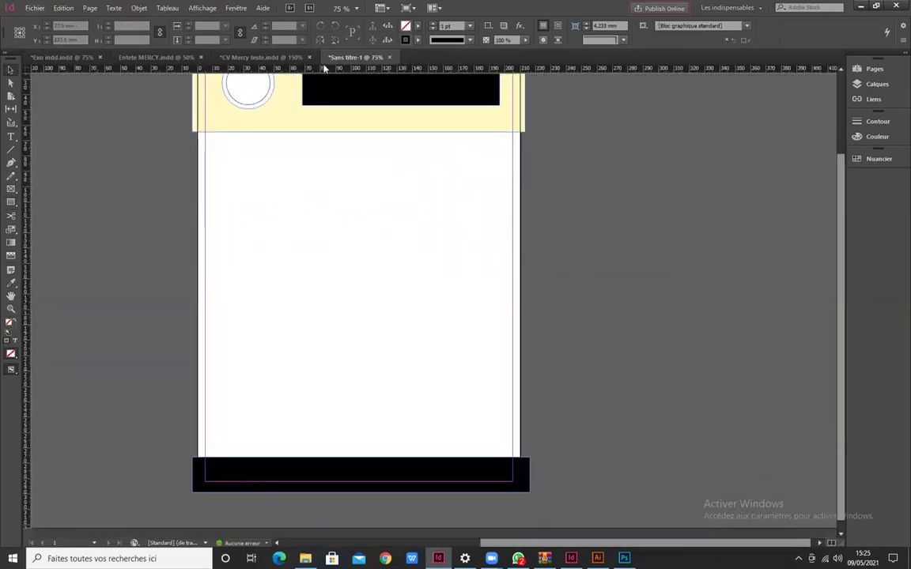
- Review the section layout and header of the CV Mercy teste document, and return to the new document
left_click(278, 58)
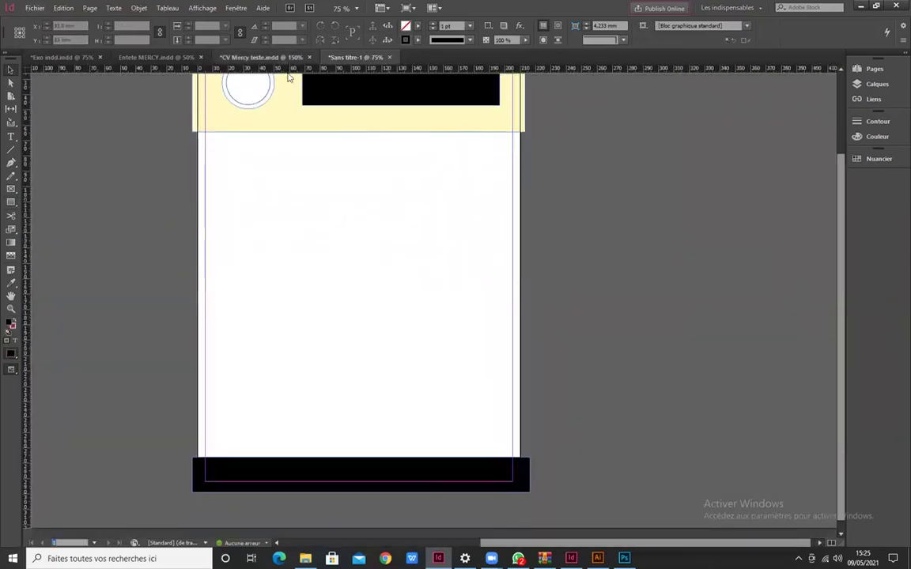
scroll(395, 365, "up", 6)
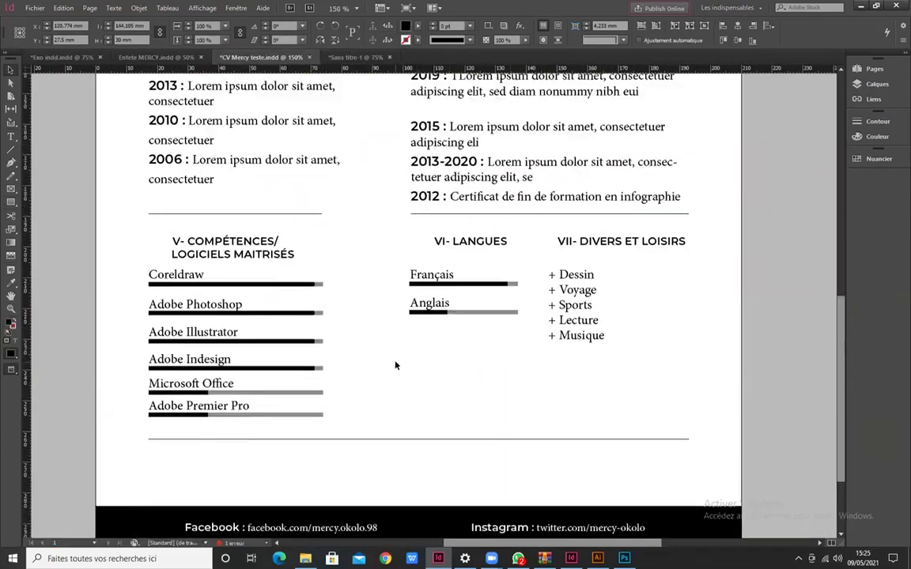
scroll(327, 293, "up", 10)
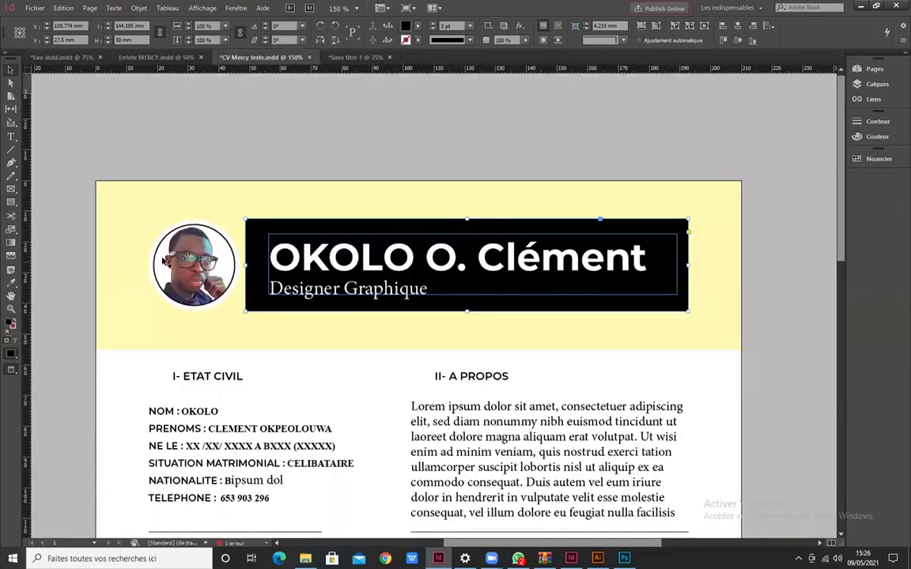
scroll(224, 274, "up", 3)
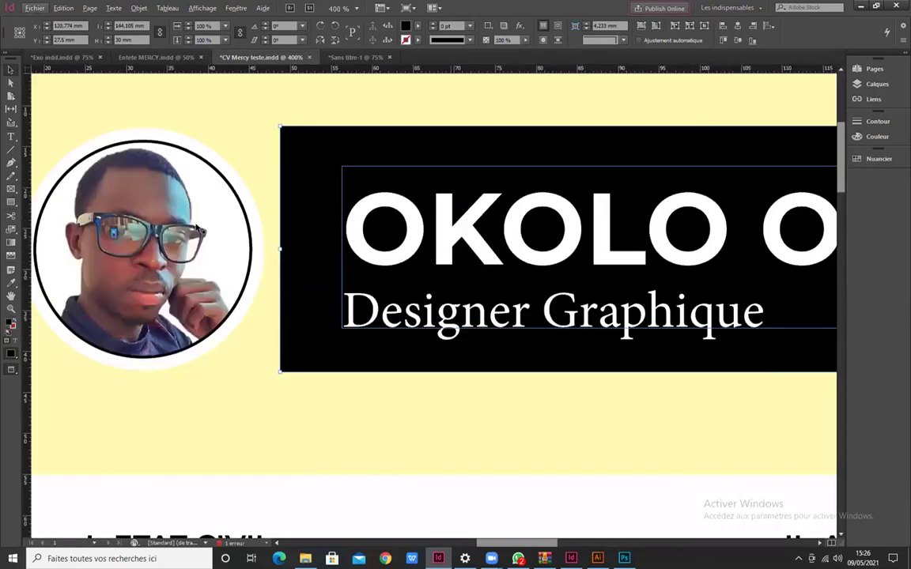
scroll(461, 269, "down", 2)
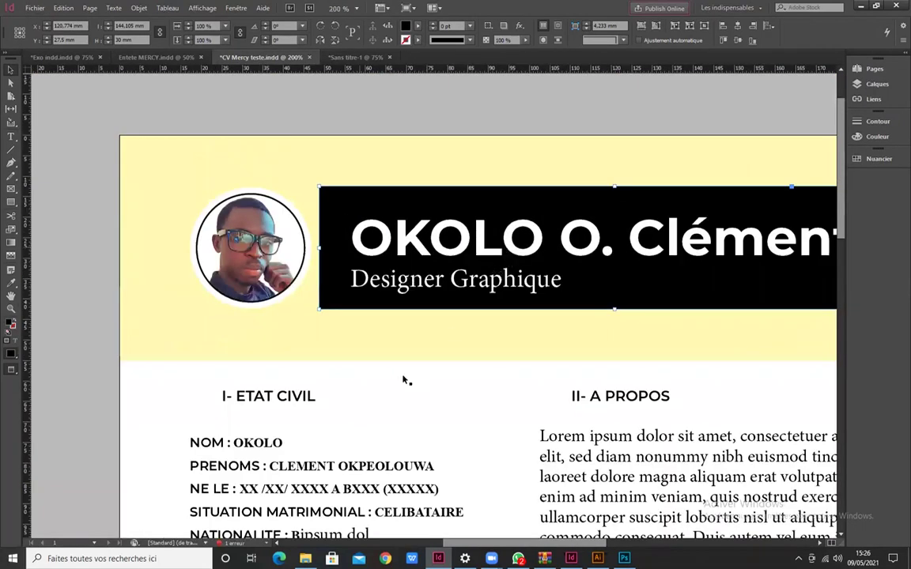
scroll(556, 293, "down", 2)
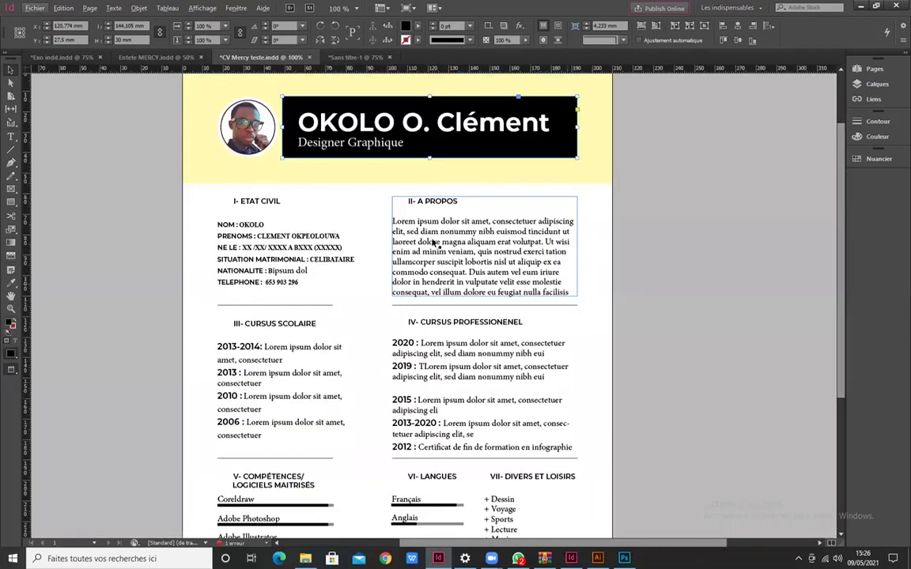
left_click(341, 58)
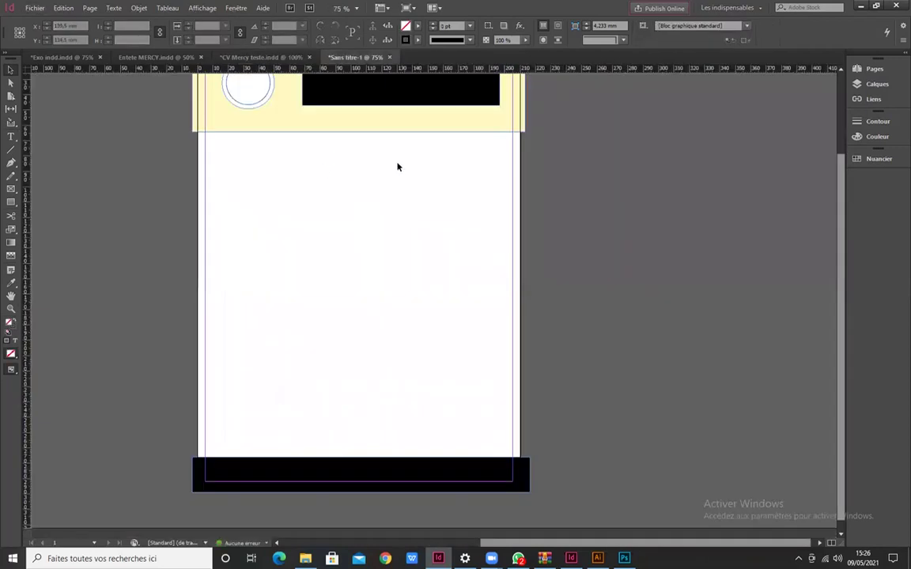
- Examine the text sections of the CV Mercy teste document, from I- ETAT CIVIL down to the skills, languages and hobbies
left_click(236, 58)
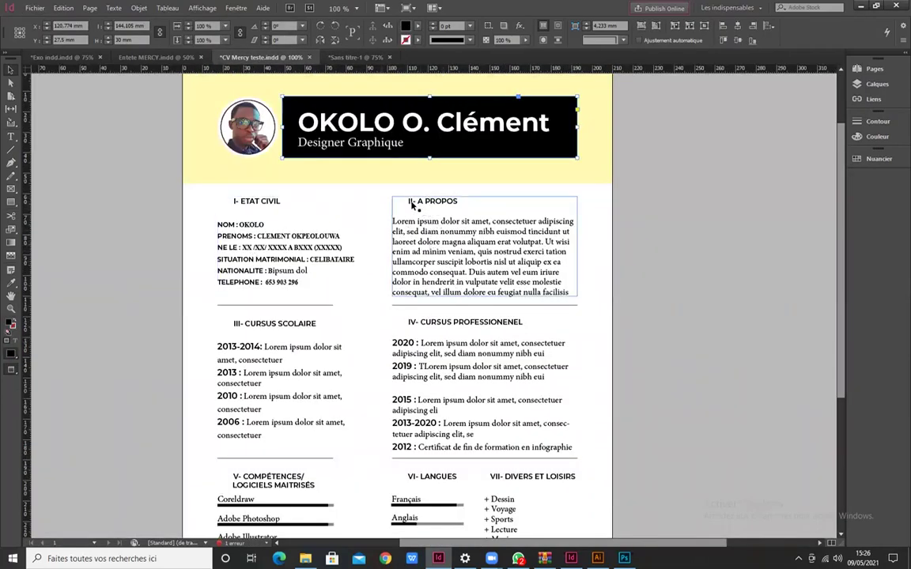
scroll(414, 204, "up", 2)
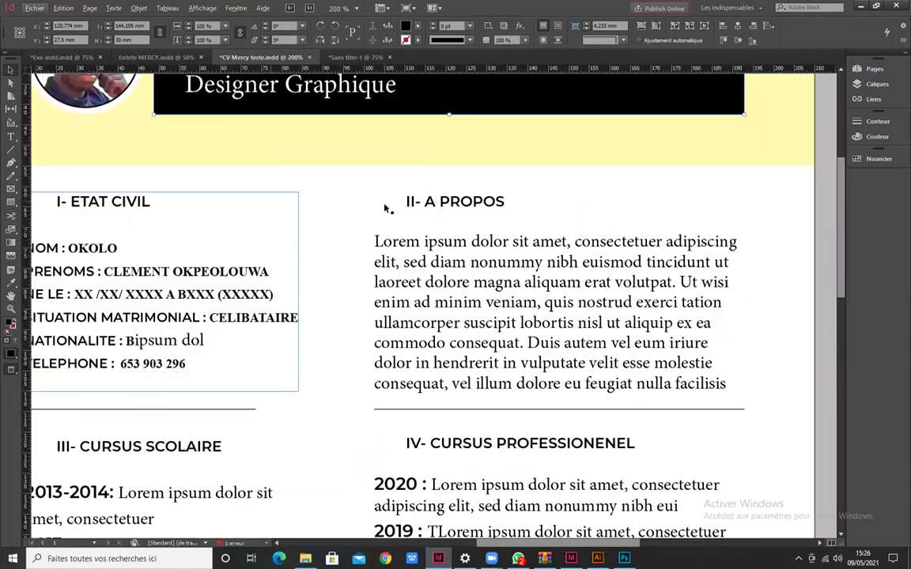
scroll(466, 202, "down", 2)
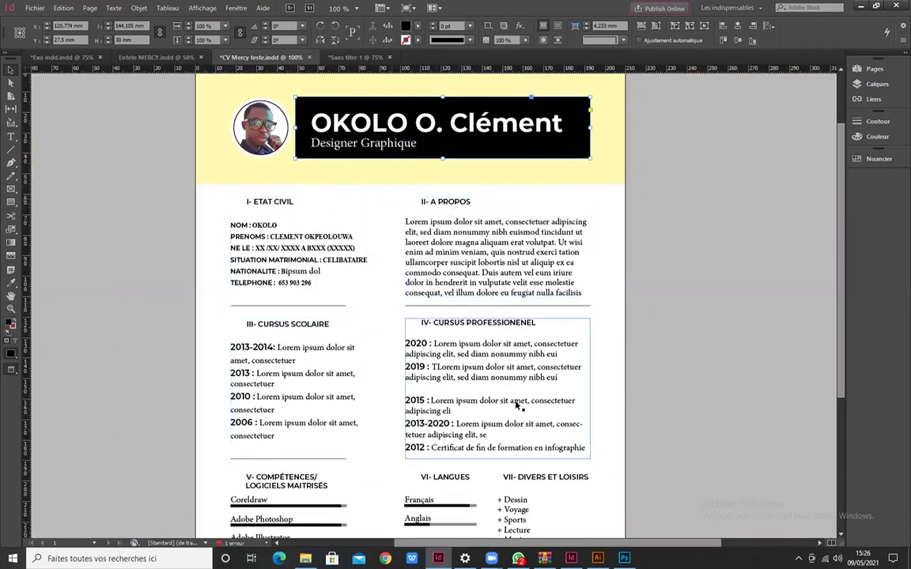
scroll(519, 406, "down", 4)
scroll(519, 406, "up", 3)
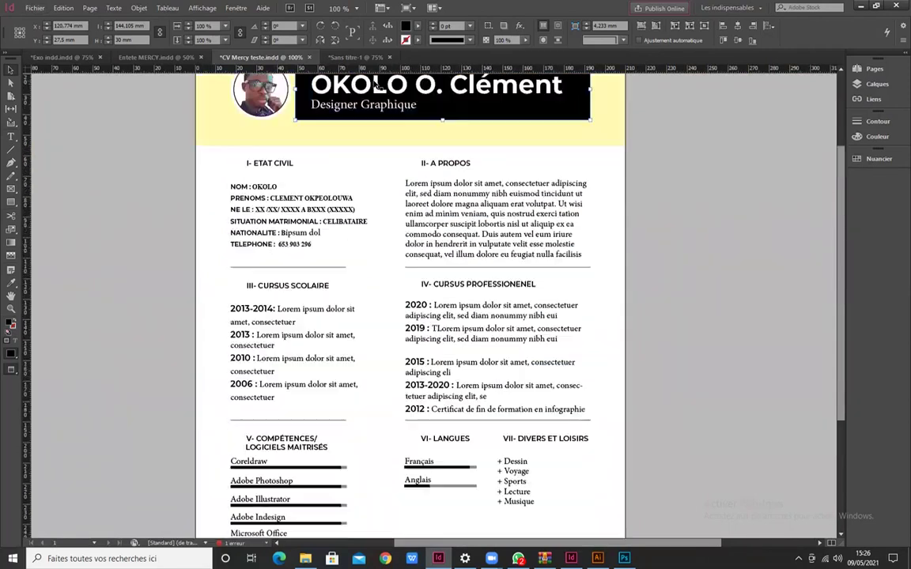
left_click(342, 56)
left_click(265, 57)
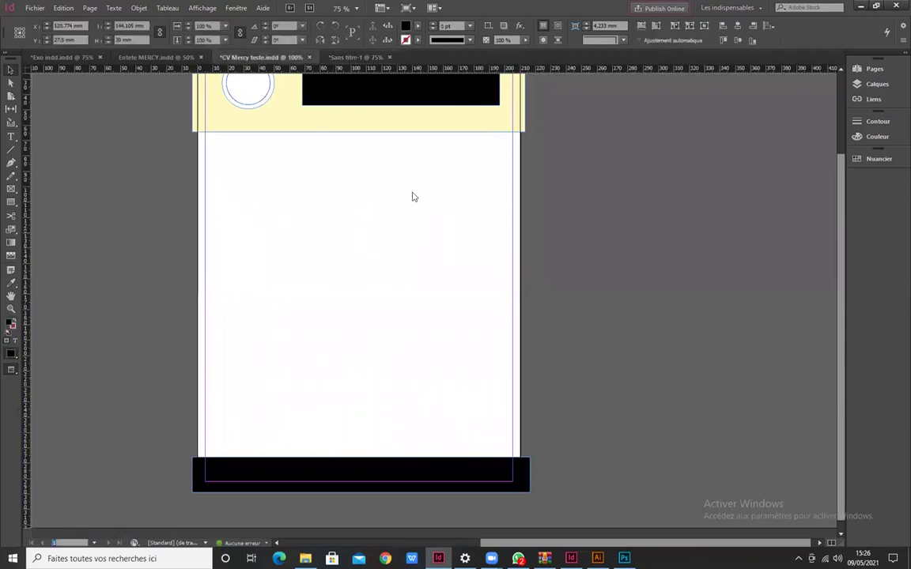
- Copy the II- A PROPOS heading and paragraph from the CV Mercy teste document and return to the new document
left_click(462, 206)
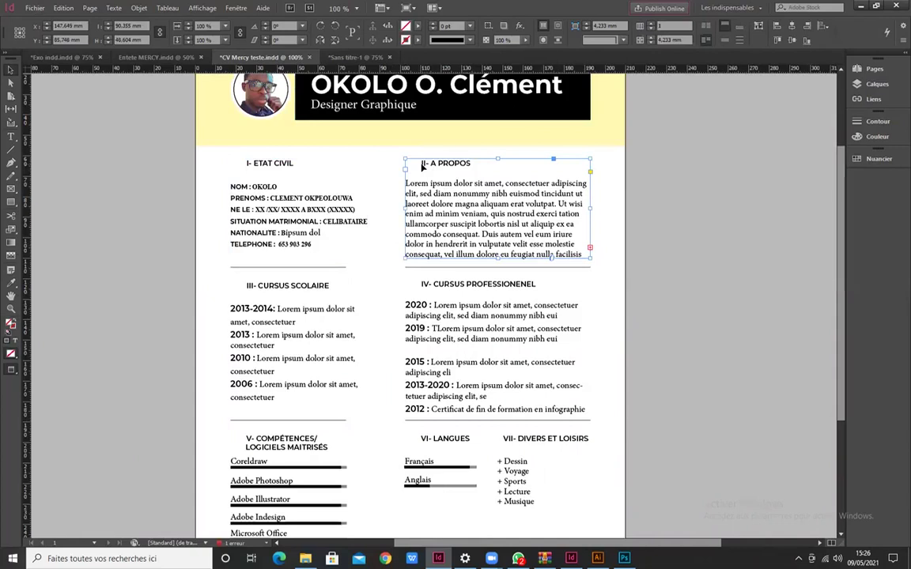
left_click(422, 163)
left_click_drag(420, 163, 586, 261)
key("ctrl+c")
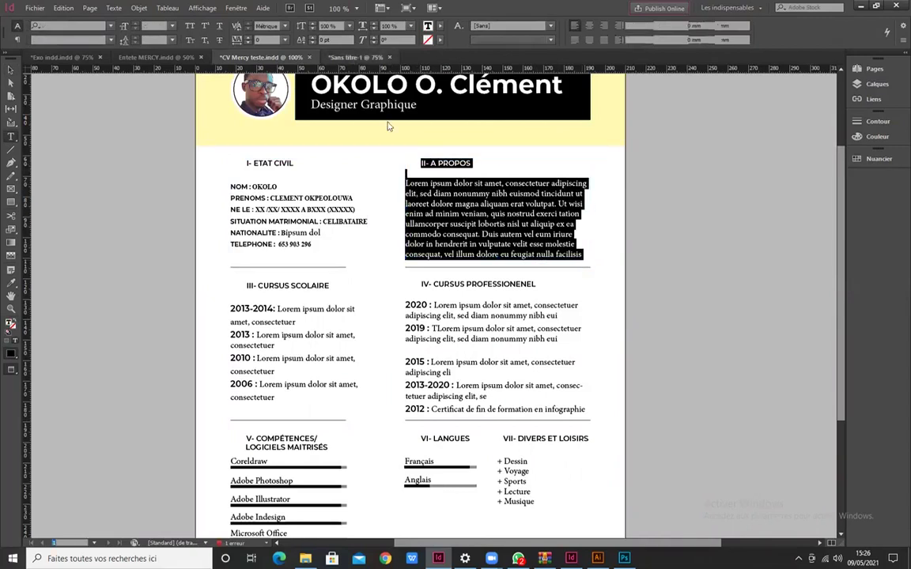
left_click(352, 58)
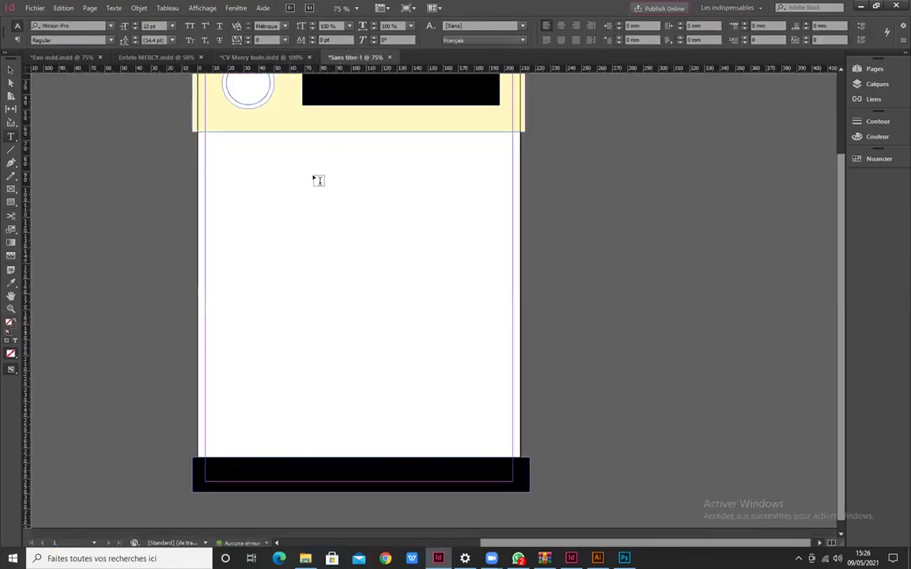
- Draw a text frame about 80.5 mm wide below the yellow header near the right margin and paste the II- A PROPOS text
mouse_move(388, 147)
left_mouse_down()
mouse_move(425, 190)
mouse_move(506, 240)
left_mouse_up()
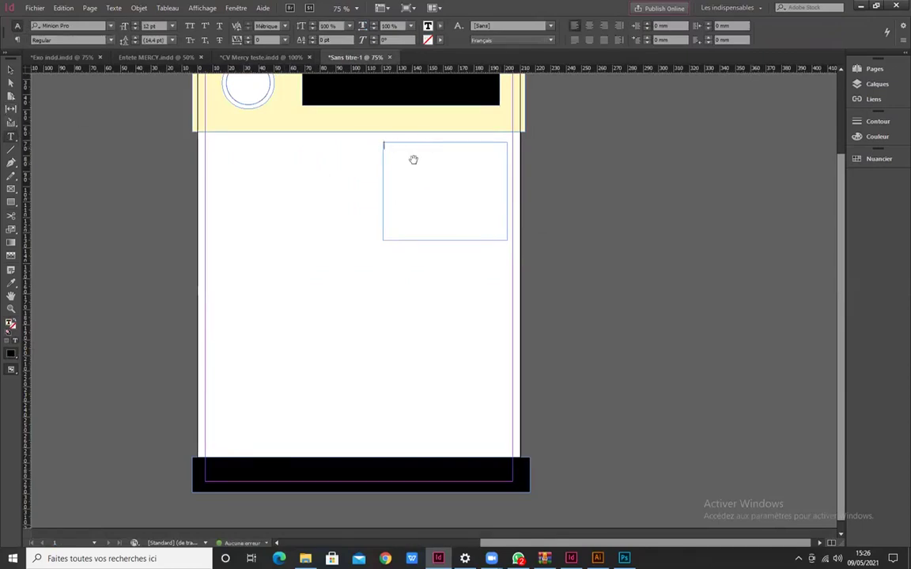
scroll(413, 160, "up", 3, "alt")
left_click(352, 136)
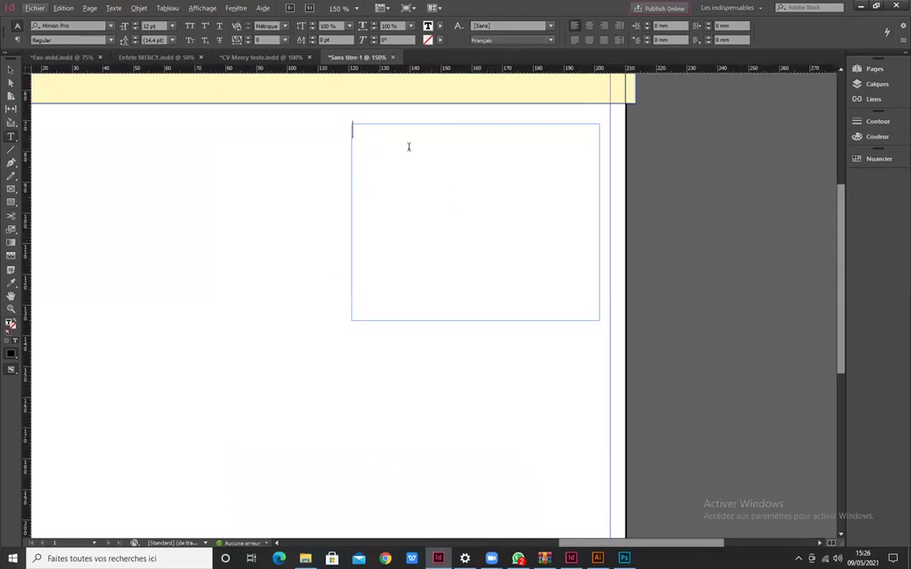
key("ctrl+v")
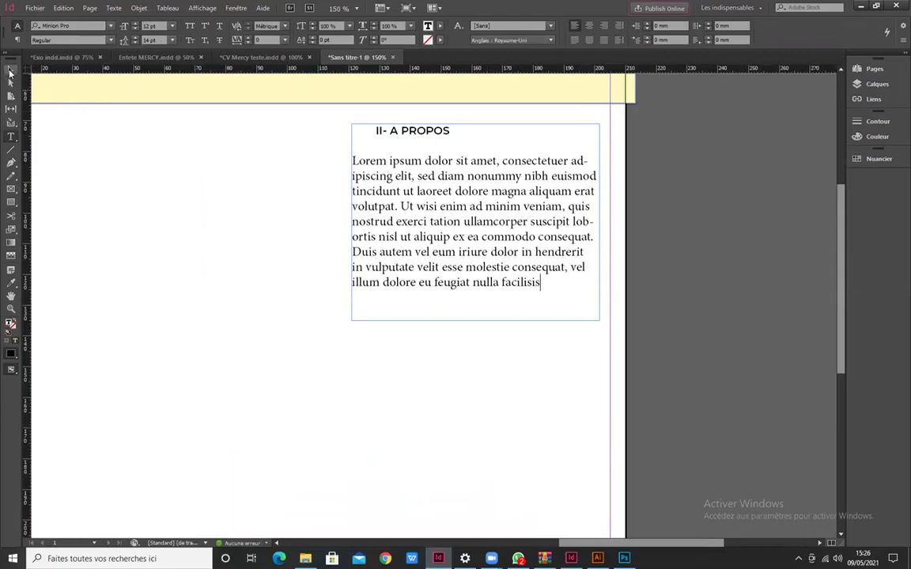
- Shorten the II- A PROPOS text frame to about 55 mm high and move it inward from the right page margin
left_click(9, 70)
left_click_drag(475, 319, 470, 291)
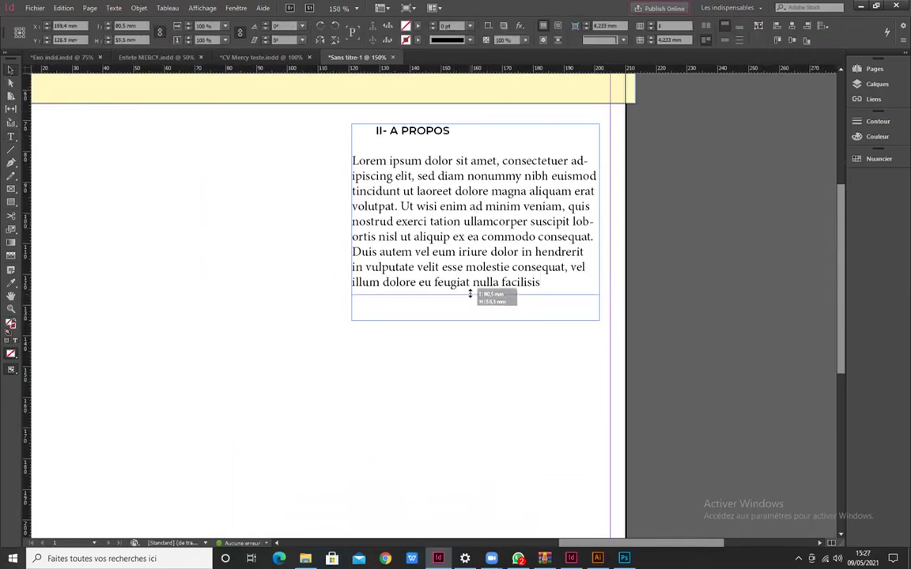
left_click_drag(475, 222, 431, 225)
scroll(403, 262, "down", 1, "alt")
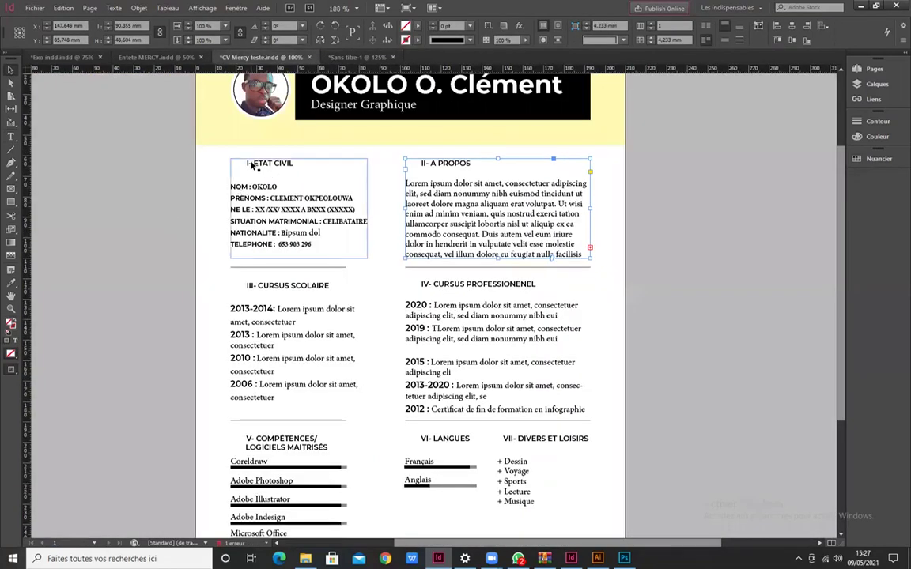
- Copy the I- ETAT CIVIL section from the sample CV into a new text frame beside II- A PROPOS, matching its height
double_click(248, 163)
left_click_drag(245, 163, 339, 253)
key("ctrl+c")
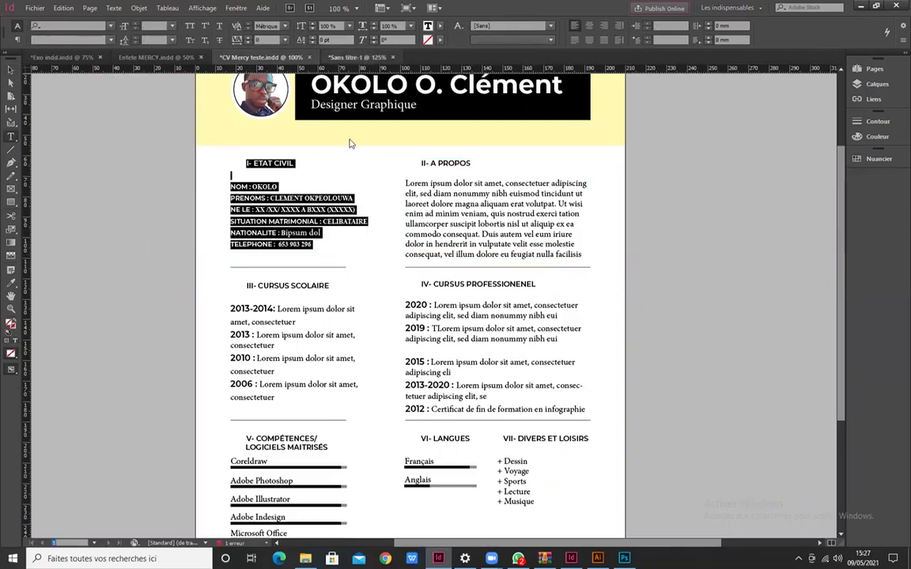
left_click(354, 57)
left_click_drag(78, 149, 256, 289)
key("ctrl+v")
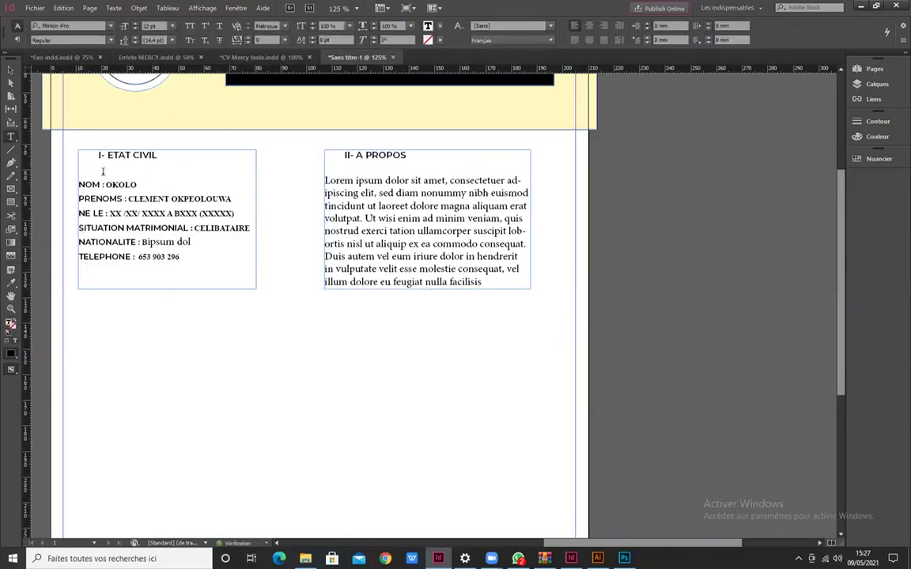
- Copy the III- CURSUS SCOLAIRE section from the sample CV into a new text frame below I- ETAT CIVIL
left_click(267, 61)
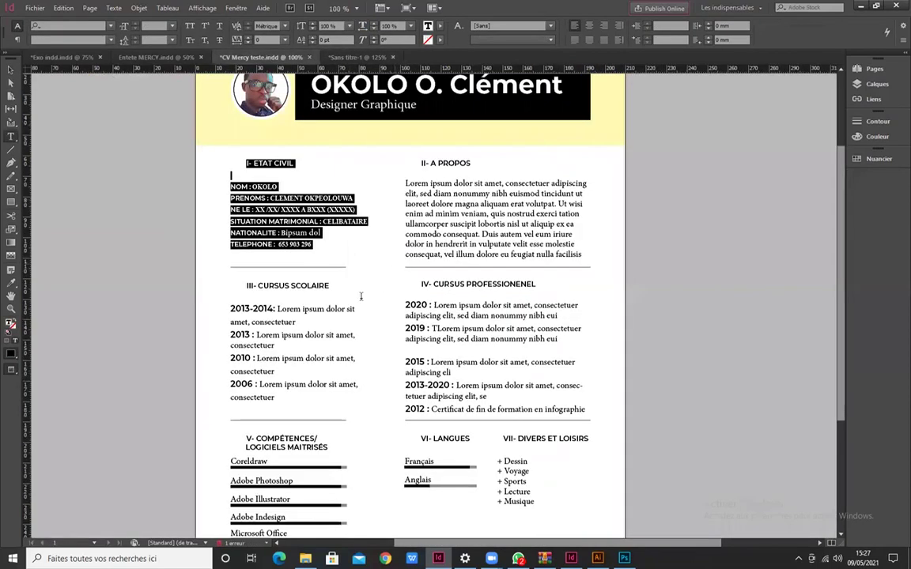
scroll(328, 293, "down", 2)
left_click_drag(246, 209, 311, 322)
key("ctrl+c")
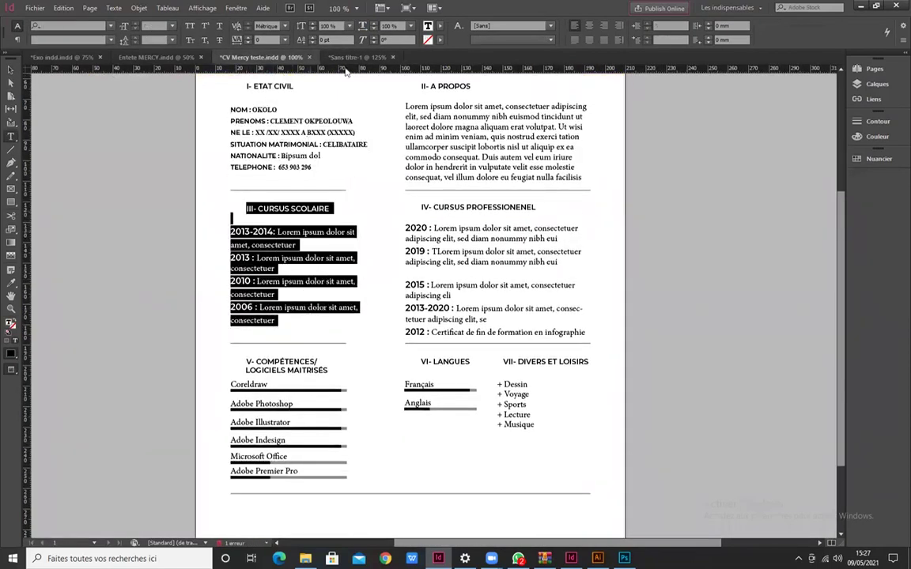
left_click(357, 57)
scroll(140, 232, "down", 3)
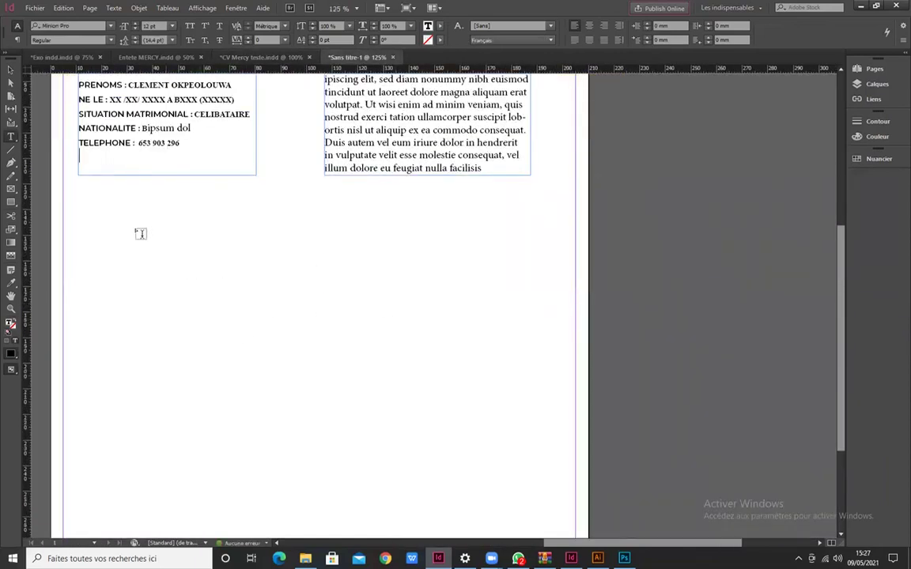
left_click_drag(81, 215, 256, 378)
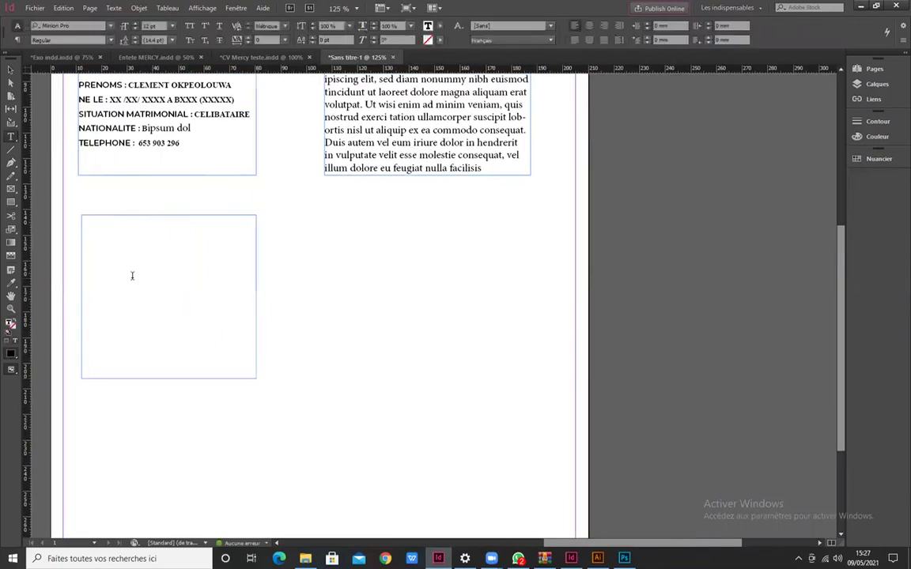
key("ctrl+v")
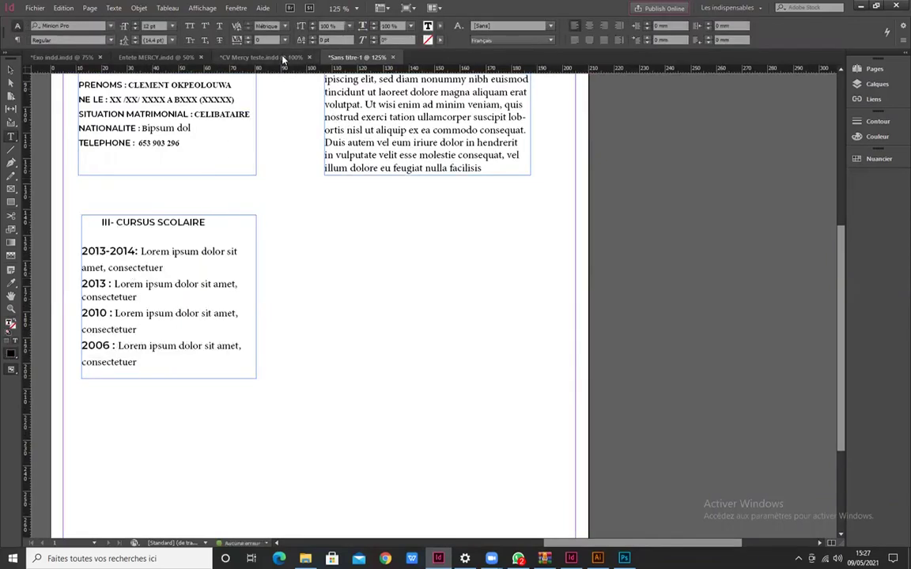
- Copy the IV- CURSUS PROFESSIONENEL section from the sample CV into a new text frame below II- A PROPOS
left_click(255, 56)
left_click_drag(420, 206, 587, 335)
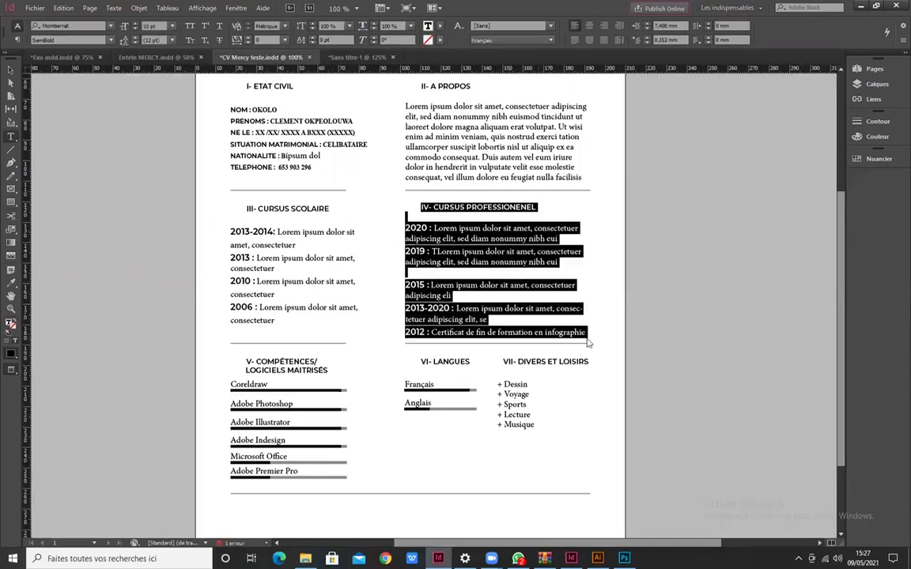
left_click(365, 58)
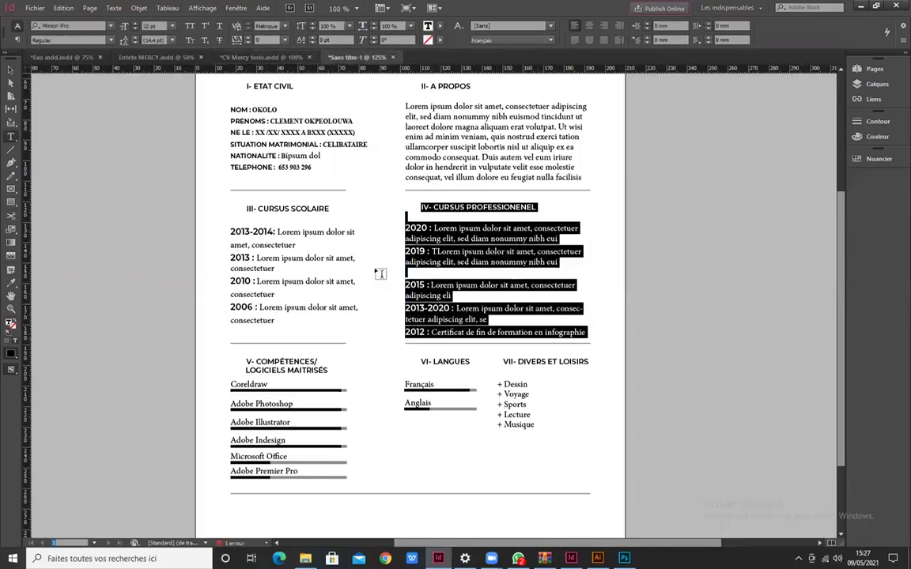
left_click_drag(321, 218, 530, 381)
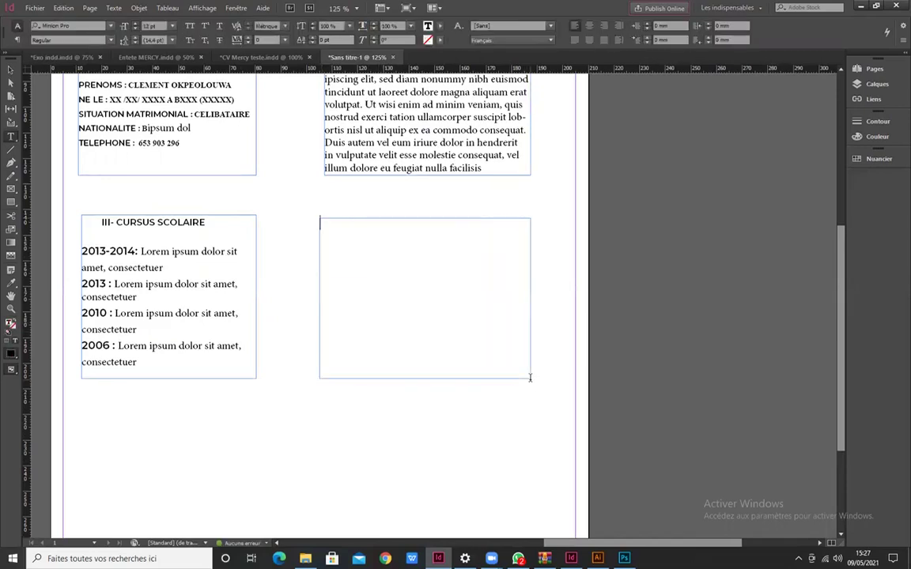
key("ctrl+v")
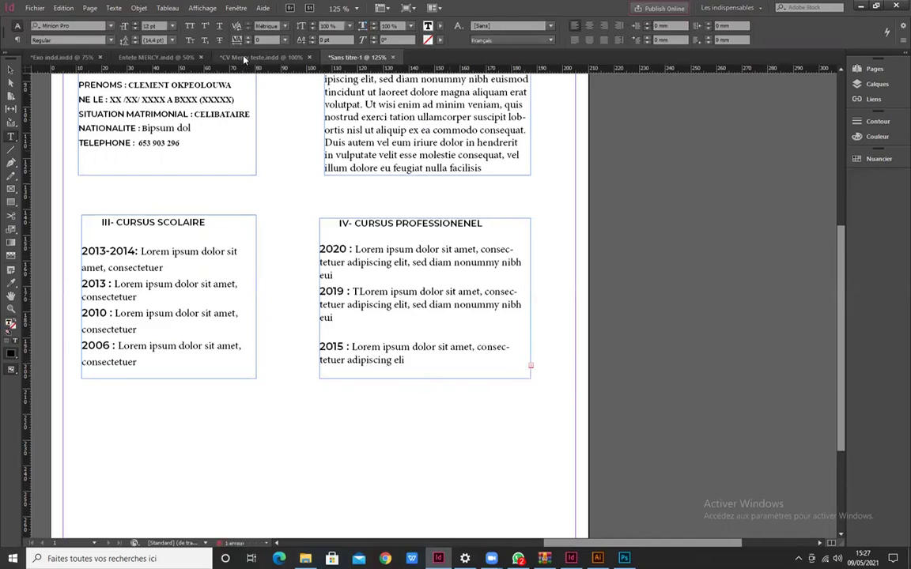
- Copy the V- COMPÉTENCES/ LOGICIELS MAITRISÉS heading from the sample CV into a new shallow text frame below III- CURSUS SCOLAIRE
left_click(260, 56)
scroll(407, 308, "down", 3)
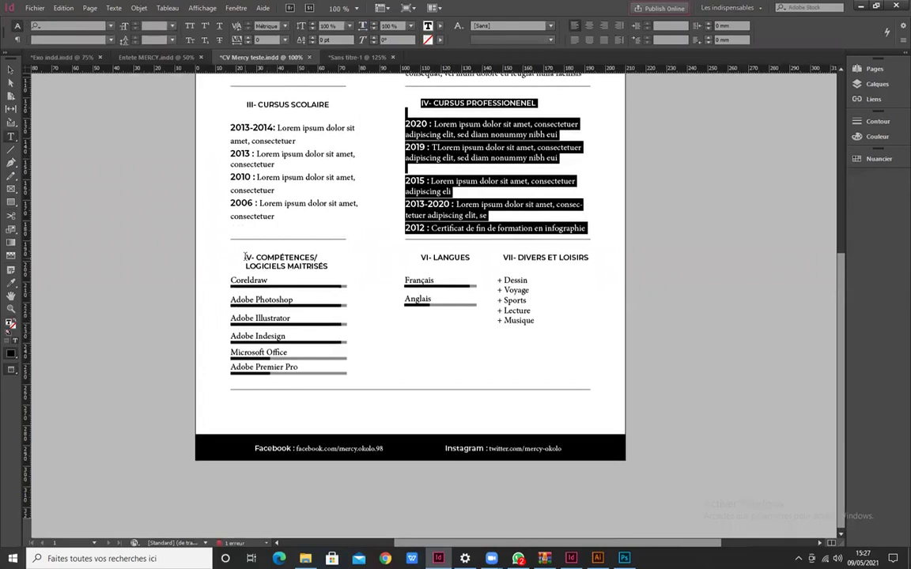
left_click_drag(244, 257, 335, 268)
key("ctrl+c")
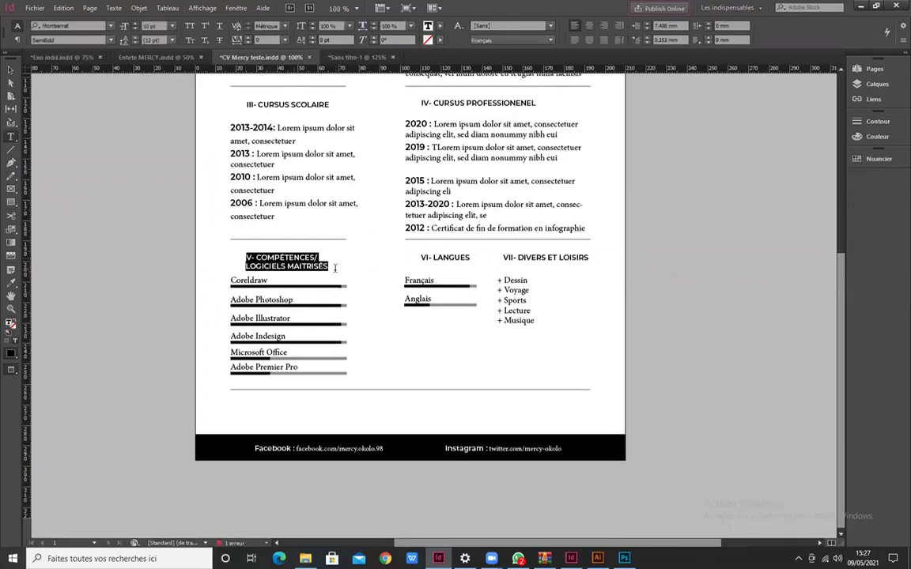
left_click(354, 58)
scroll(333, 380, "down", 3)
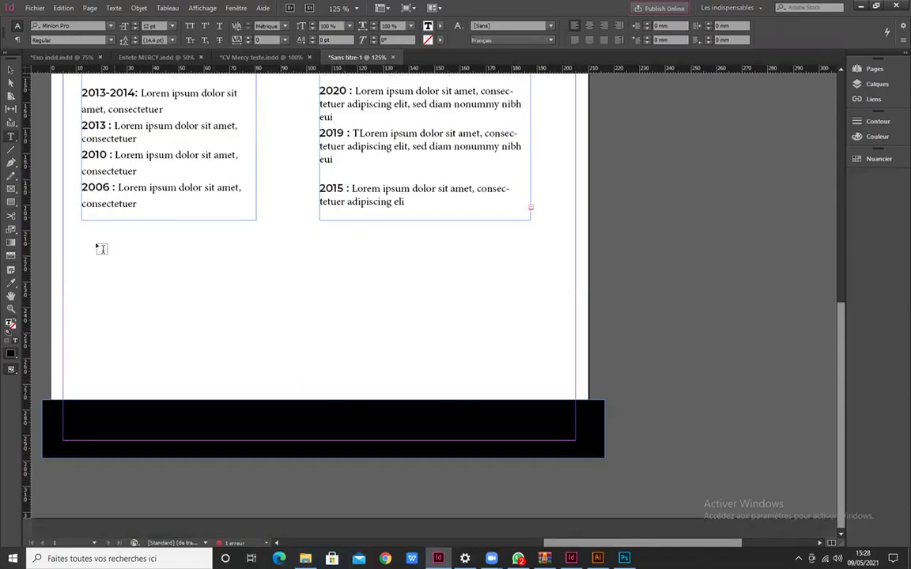
left_click_drag(83, 234, 254, 261)
key("ctrl+v")
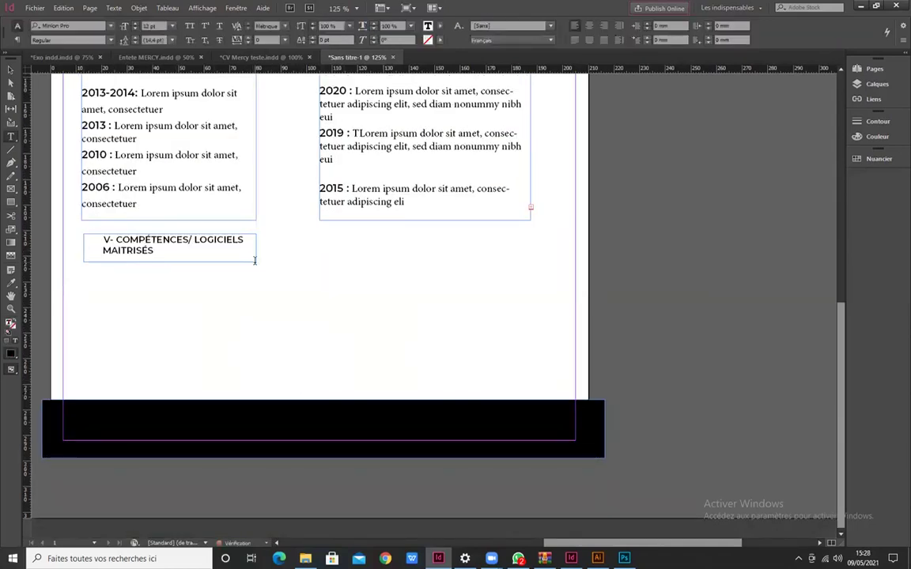
- Copy the VI- LANGUES heading from the sample CV into a new small text frame below IV- CURSUS PROFESSIONENEL
left_click(272, 60)
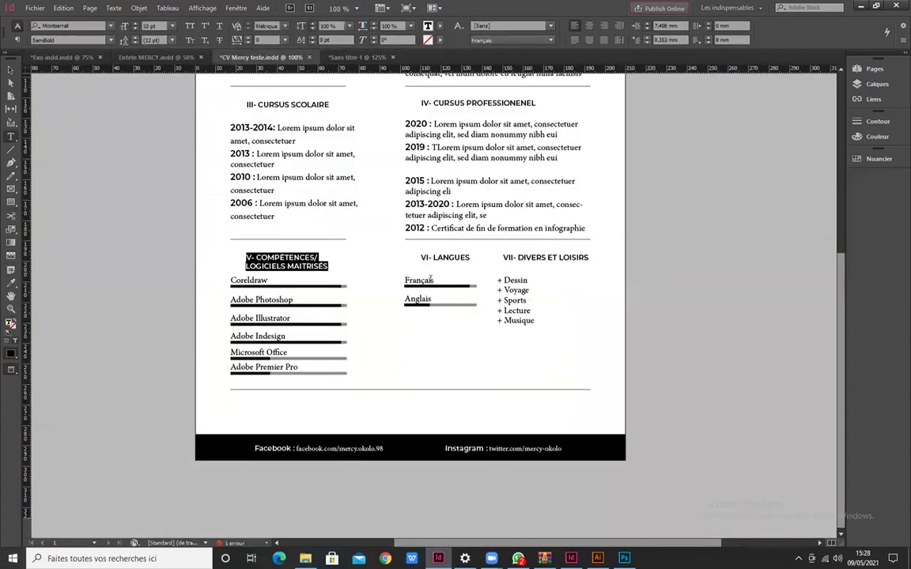
left_click_drag(422, 257, 469, 256)
key("ctrl+c")
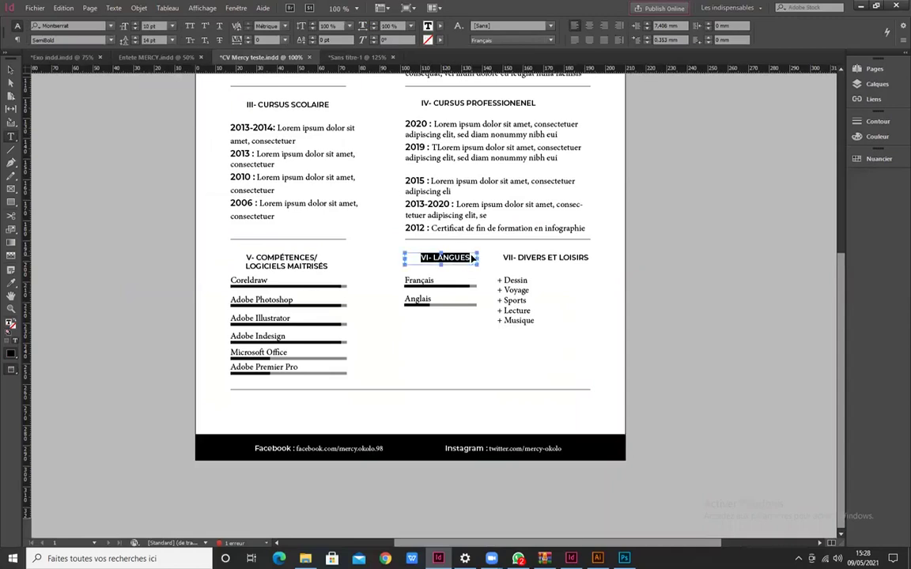
left_click(348, 57)
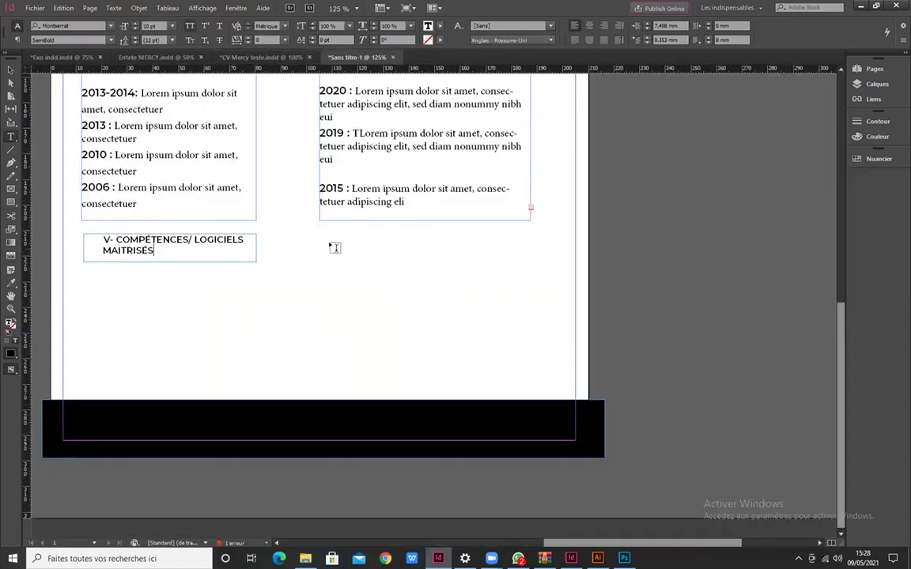
left_click_drag(320, 235, 419, 257)
key("ctrl+v")
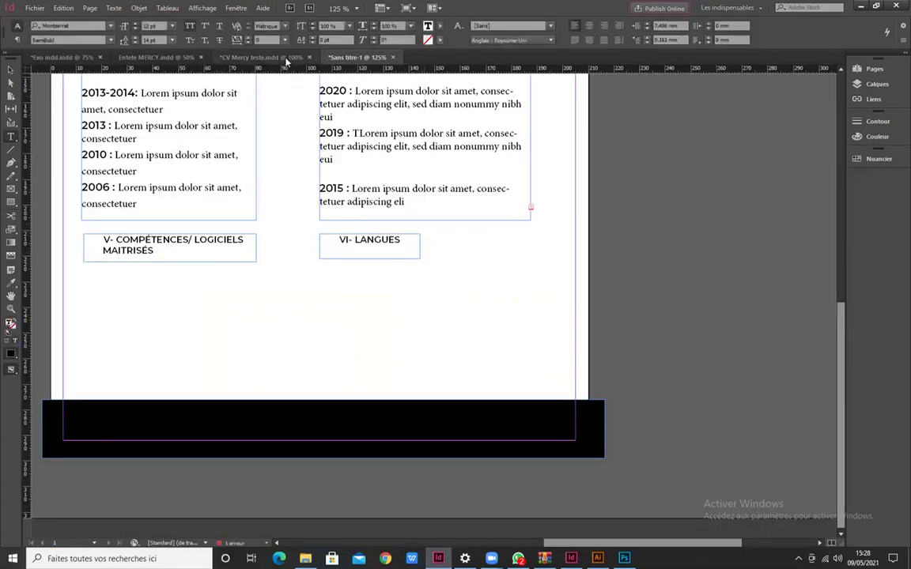
- Copy the VII- DIVERS ET LOISIRS heading from the sample CV into a new small text frame beside the VI- LANGUES heading
left_click(261, 58)
left_click_drag(503, 257, 593, 262)
key("ctrl+c")
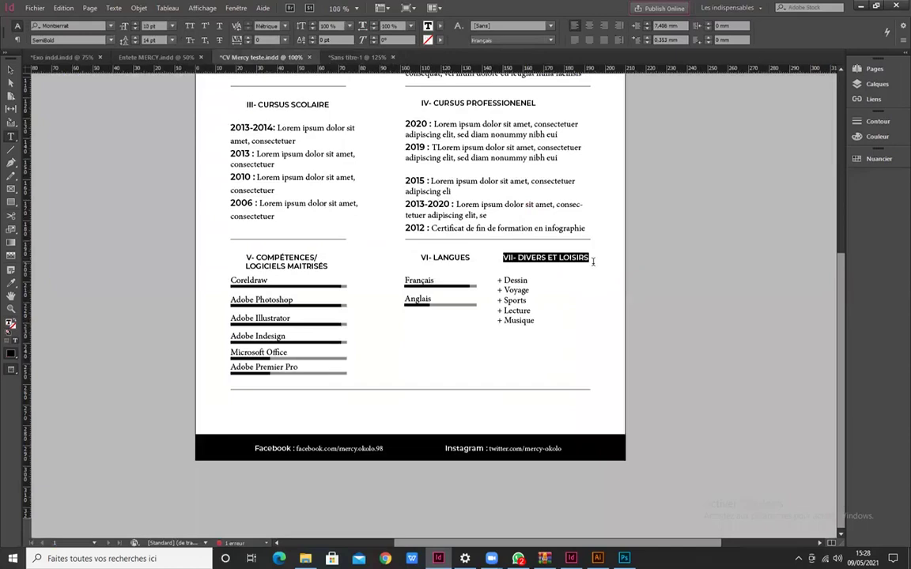
left_click(360, 57)
left_click_drag(438, 238, 532, 262)
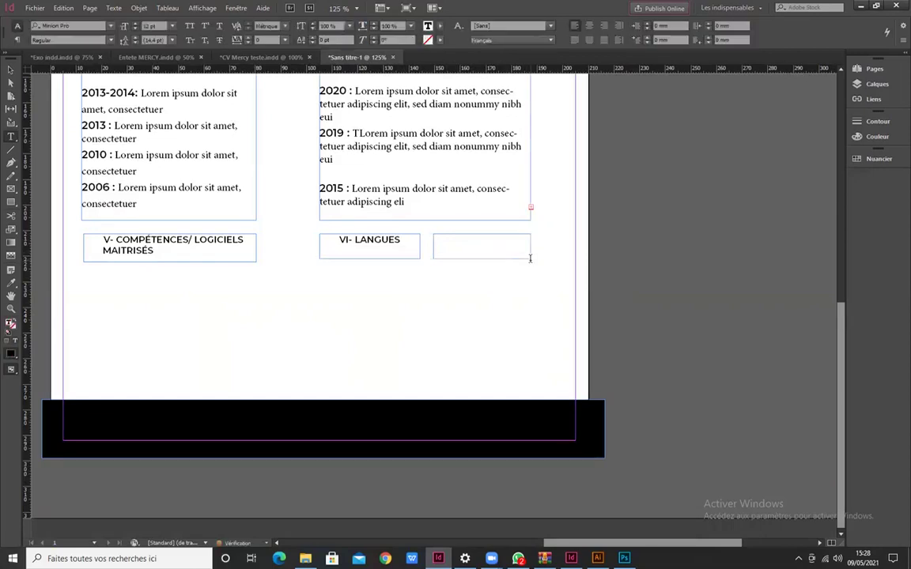
key("ctrl+v")
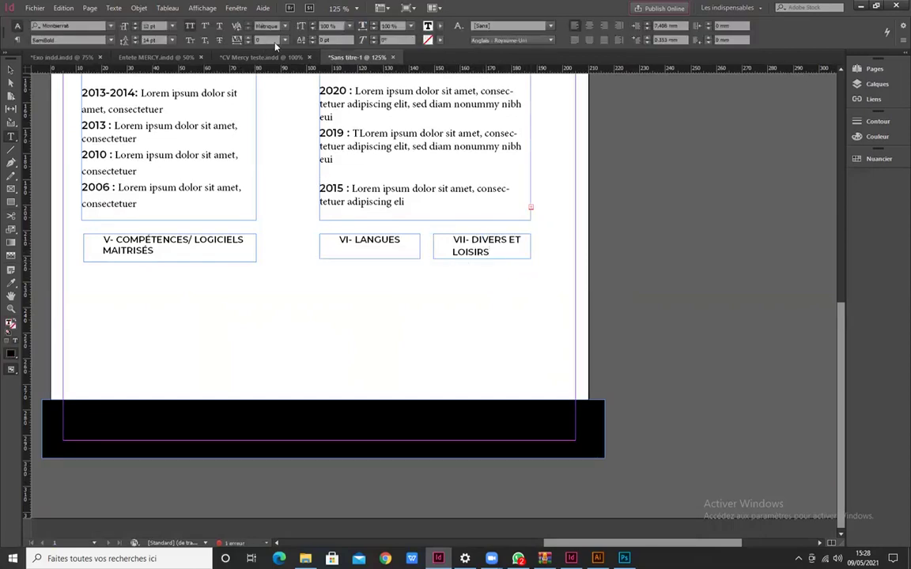
- Copy the six software-name frames, the Français and Anglais frames and the hobbies list from the sample CV
left_click(255, 57)
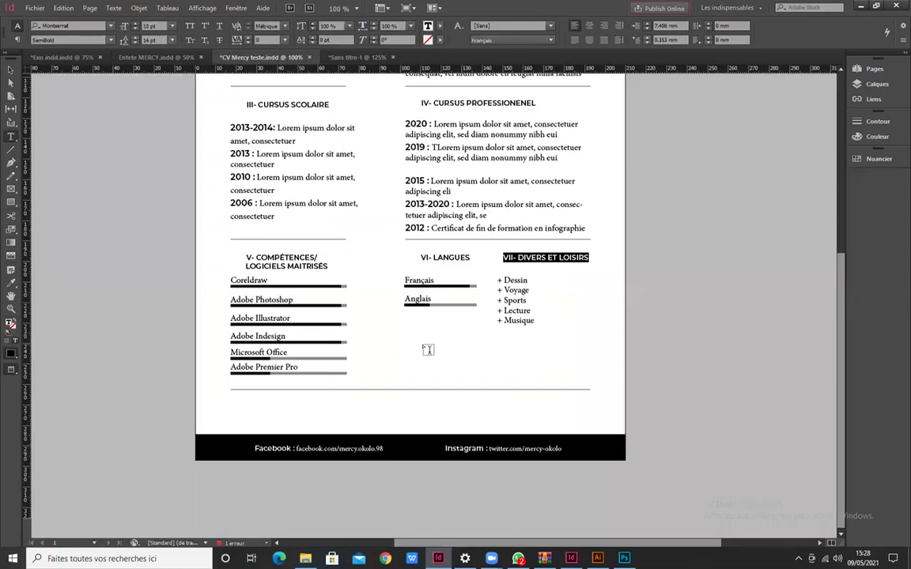
left_click(11, 70)
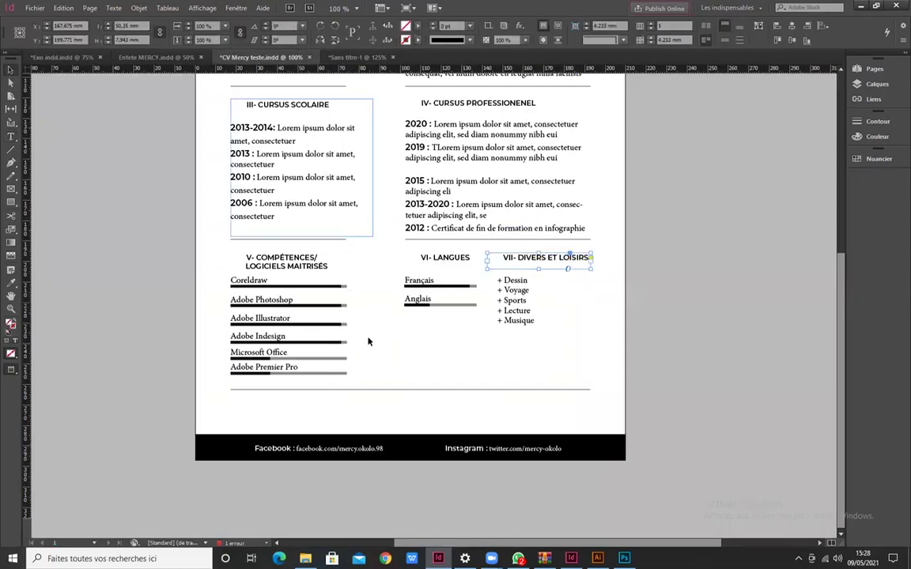
scroll(280, 301, "up", 2)
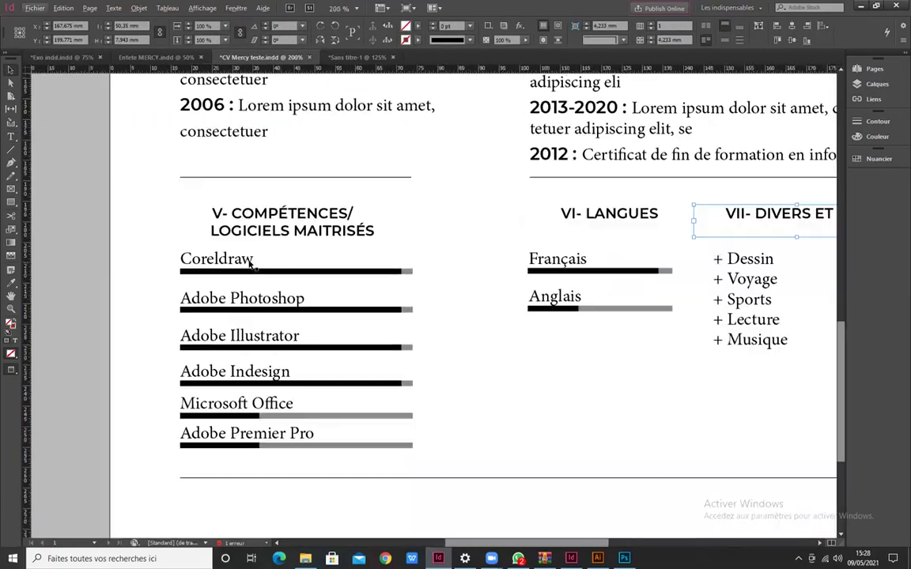
left_click(237, 260)
left_click(231, 300, "shift")
left_click(231, 339, "shift")
left_click(230, 372, "shift")
left_click(237, 399, "shift")
left_click(261, 435, "shift")
left_click(553, 261, "shift")
left_click(553, 297, "shift")
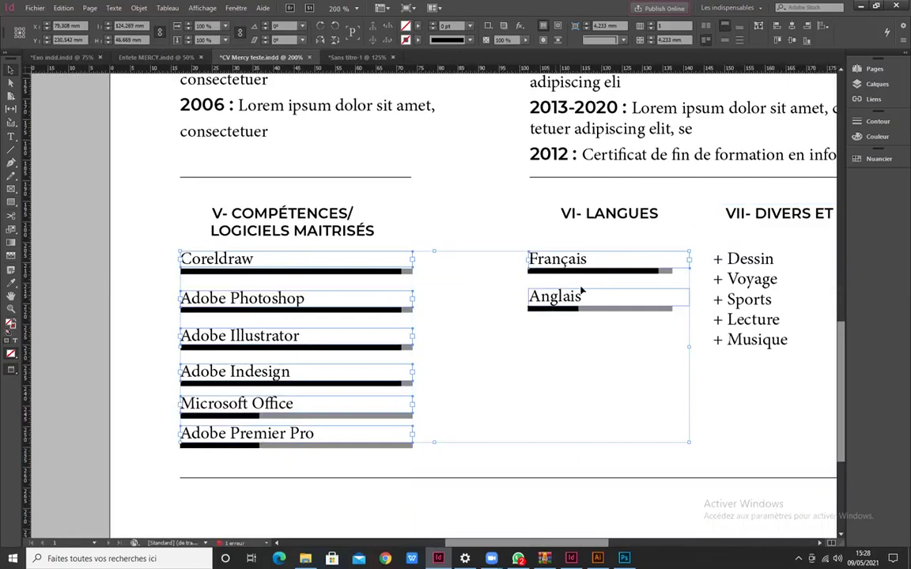
left_click(735, 266, "shift")
left_click_drag(735, 265, 348, 402)
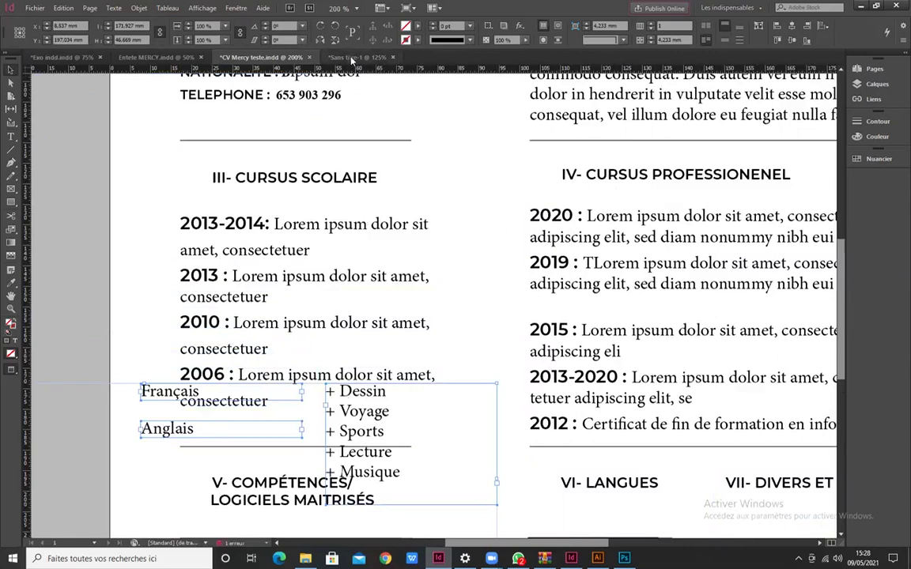
key("ctrl+z")
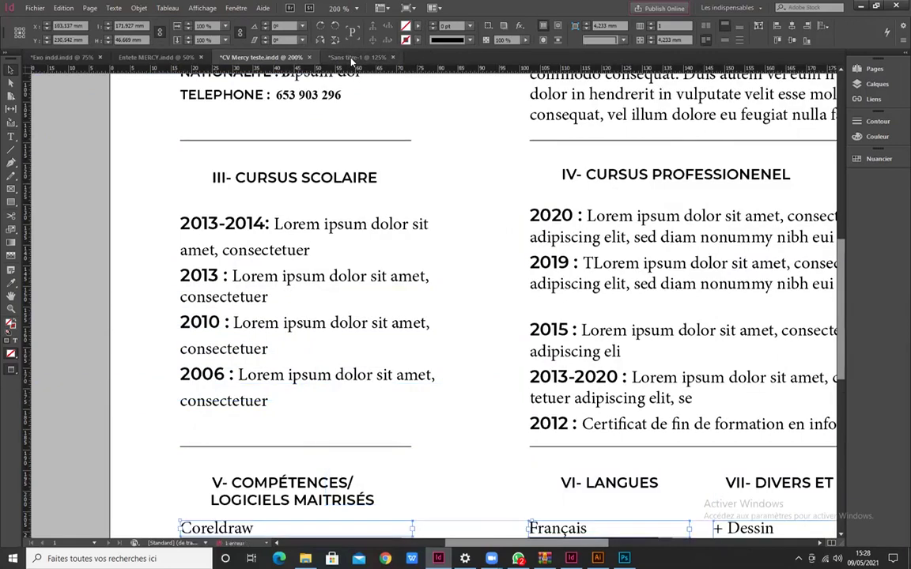
- Paste the copied frames into the Sans titre-1 document and position them beneath the V, VI and VII headings
left_click(354, 57)
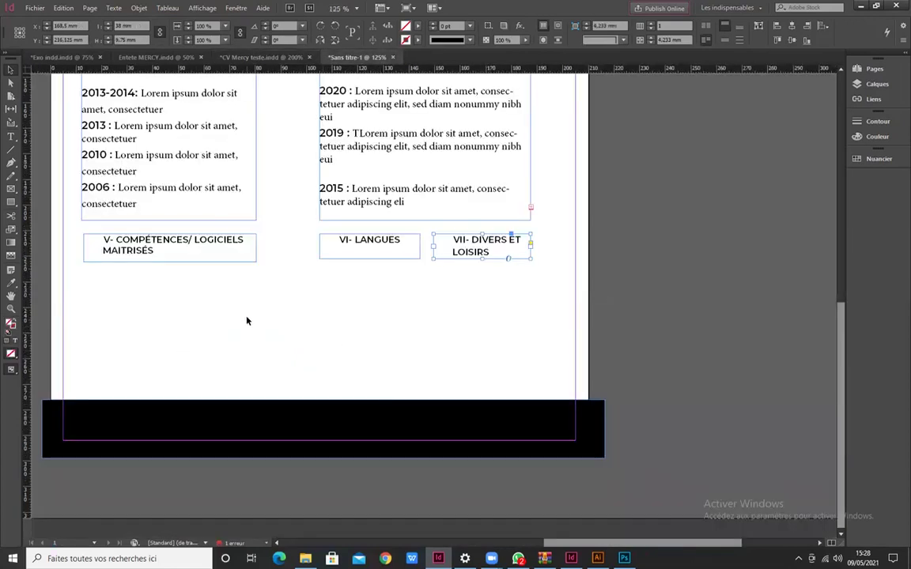
left_click(222, 338)
key("ctrl+v")
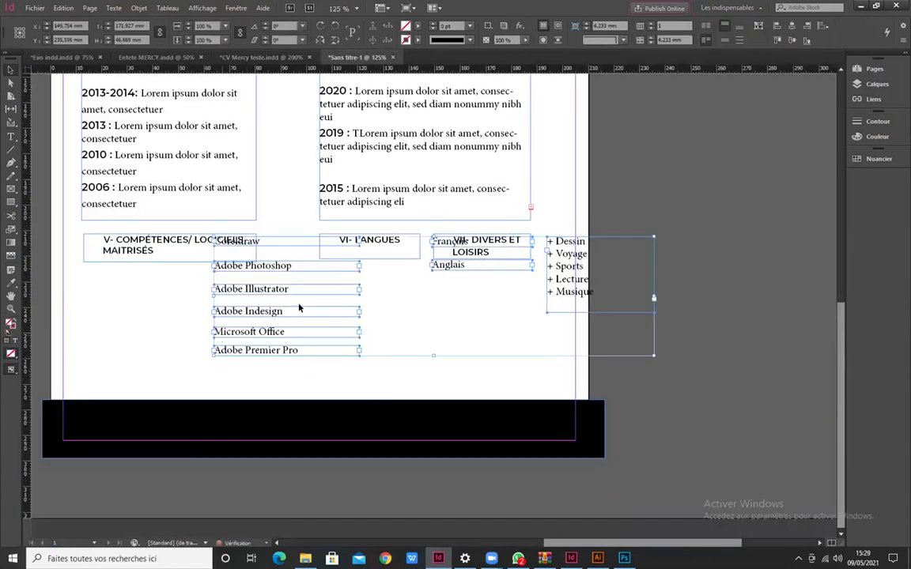
left_click_drag(288, 268, 158, 306)
left_click(411, 325)
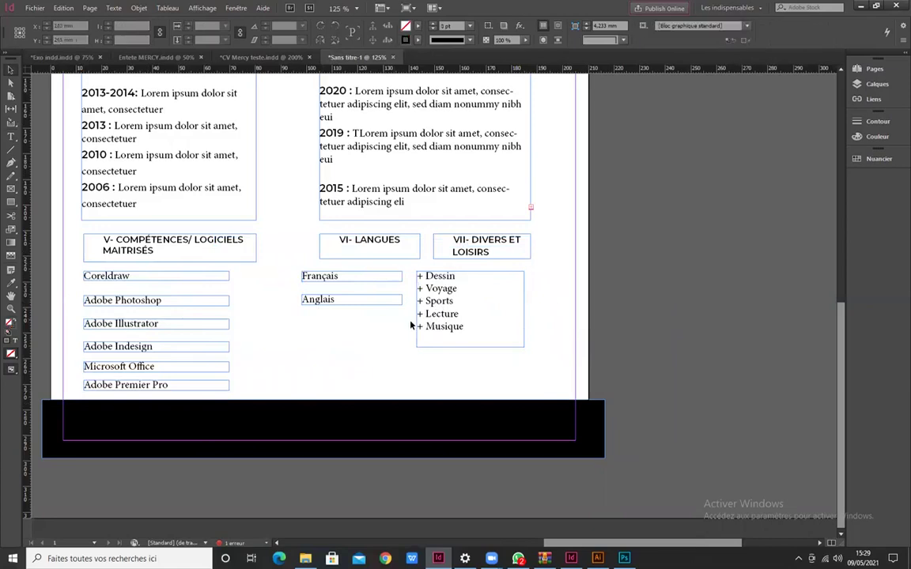
- Select the heading and paragraph text in the II- A PROPOS frame
key("ctrl+minus")
scroll(380, 256, "up", 1)
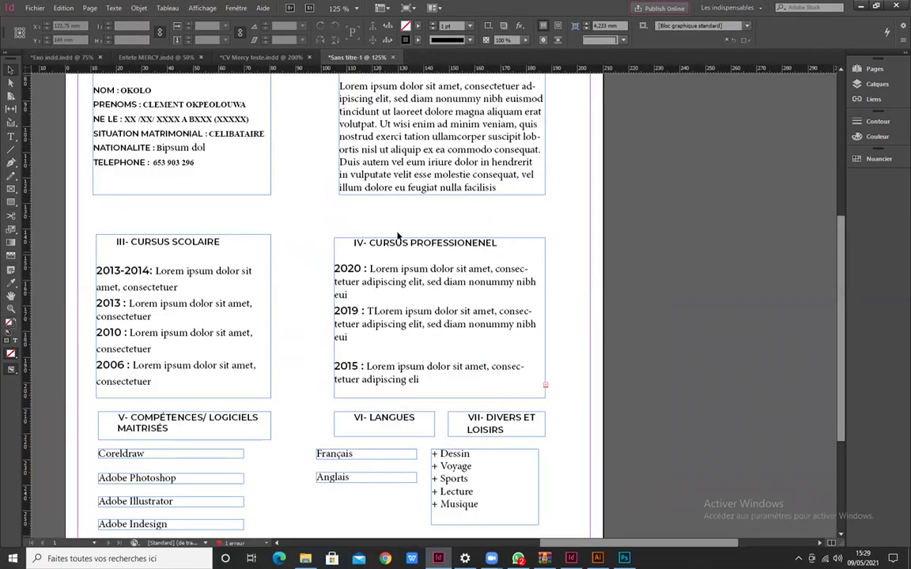
scroll(374, 139, "up", 2)
left_click(377, 138)
double_click(377, 139)
left_click_drag(363, 136, 518, 271)
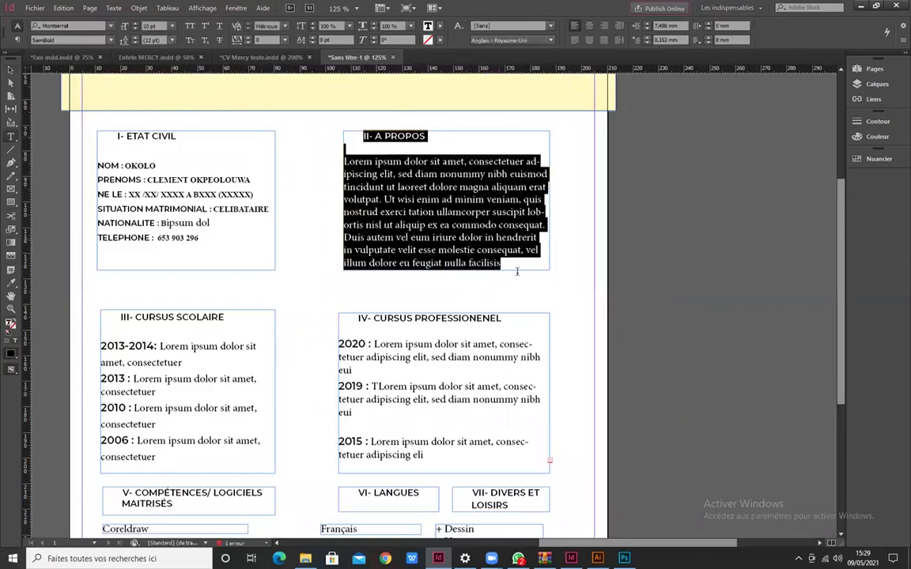
left_click(110, 26)
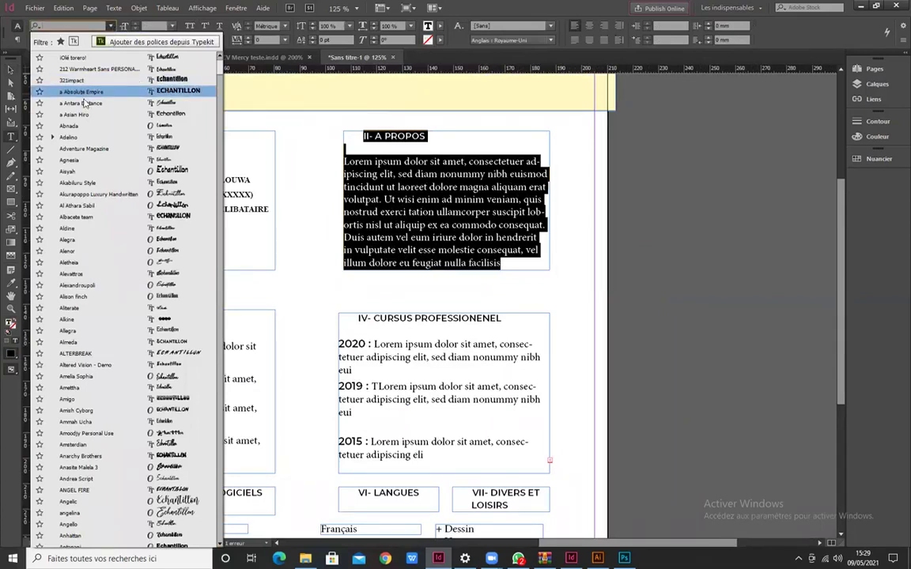
key("Down")
key("Down")
key("Down")
key("Down")
key("Down")
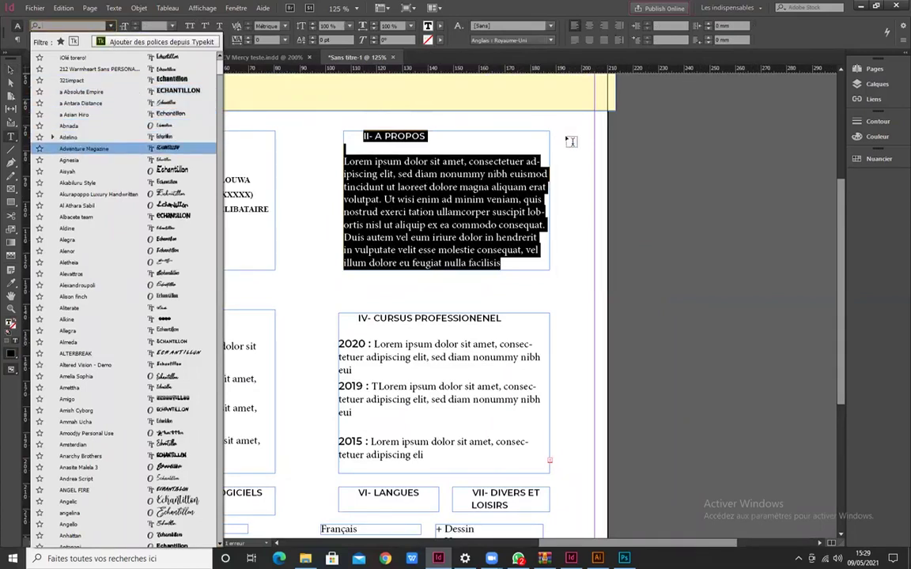
key("Home")
key("Escape")
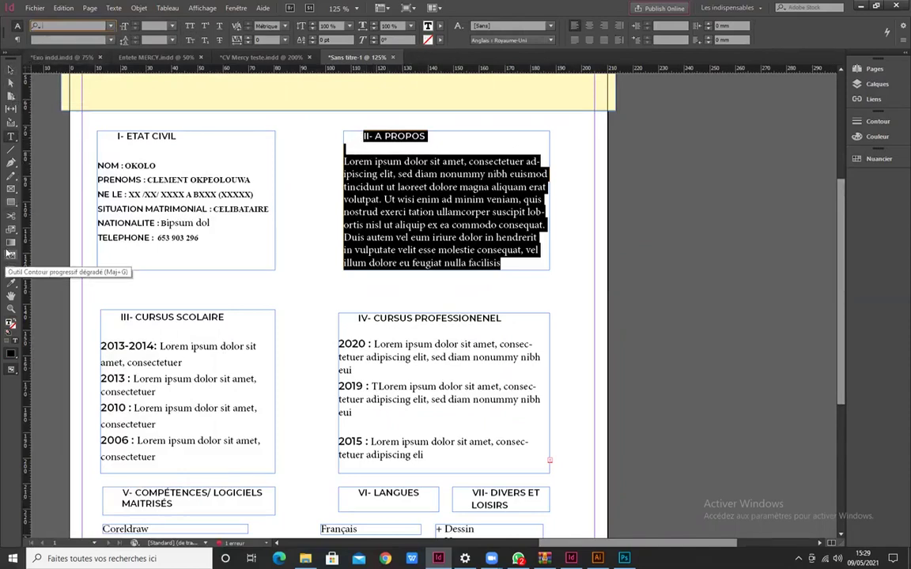
- Apply the III- CURSUS SCOLAIRE body text formatting to the selected II- A PROPOS text with the Eyedropper
left_click(13, 283)
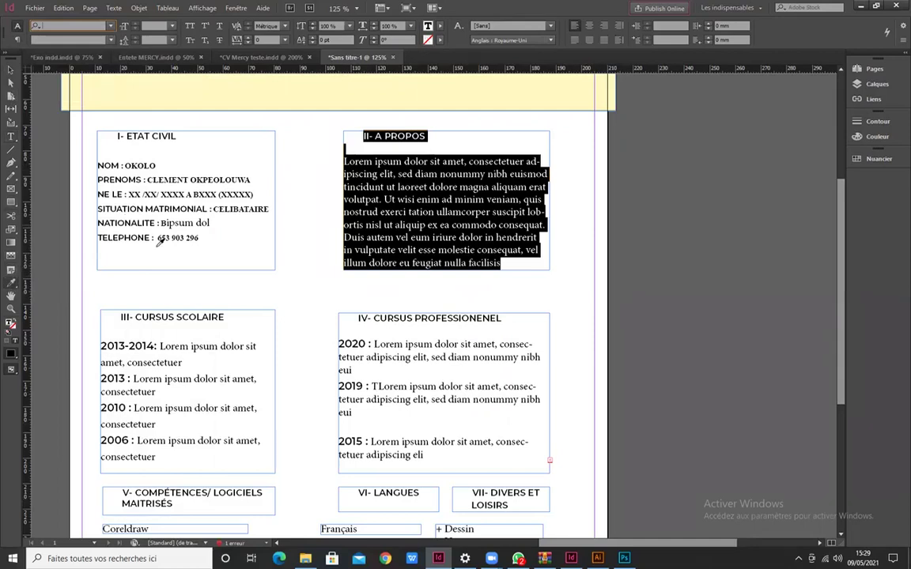
left_click(218, 346)
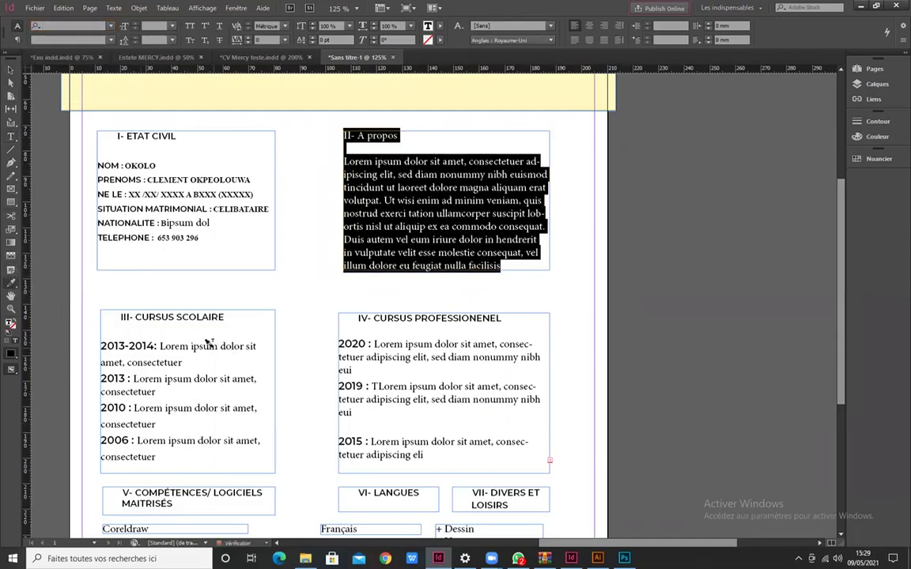
left_click(10, 71)
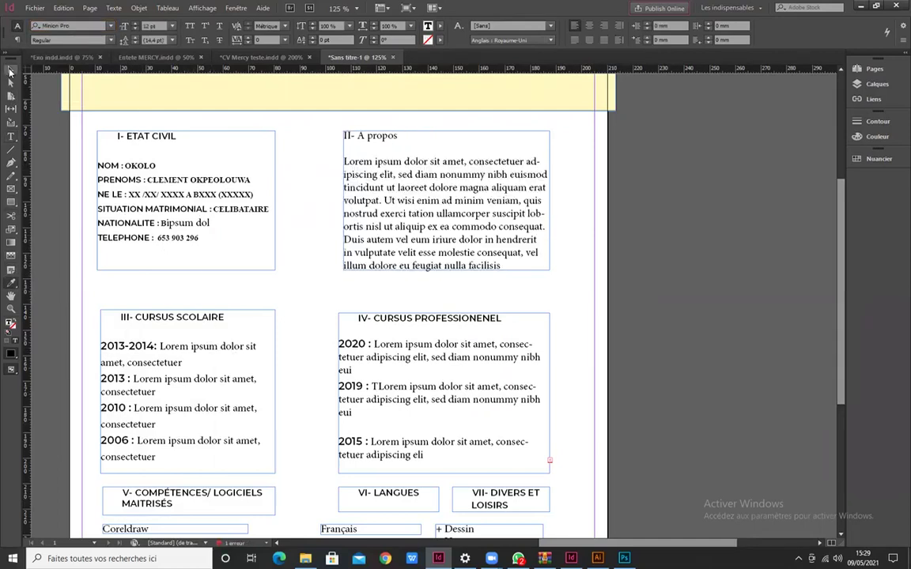
- Reformat all the I- ETAT CIVIL text to the plain Minion Pro Regular 12 pt body style with the Eyedropper
double_click(115, 134)
left_click_drag(115, 136, 228, 225)
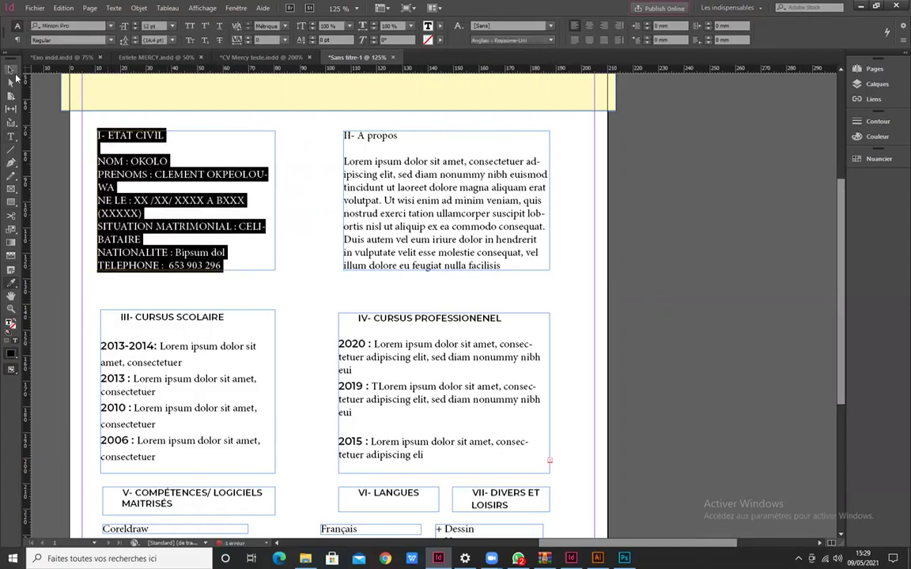
left_click(10, 69)
- Apply the II- A PROPOS paragraph formatting to all the III- CURSUS SCOLAIRE text with the Eyedropper
scroll(217, 308, "down", 4)
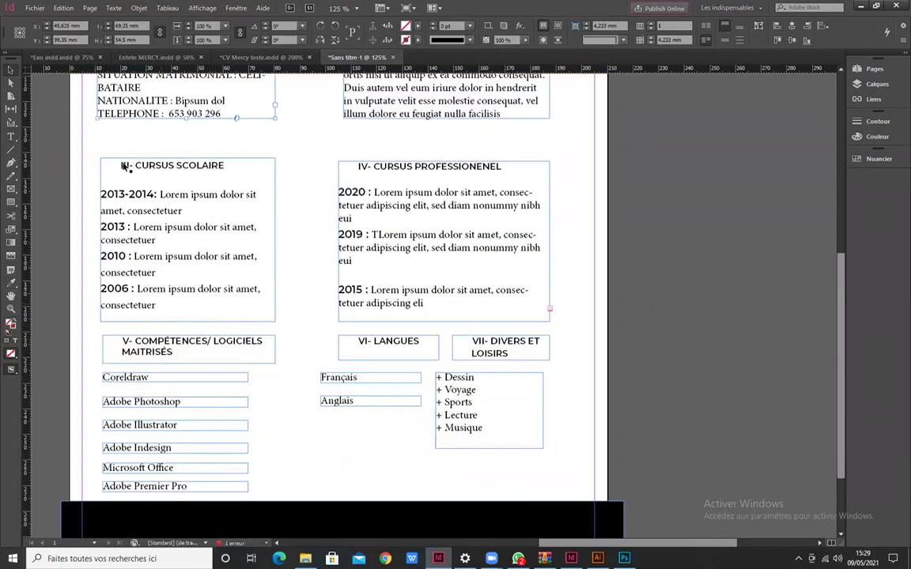
double_click(121, 166)
left_click_drag(135, 176, 253, 303)
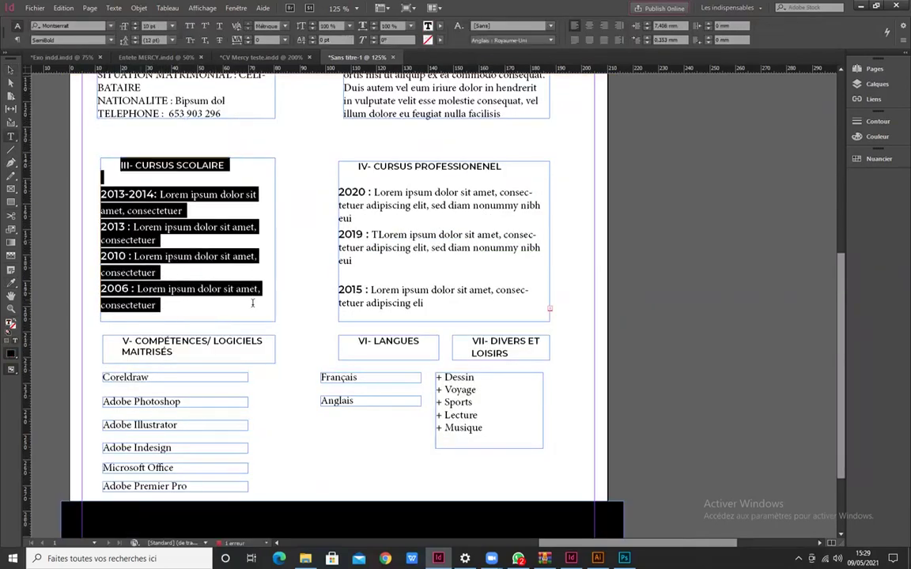
left_click(10, 284)
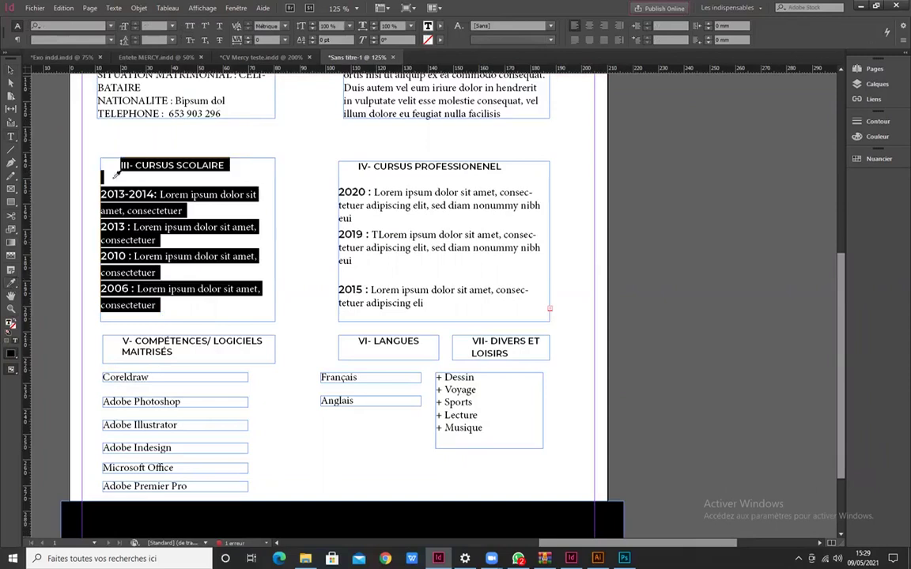
left_click(365, 90)
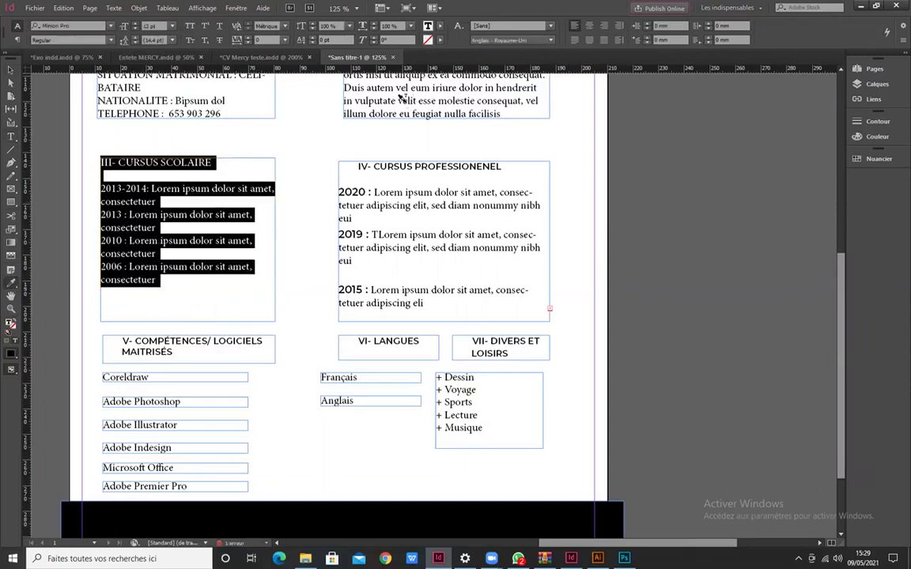
left_click(11, 70)
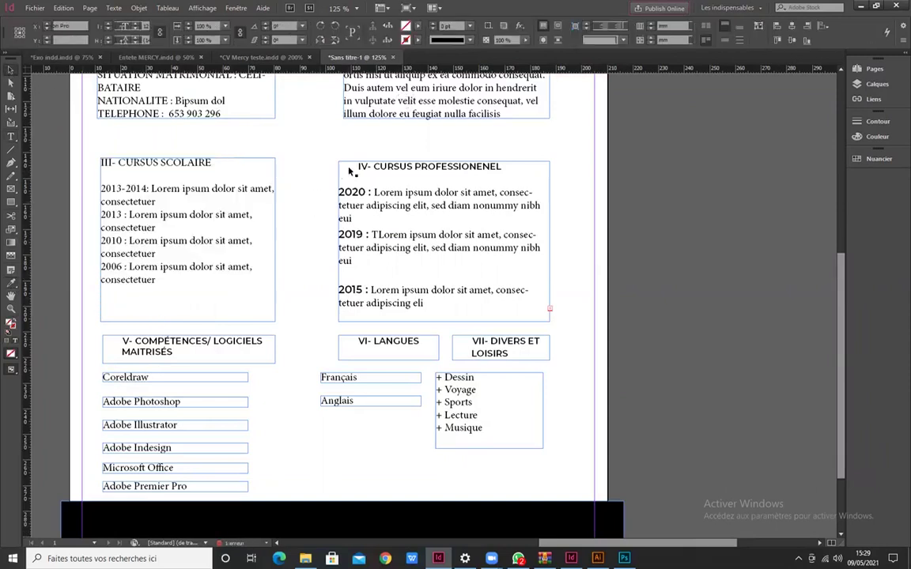
- Apply the III- CURSUS SCOLAIRE text formatting to the IV- CURSUS PROFESSIONENEL text from its heading through the 2015 entry
double_click(359, 168)
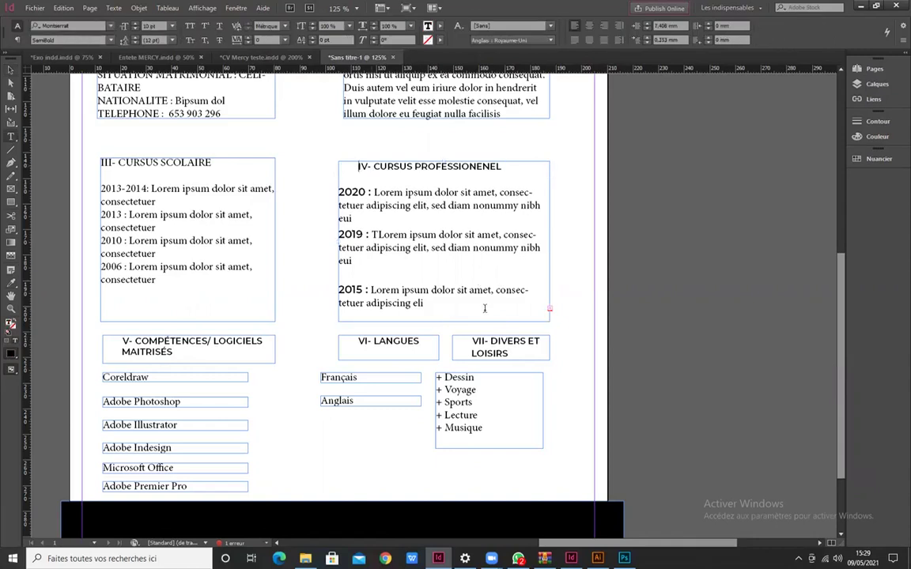
left_click_drag(352, 169, 431, 308)
left_click(10, 281)
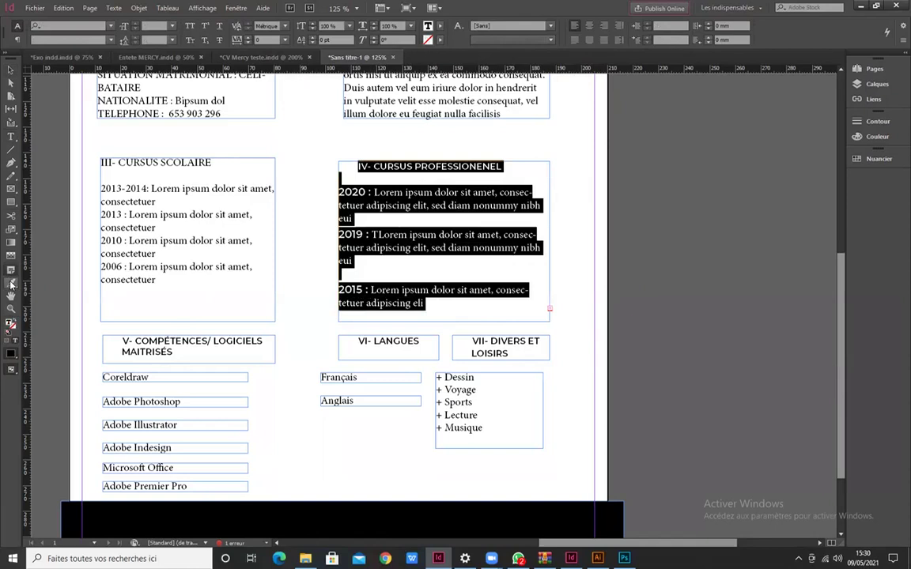
left_click(223, 187)
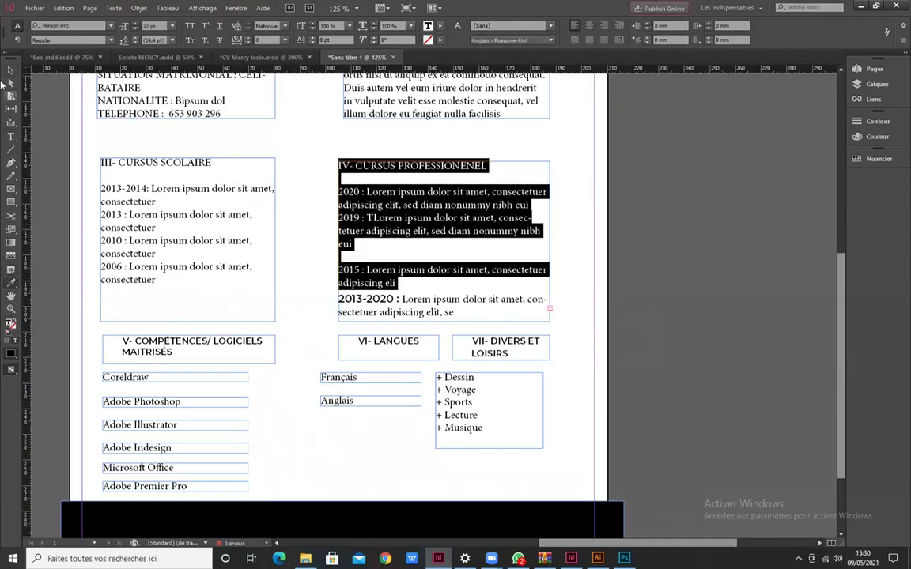
left_click(10, 68)
- Apply the III- CURSUS SCOLAIRE text formatting to the V- COMPÉTENCES/ LOGICIELS MAITRISÉS heading with the Eyedropper
scroll(373, 370, "down", 2)
scroll(373, 370, "down", 1)
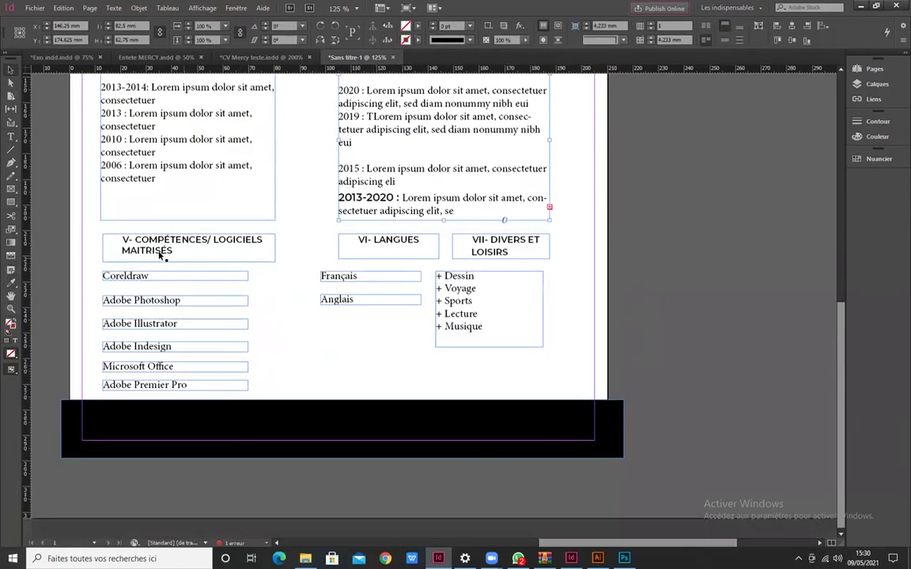
double_click(139, 246)
left_click_drag(122, 239, 189, 254)
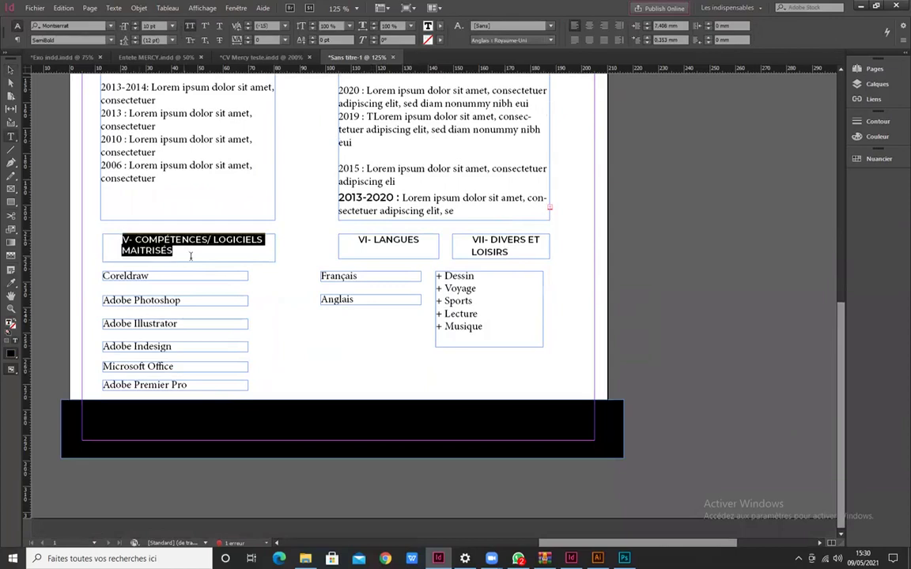
left_click(11, 282)
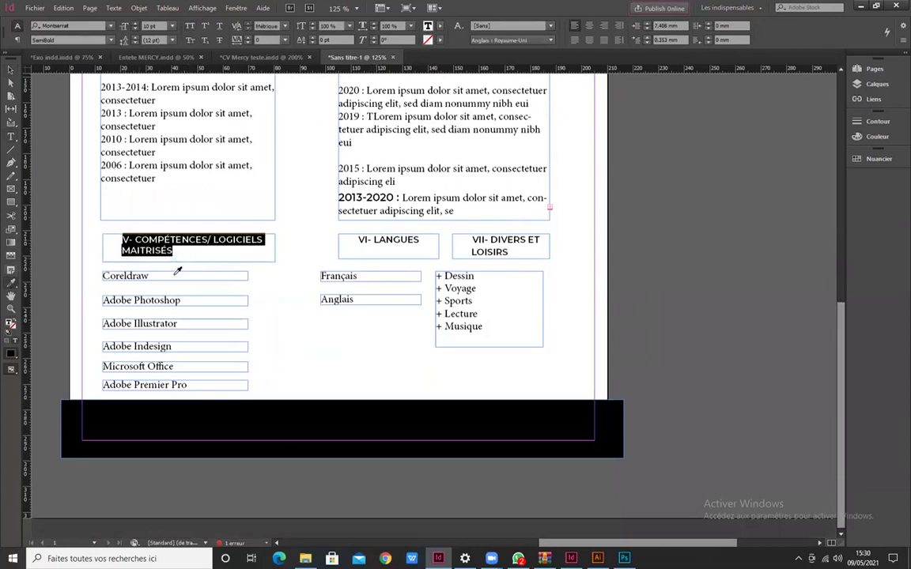
left_click(163, 164)
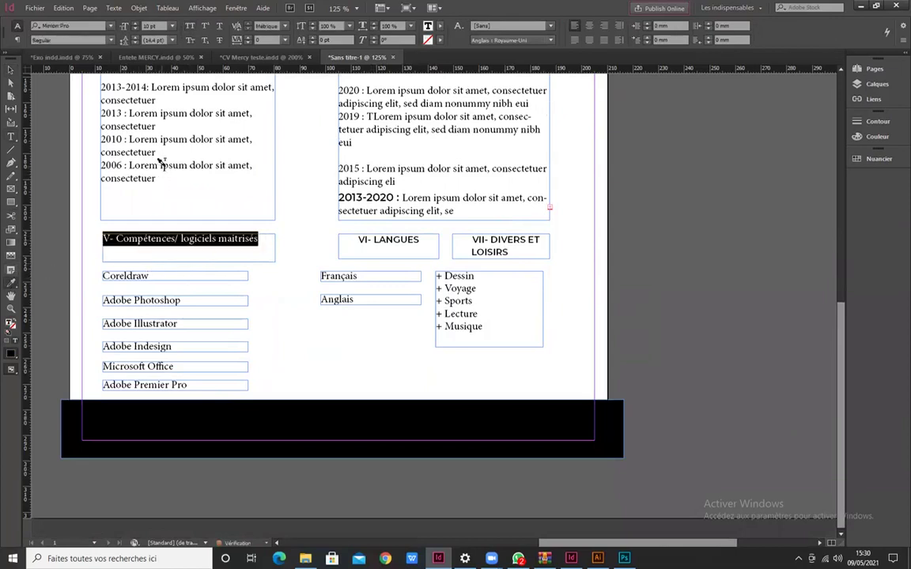
left_click(6, 70)
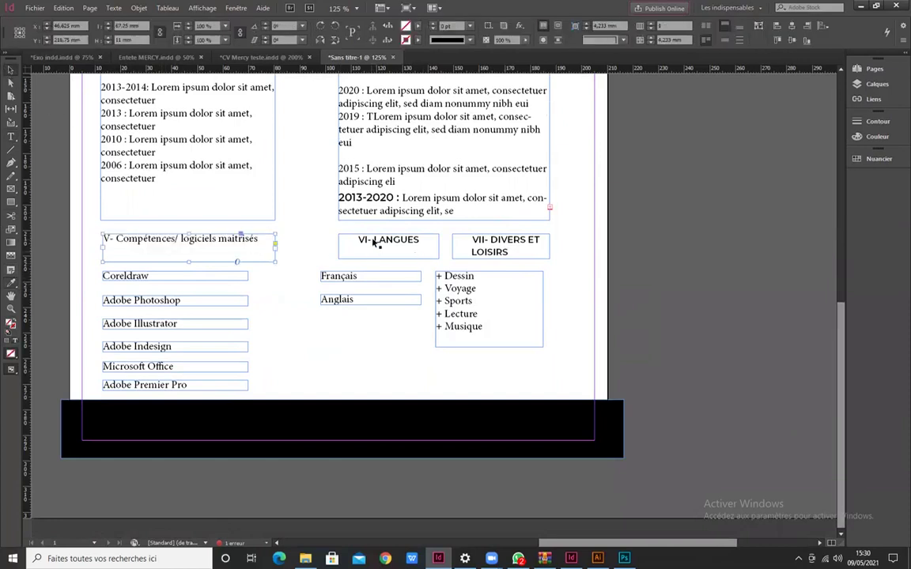
- Apply the III- CURSUS SCOLAIRE text formatting to the VI- LANGUES heading with the Eyedropper
left_click(361, 237)
triple_click(361, 238)
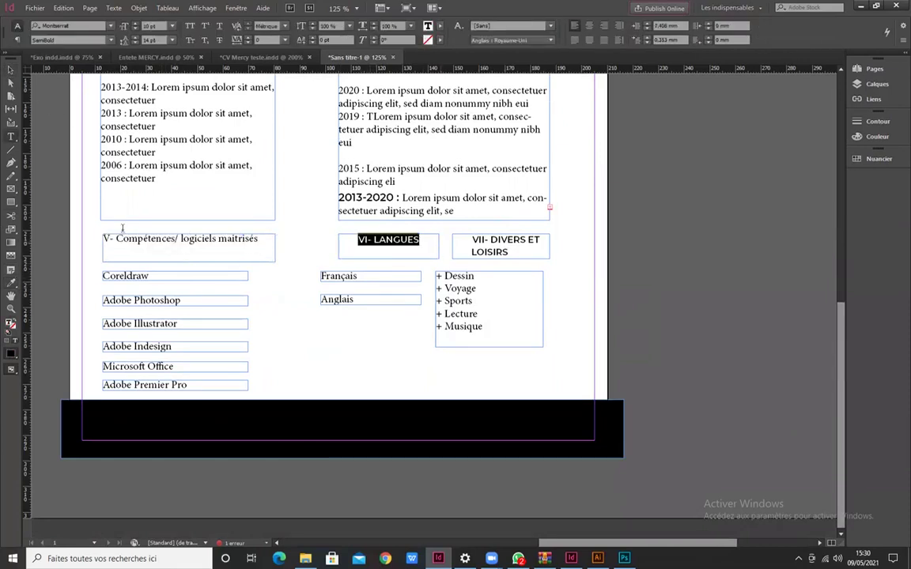
left_click(147, 178)
key("v")
- Apply the III- CURSUS SCOLAIRE text formatting to the VII- DIVERS ET LOISIRS heading with the Eyedropper
left_click(477, 269)
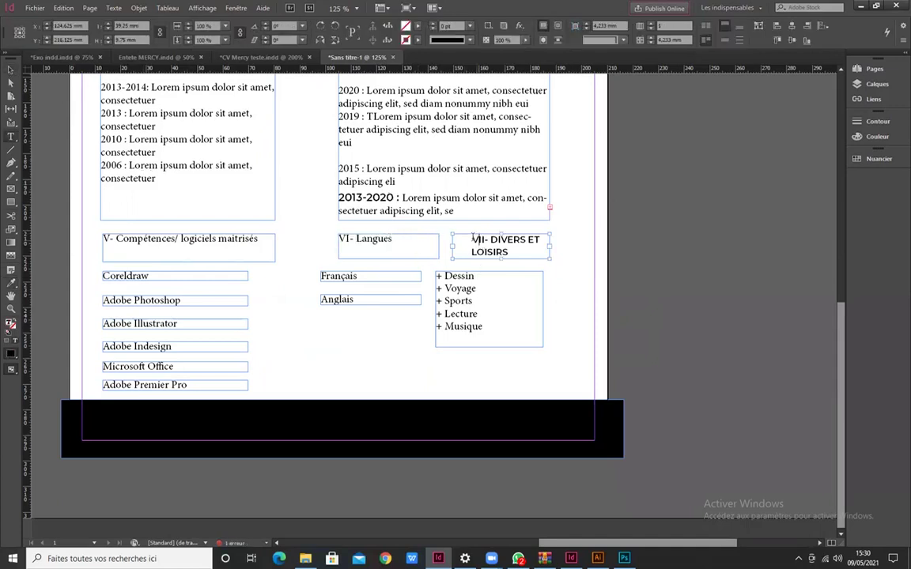
double_click(474, 240)
key("ctrl+a")
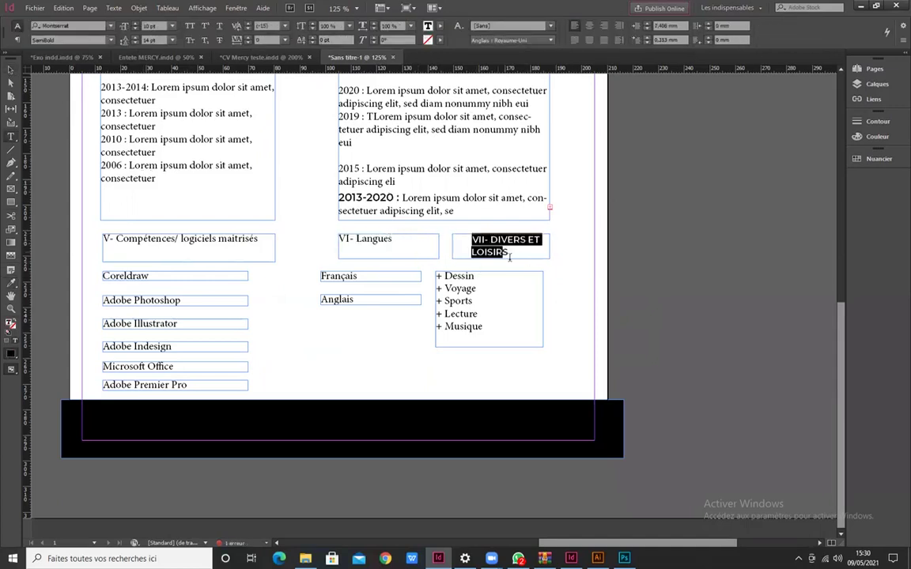
left_click(10, 283)
left_click(169, 147)
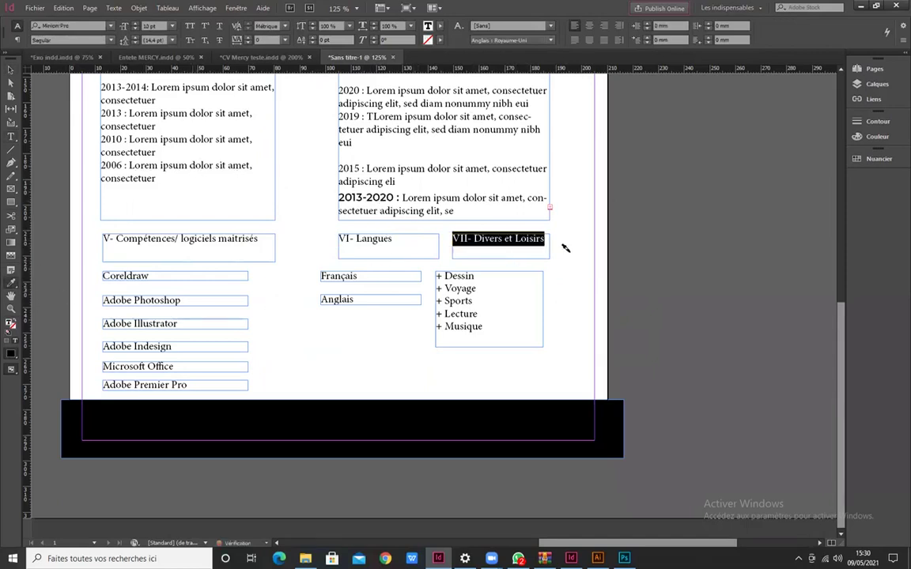
- Examine the layout and plain text formatting of the CV sections across the whole page
left_click(7, 69)
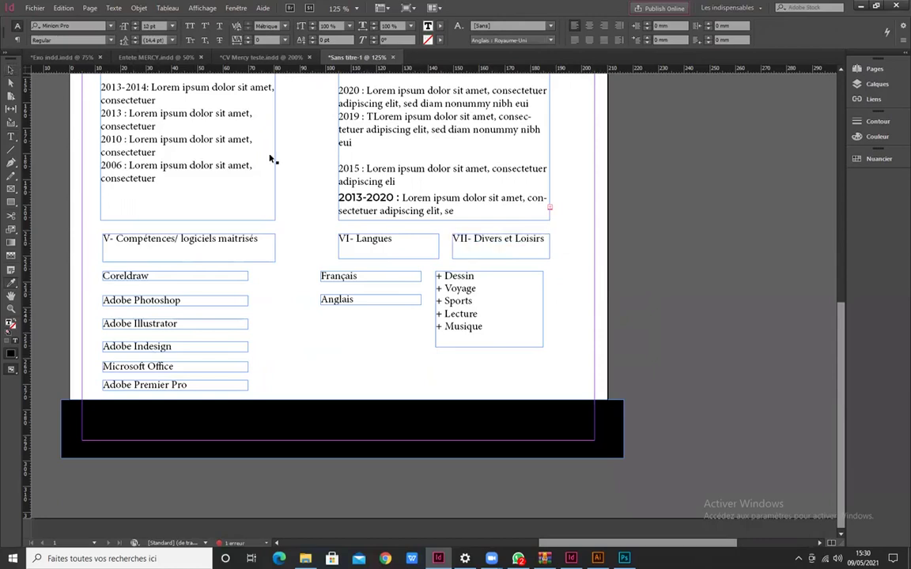
left_click(515, 238)
scroll(486, 317, "up", 5)
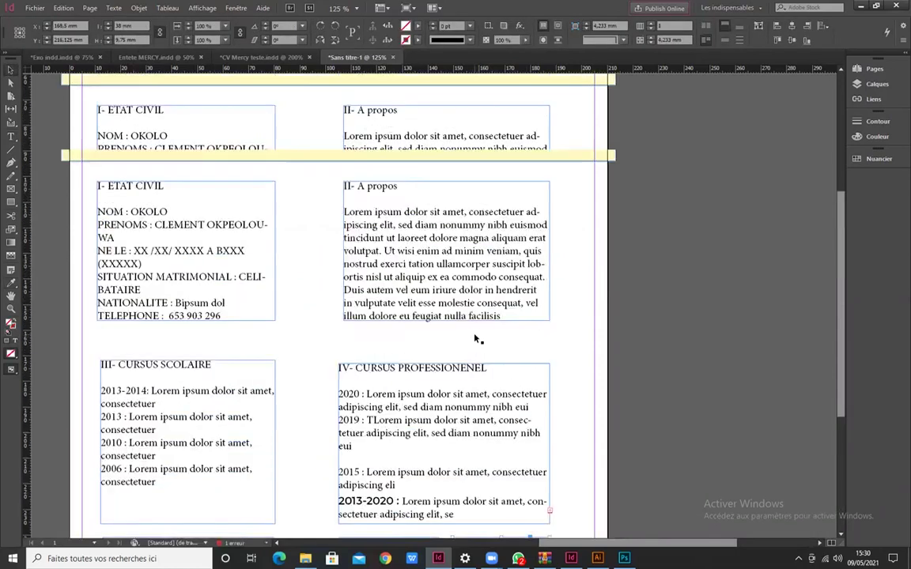
scroll(478, 340, "down", 2)
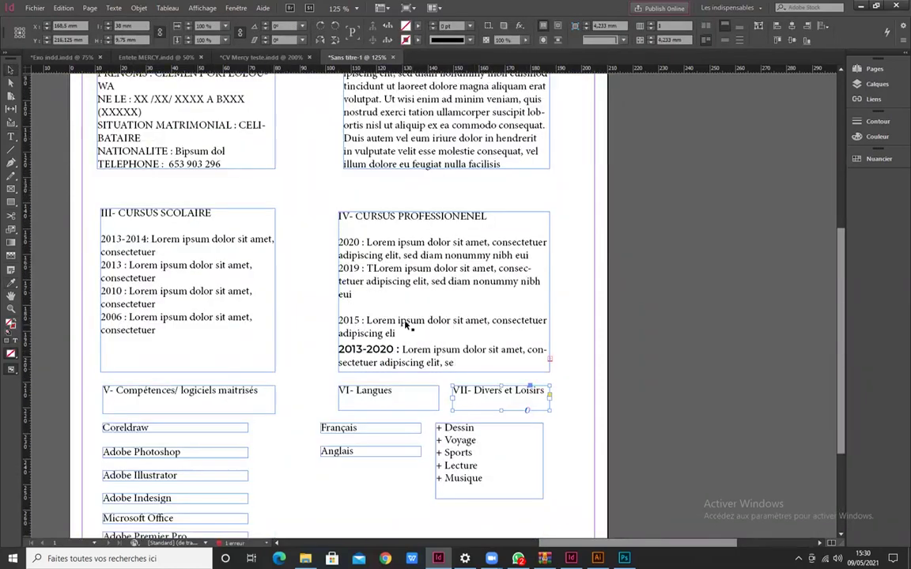
scroll(474, 316, "up", 5)
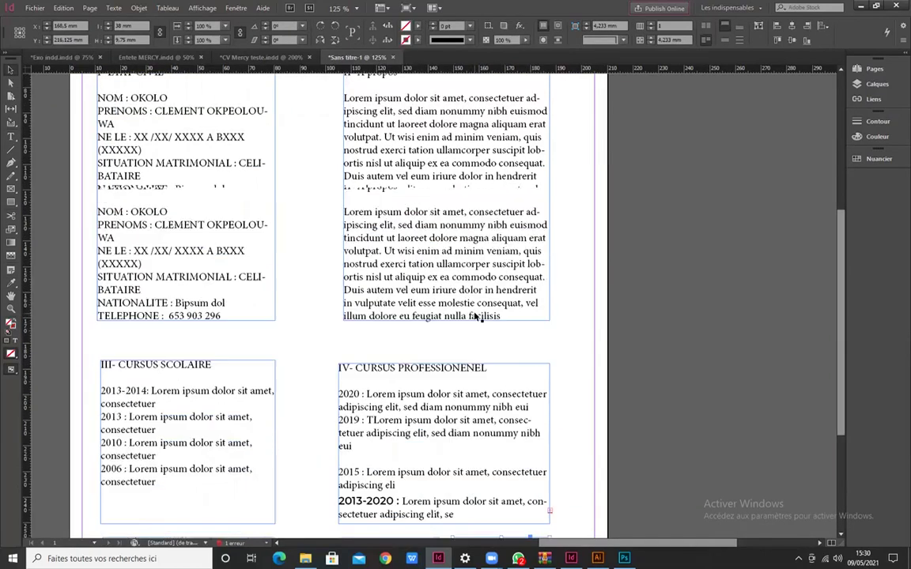
left_click(332, 338)
scroll(378, 303, "down", 3)
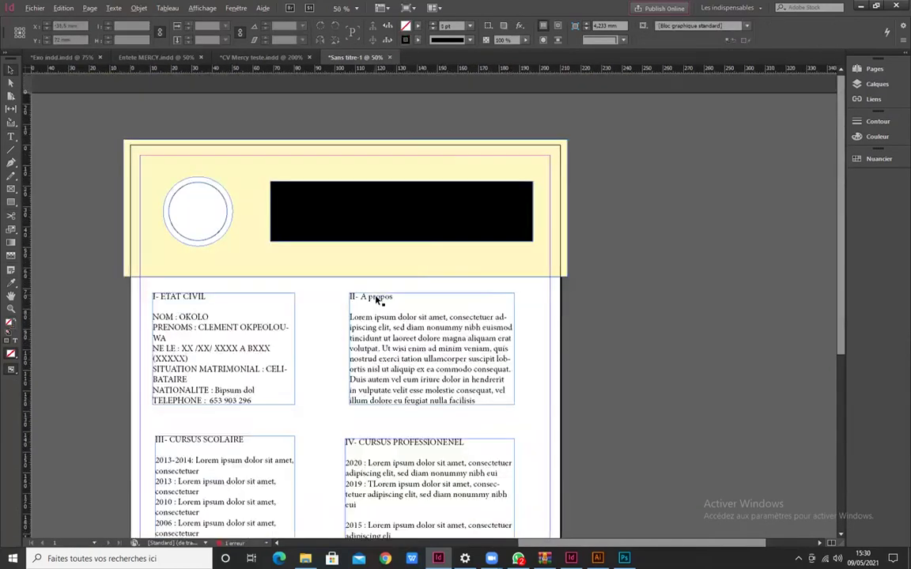
scroll(590, 309, "up", 3)
scroll(590, 304, "right", 2)
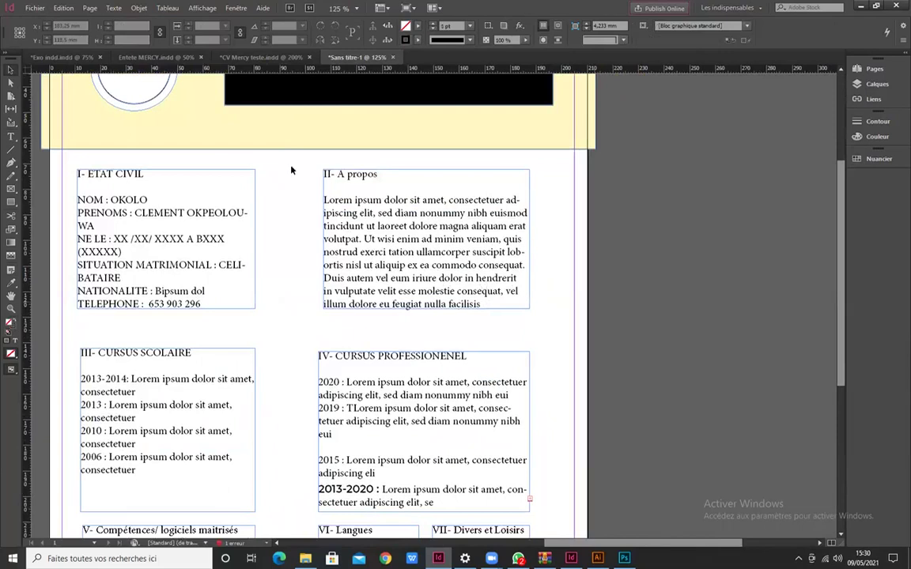
scroll(291, 170, "down", 1)
scroll(356, 288, "up", 3)
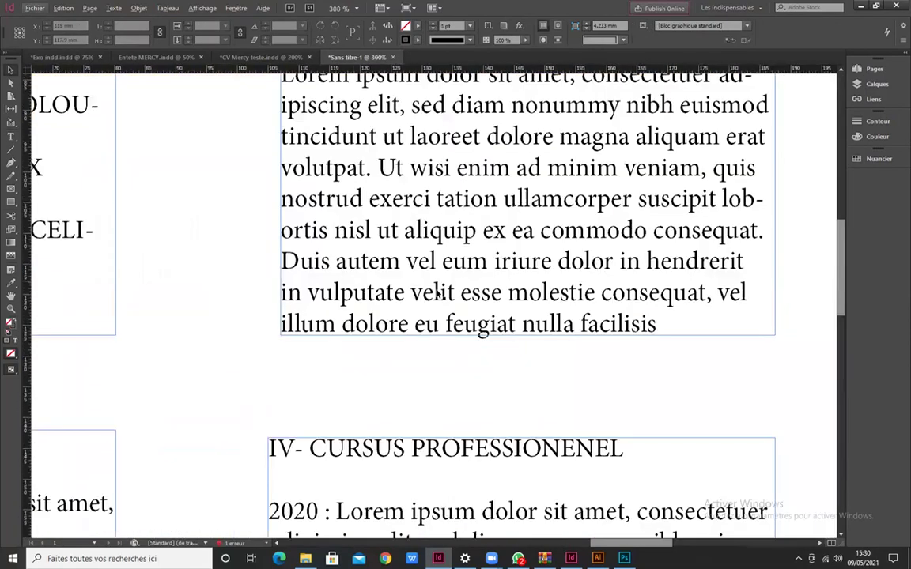
scroll(433, 291, "down", 2)
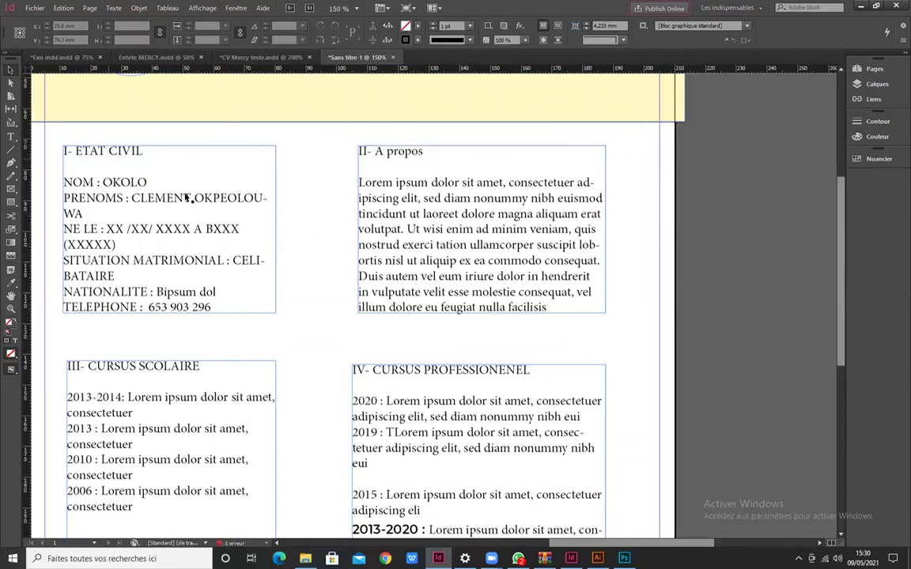
scroll(342, 319, "down", 5)
key("ctrl+5")
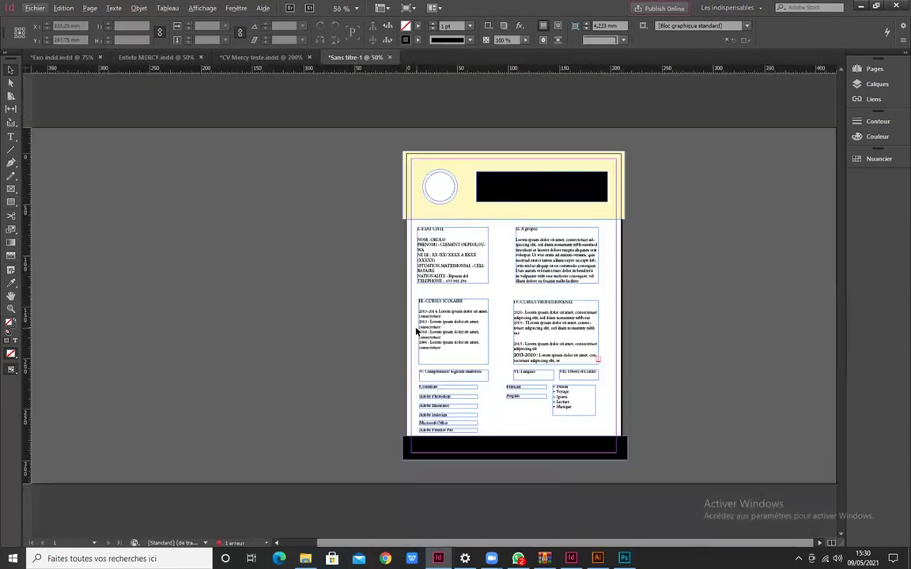
key("ctrl+1")
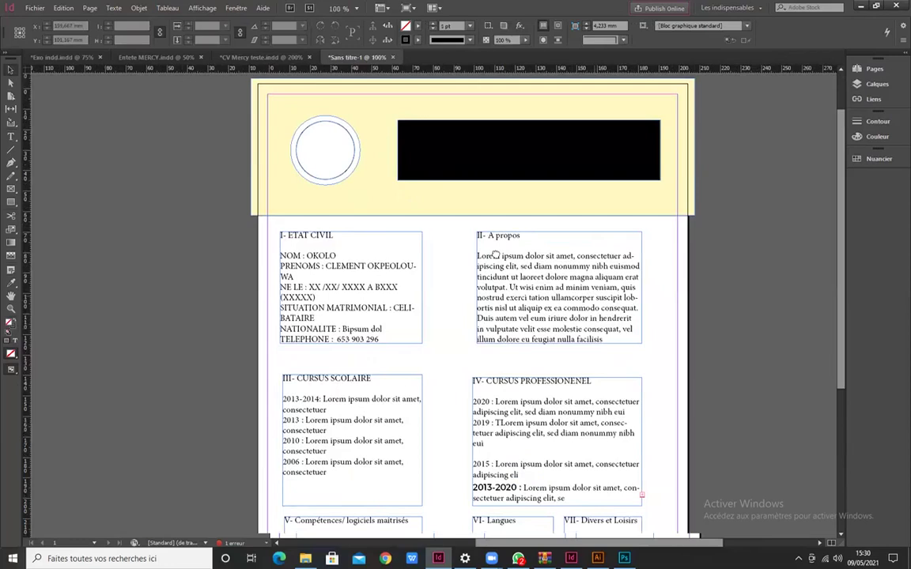
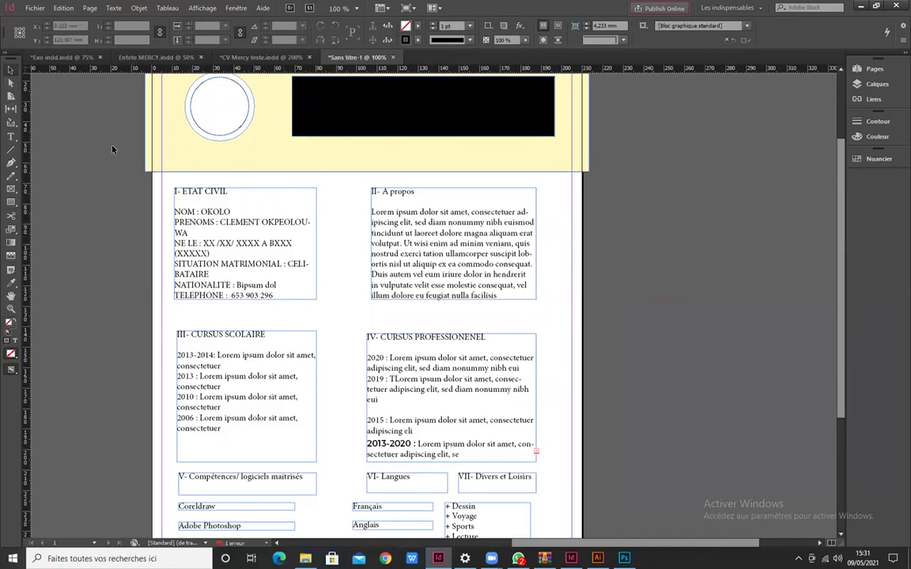
left_click(588, 155)
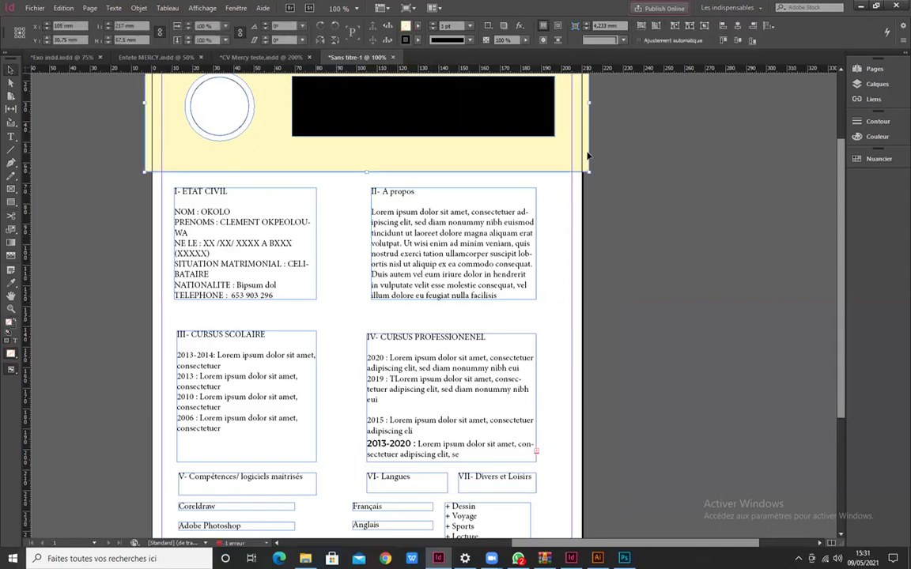
scroll(589, 166, "up", 3)
scroll(308, 338, "down", 4)
scroll(308, 339, "up", 4)
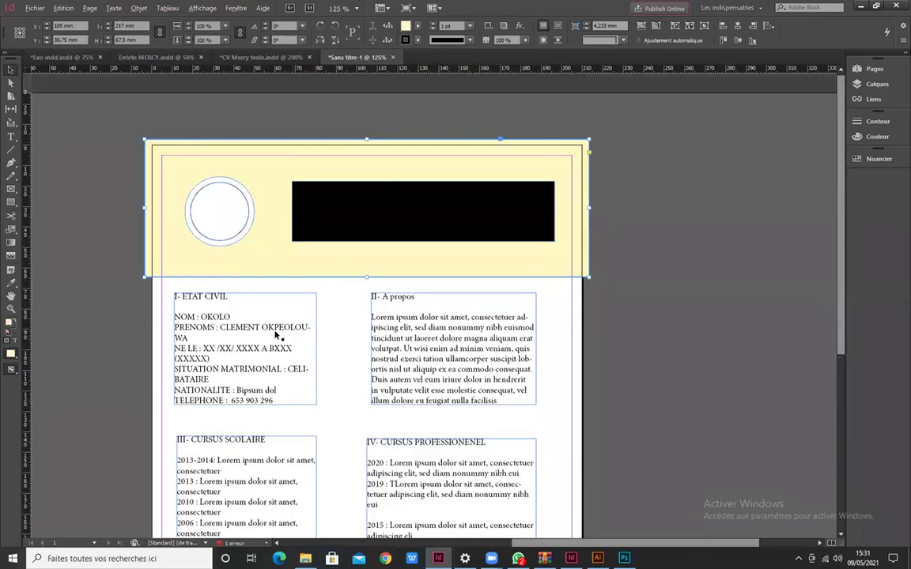
scroll(274, 316, "up", 1)
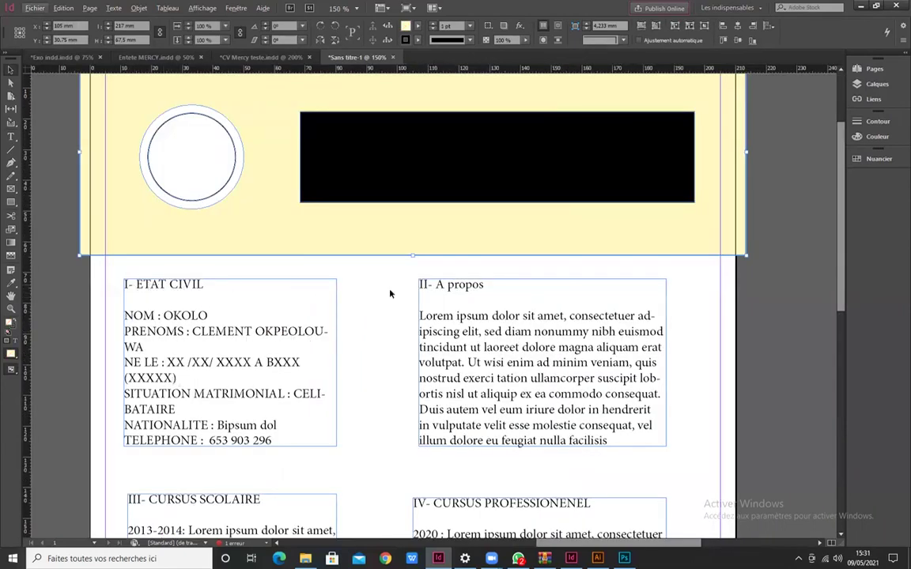
scroll(490, 303, "down", 3)
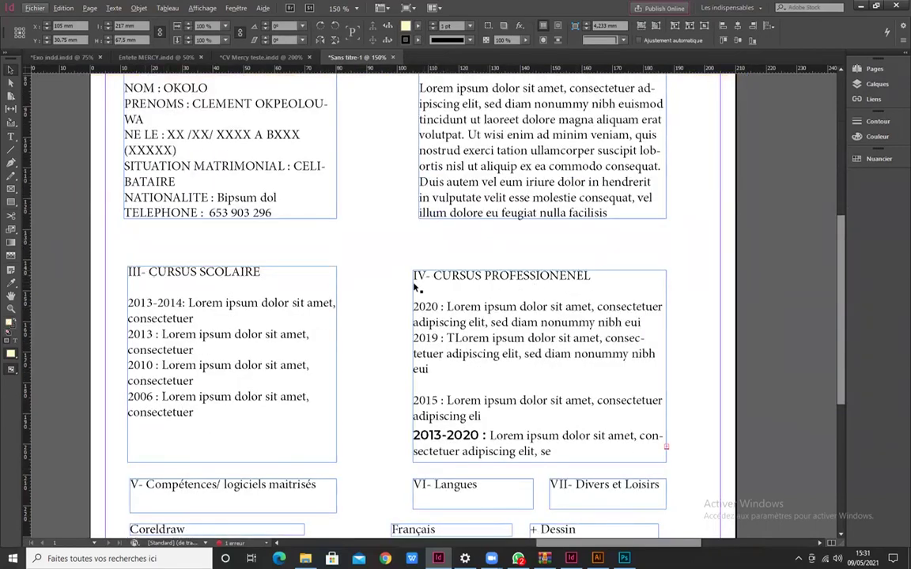
scroll(350, 403, "up", 1)
scroll(351, 404, "up", 1)
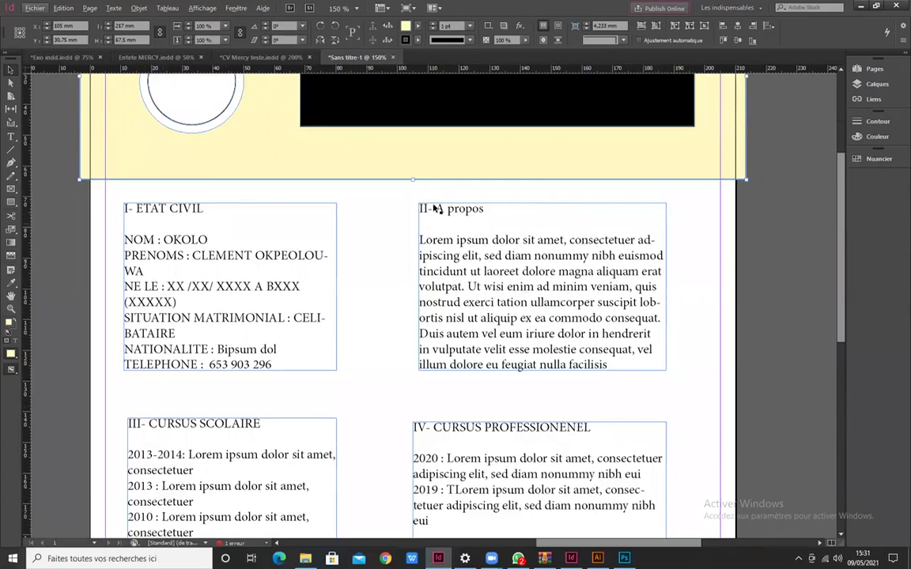
scroll(473, 396, "down", 2)
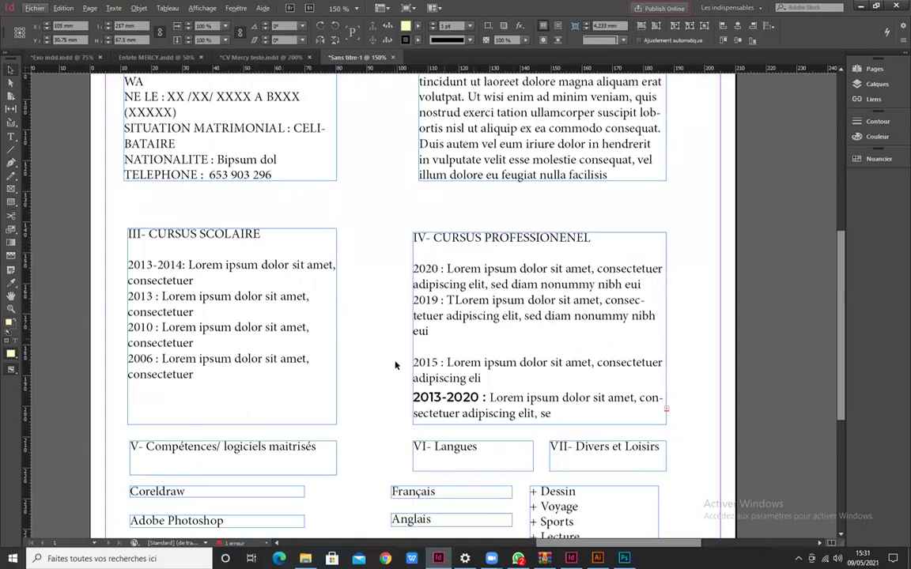
scroll(395, 364, "up", 5)
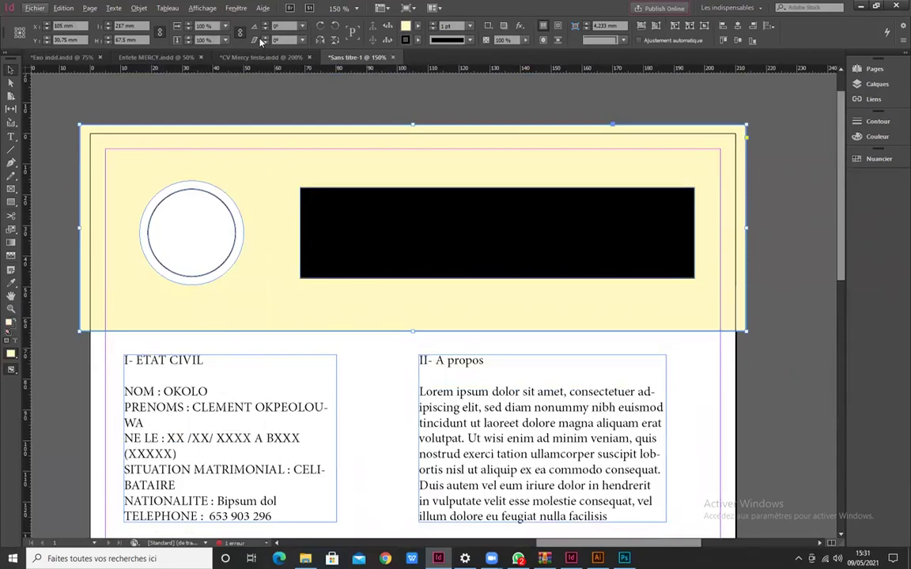
- Display the paragraph styles and place their floating panel beside the header banner
left_click(236, 9)
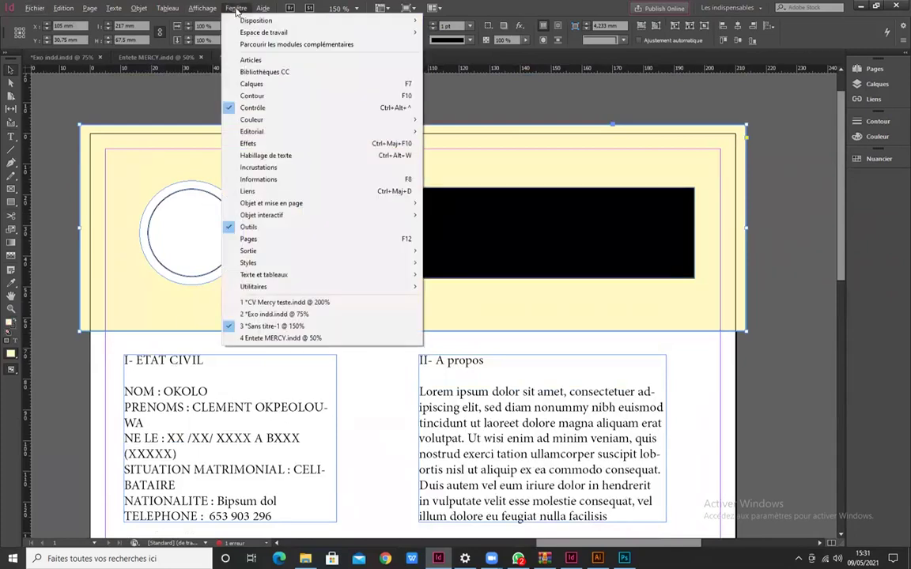
mouse_move(257, 267)
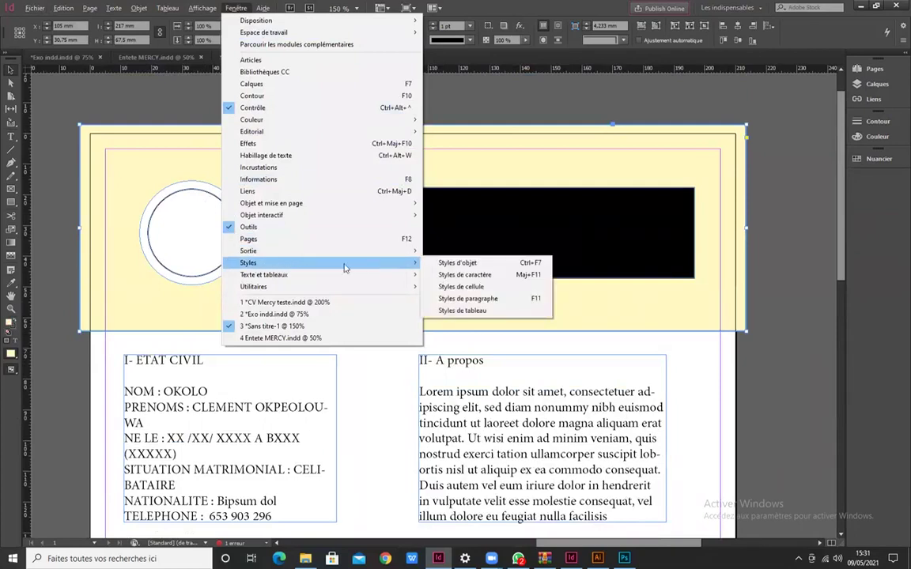
left_click(485, 300)
left_click_drag(677, 292, 748, 200)
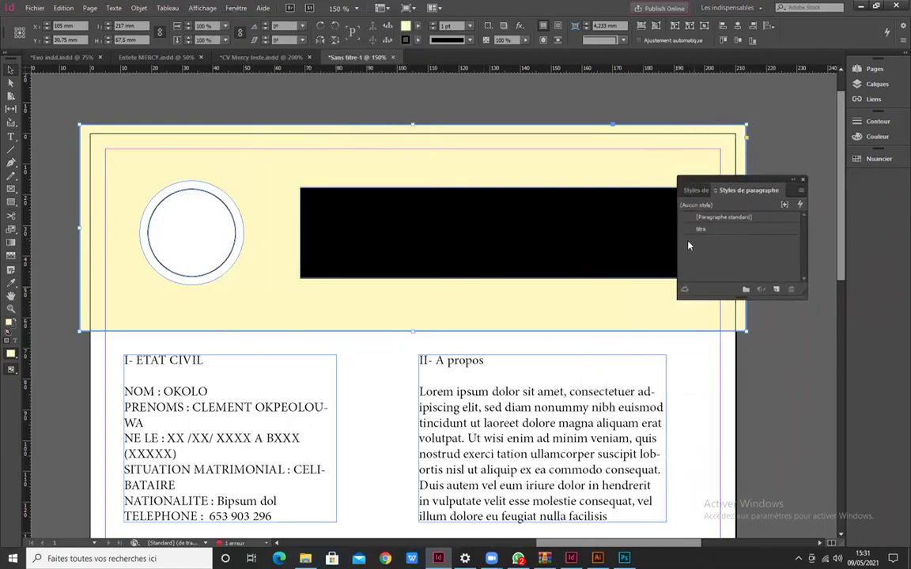
- Delete the existing "titre" paragraph style
left_click(710, 231)
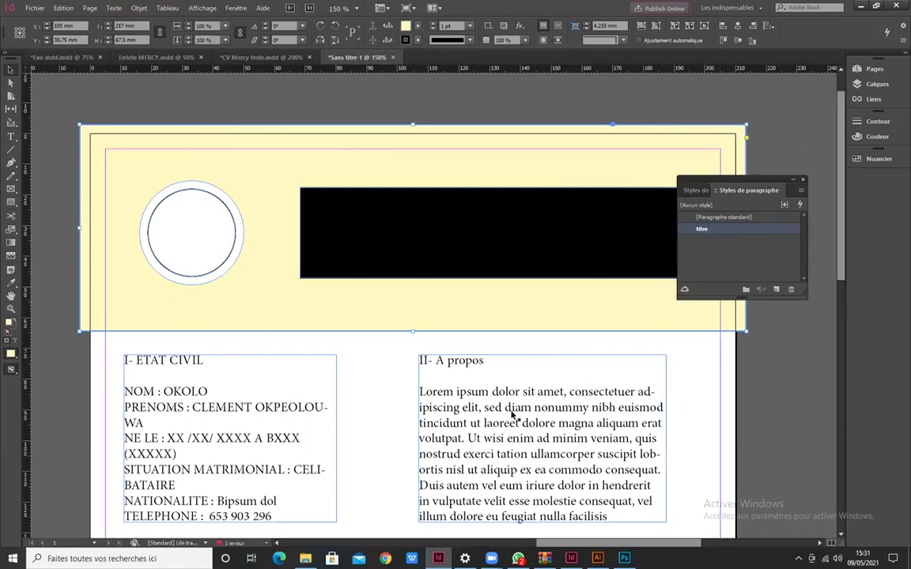
left_click(745, 244)
left_click(743, 231)
left_click(748, 231)
left_click(767, 240)
left_click(764, 229)
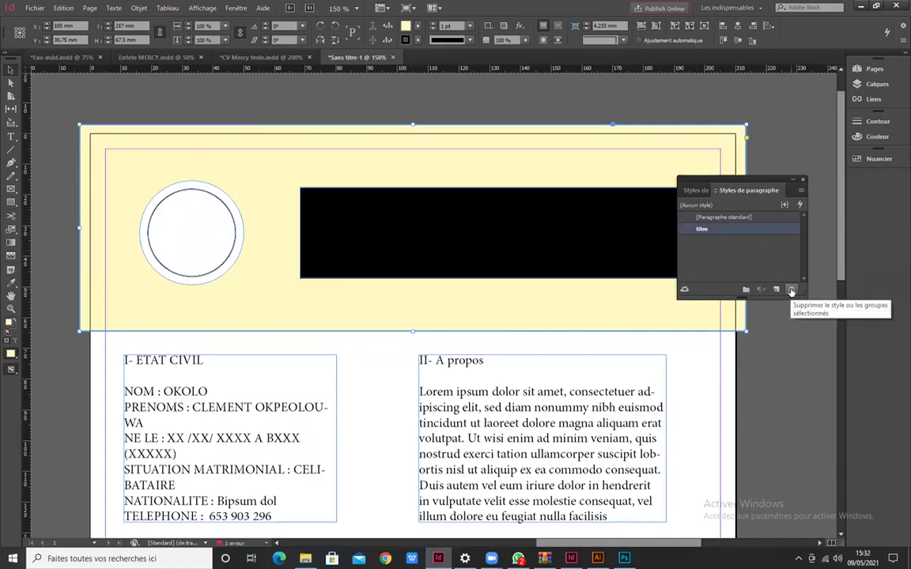
left_click(791, 291)
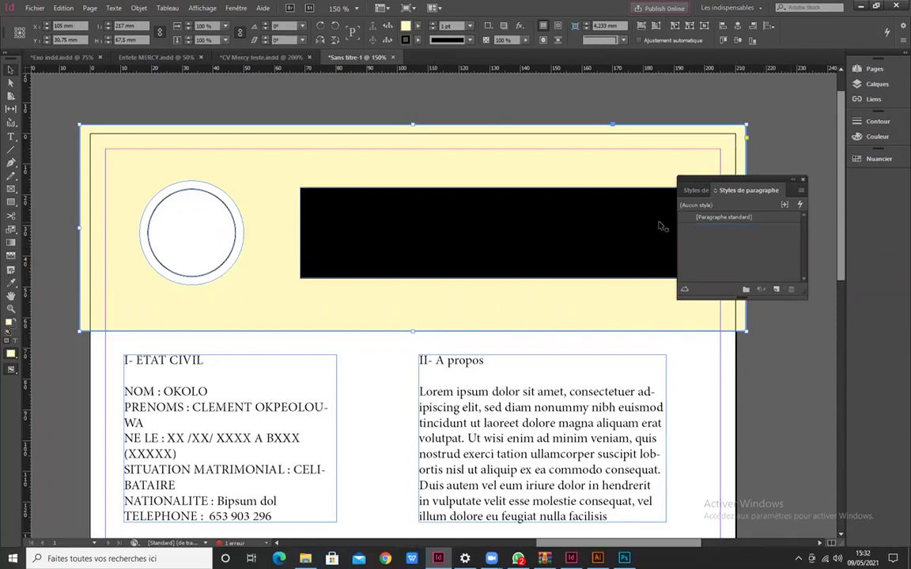
- Start a new paragraph style named "Titre" and open its basic character formats
scroll(224, 390, "down", 3)
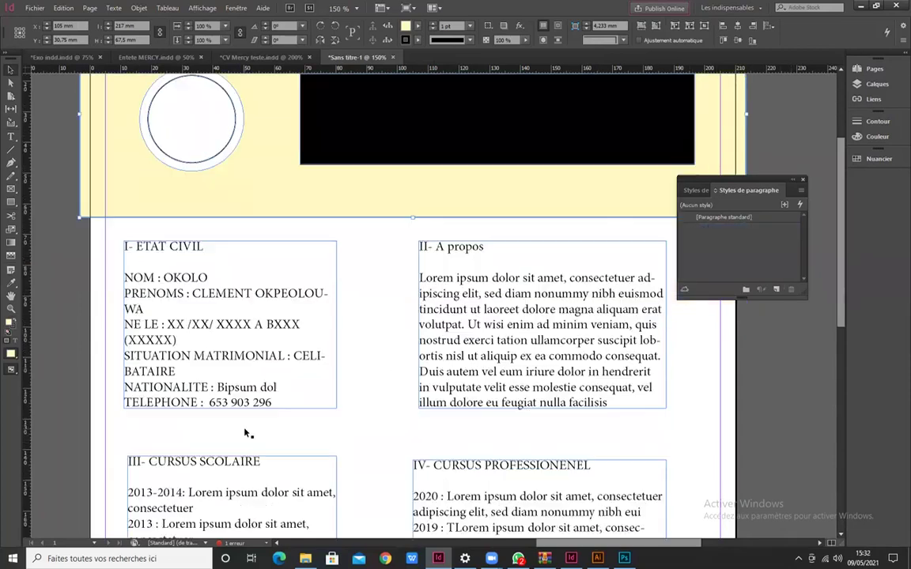
scroll(280, 355, "up", 4)
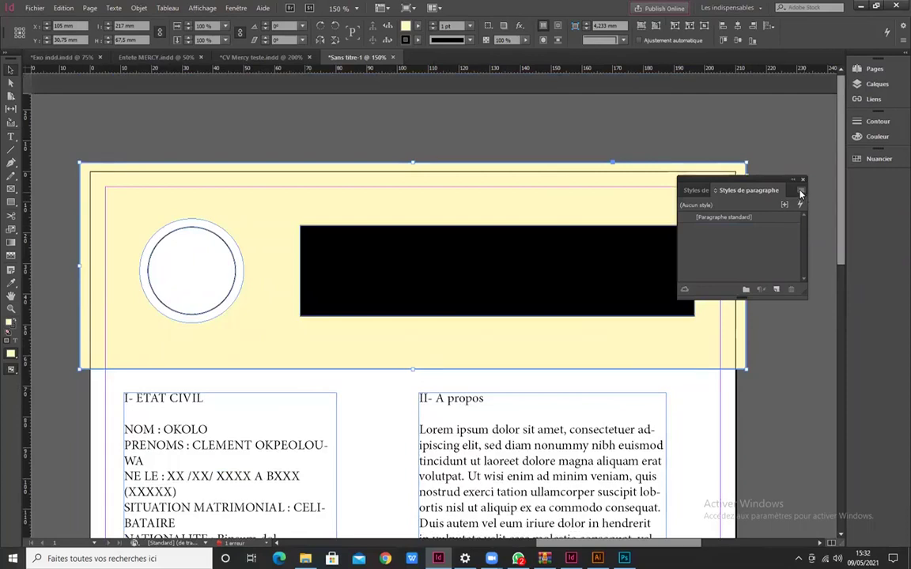
left_click(802, 193)
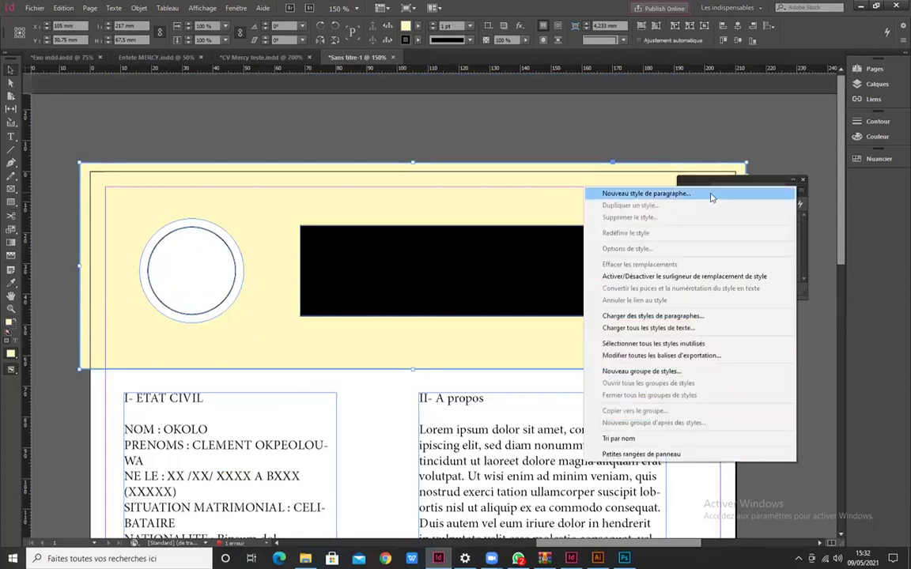
left_click(662, 196)
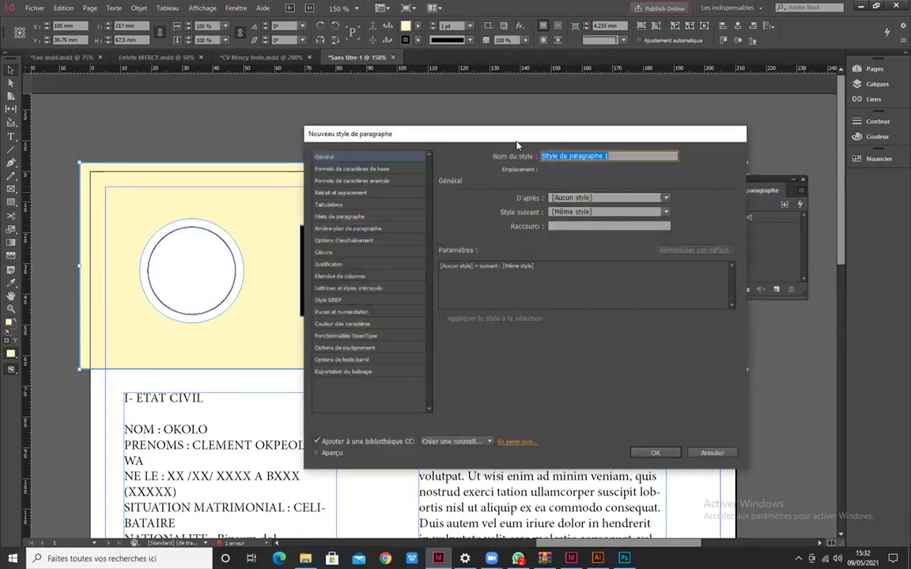
left_click_drag(510, 143, 419, 138)
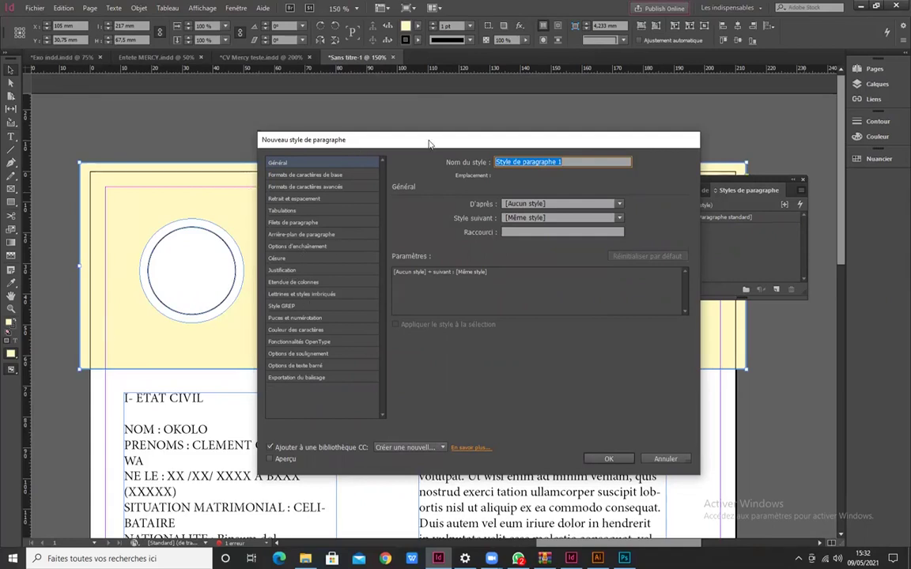
left_click_drag(429, 144, 398, 106)
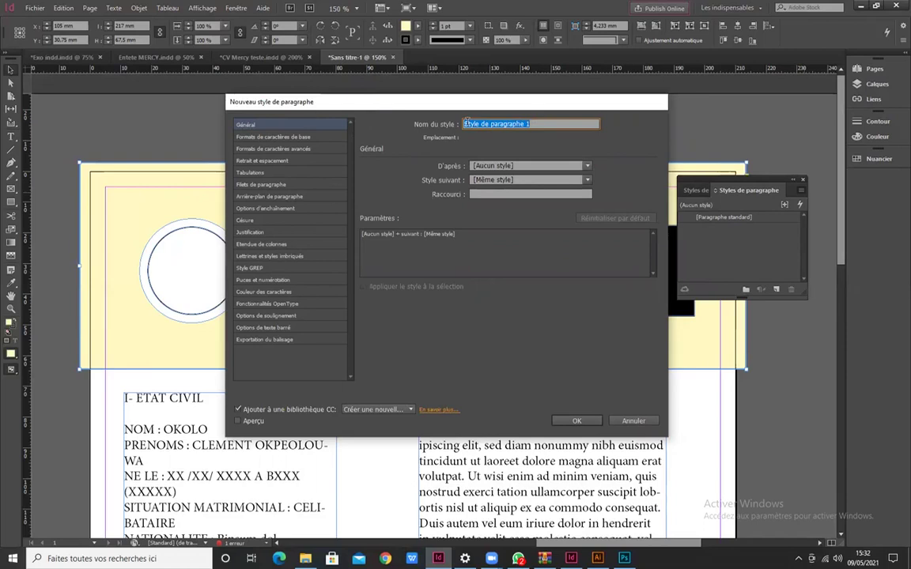
key("BackSpace")
type("Titre")
left_click(256, 137)
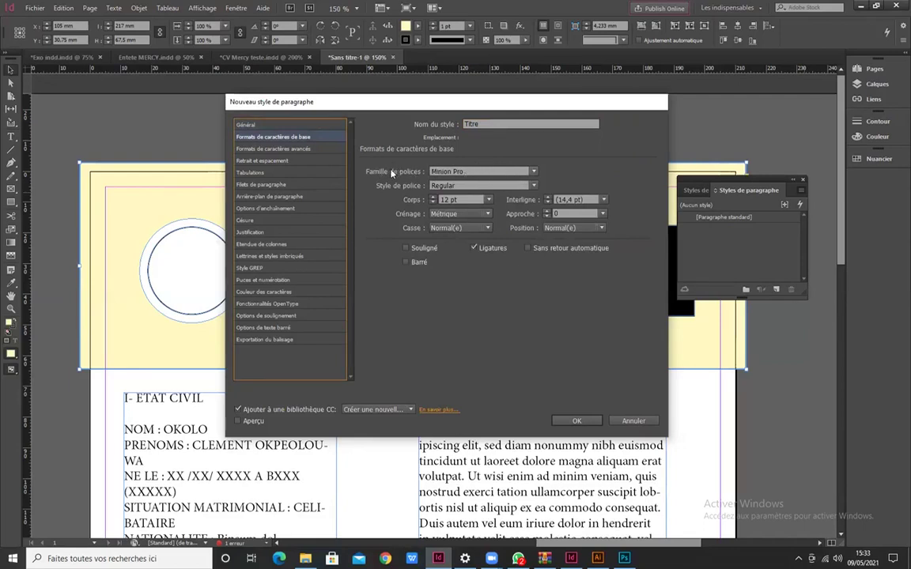
- Try to enter the font family for the Titre style by name, ending with Montserrat
left_click(534, 172)
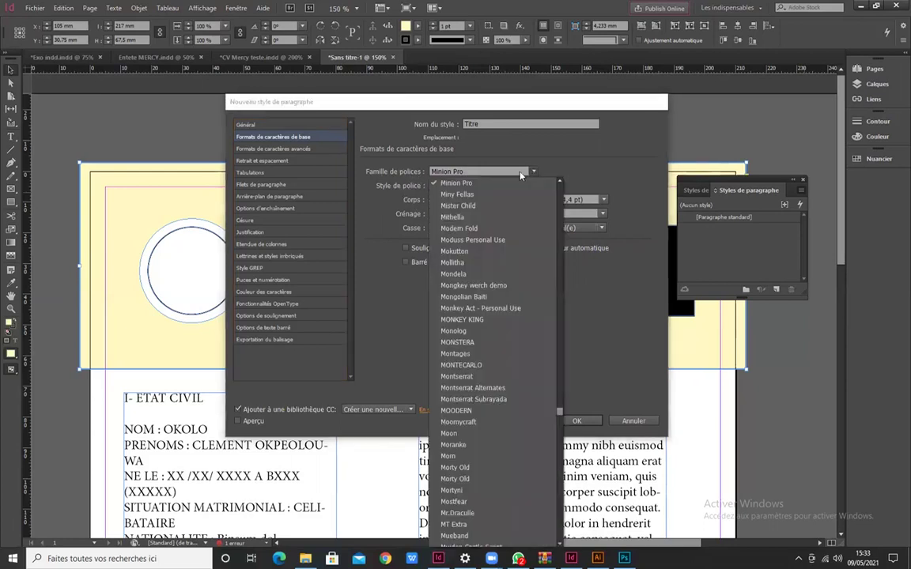
left_click(465, 174)
left_click(465, 173)
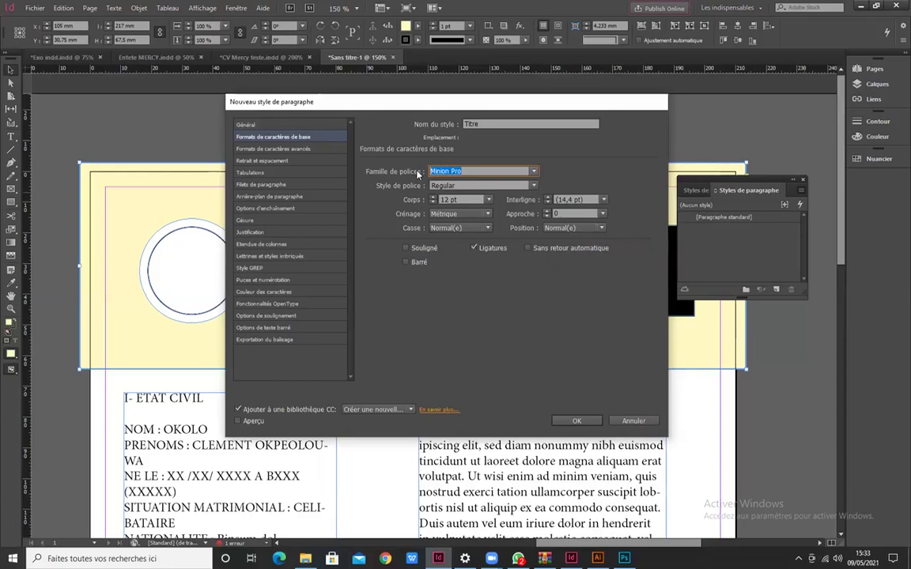
type("Raidro")
type("l")
key("BackSpace")
key("ctrl+a")
type("Rachela_DEMO")
type("y")
key("ctrl+z")
key("ctrl+z")
type("Mont")
- Set the Titre style's font family to Raleway and its font style to ExtraBold
left_click(534, 172)
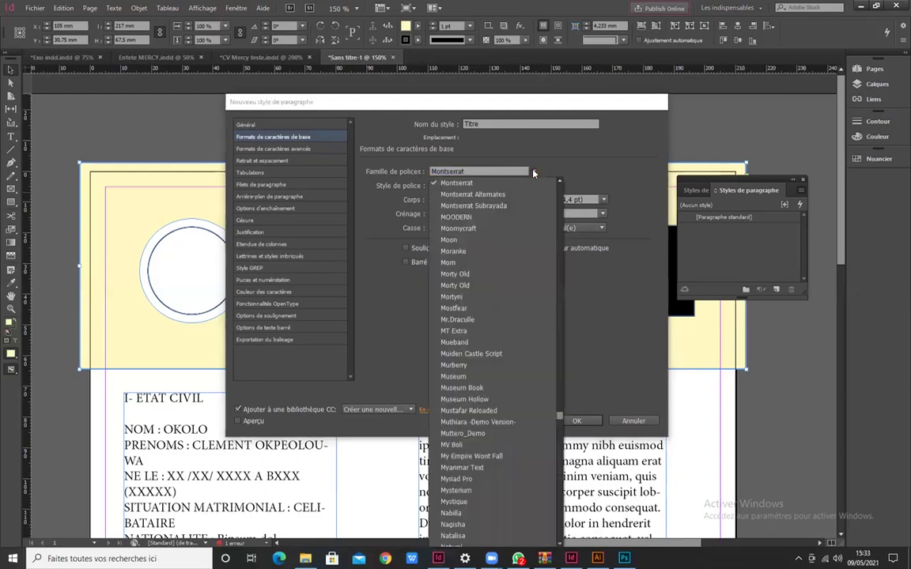
scroll(473, 442, "down", 10)
scroll(473, 445, "down", 12)
scroll(473, 446, "up", 10)
scroll(474, 445, "up", 12)
scroll(454, 435, "down", 15)
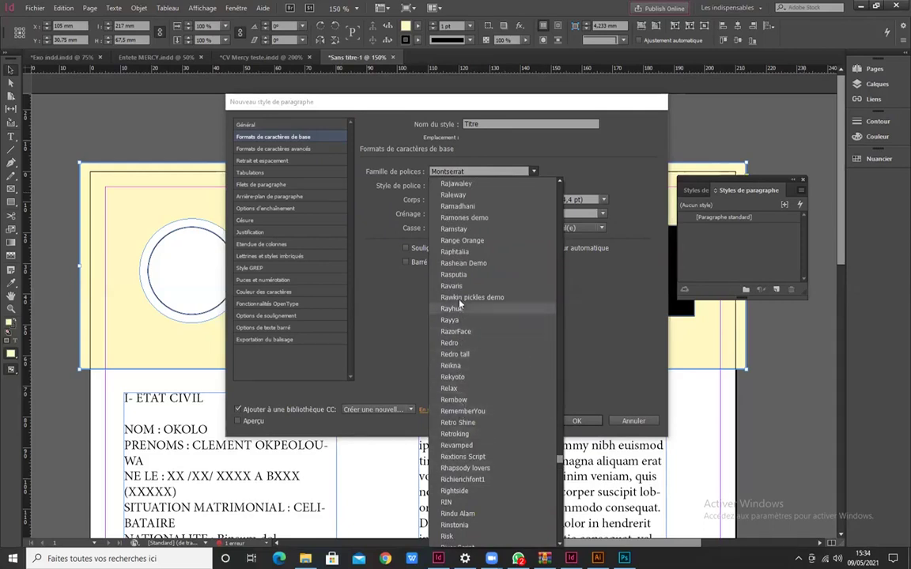
left_click(455, 197)
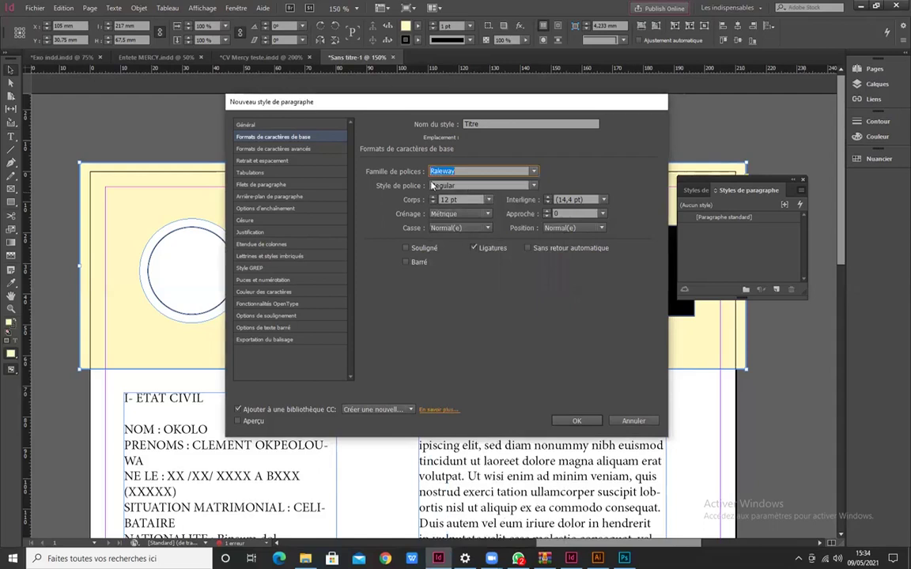
left_click(486, 186)
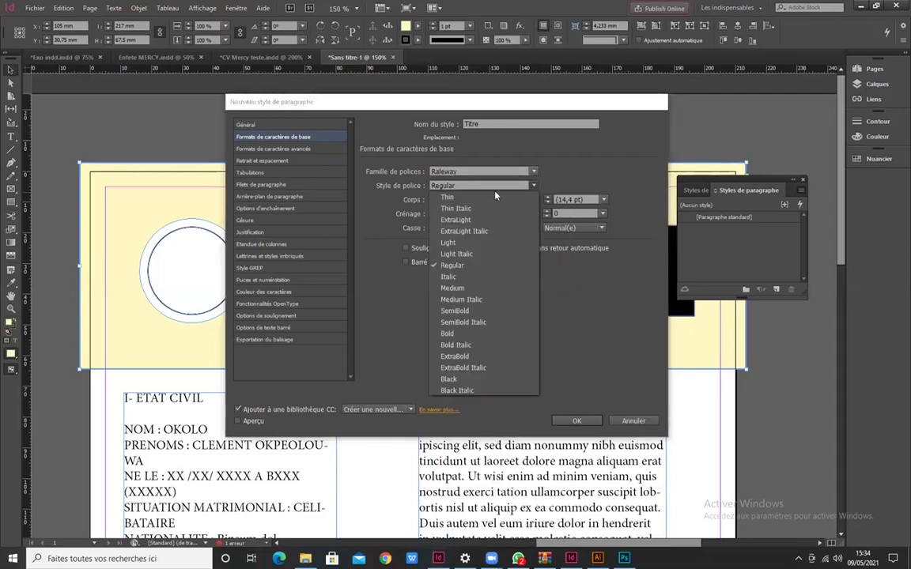
left_click(481, 358)
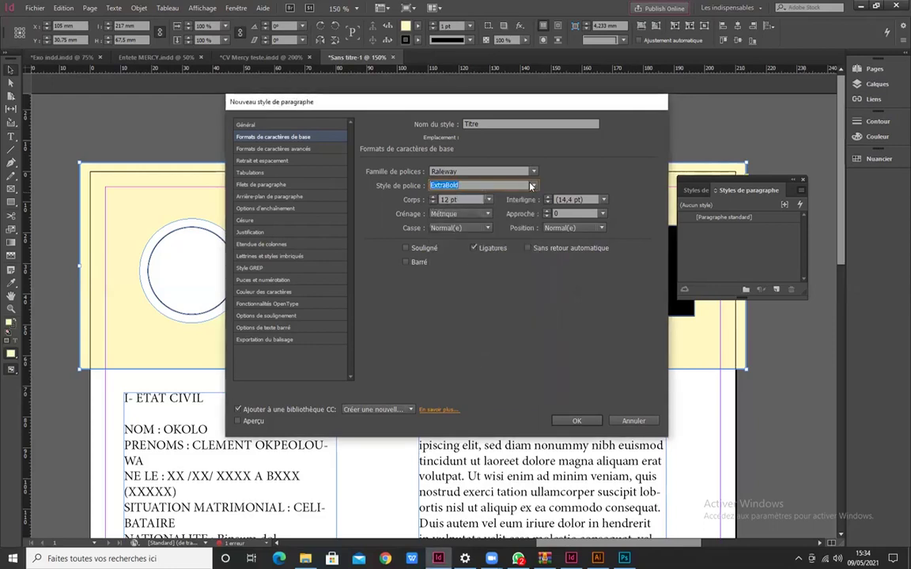
- Set the new Titre paragraph style's font to Raleway Bold at 14 pt
left_click(478, 185)
left_click(469, 337)
left_click(433, 197)
left_click(434, 197)
- Create the Titre paragraph style and close the CC Libraries panel
left_click(257, 174)
left_click_drag(407, 103, 506, 101)
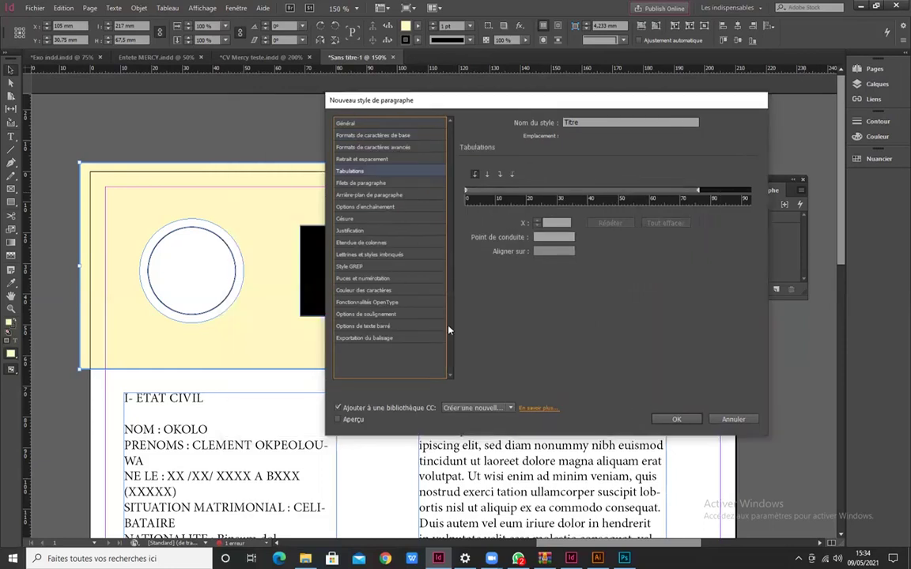
left_click(338, 420)
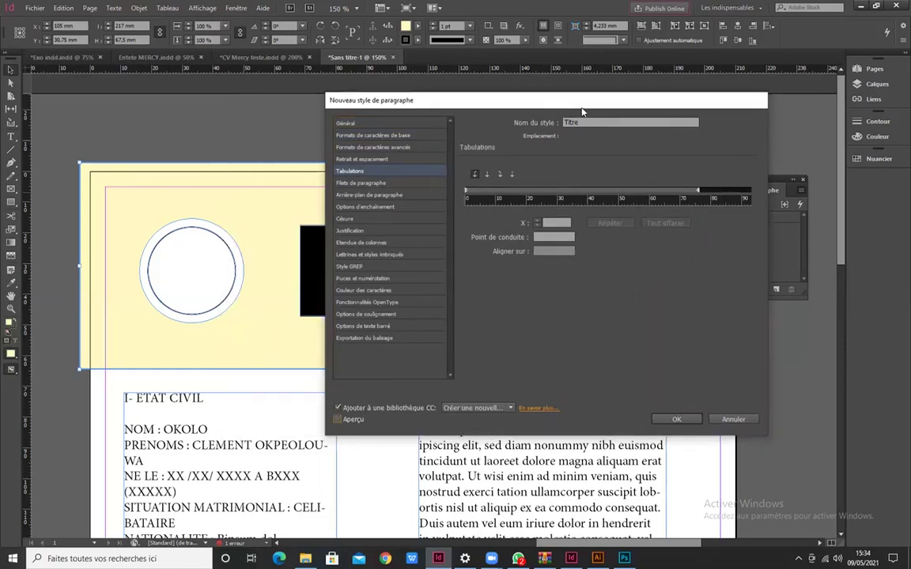
left_click_drag(588, 101, 485, 102)
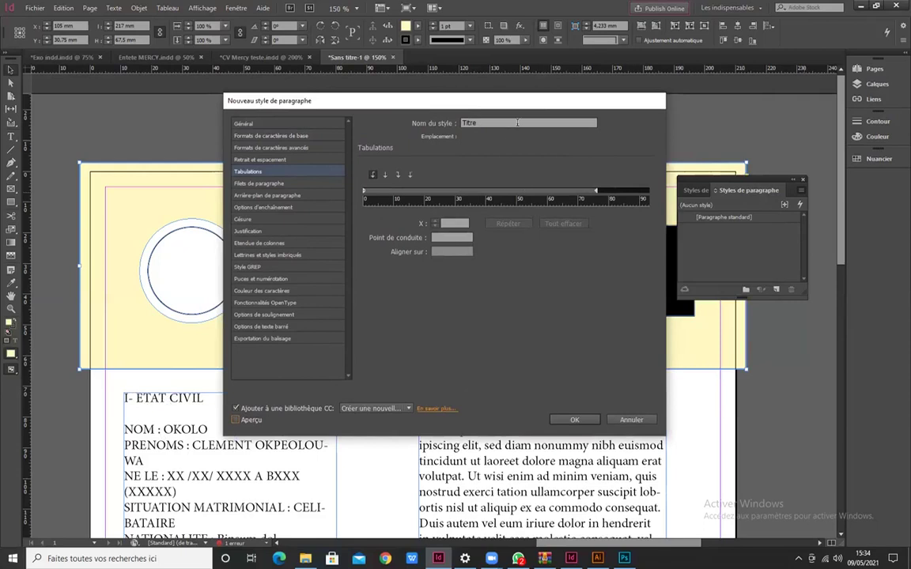
left_click(573, 420)
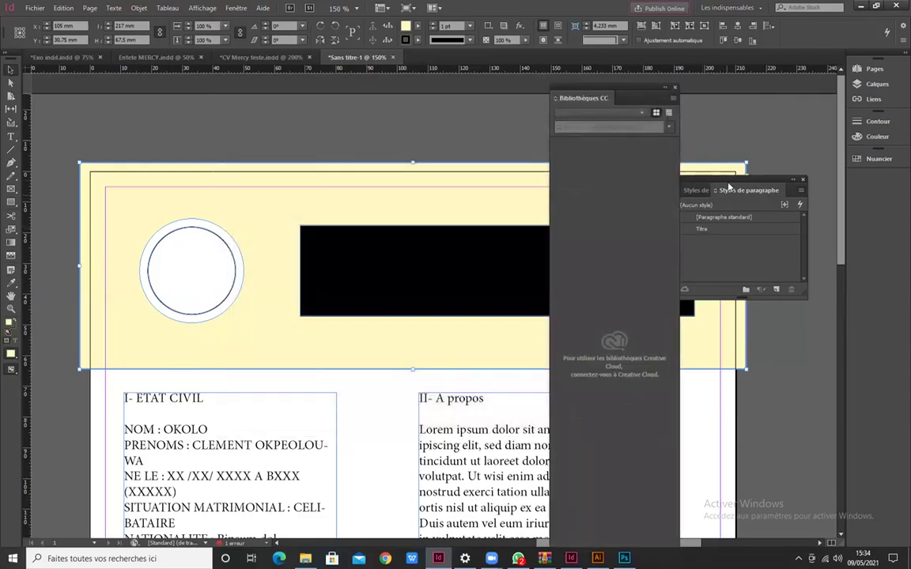
left_click_drag(729, 188, 748, 186)
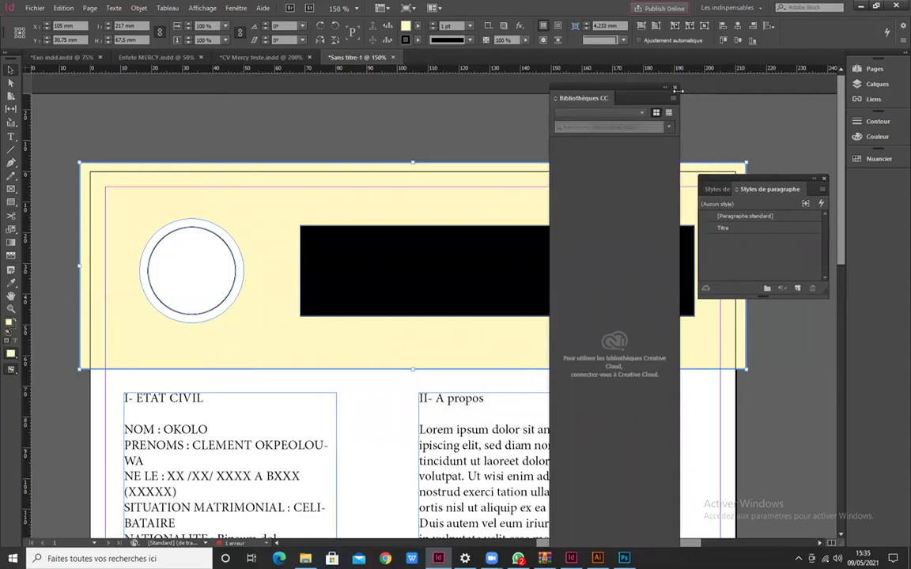
left_click(675, 88)
left_click(769, 229)
scroll(321, 360, "down", 3)
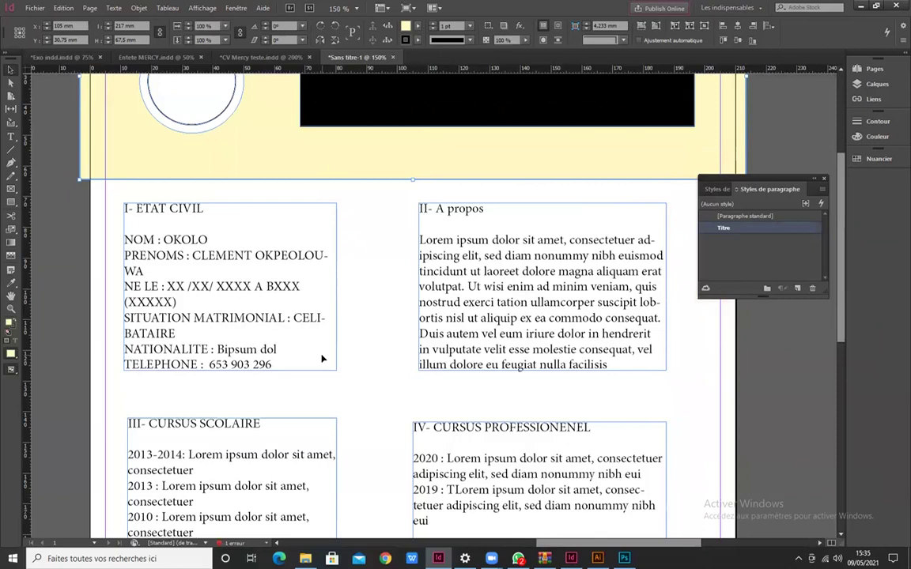
scroll(322, 361, "down", 3)
scroll(345, 386, "down", 2)
key("ctrl+z")
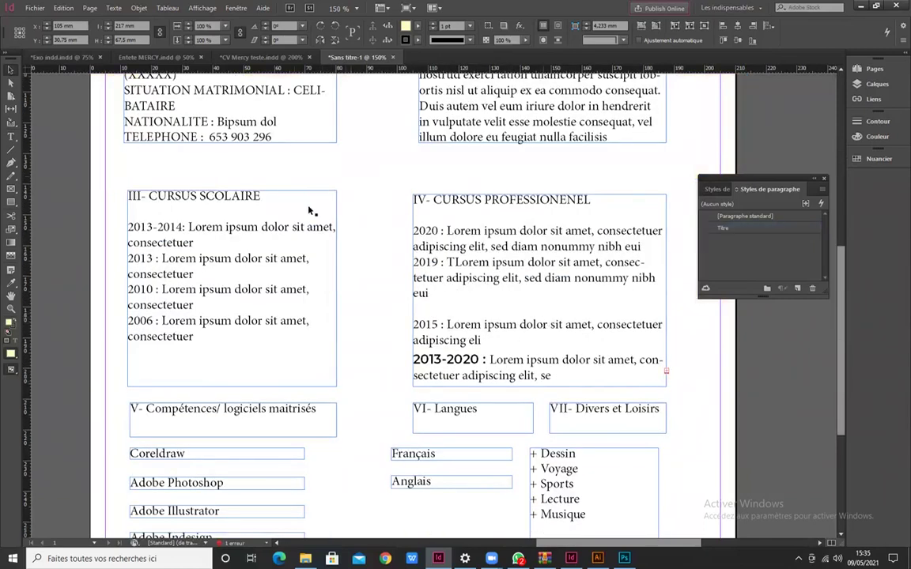
- Apply the Titre paragraph style to the "I- ETAT CIVIL" heading
scroll(309, 210, "up", 4)
left_click(169, 249)
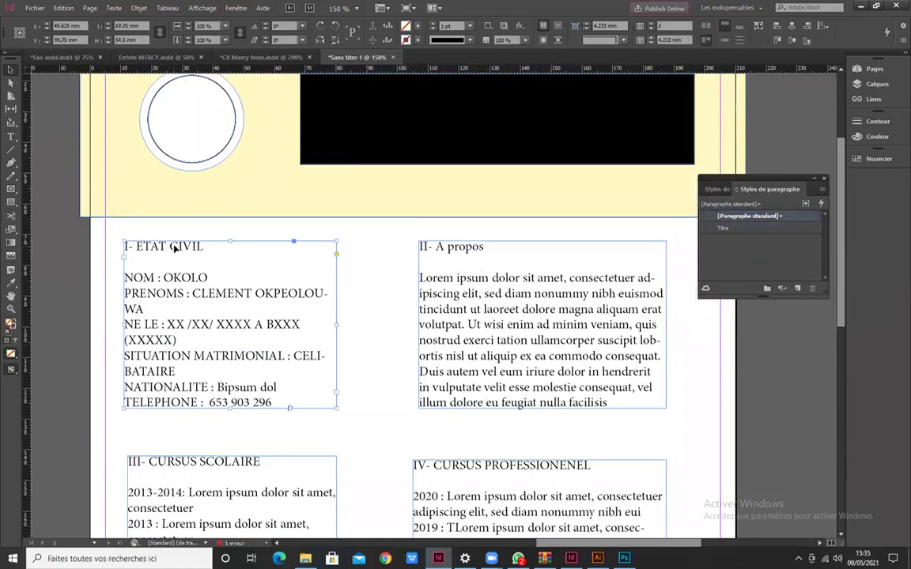
double_click(178, 247)
left_click_drag(205, 247, 122, 247)
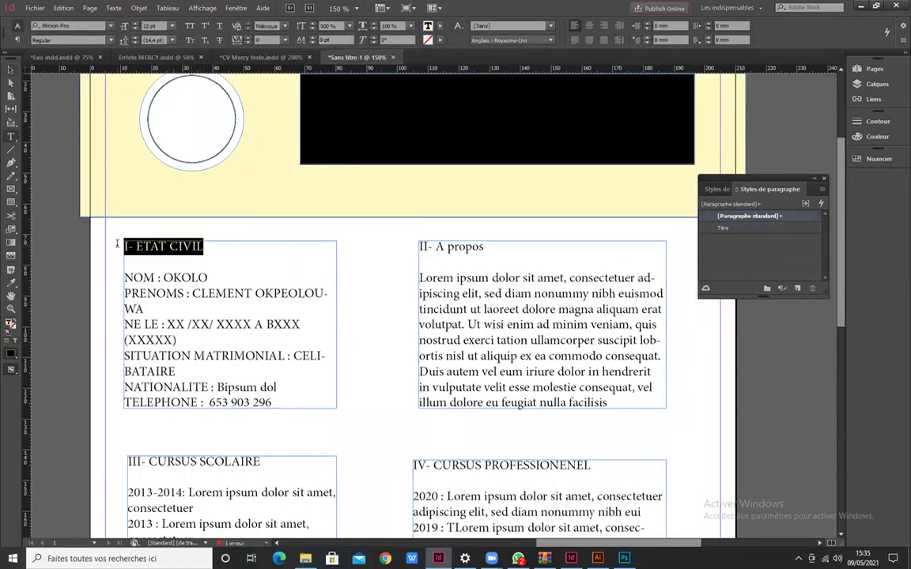
left_click(738, 230)
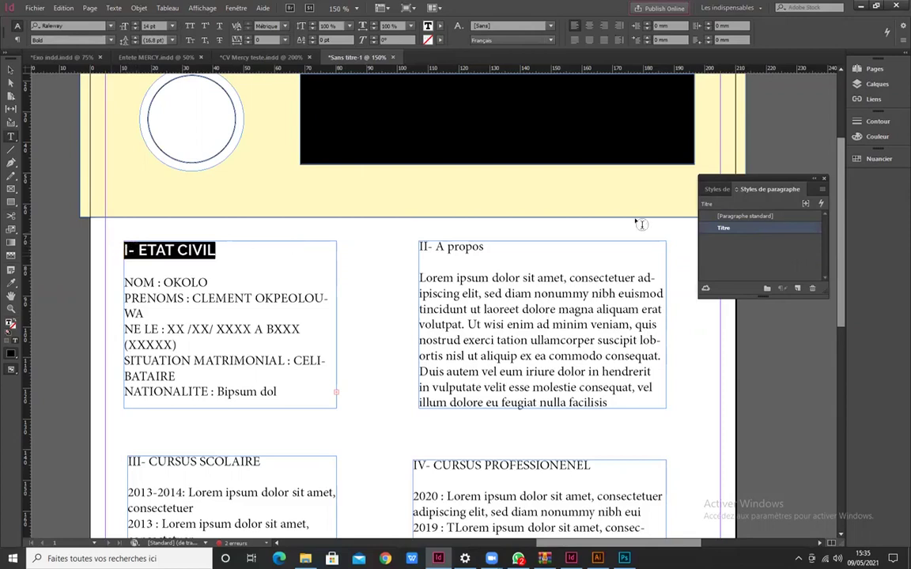
- Edit the Titre style's tab settings to give it a first-line indent of 6.703 mm, with preview enabled
double_click(797, 231)
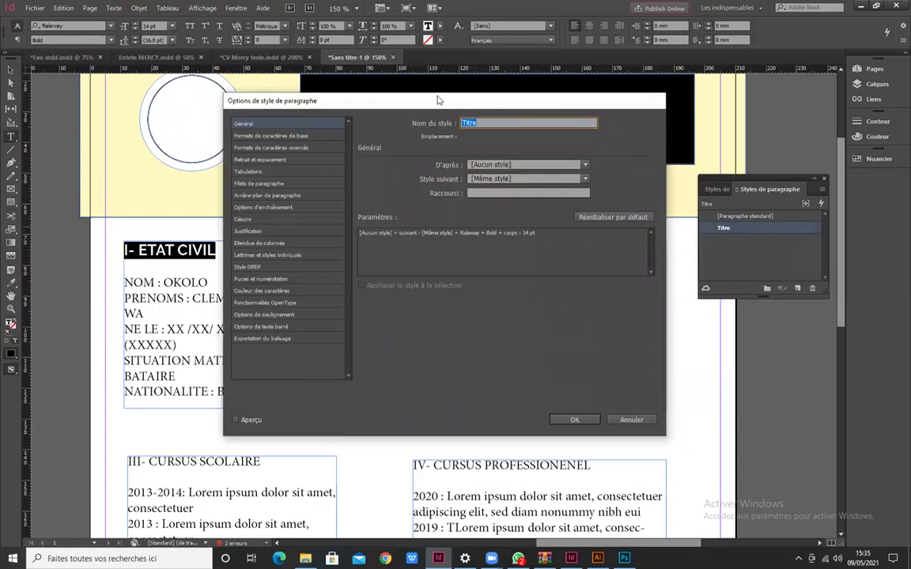
left_click_drag(439, 98, 443, 130)
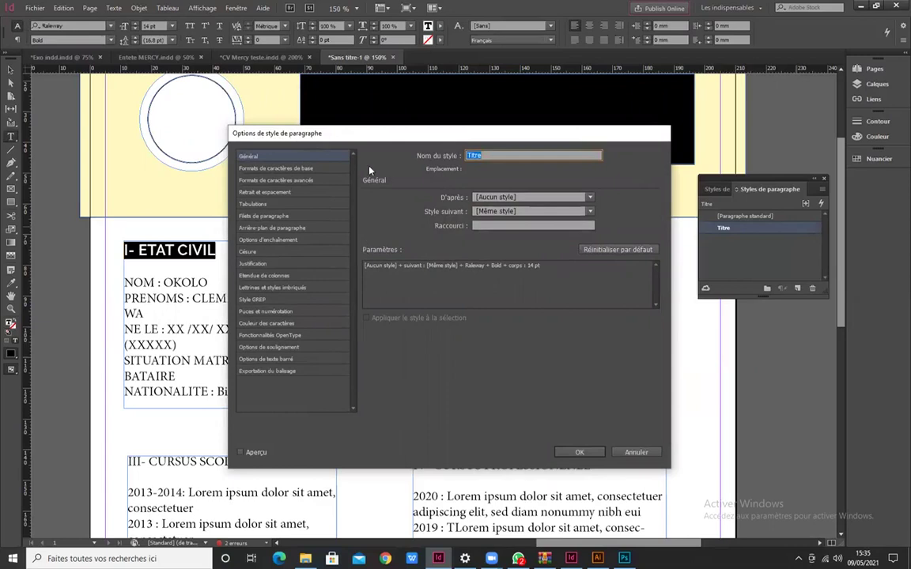
left_click(255, 204)
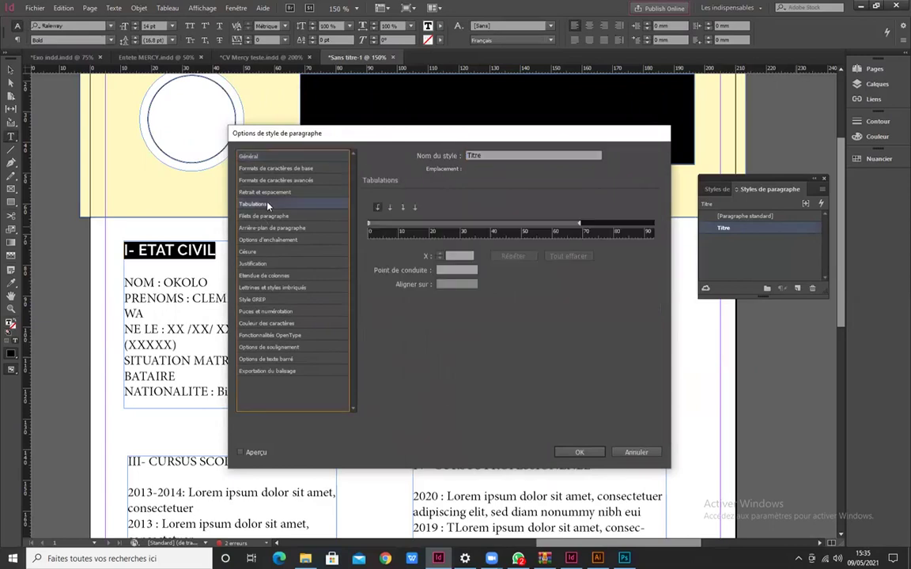
mouse_move(446, 138)
left_mouse_down()
mouse_move(486, 131)
mouse_move(456, 134)
left_mouse_up()
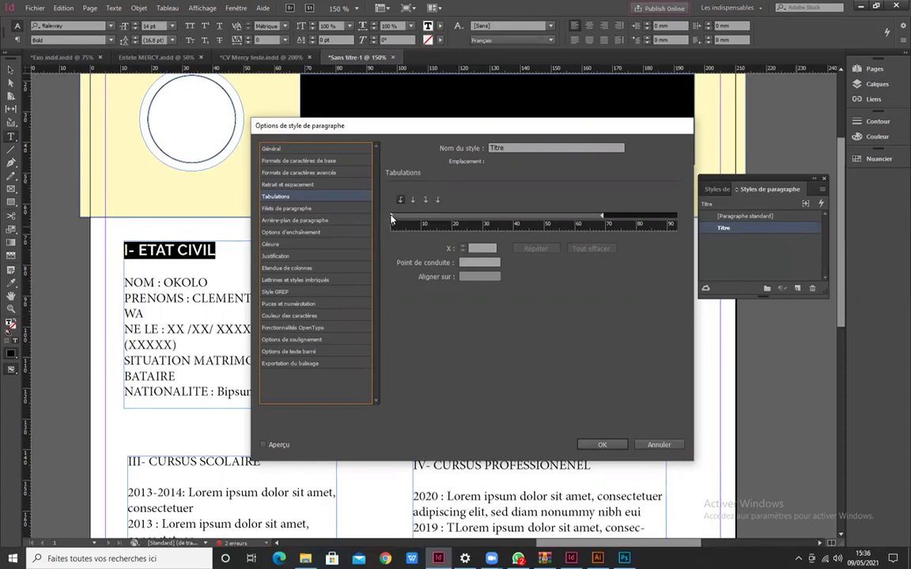
left_click_drag(391, 219, 403, 221)
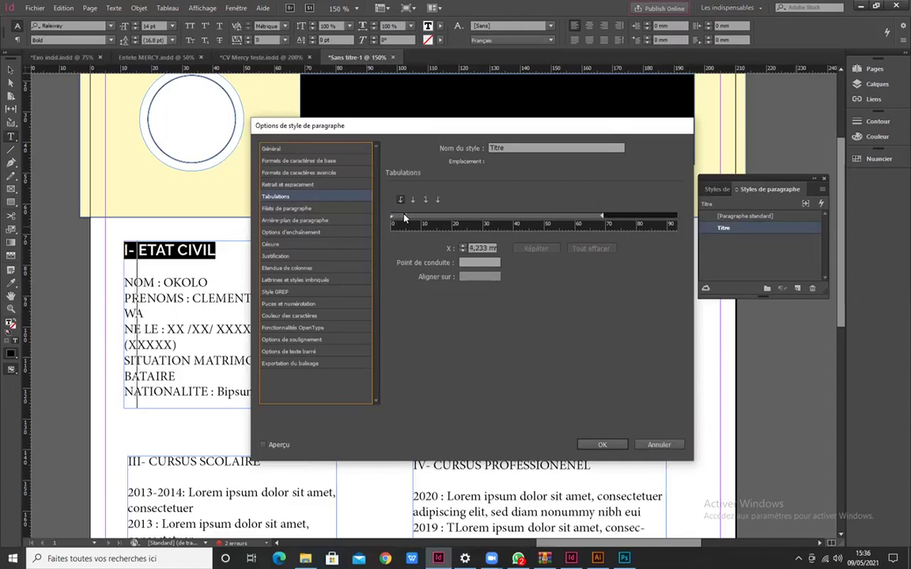
left_click_drag(405, 219, 408, 221)
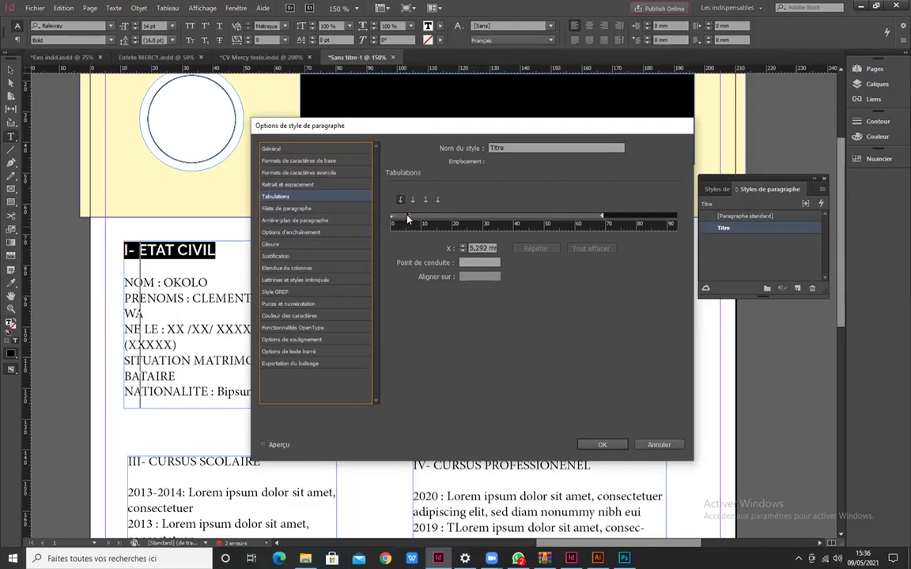
left_click_drag(407, 219, 411, 219)
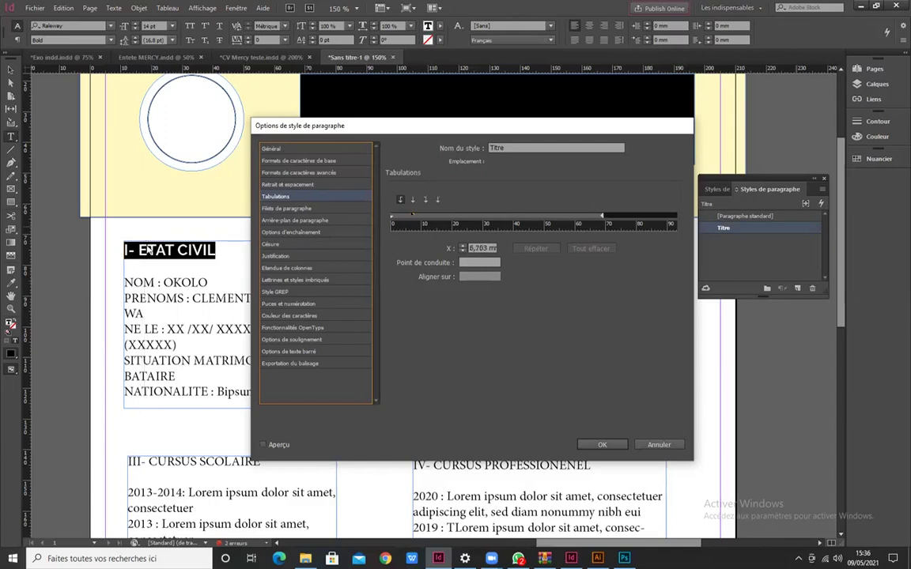
left_click(265, 445)
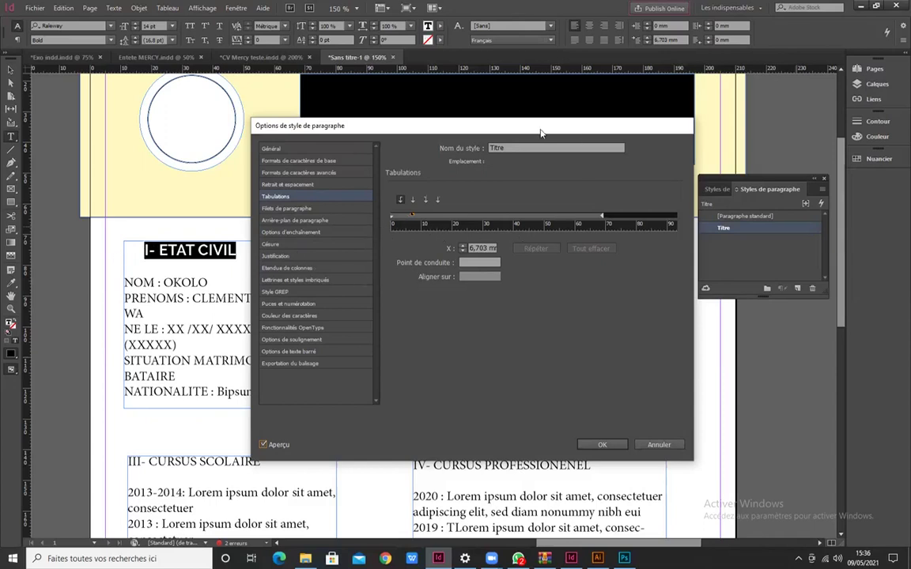
- Turn off hyphenation in the Titre paragraph style
left_click_drag(541, 133, 552, 115)
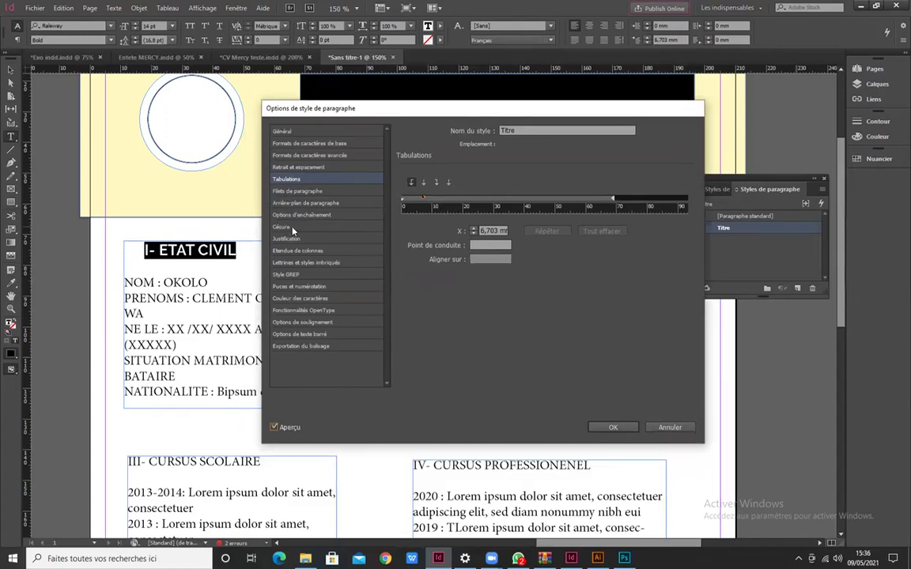
left_click(292, 228)
left_click(407, 173)
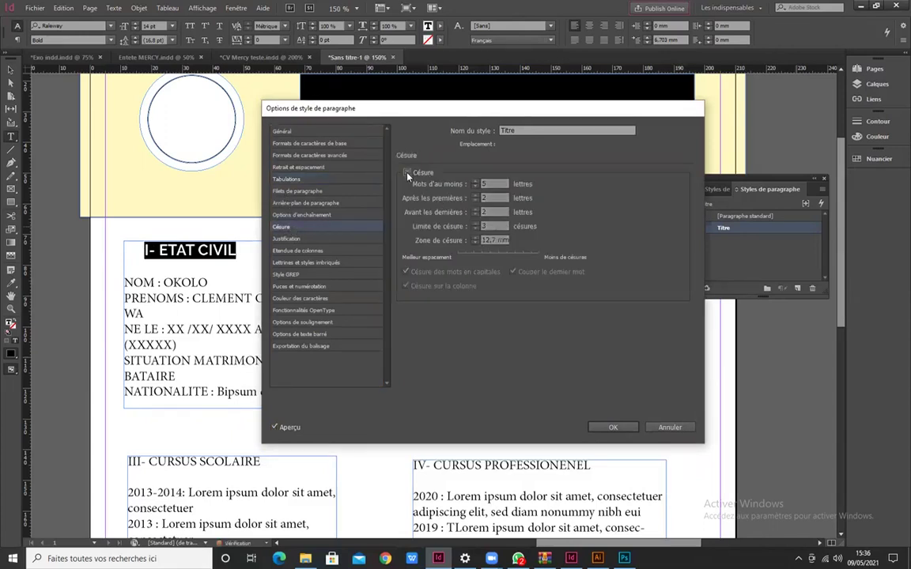
- Set the Titre style's character colour to the dark blue swatch C=100 M=90 J=10 N=0 and confirm the style options
left_click(298, 300)
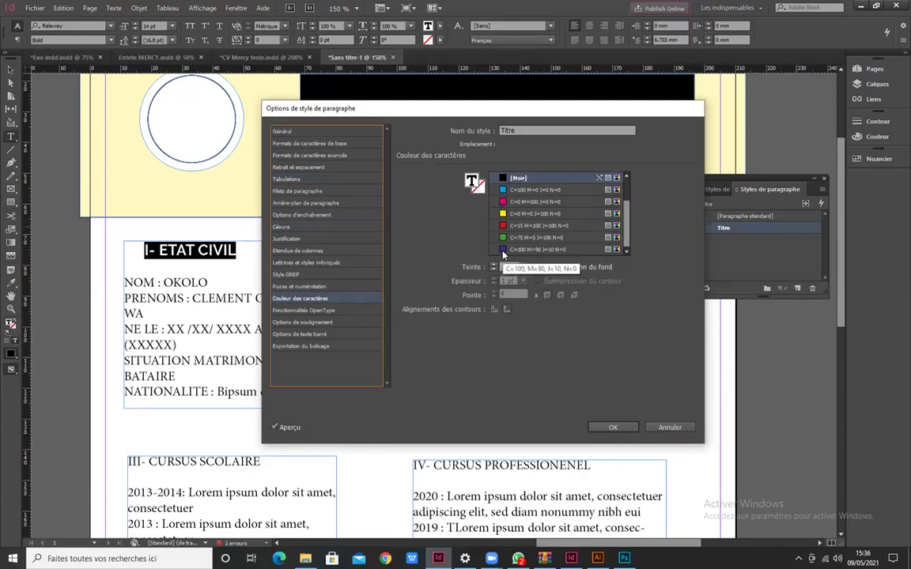
scroll(502, 251, "up", 2)
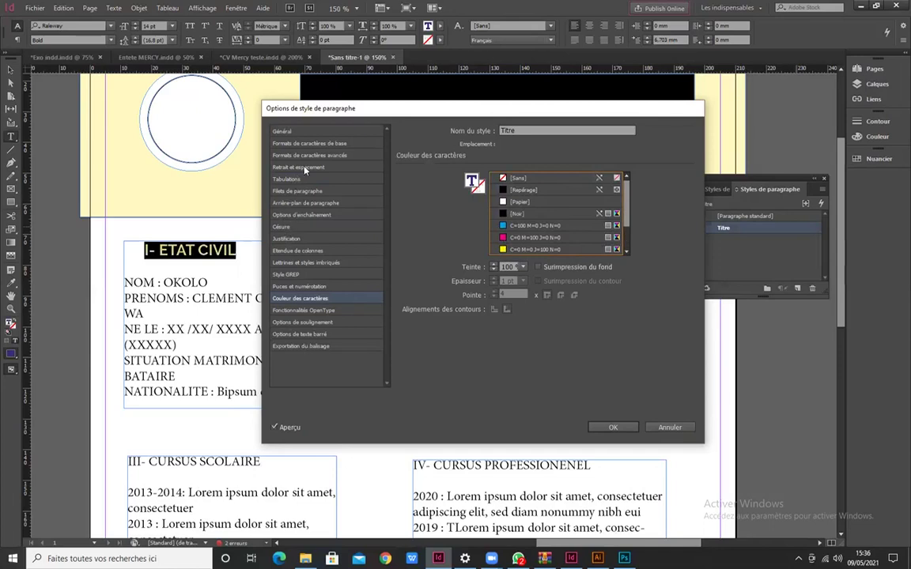
left_click_drag(441, 115, 401, 119)
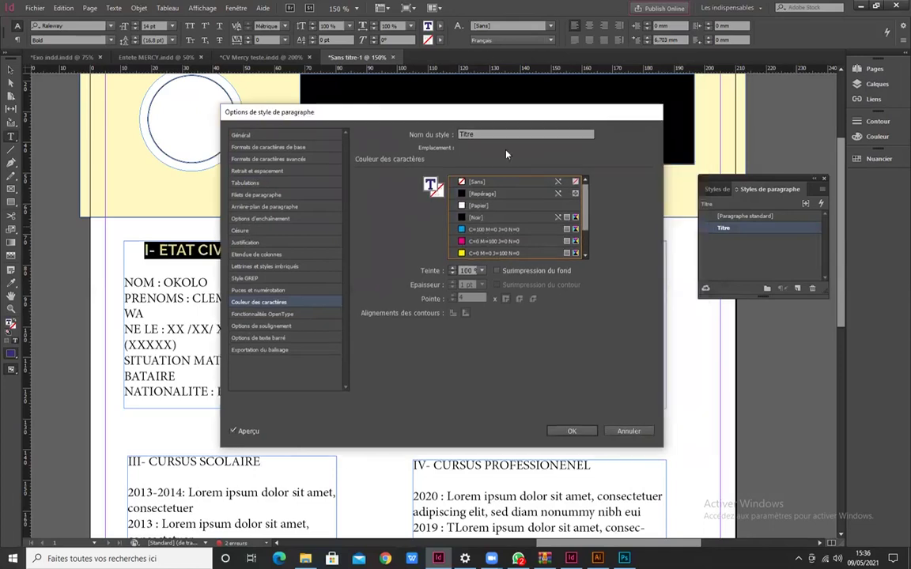
left_click(572, 431)
left_click(170, 263)
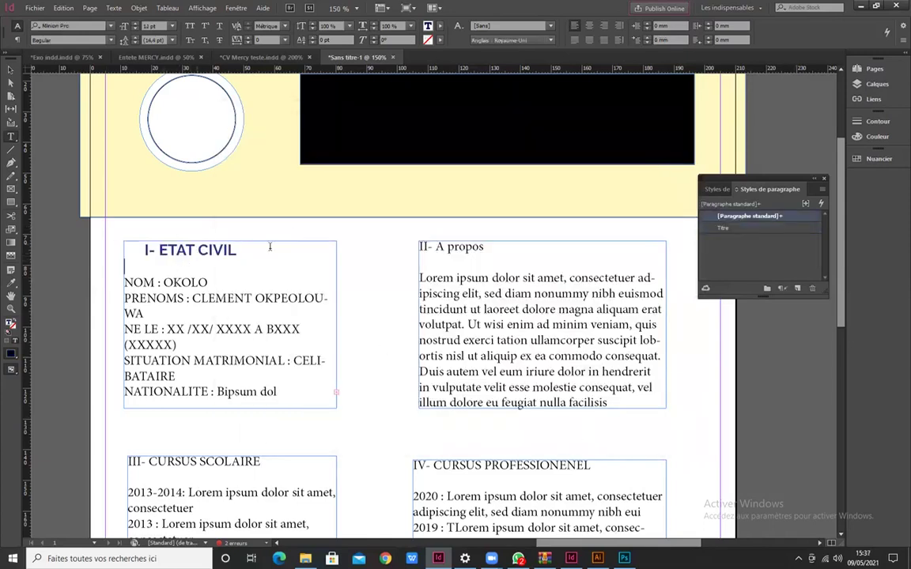
- Apply the Titre paragraph style to the "II- A propos" heading
scroll(168, 338, "up", 1)
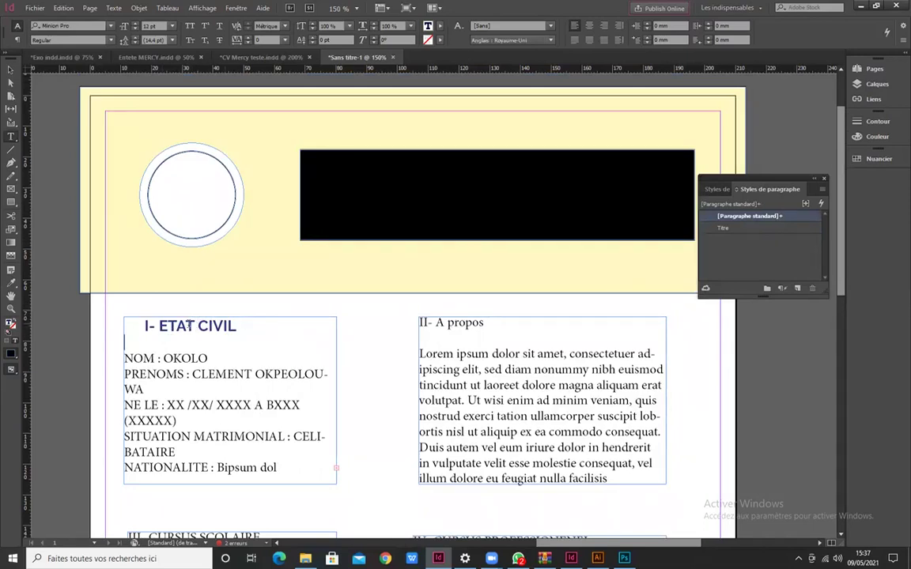
left_click(10, 70)
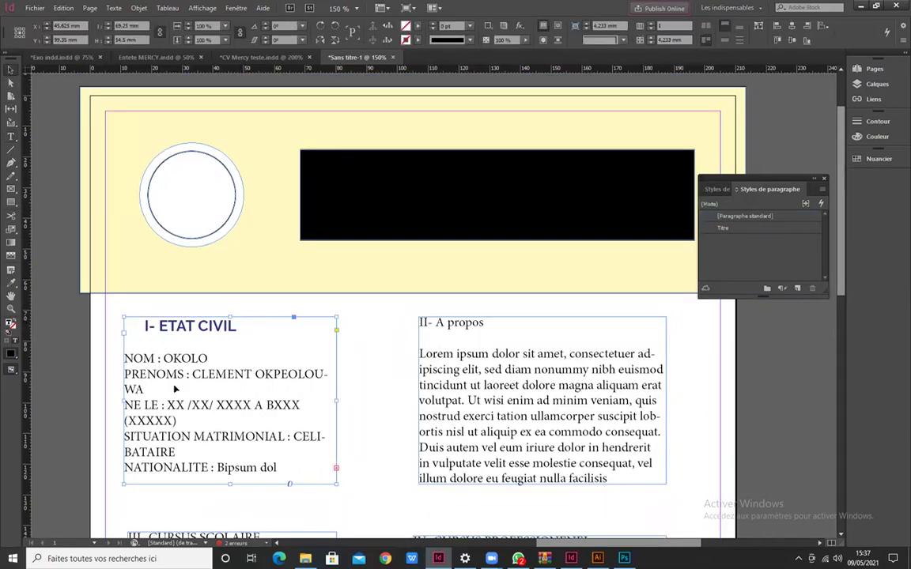
scroll(293, 373, "down", 3)
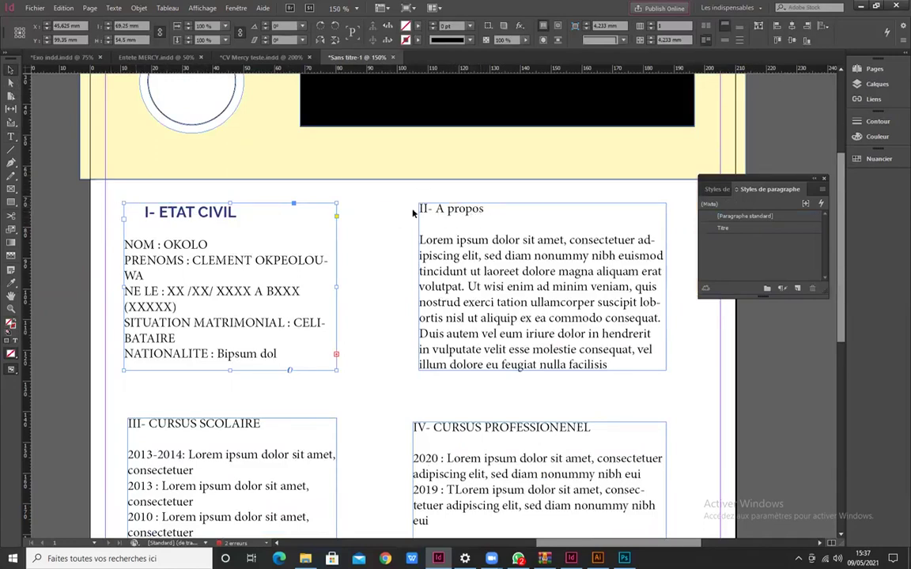
left_click(11, 136)
left_click_drag(486, 209, 420, 209)
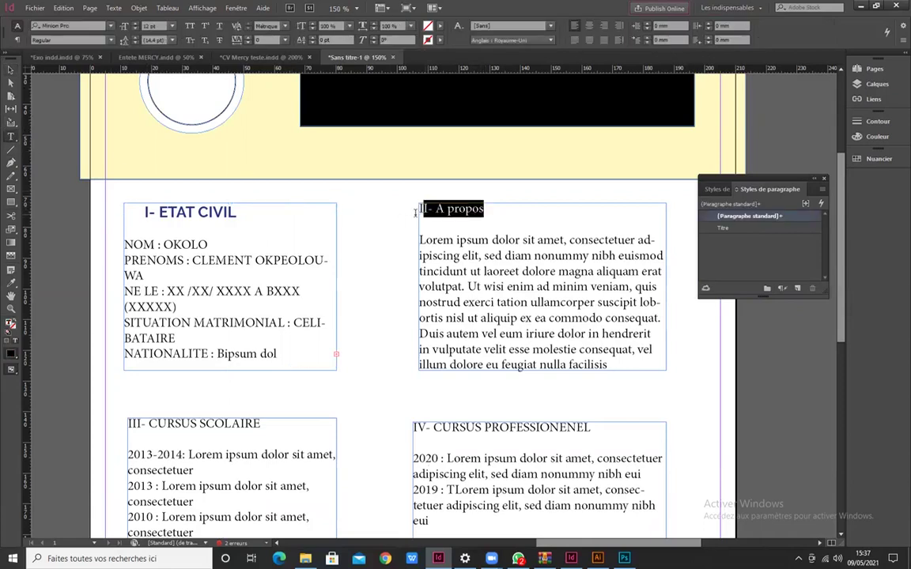
left_click(755, 229)
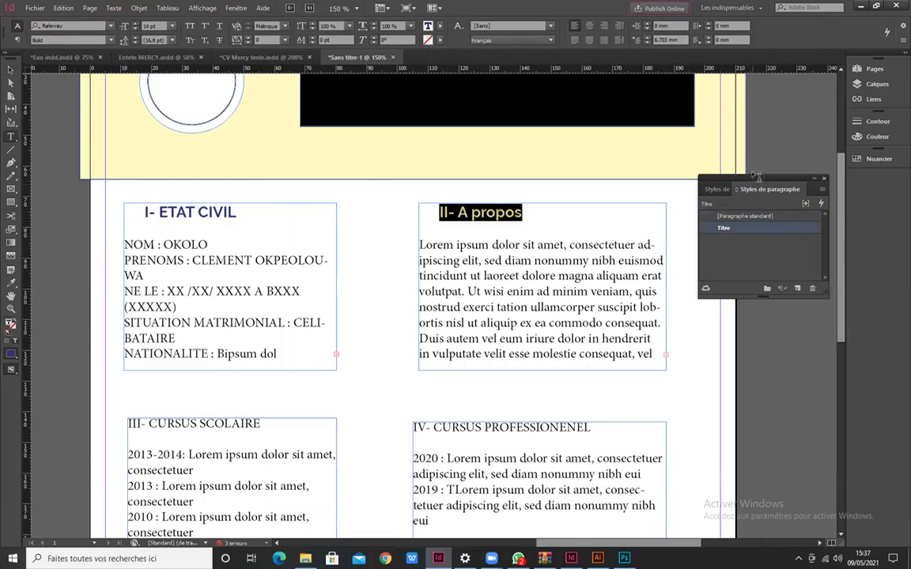
- Apply the Titre paragraph style to the "III- CURSUS SCOLAIRE" and "IV- CURSUS PROFESSIONENEL" headings
left_click_drag(751, 179, 748, 158)
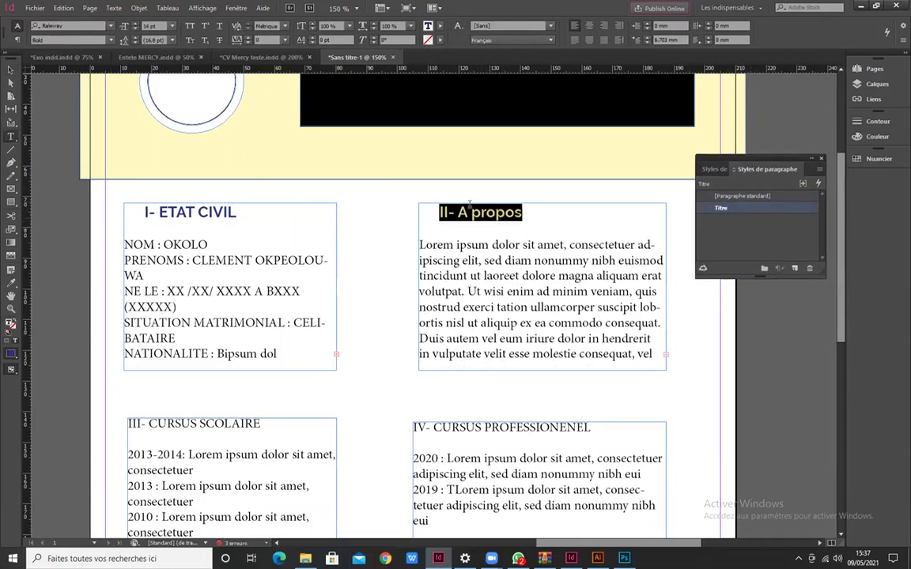
scroll(469, 204, "down", 3)
left_click_drag(261, 310, 109, 312)
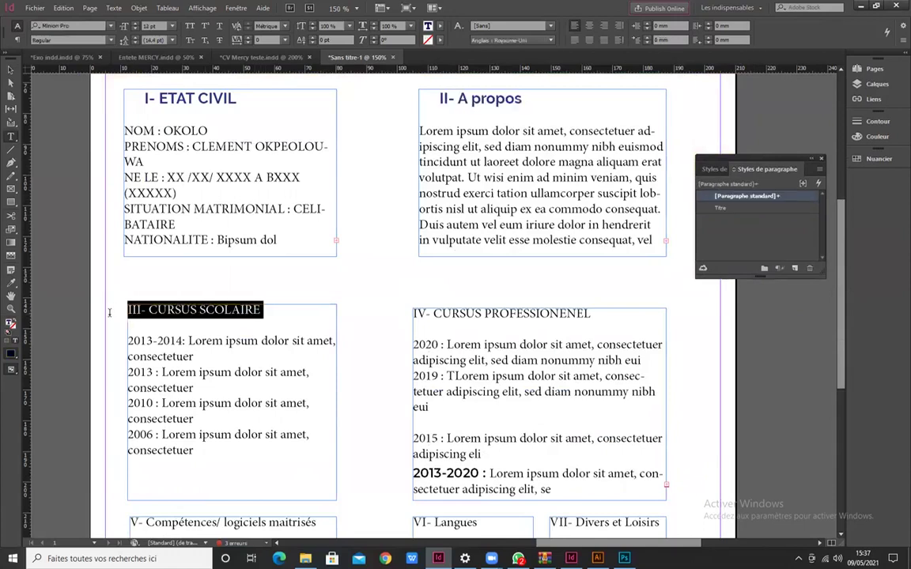
left_click(738, 208)
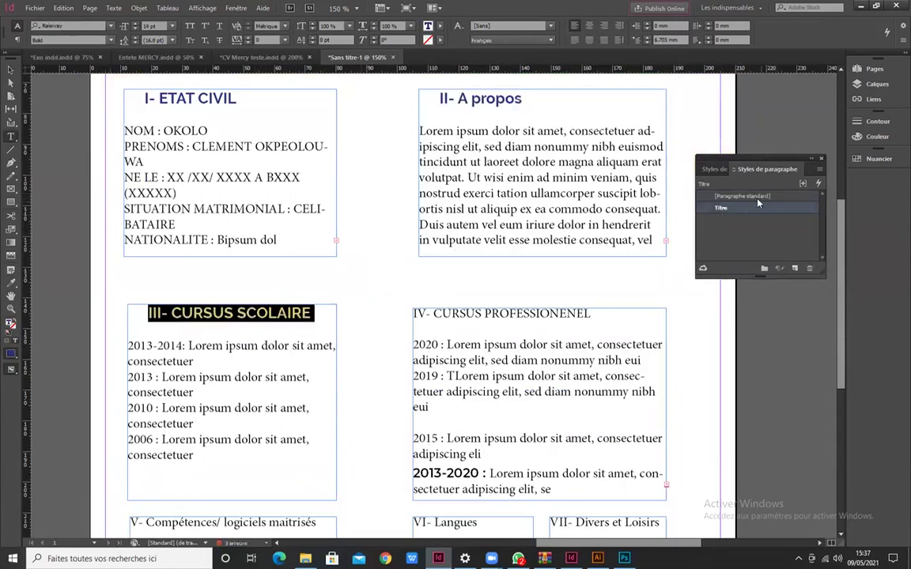
left_click_drag(595, 315, 412, 314)
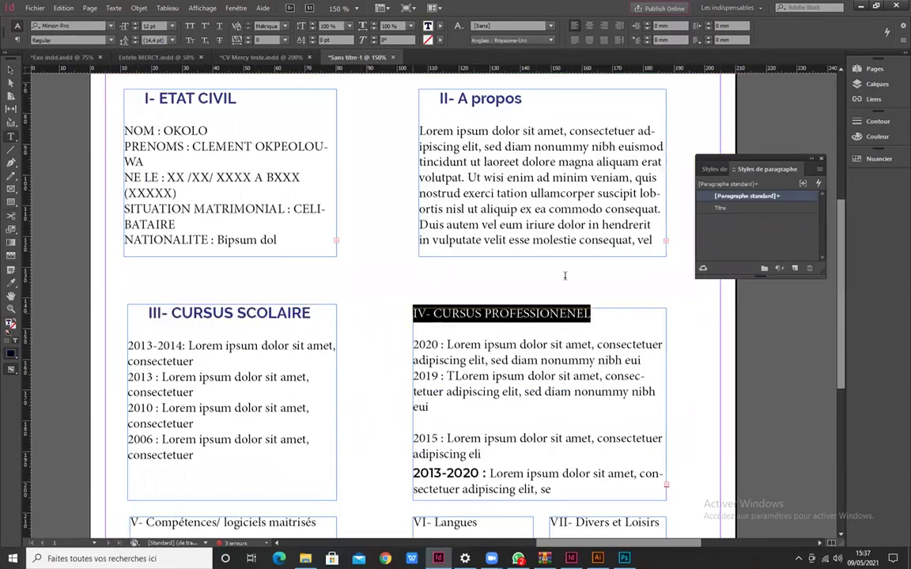
left_click(720, 208)
- Apply the Titre paragraph style to the "V- Compétences/ logiciels maitrisés" heading
scroll(535, 403, "down", 3)
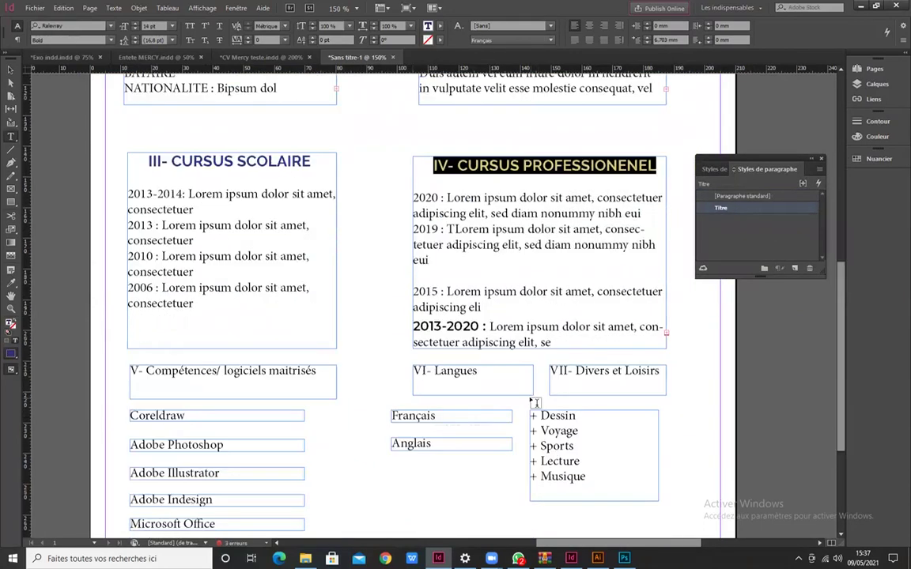
scroll(535, 403, "down", 2)
left_click_drag(319, 257, 128, 257)
left_click(743, 210)
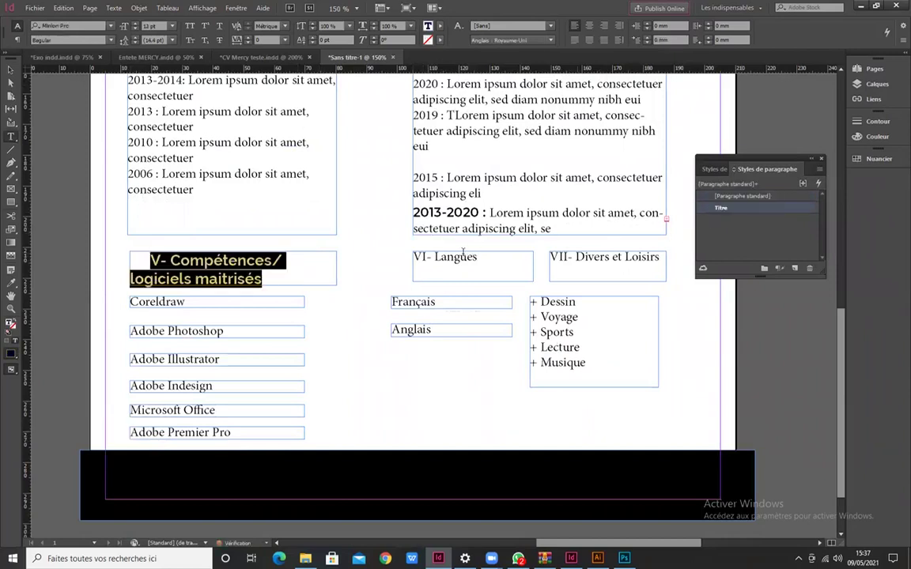
- Apply the Titre paragraph style to the "VI- Langues" and "VII- Divers et Loisirs" headings
left_click_drag(484, 258, 413, 258)
left_click(742, 209)
left_click_drag(661, 257, 549, 257)
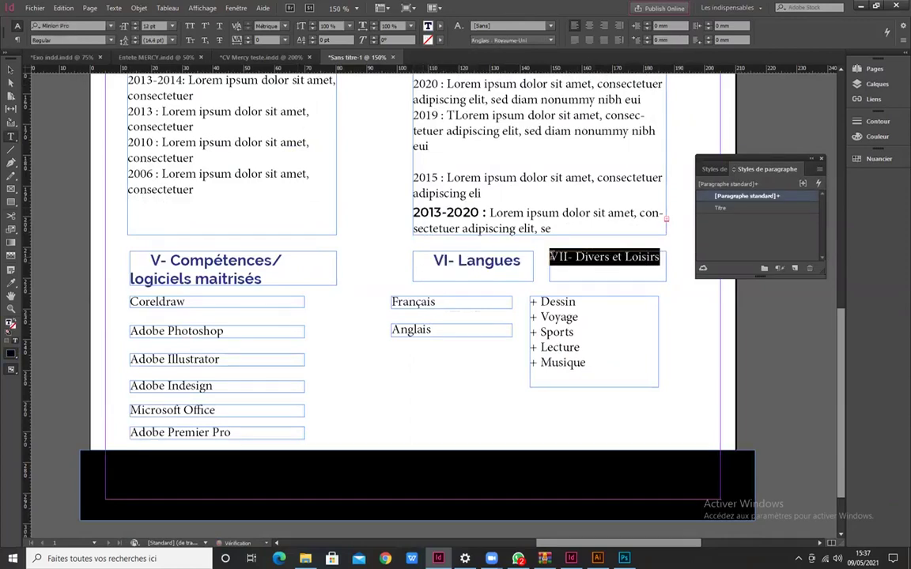
left_click(764, 210)
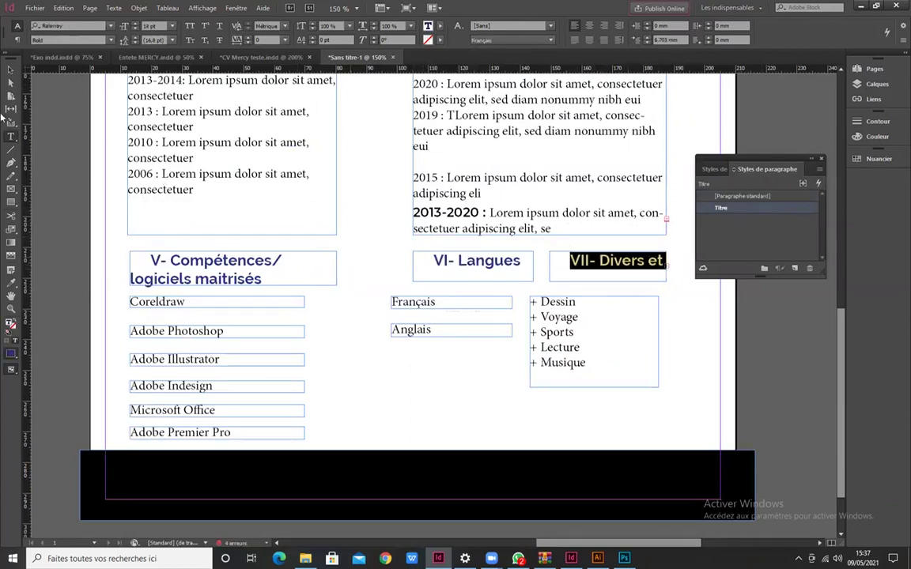
left_click(11, 69)
left_click(463, 261)
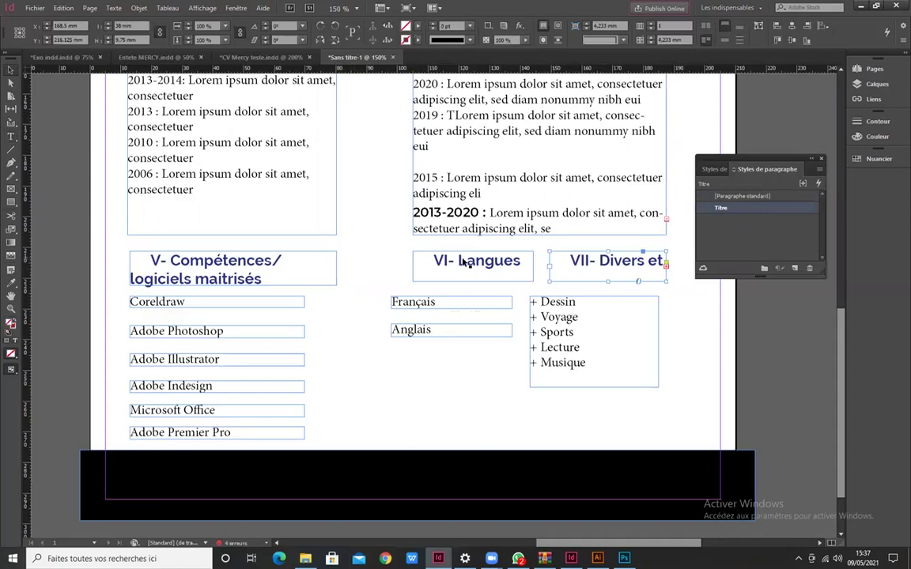
left_click(589, 272)
- Select the "II- A propos" heading text and check its font in the font family list
scroll(295, 321, "down", 1)
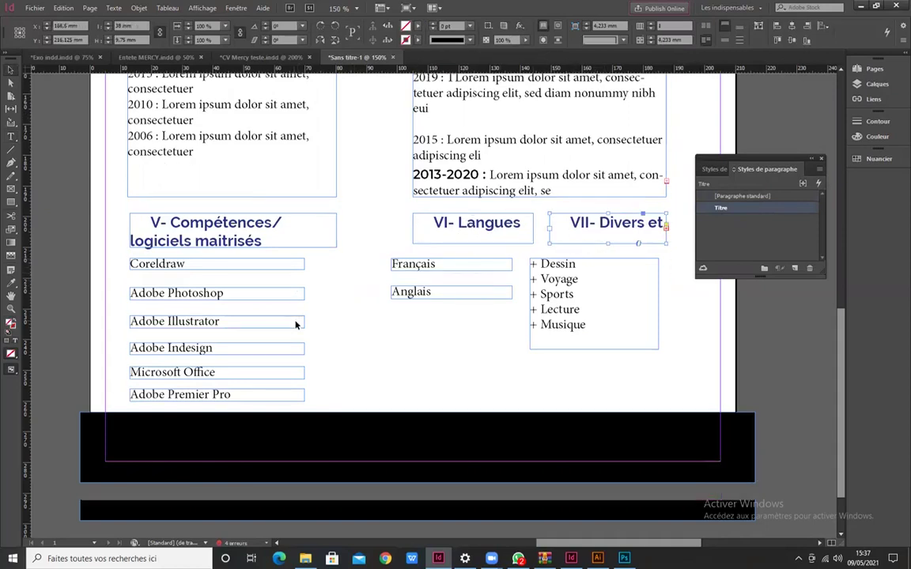
scroll(388, 303, "up", 2)
scroll(240, 270, "up", 6)
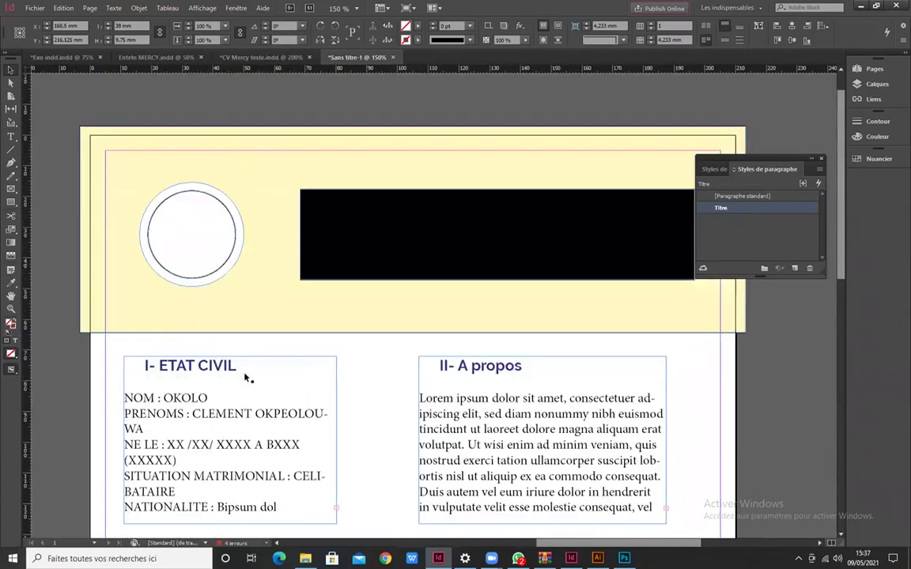
scroll(248, 379, "down", 3)
double_click(495, 212)
left_click_drag(522, 214, 437, 213)
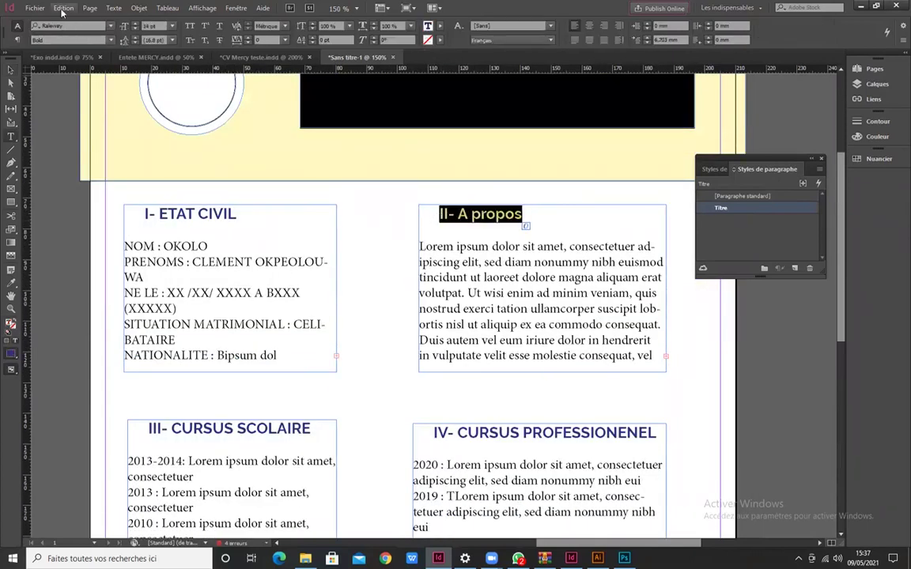
left_click(111, 27)
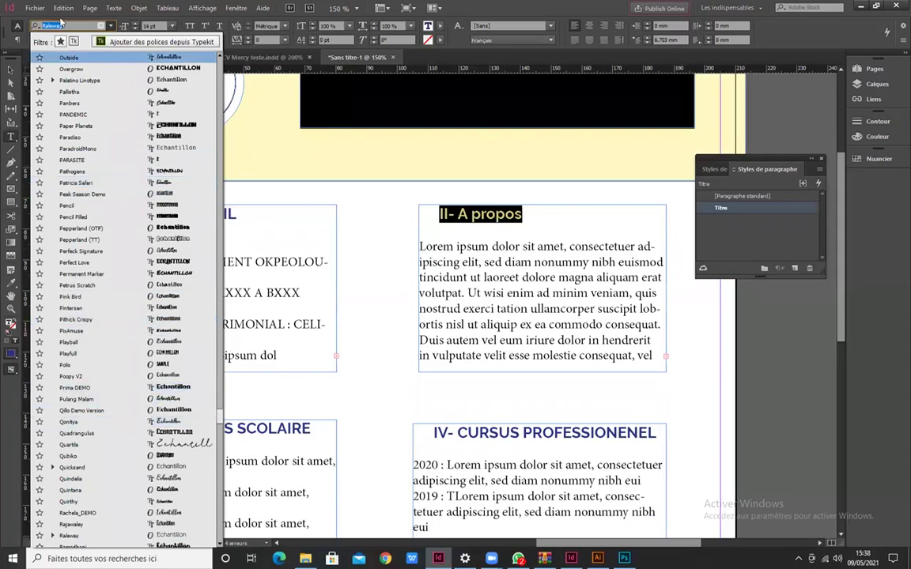
left_click(111, 26)
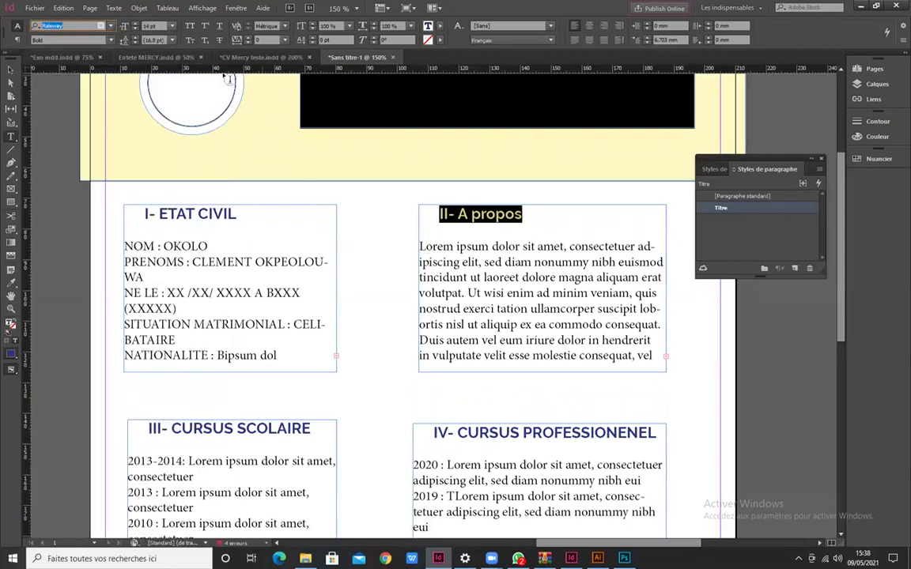
- Review the styled section headings across the whole CV page at 100% zoom with nothing selected
scroll(329, 324, "down", 3)
scroll(364, 318, "down", 3)
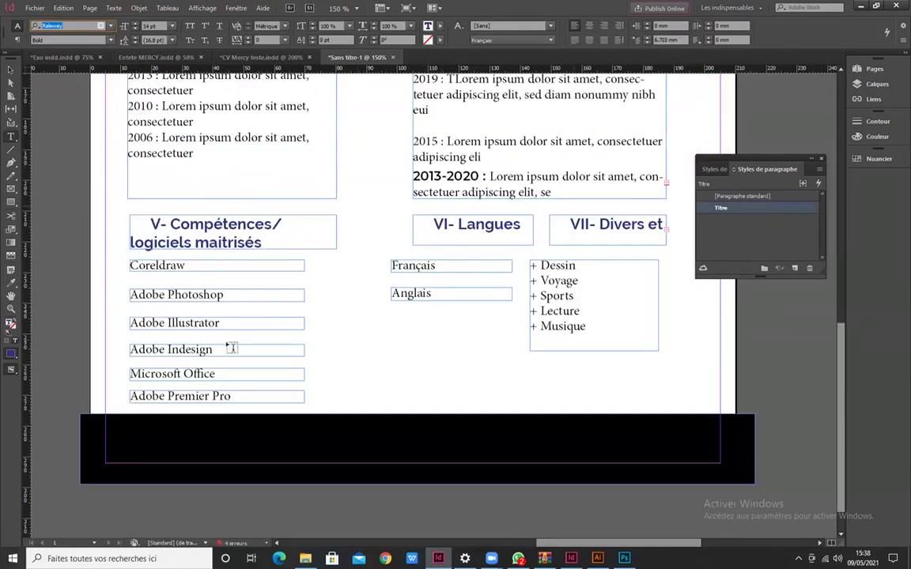
key("ctrl+1")
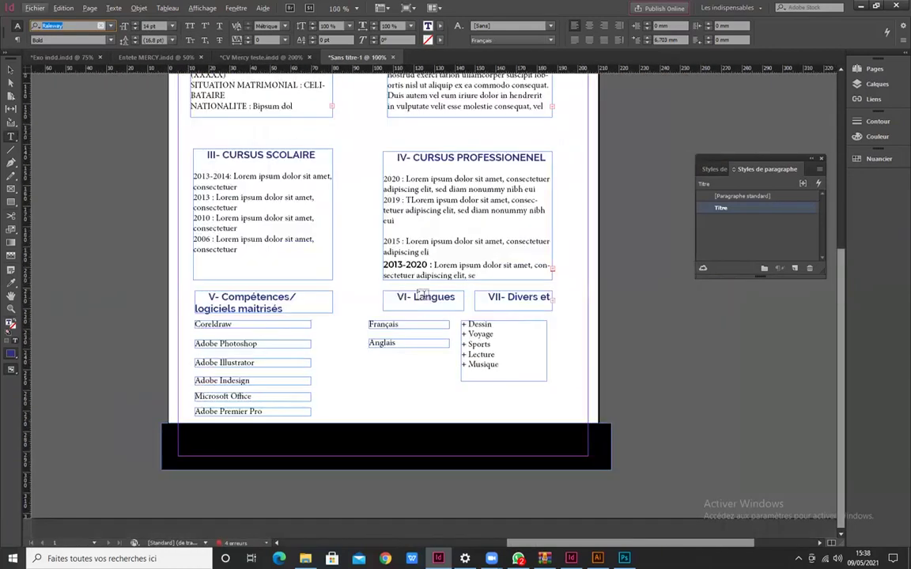
scroll(316, 269, "up", 5)
key("Escape")
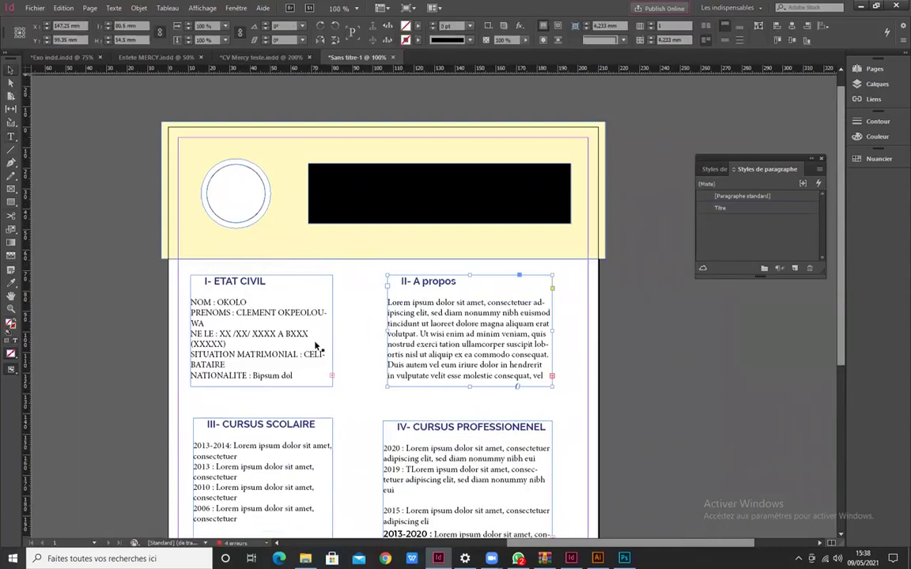
scroll(333, 298, "down", 3)
left_click(619, 254)
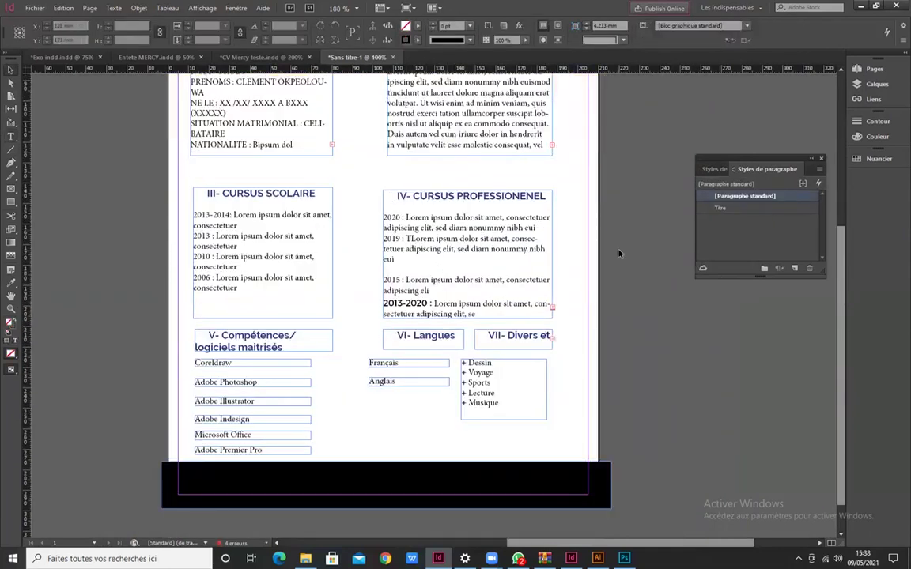
scroll(382, 289, "up", 3)
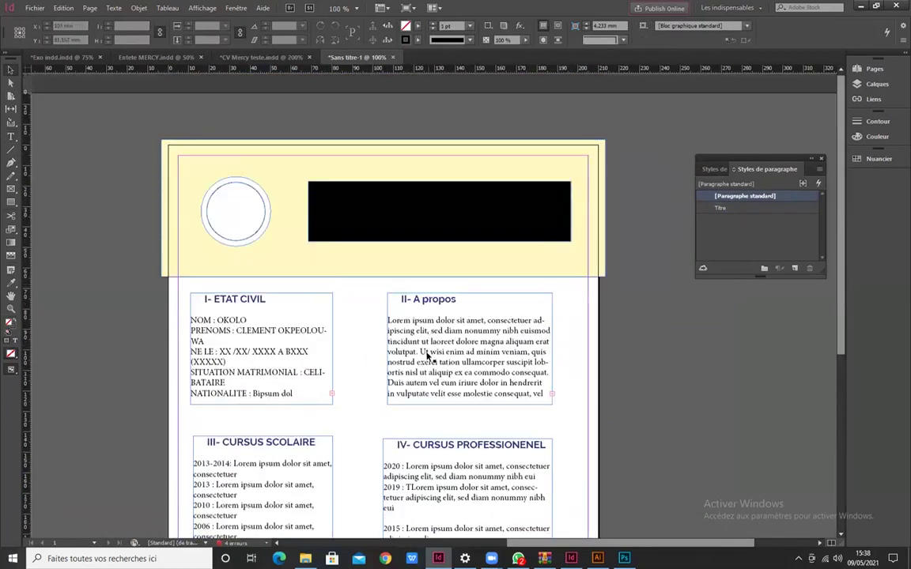
scroll(376, 360, "down", 2)
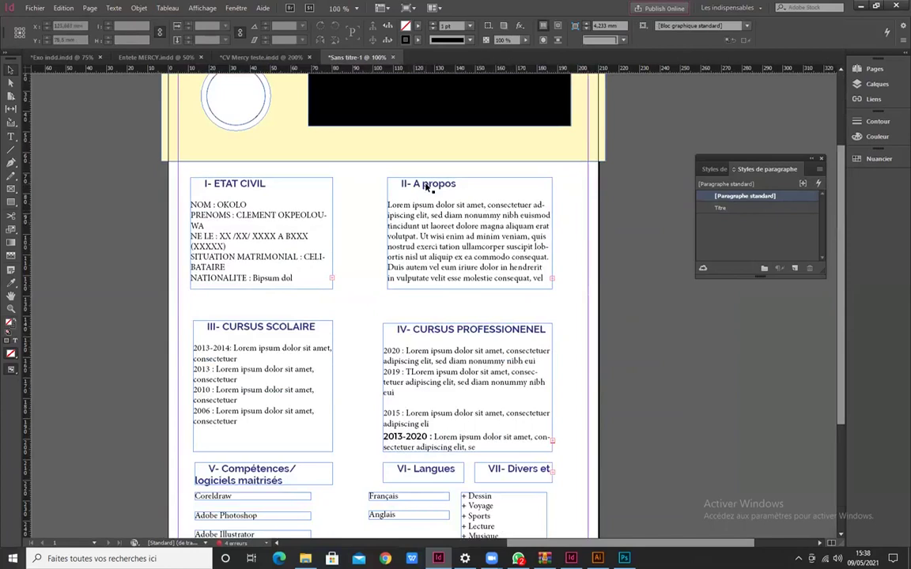
- Make Titre the current paragraph style with no object selected and close the paragraph styles panel
left_click(737, 209)
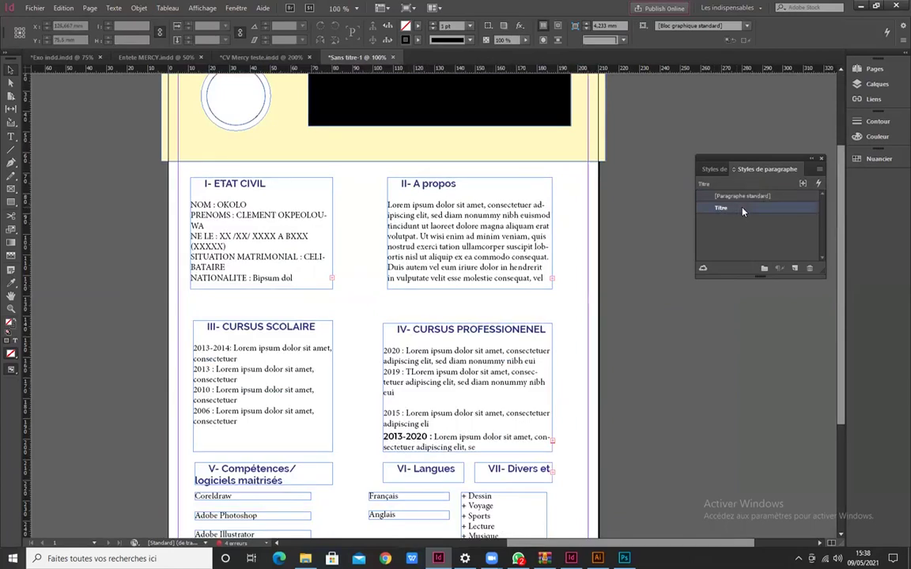
left_click(822, 160)
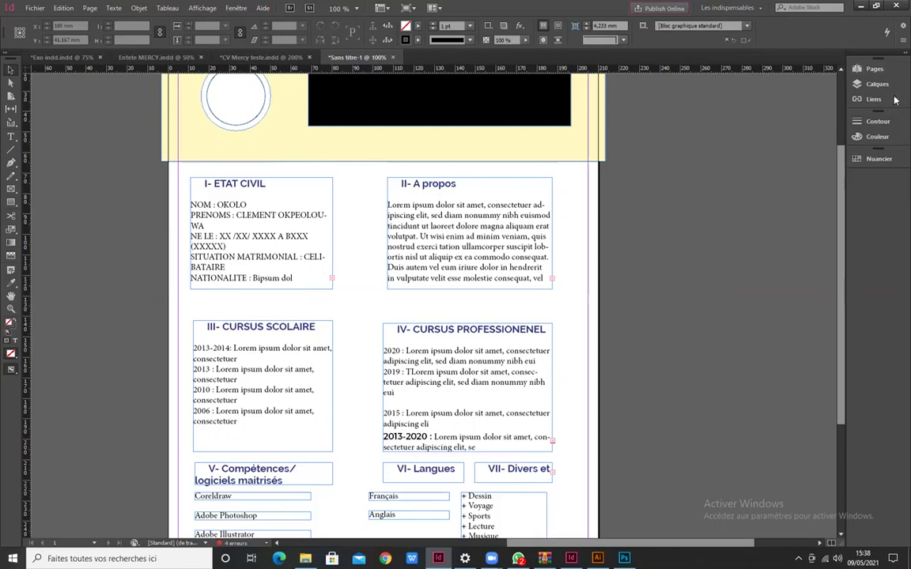
left_click(861, 72)
left_click(857, 84)
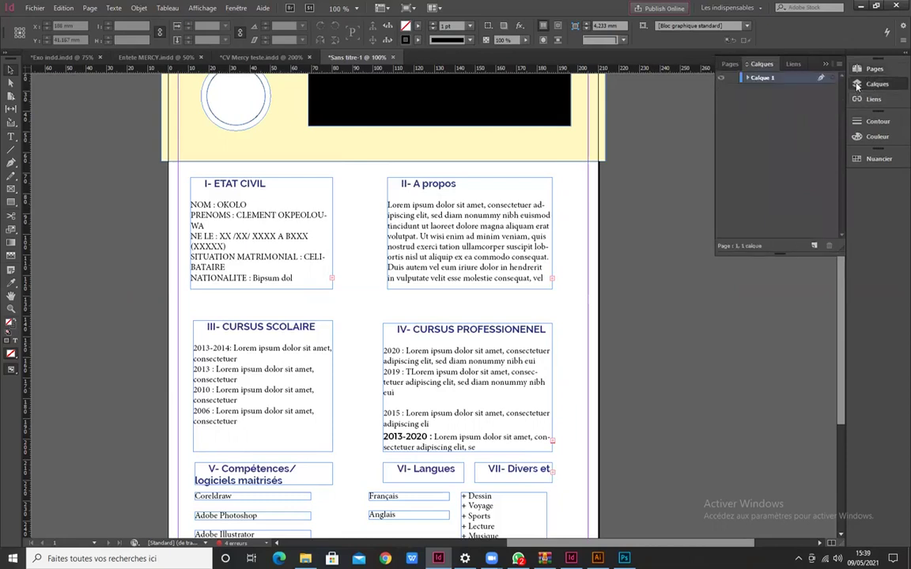
left_click(874, 121)
left_click(874, 136)
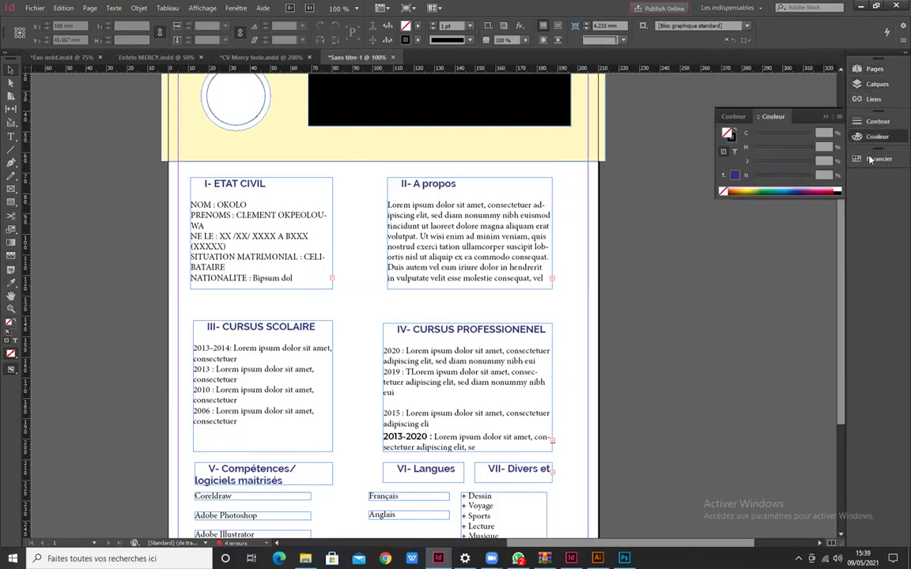
left_click(870, 160)
left_click(874, 161)
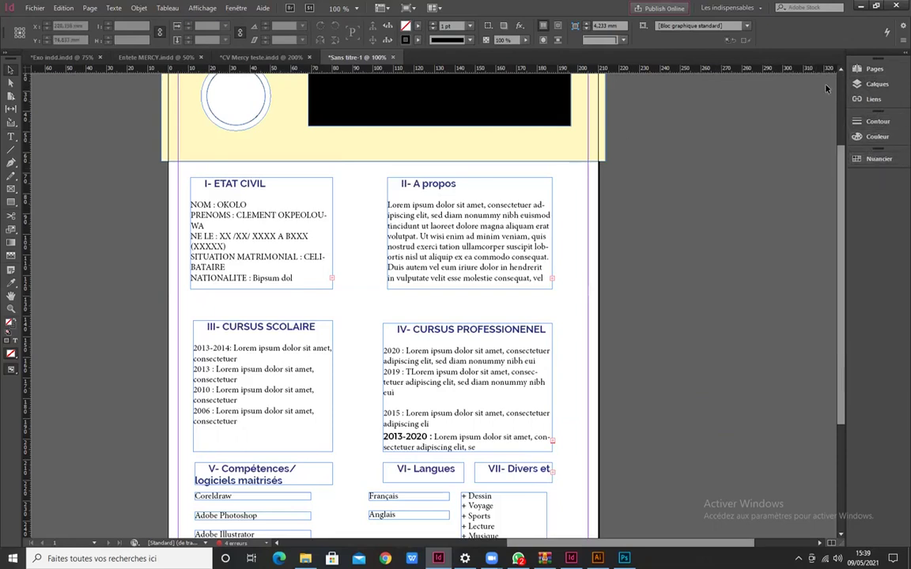
- Show the paragraph styles panel again and place it beside the page
left_click(236, 9)
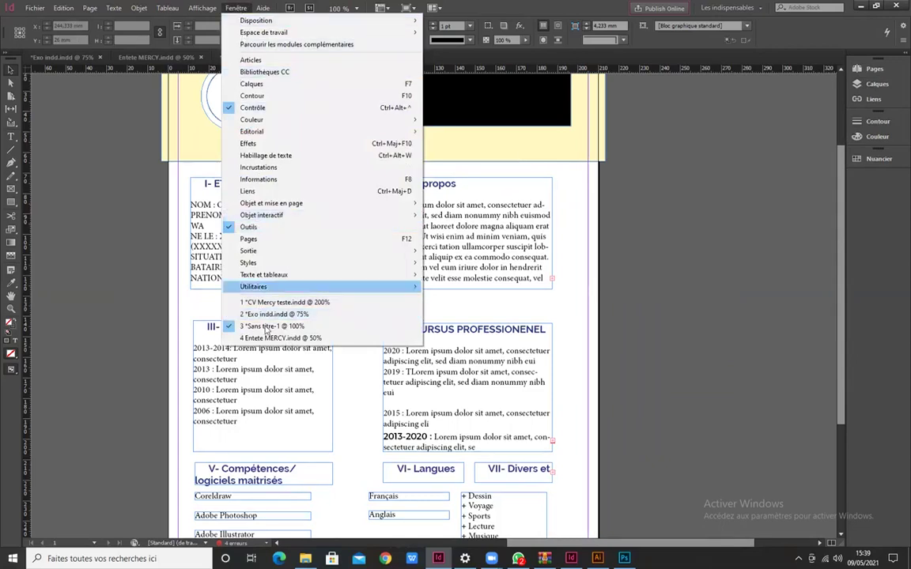
mouse_move(275, 269)
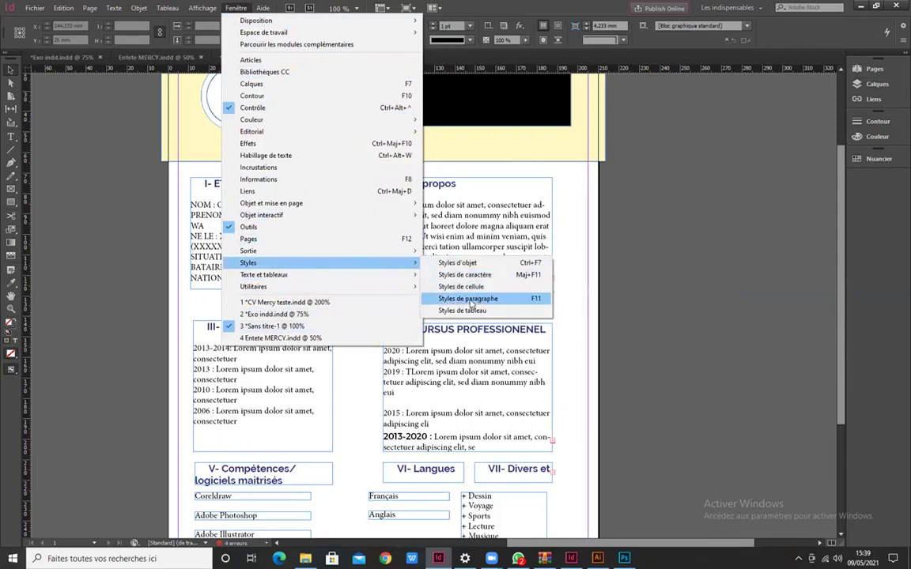
left_click(468, 299)
left_click_drag(717, 148, 682, 163)
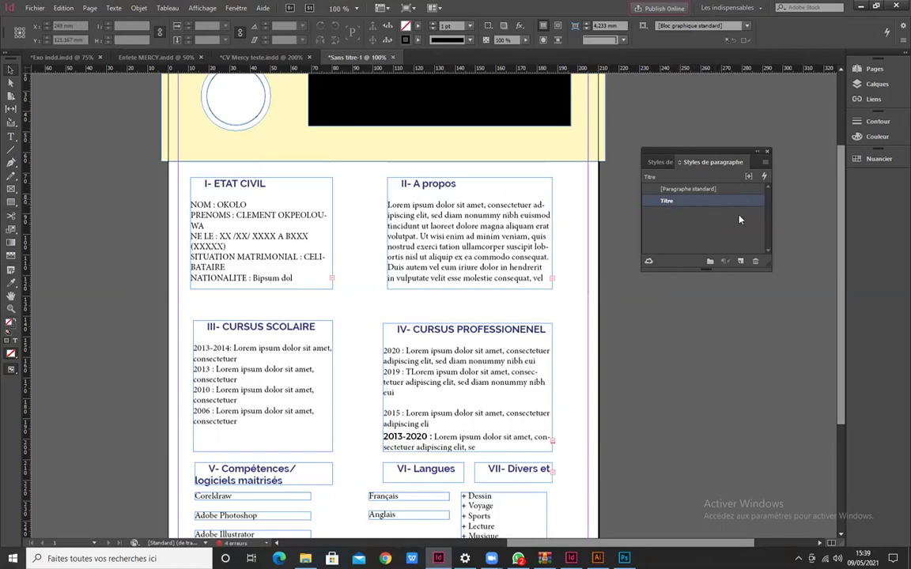
- Delete the Titre paragraph style, replacing it with [Paragraphe standard], and move the styles panel clear of the page
left_click(755, 263)
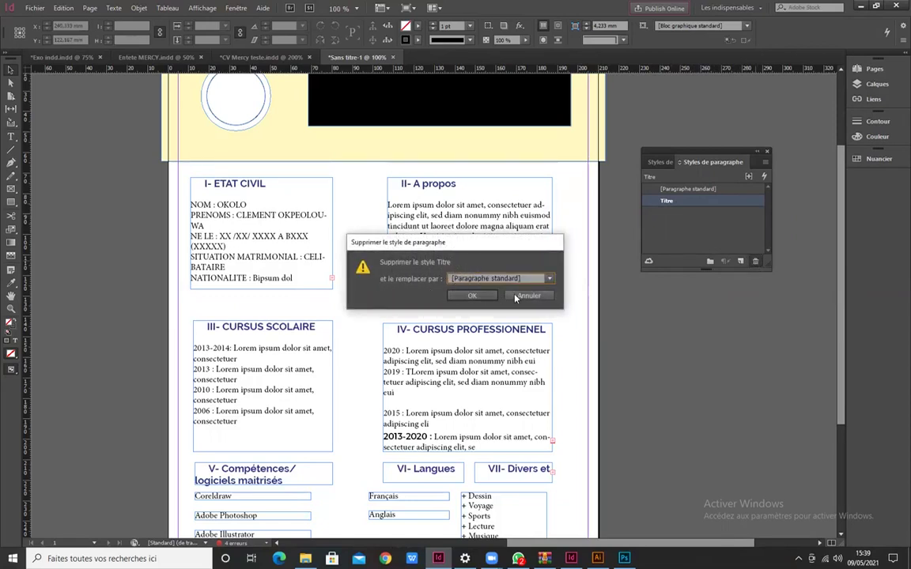
left_click(479, 298)
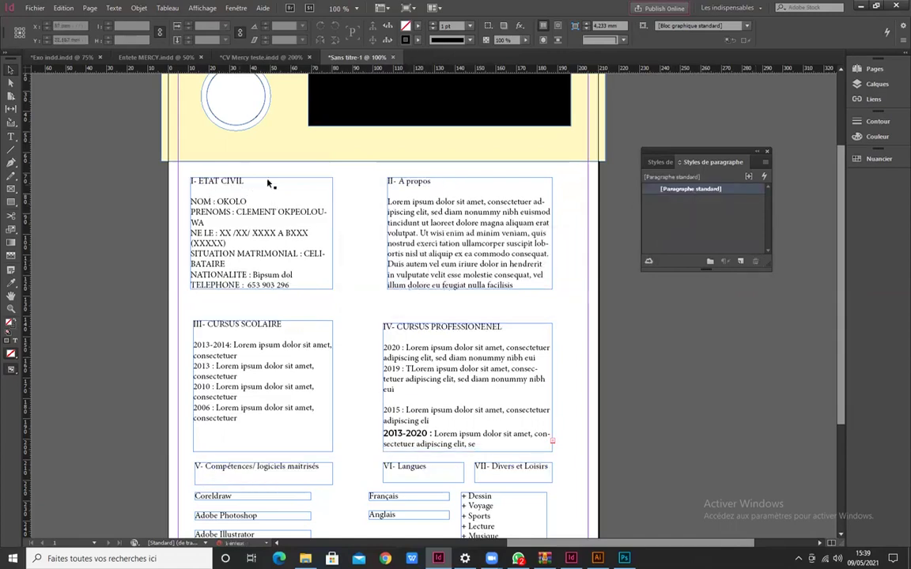
left_click_drag(723, 155, 757, 145)
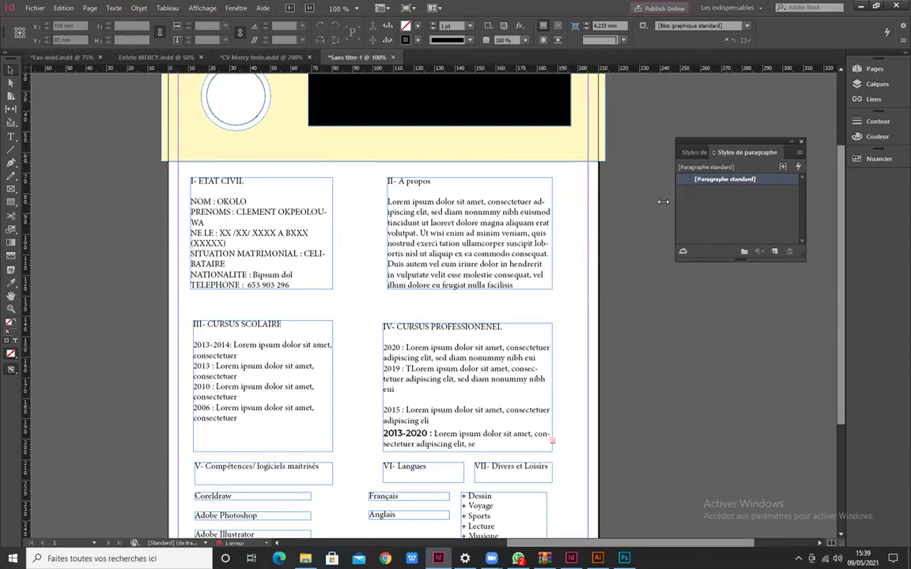
left_click(458, 258)
left_click(624, 280)
scroll(202, 197, "up", 2)
scroll(250, 181, "down", 2)
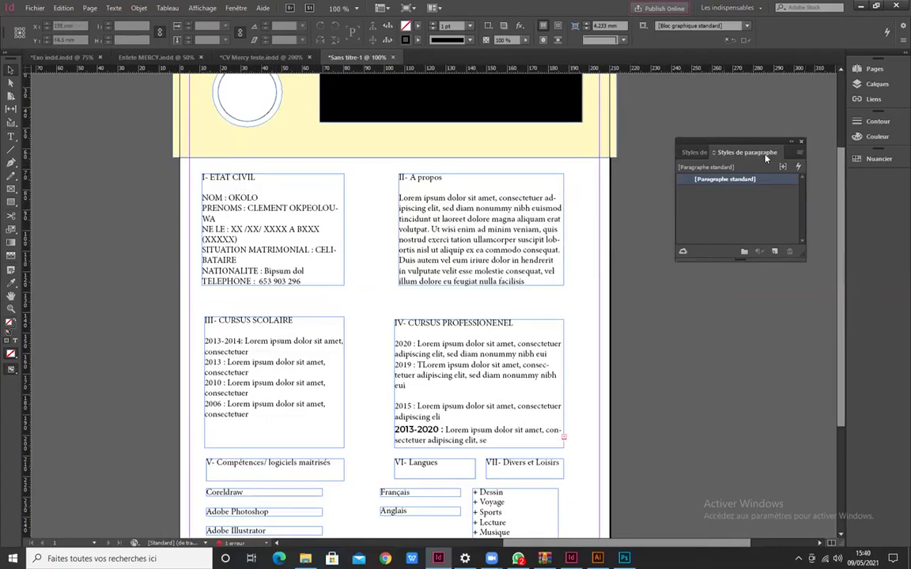
left_click(694, 154)
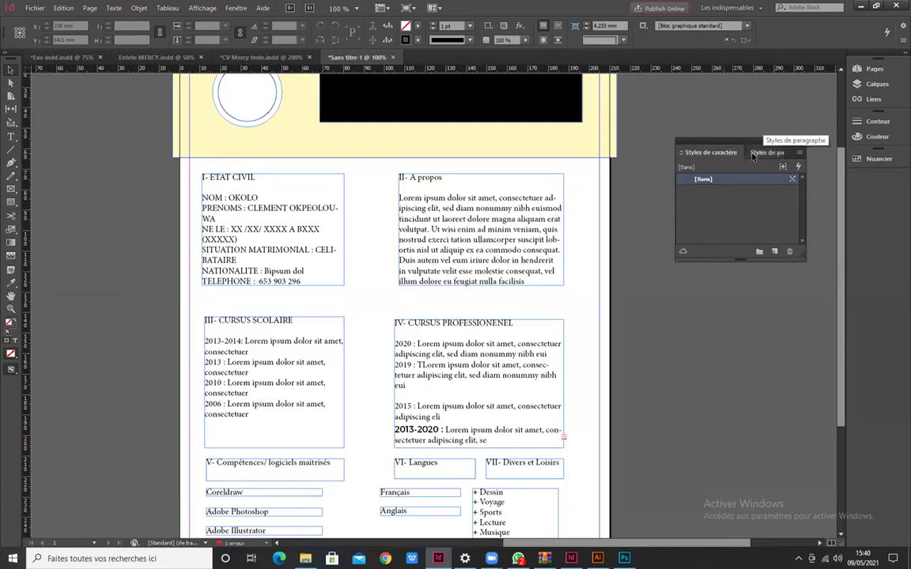
left_click(753, 155)
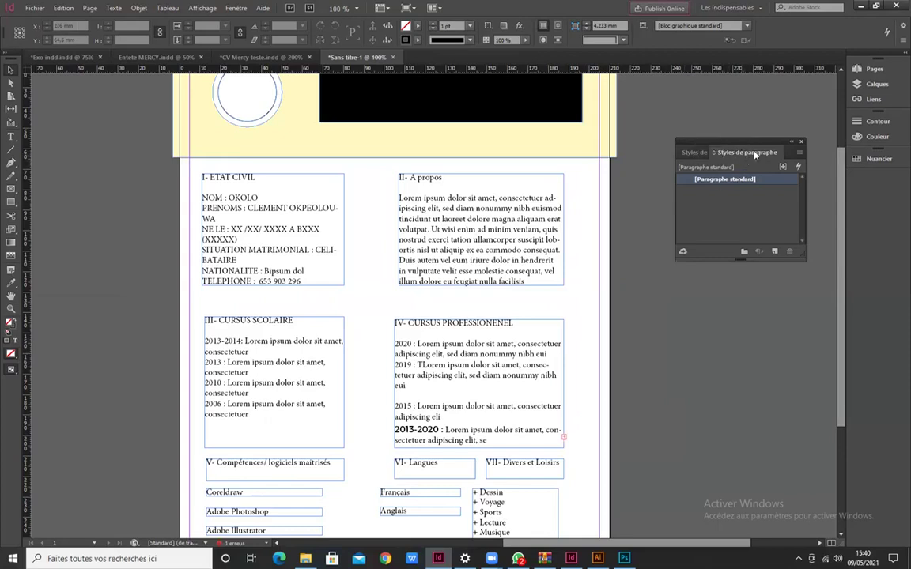
- Create a new paragraph style and name it Titre
left_click(799, 153)
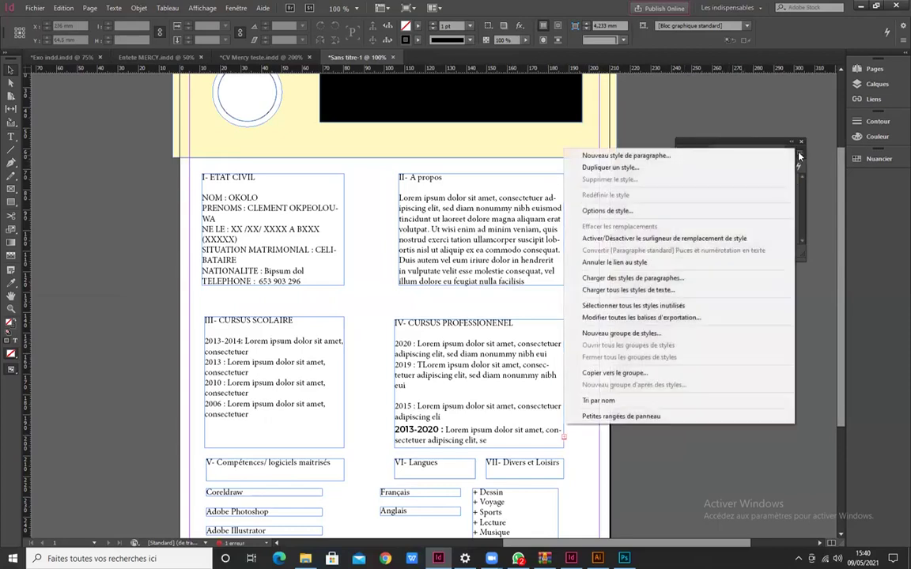
left_click(658, 157)
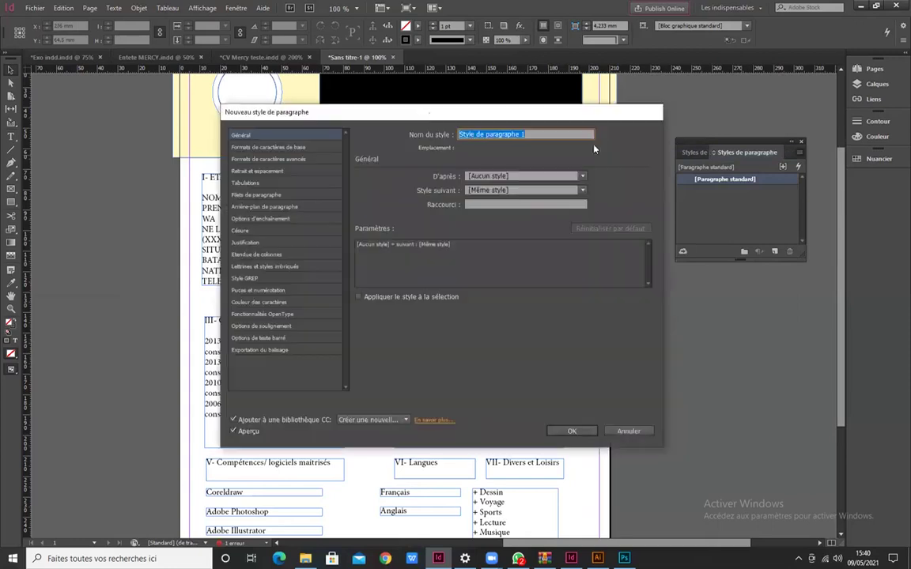
mouse_move(465, 118)
left_mouse_down()
mouse_move(473, 145)
mouse_move(472, 132)
left_mouse_up()
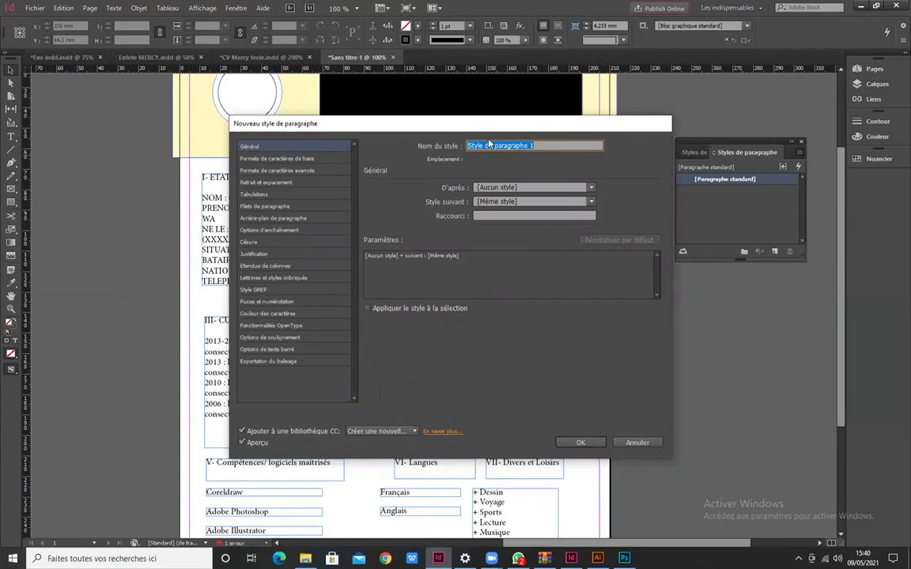
type("Titre")
- Set the new Titre style's font family to Raleway in its basic character formats
left_click(269, 161)
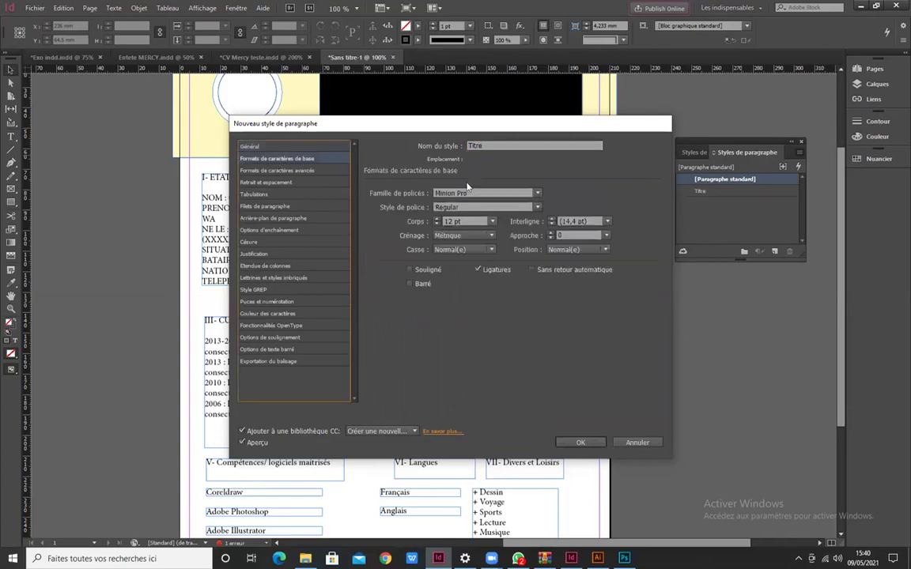
left_click(538, 194)
scroll(492, 373, "down", 5)
scroll(491, 374, "down", 20)
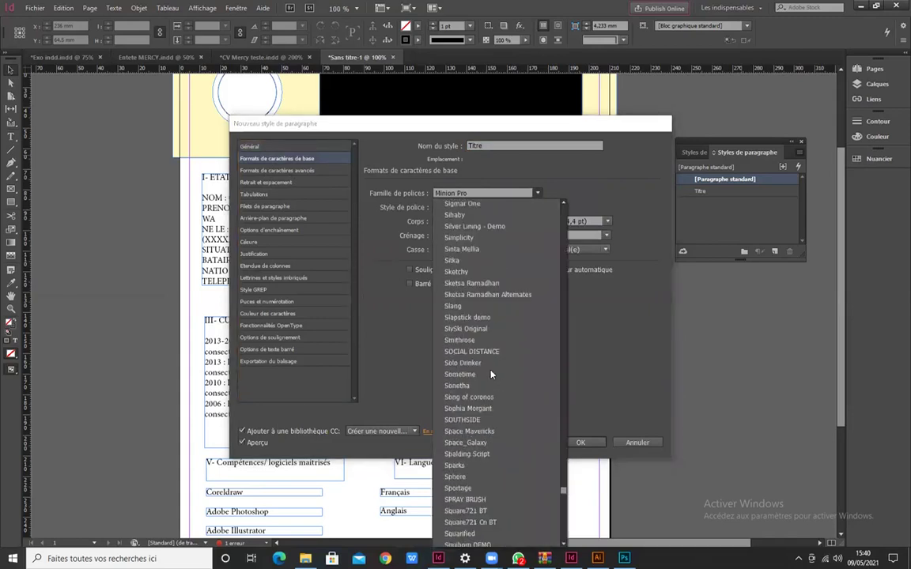
scroll(491, 375, "up", 15)
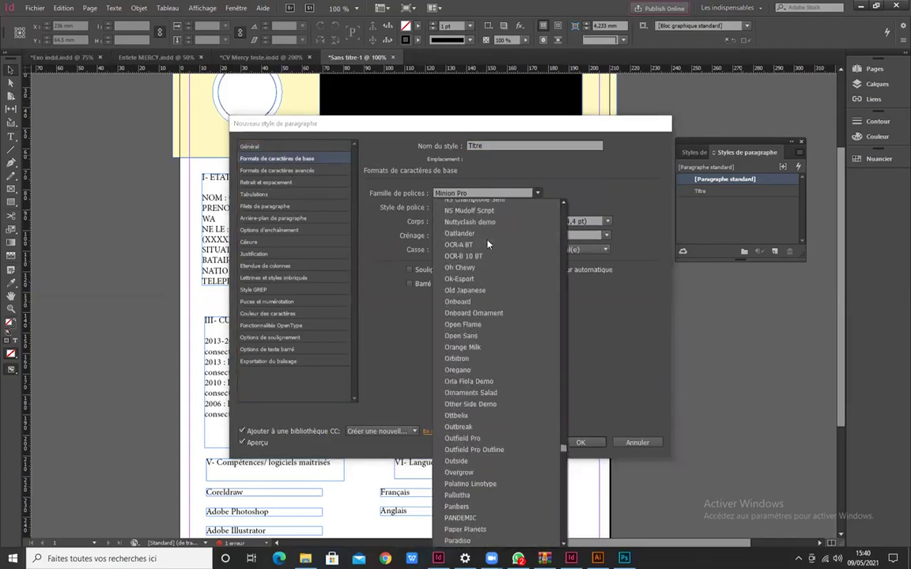
scroll(458, 392, "up", 10)
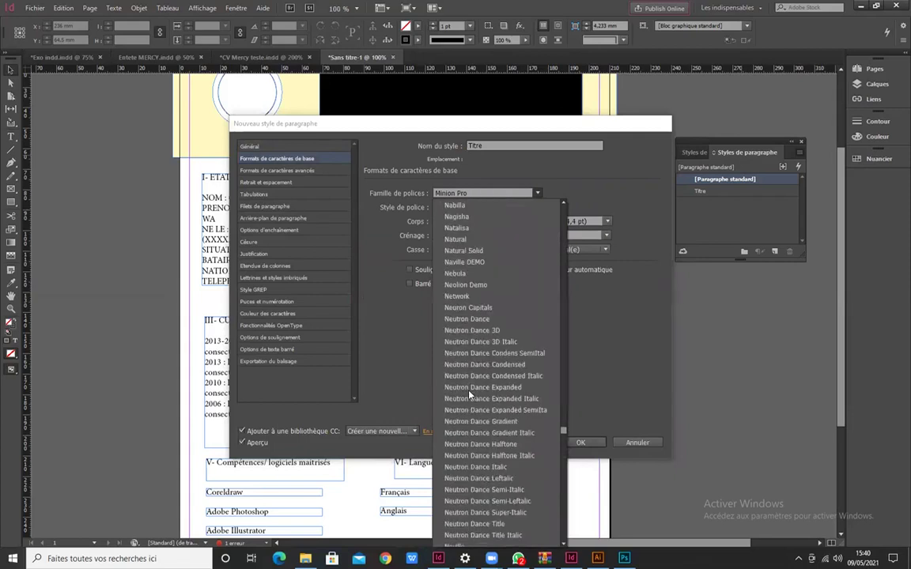
scroll(468, 393, "down", 15)
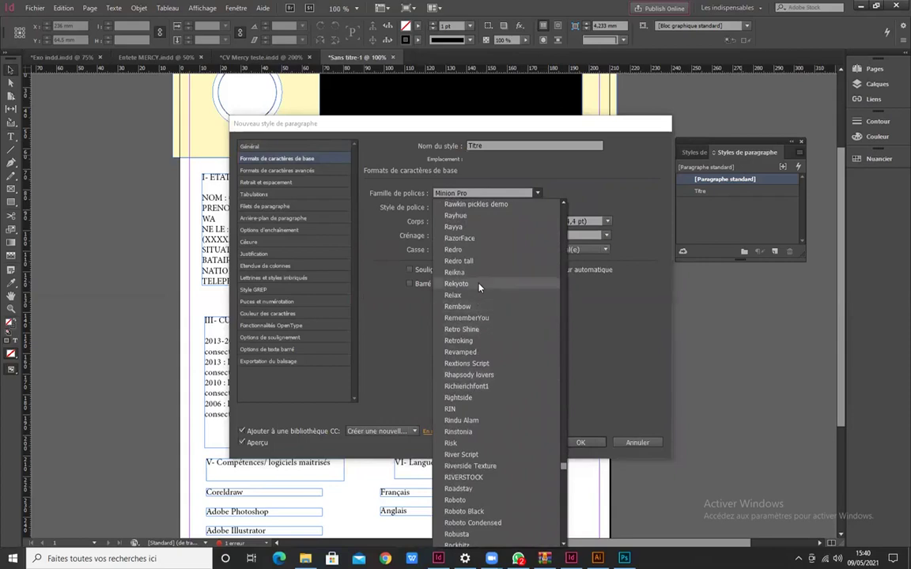
scroll(478, 270, "up", 6)
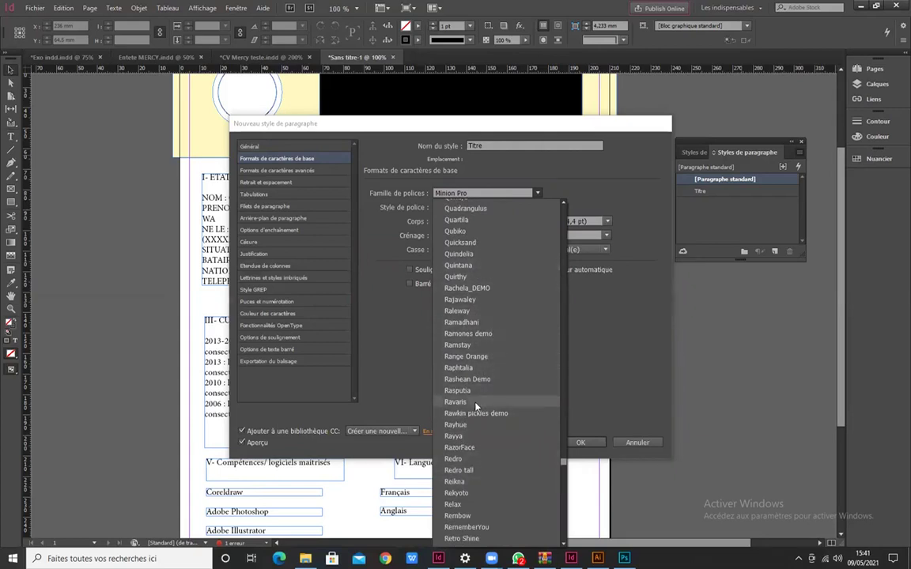
scroll(476, 407, "down", 3)
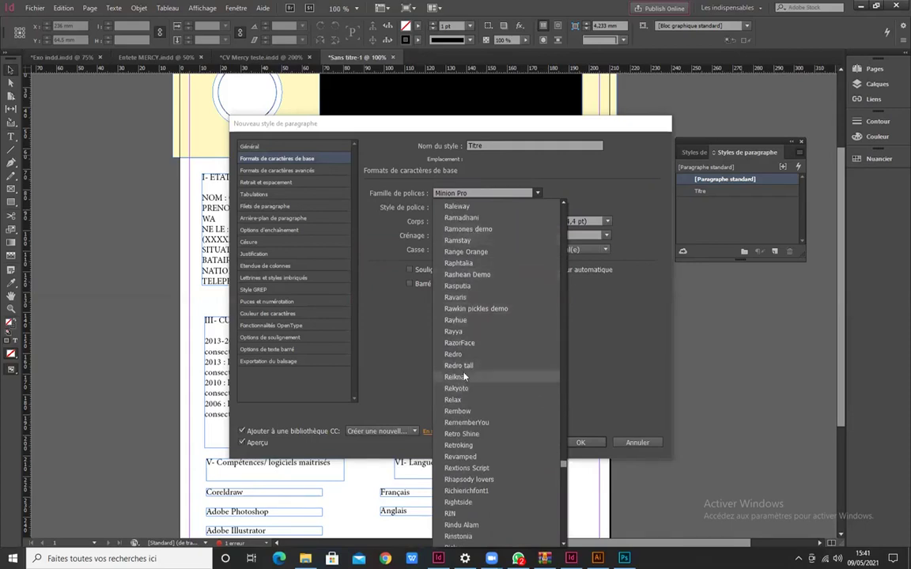
left_click(480, 207)
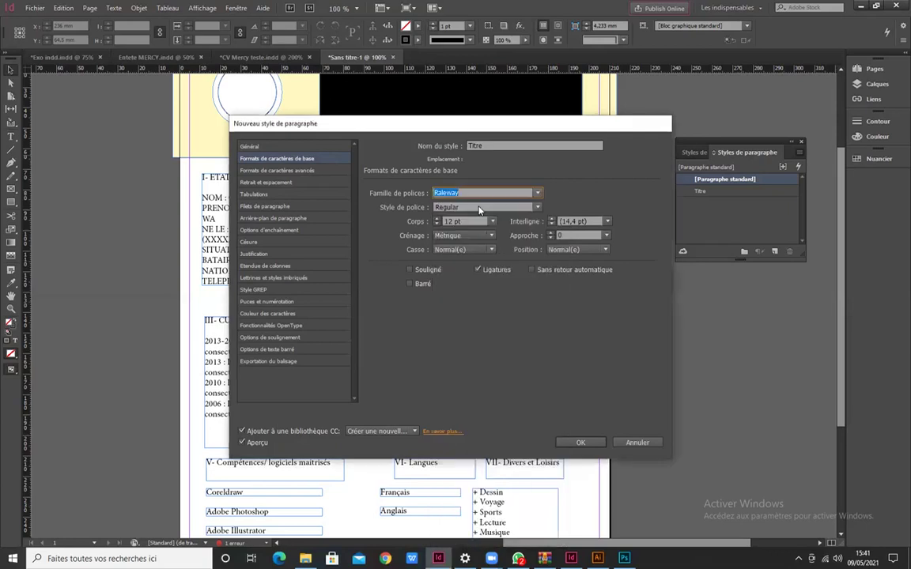
- Set the Titre style's font style to Bold and its size to 13 pt, and save the new style
left_click(539, 208)
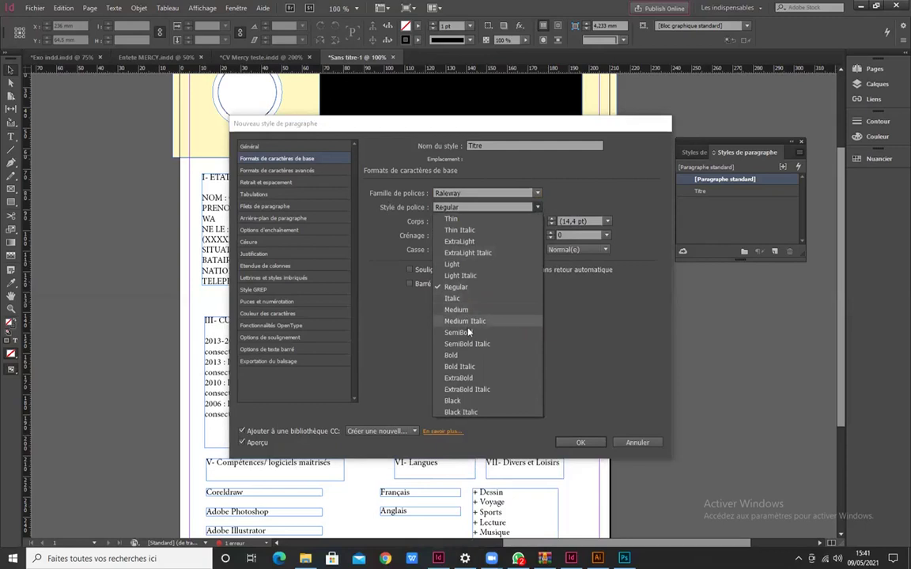
left_click(457, 355)
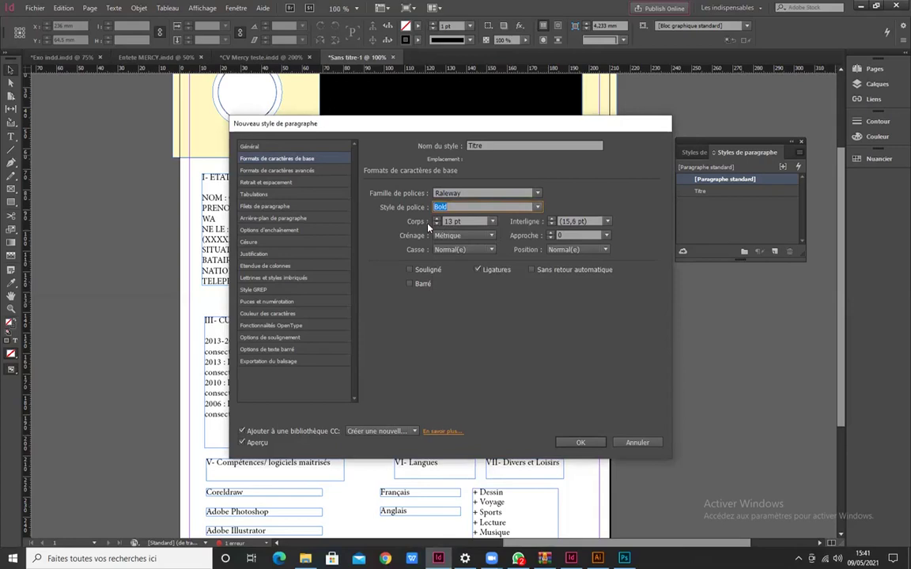
left_click_drag(454, 121, 452, 103)
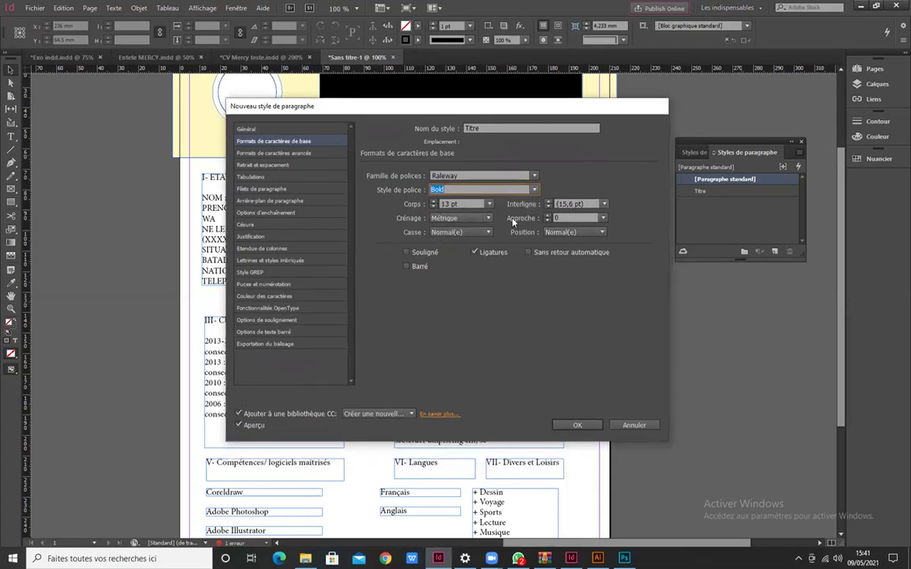
left_click_drag(415, 102, 479, 113)
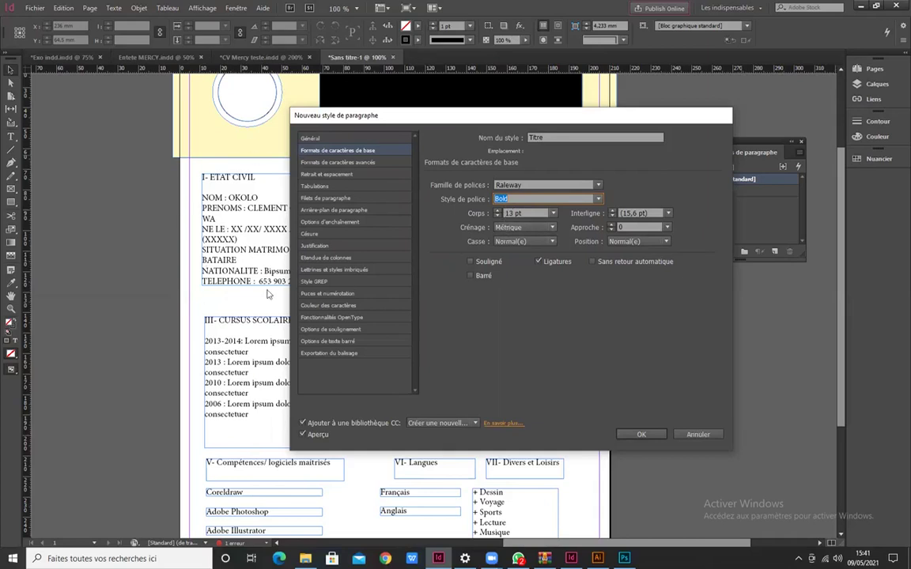
left_click_drag(504, 114, 447, 100)
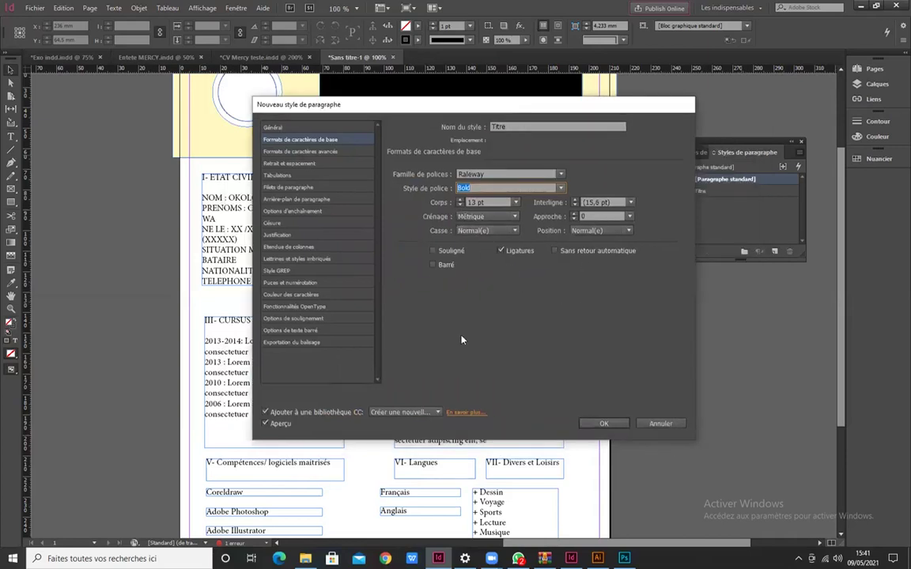
left_click(272, 175)
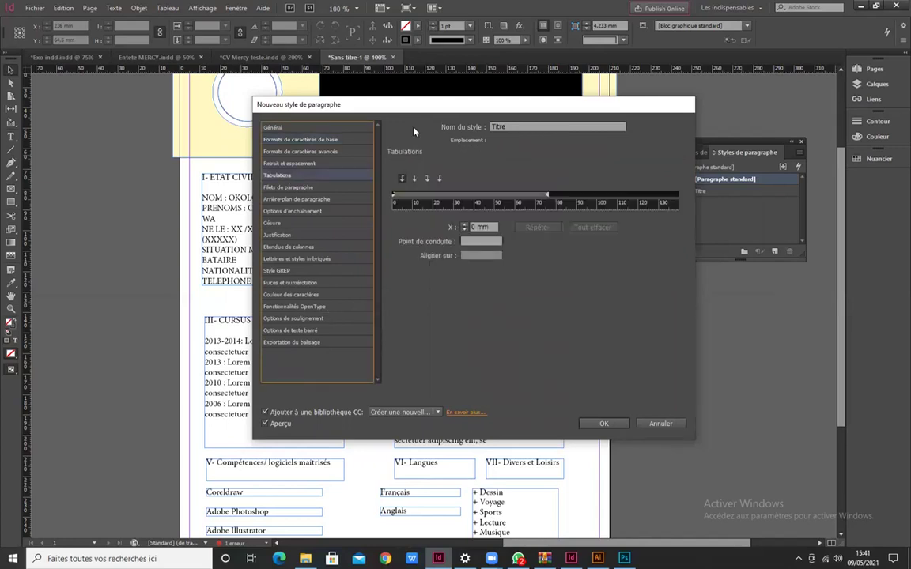
left_click_drag(404, 109, 510, 127)
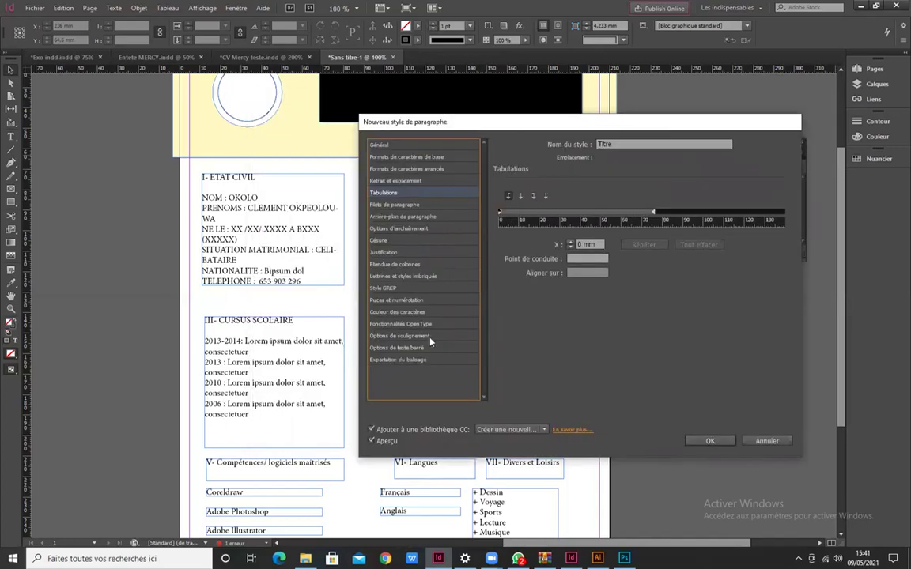
left_click(710, 441)
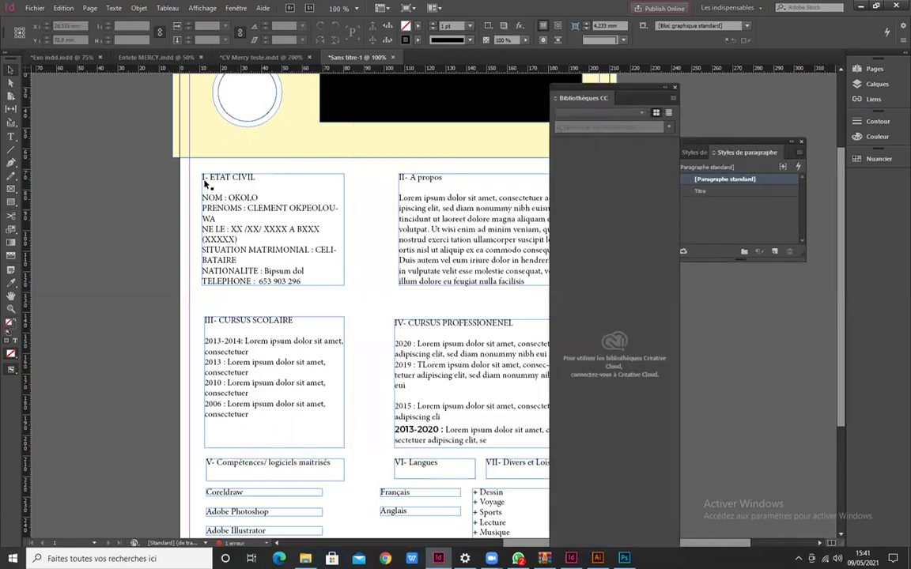
- Close the CC Libraries panel and apply the Titre paragraph style to the "I- ETAT CIVIL" heading
double_click(212, 180)
left_click_drag(255, 178, 202, 179)
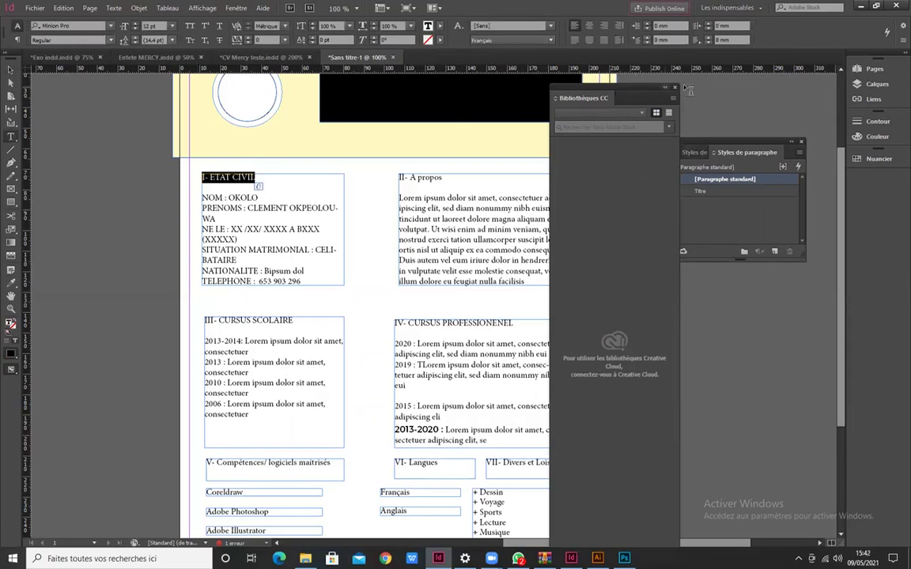
left_click(675, 87)
left_click_drag(719, 147, 663, 147)
left_click(680, 192)
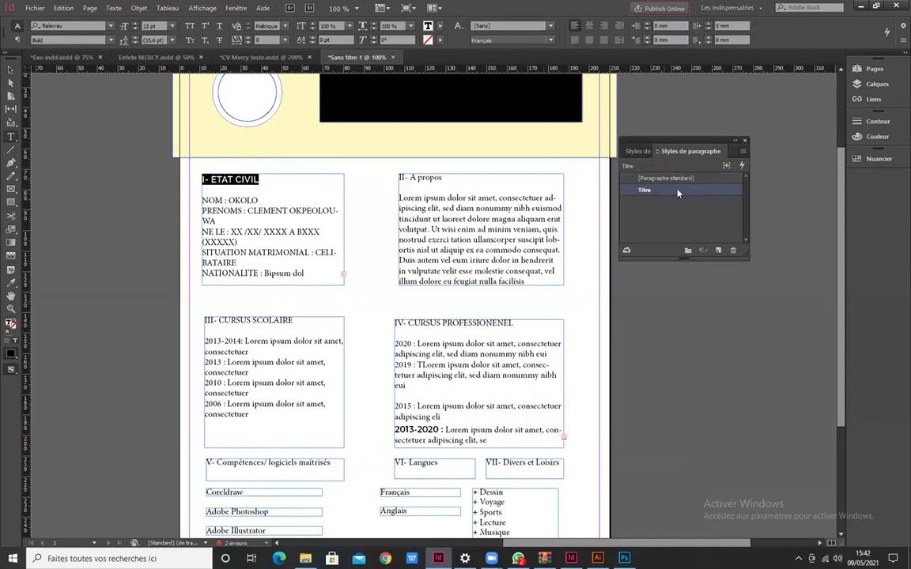
- Edit the Titre style's tab settings to give it a first-line indent of 5 mm
double_click(723, 195)
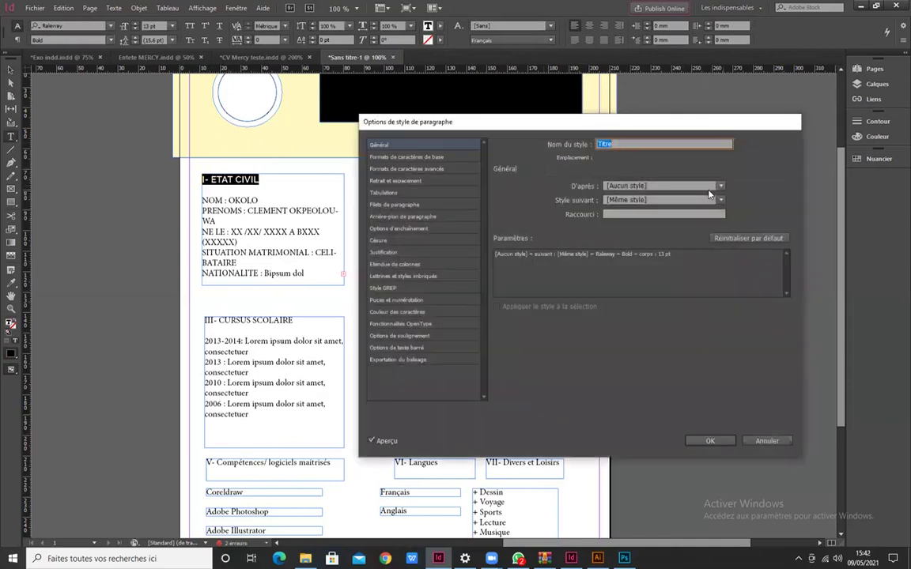
left_click_drag(644, 126, 582, 139)
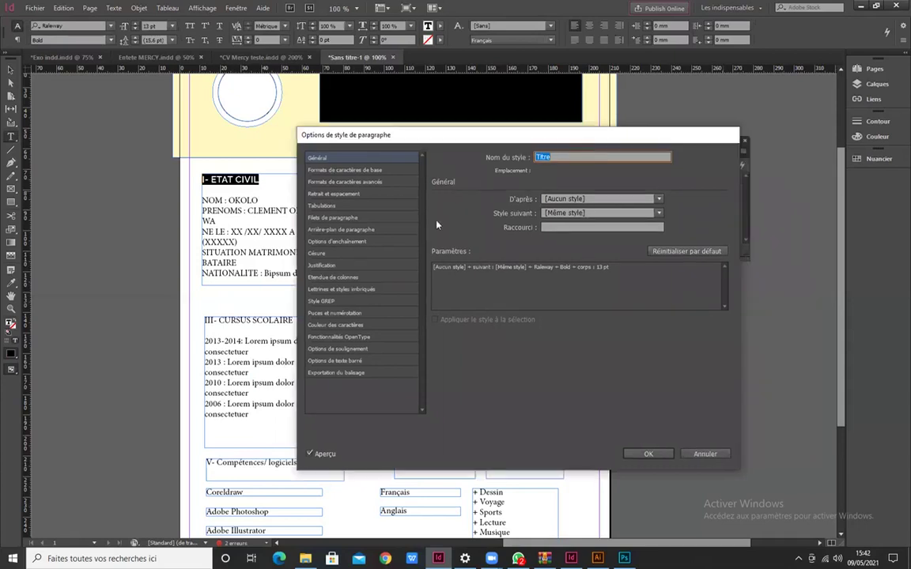
left_click(348, 206)
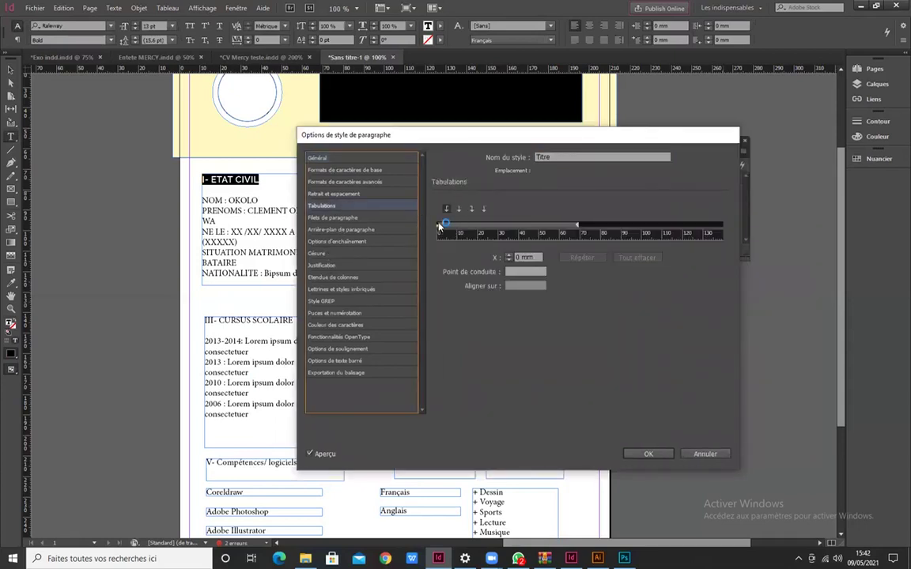
mouse_move(439, 227)
left_mouse_down()
mouse_move(457, 229)
mouse_move(447, 232)
left_mouse_up()
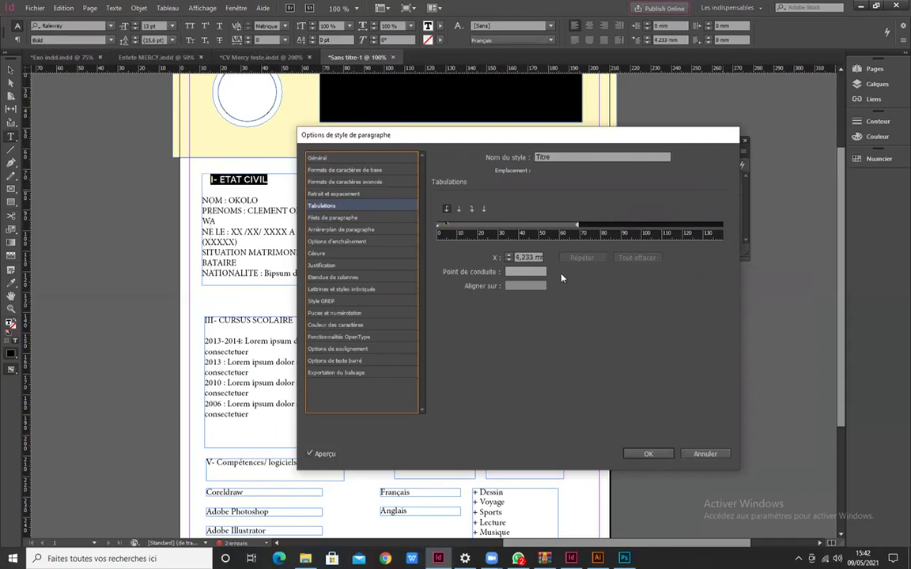
double_click(524, 258)
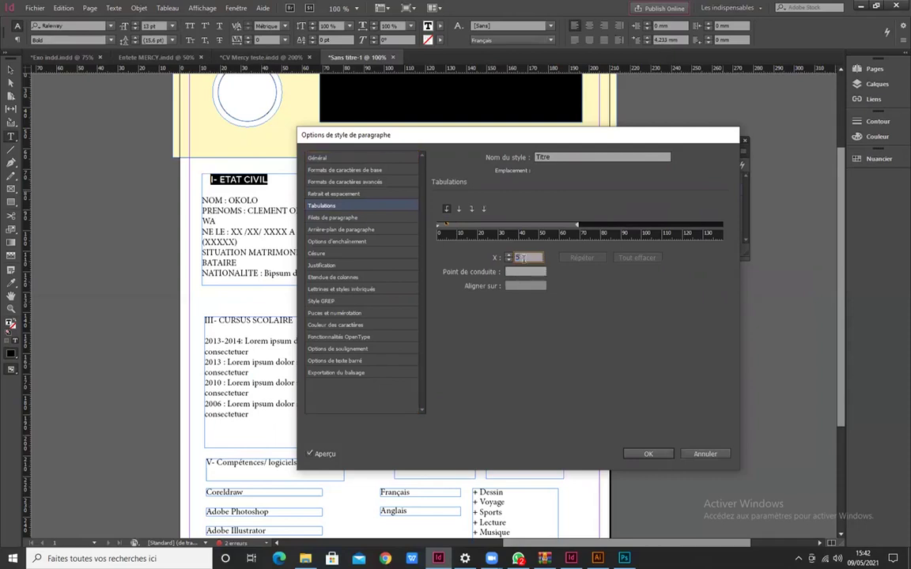
key("Tab")
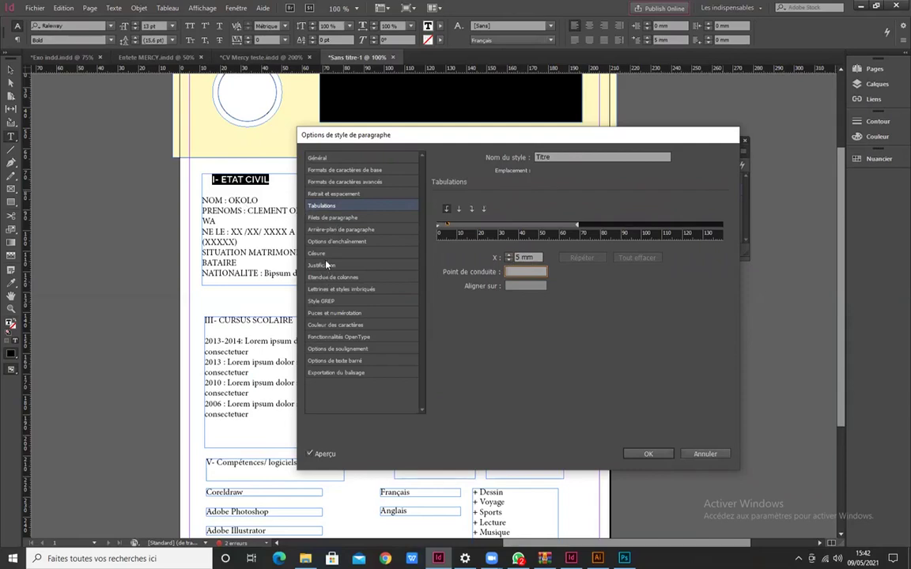
- Turn off hyphenation in the Titre style and move its options dialog to see the page
left_click(320, 253)
left_click(442, 200)
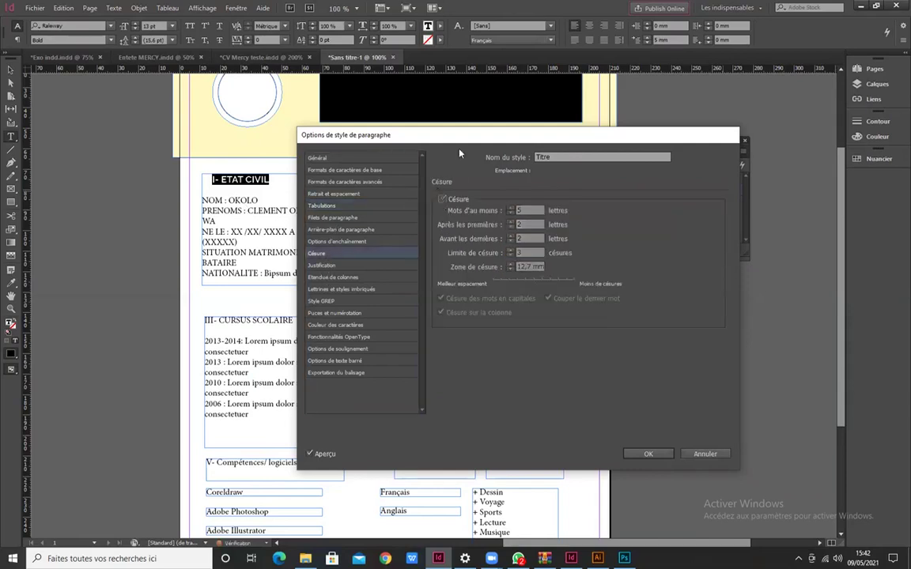
left_click_drag(413, 134, 498, 139)
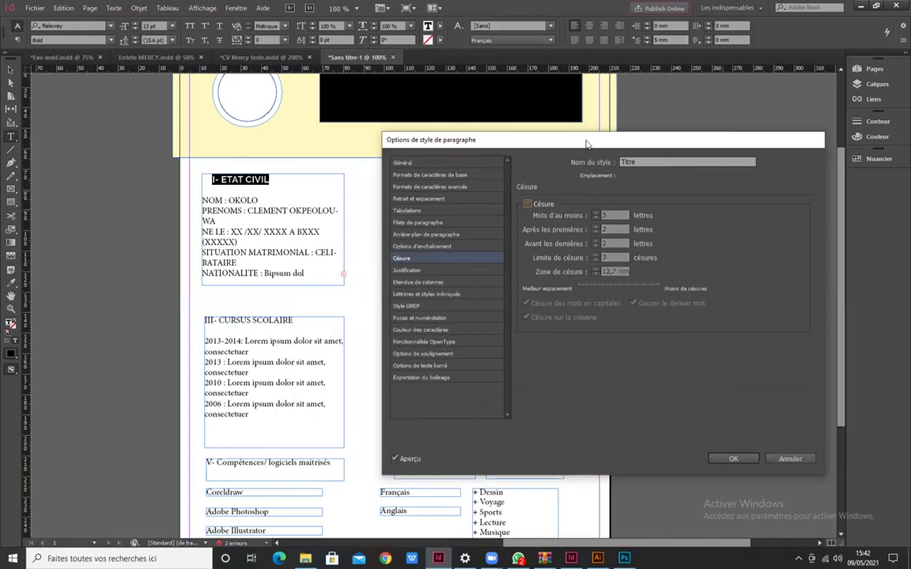
left_click_drag(587, 144, 510, 148)
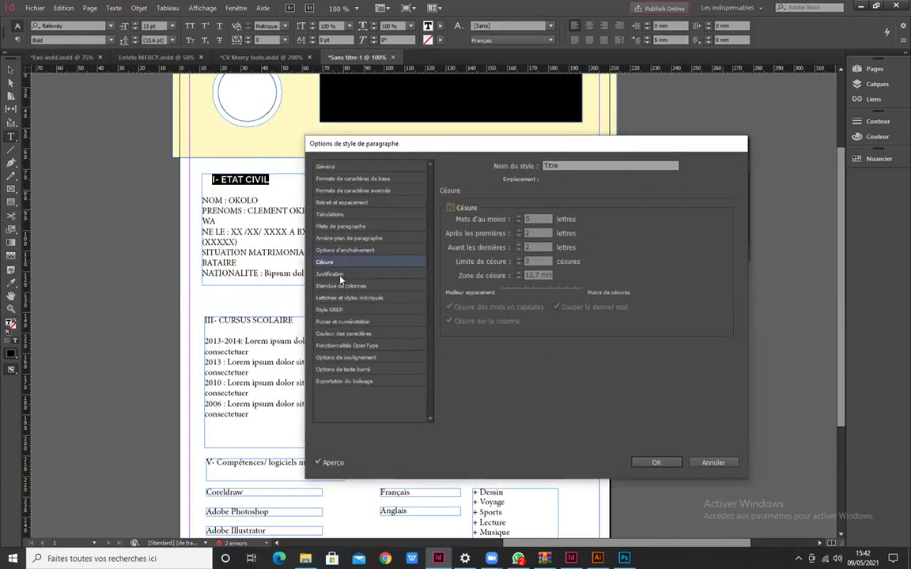
left_click_drag(450, 143, 448, 137)
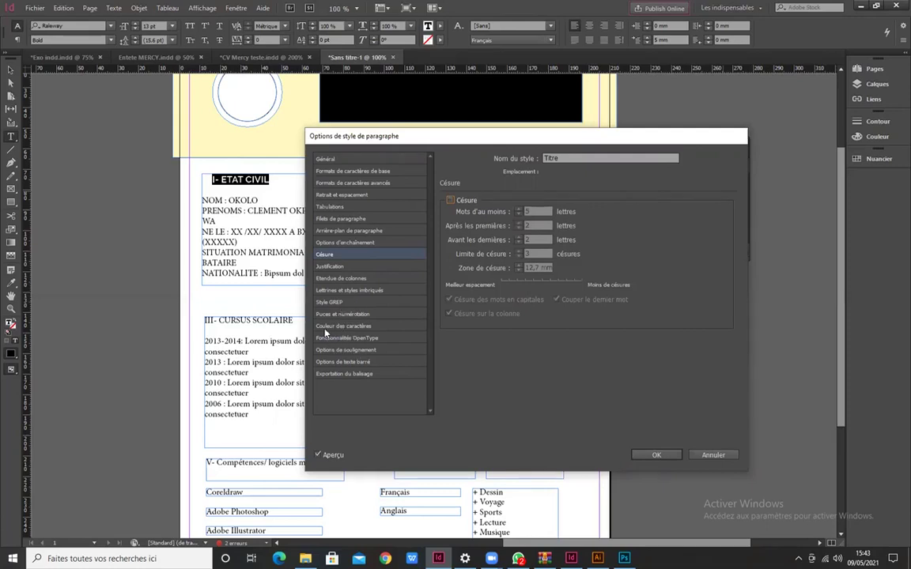
- Set the Titre style's character colour to the C=100 M=90 J=10 N=0 swatch and save the style options
left_click(344, 327)
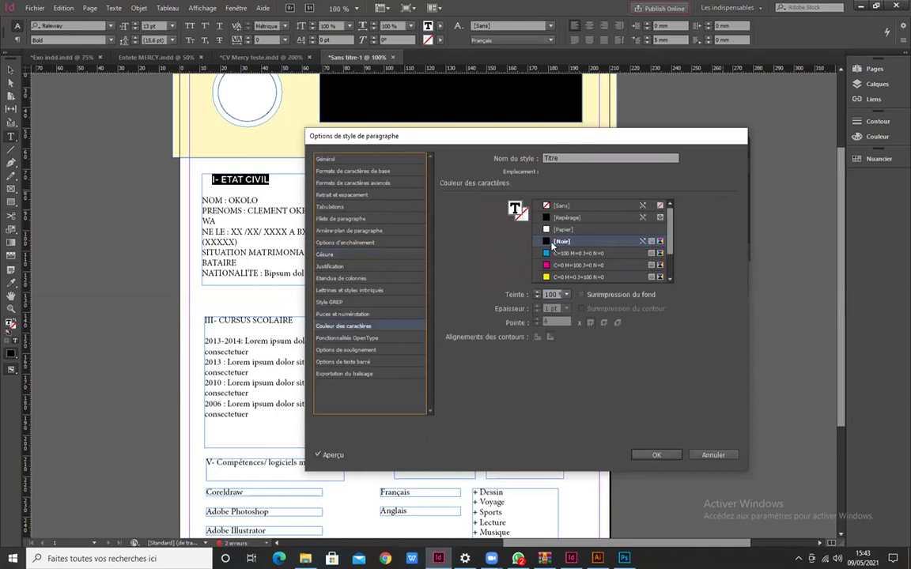
scroll(554, 263, "down", 1)
left_click(544, 278)
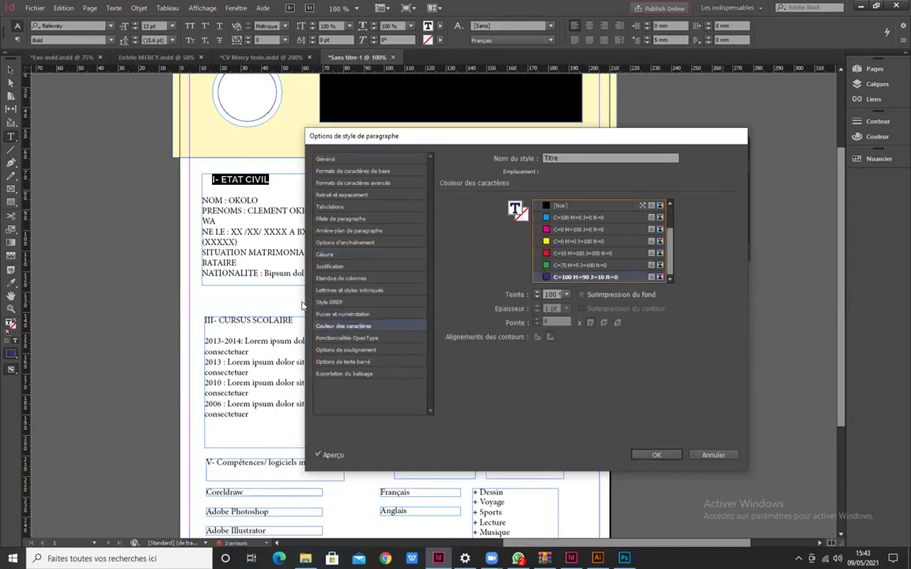
left_click_drag(533, 141, 584, 142)
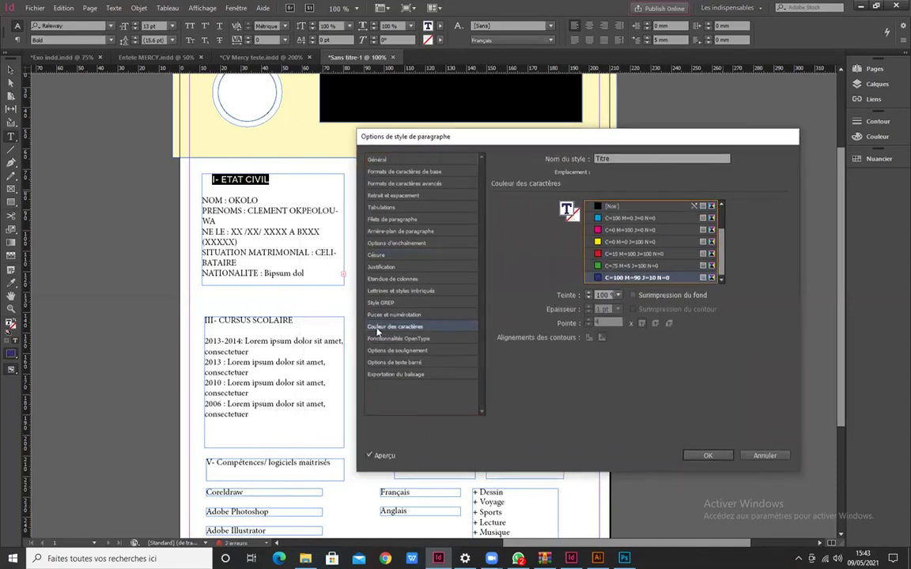
left_click(707, 457)
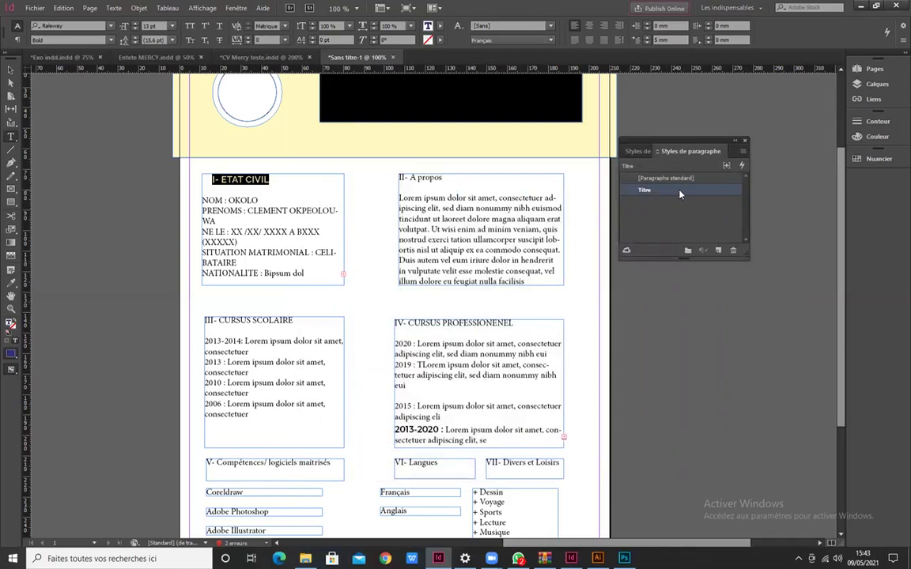
- Deselect the "I- ETAT CIVIL" heading and examine its colour and indent up close
left_click(239, 188)
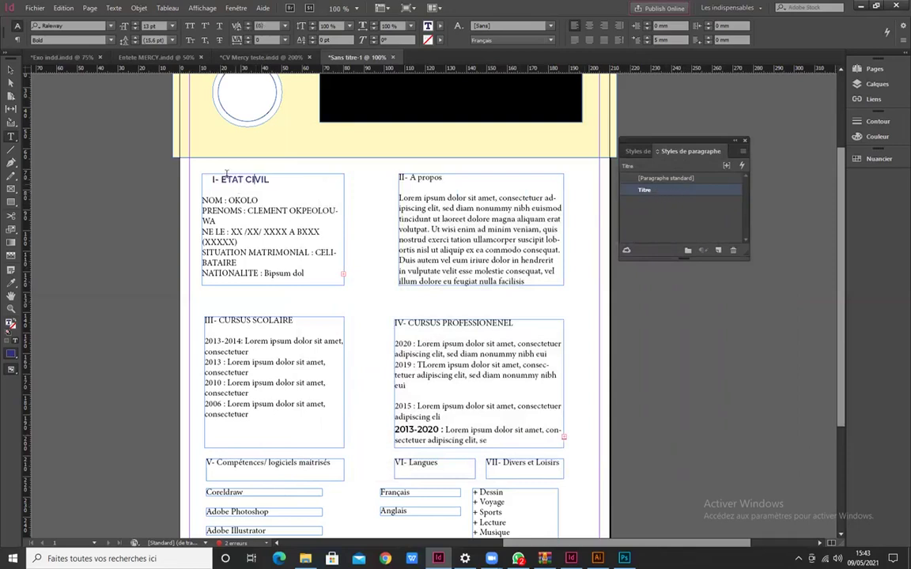
key("ctrl+equal")
key("ctrl+equal")
key("ctrl+equal")
key("ctrl+equal")
key("ctrl+equal")
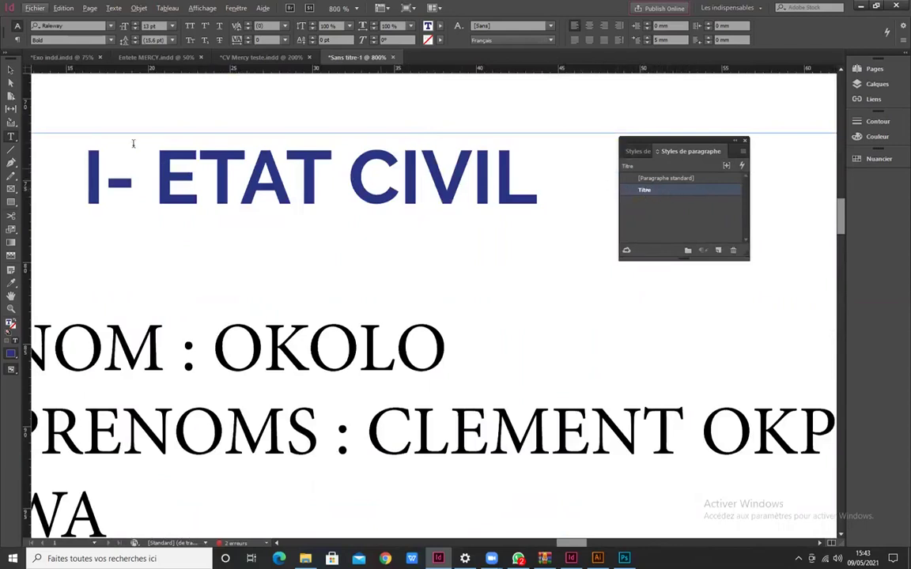
scroll(202, 162, "down", 1)
scroll(269, 175, "down", 2)
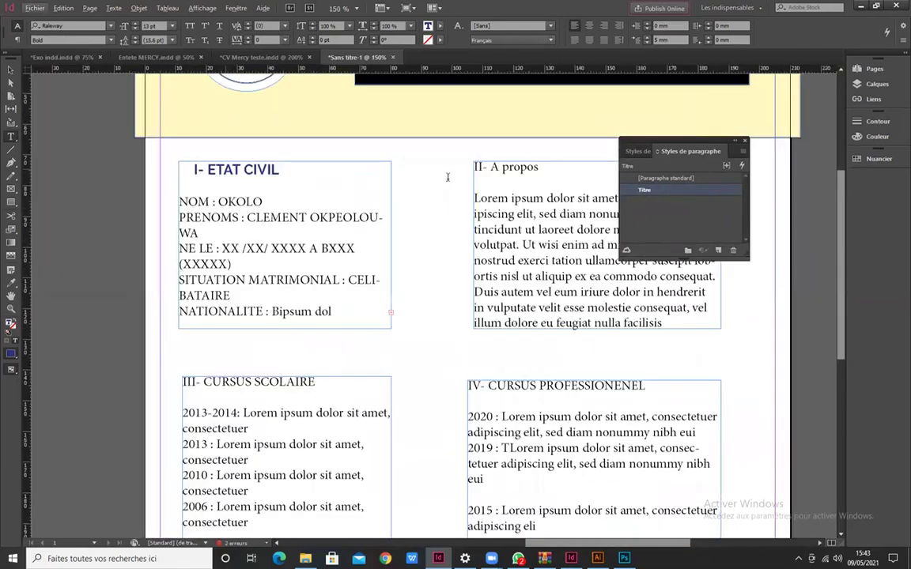
- Apply the Titre paragraph style to the "II- A propos" and "III- CURSUS SCOLAIRE" headings
scroll(482, 158, "up", 2)
left_click_drag(484, 172, 372, 158)
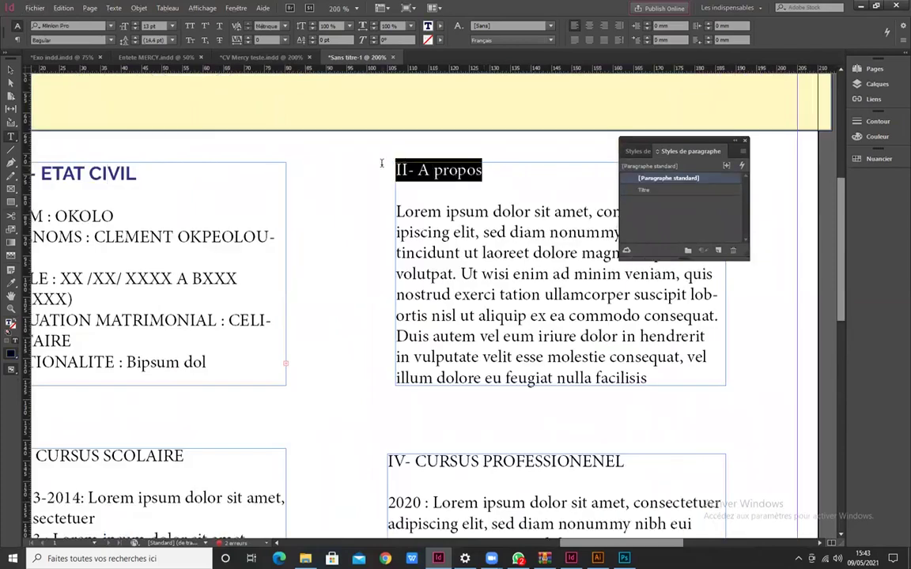
left_click(645, 190)
scroll(355, 317, "down", 3)
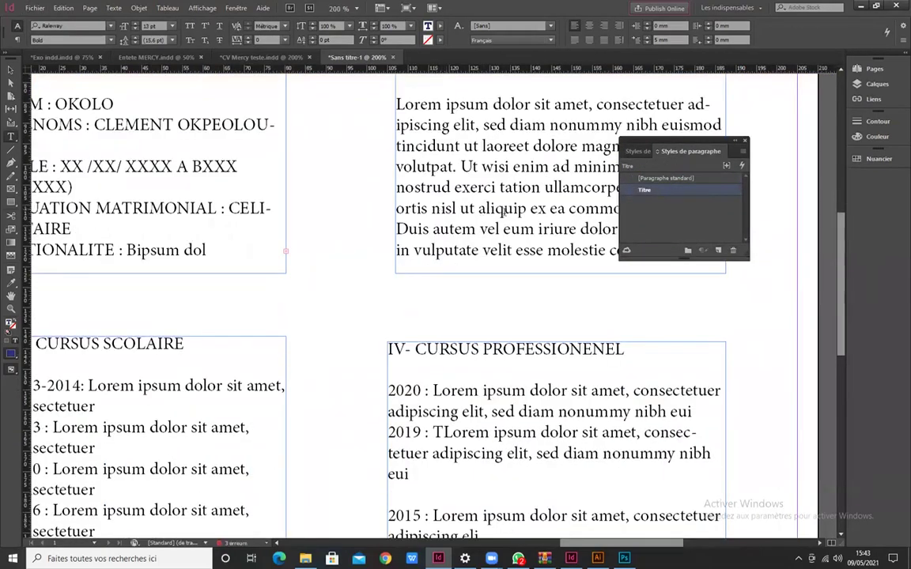
scroll(237, 332, "down", 1)
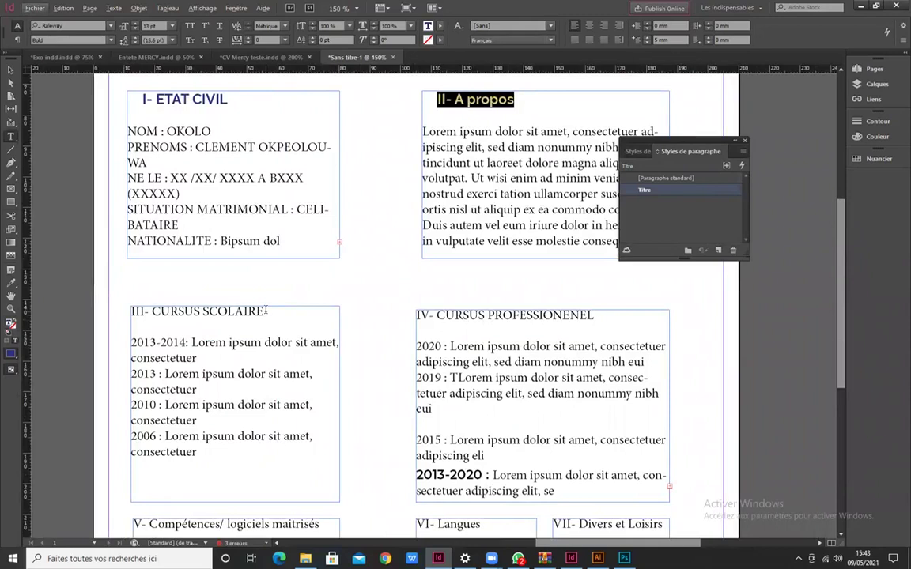
left_click_drag(267, 311, 129, 312)
left_click(662, 192)
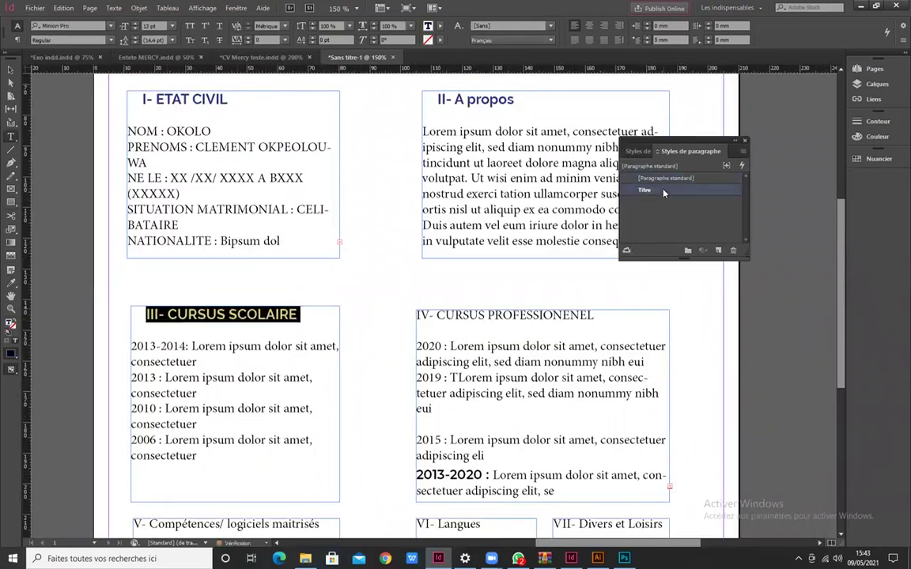
- Apply the Titre paragraph style to the "IV- CURSUS PROFESSIONENEL" and "V- Compétences/ logiciels maitrisés" headings
left_click_drag(594, 314, 404, 311)
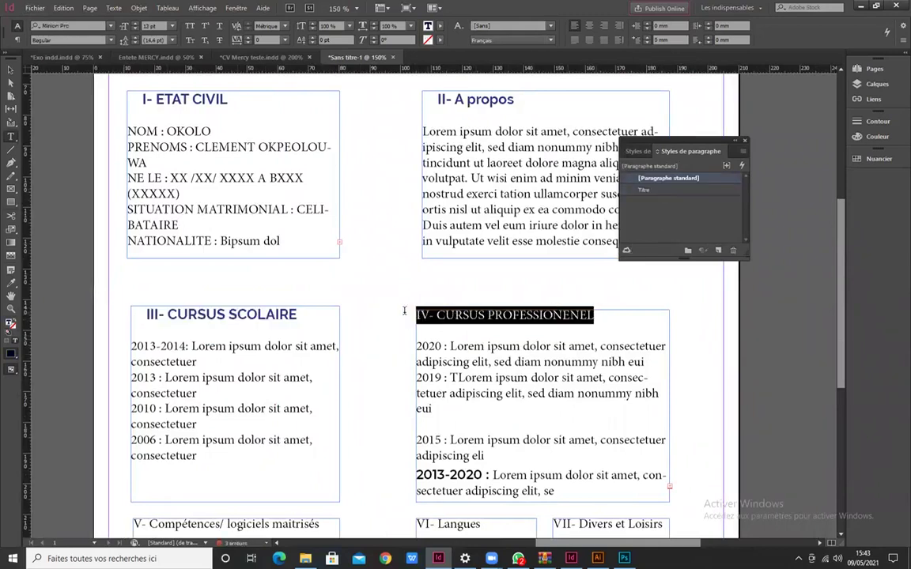
left_click(696, 191)
scroll(246, 396, "down", 3)
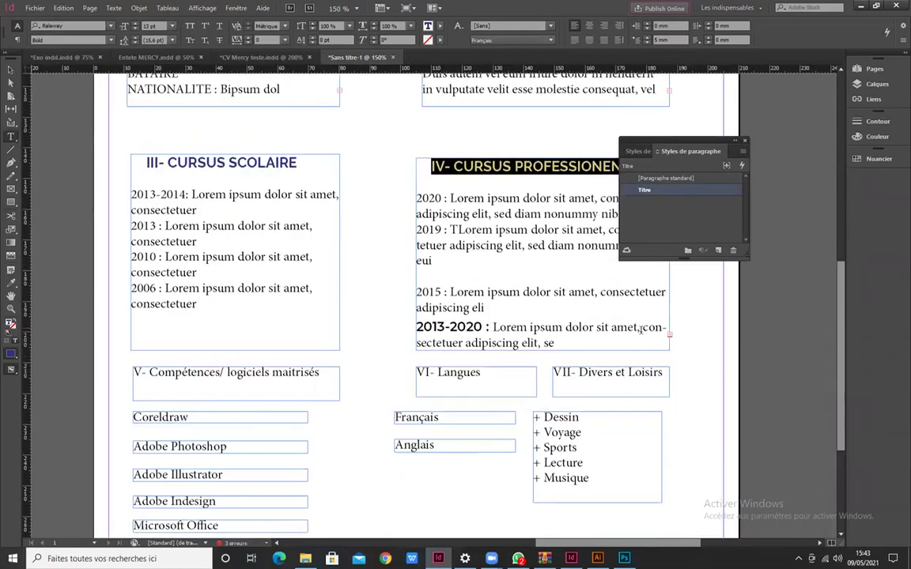
left_click_drag(323, 371, 131, 372)
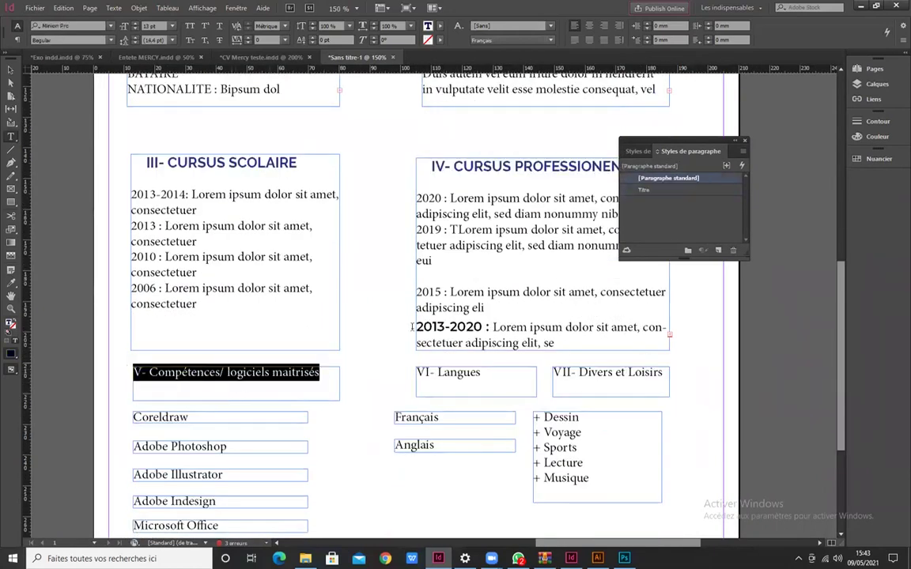
left_click(657, 192)
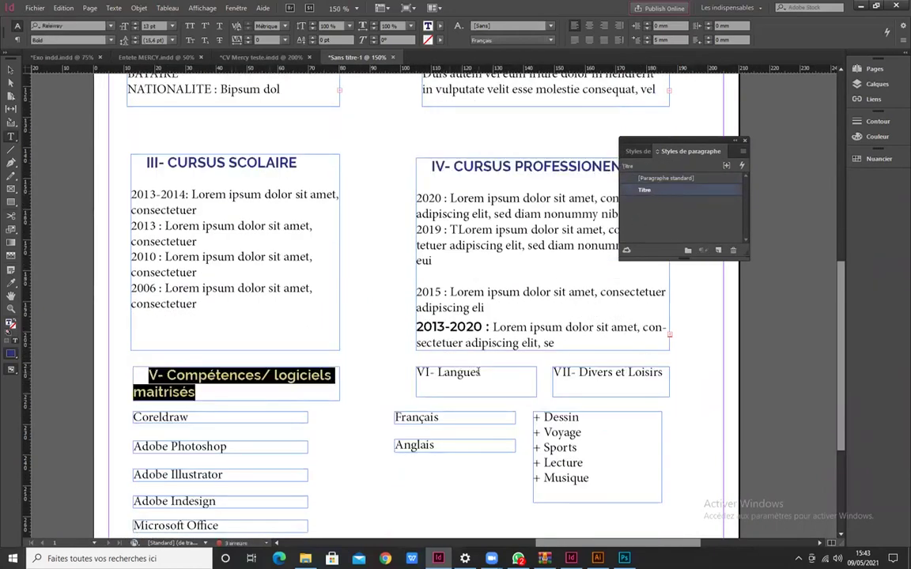
- Apply the Titre paragraph style to the "VI- Langues" and "VII- Divers et Loisirs" headings
left_click_drag(480, 372, 417, 372)
left_click(656, 191)
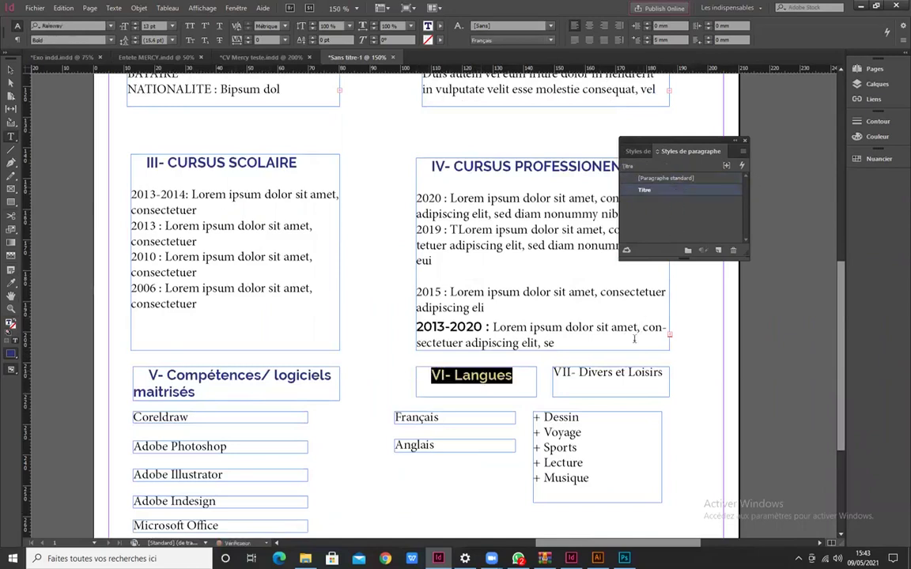
left_click_drag(661, 375, 553, 373)
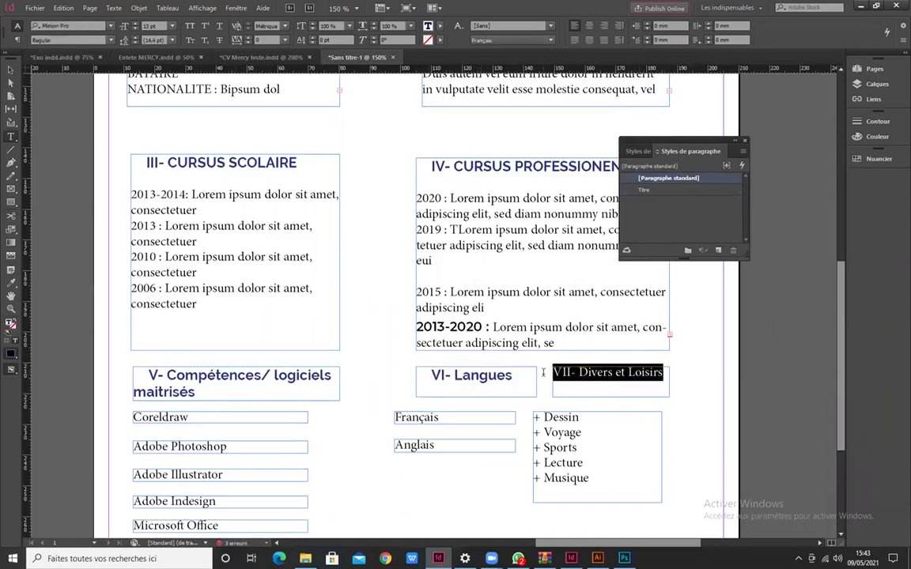
left_click(663, 192)
key("ctrl+minus")
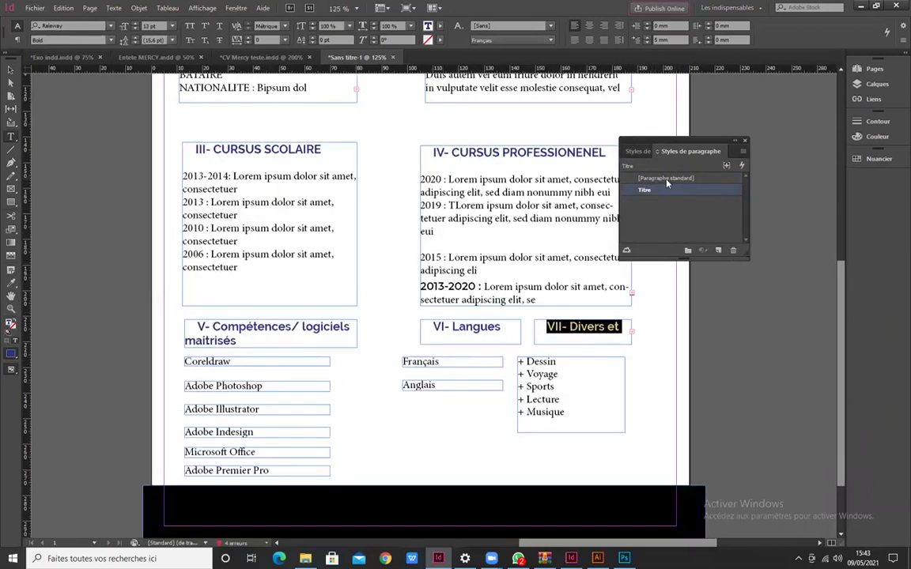
- Move the paragraph styles panel clear of the text and check which styles the CURSUS SCOLAIRE body text and heading use
left_click_drag(714, 140, 752, 126)
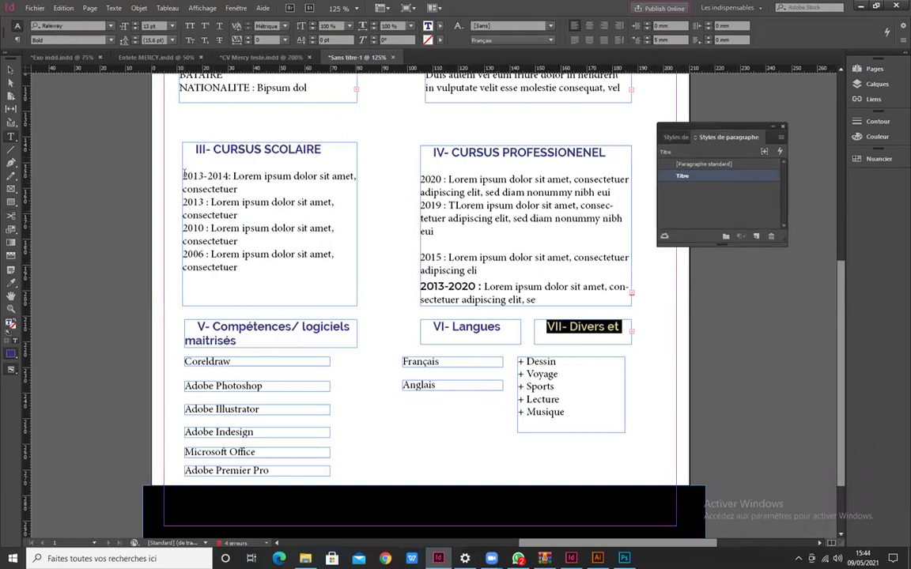
scroll(189, 174, "up", 2)
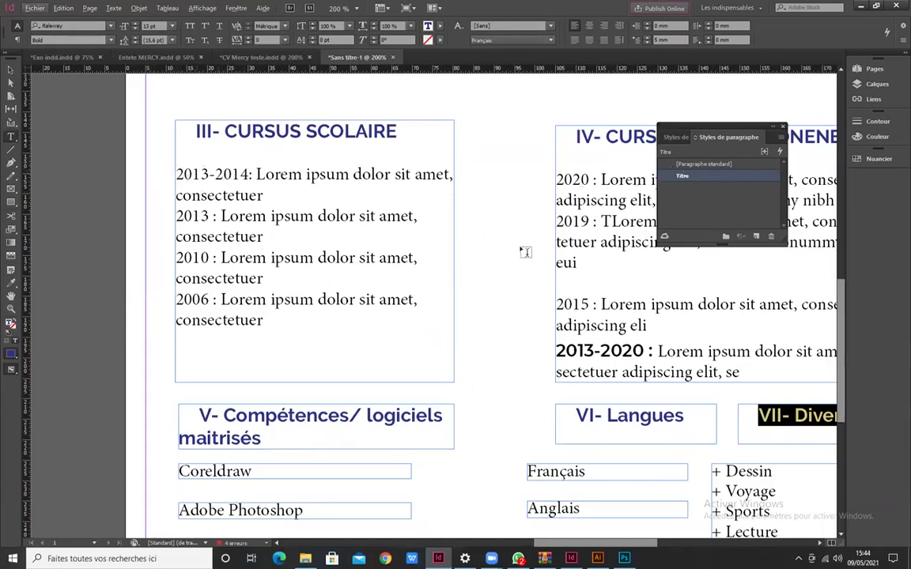
scroll(162, 214, "down", 2)
scroll(149, 194, "down", 2)
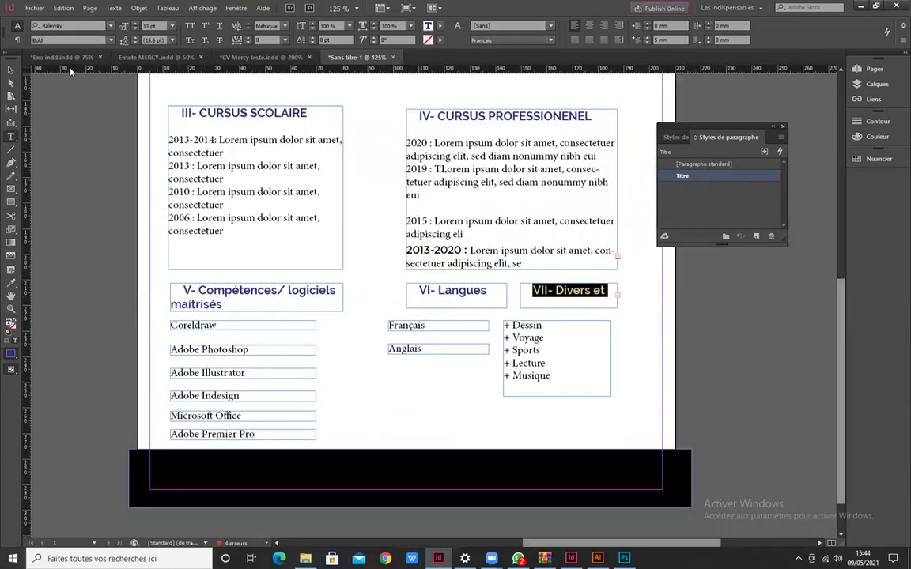
left_click(10, 70)
left_click(132, 198)
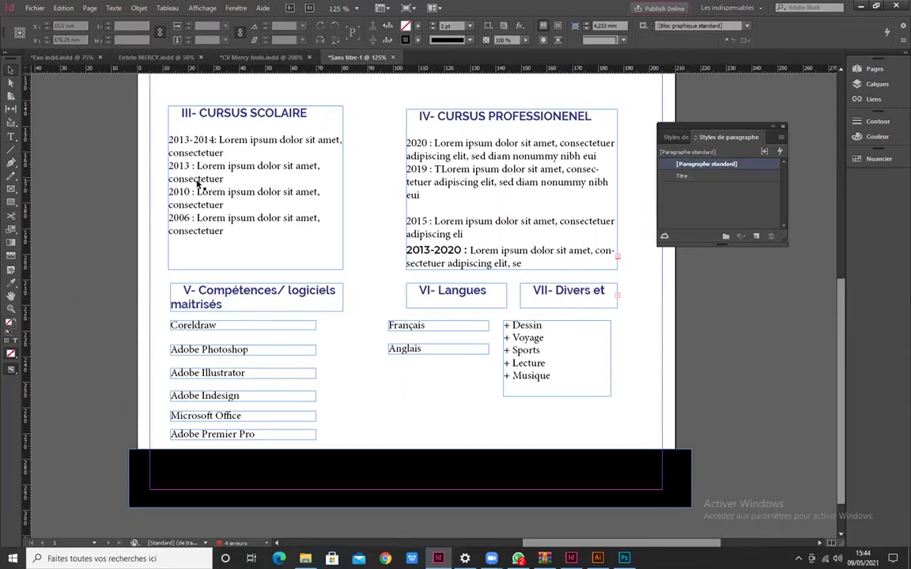
left_click(277, 188)
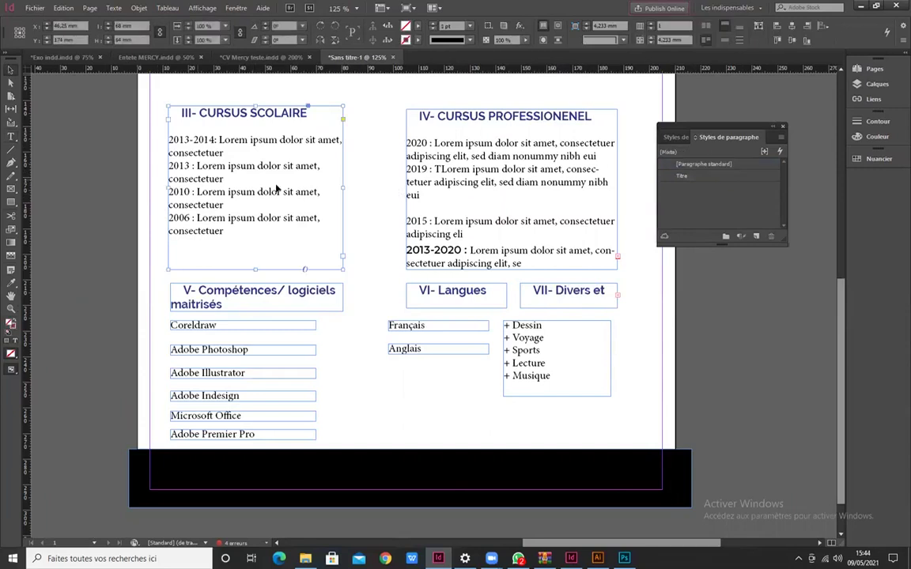
left_click(10, 136)
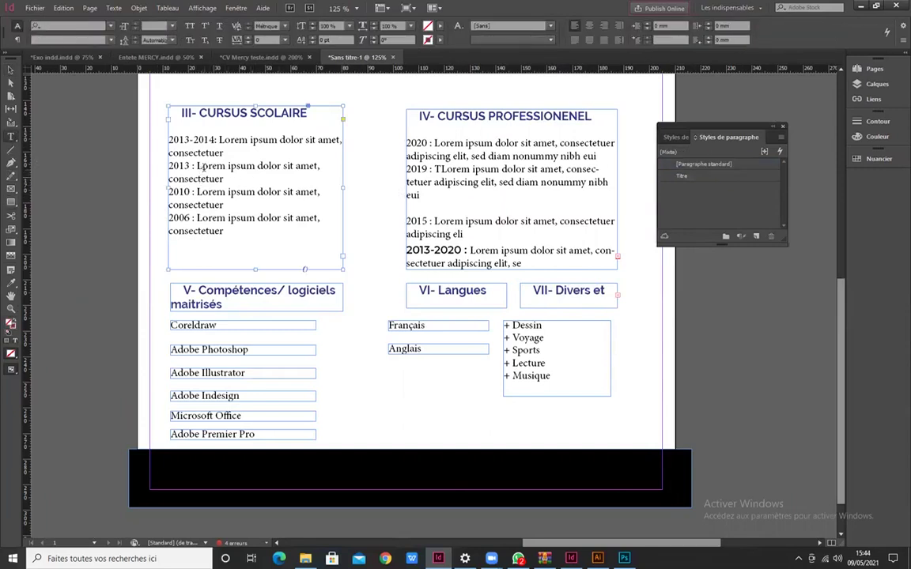
left_click(198, 166)
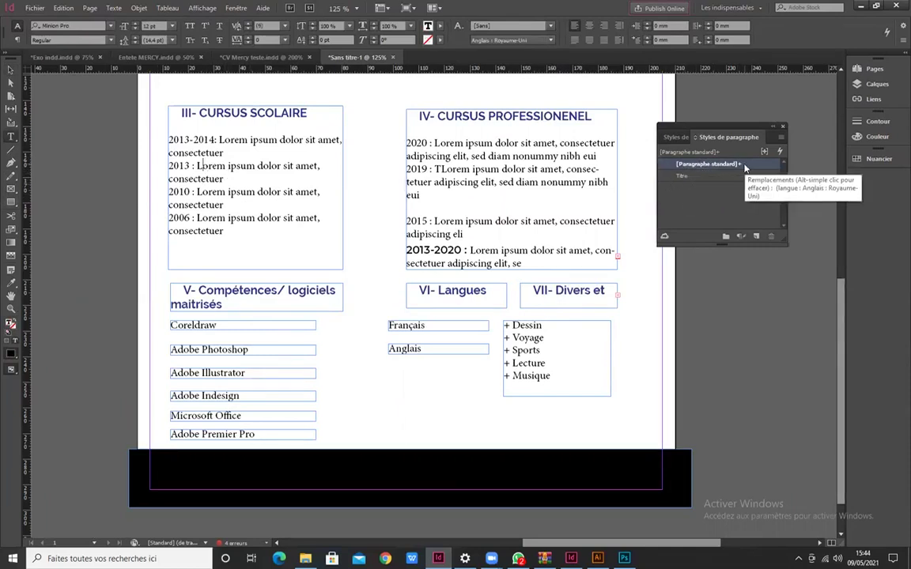
left_click(260, 113)
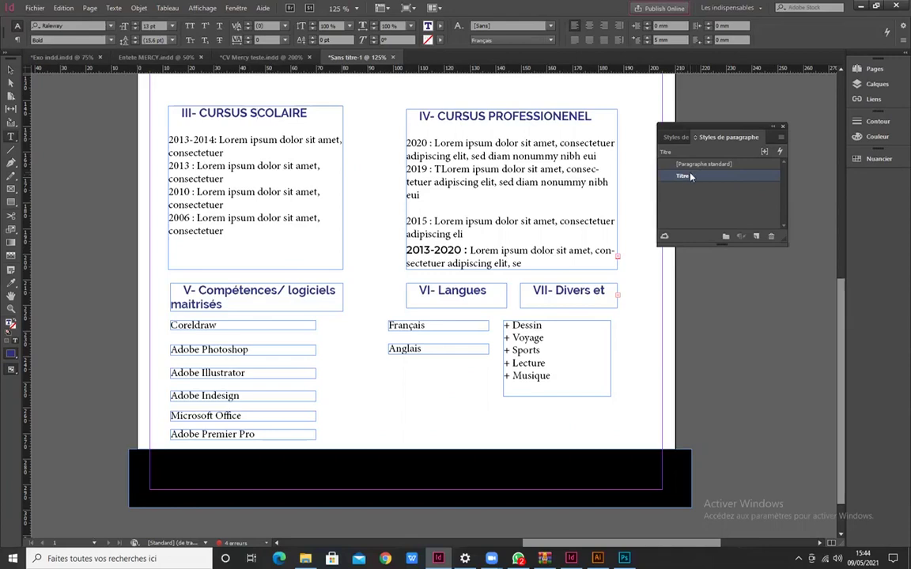
- Deselect the CURSUS SCOLAIRE frame and choose Titre as the current paragraph style with nothing selected
left_click(11, 70)
left_click(330, 184)
key("ctrl+minus")
key("ctrl+minus")
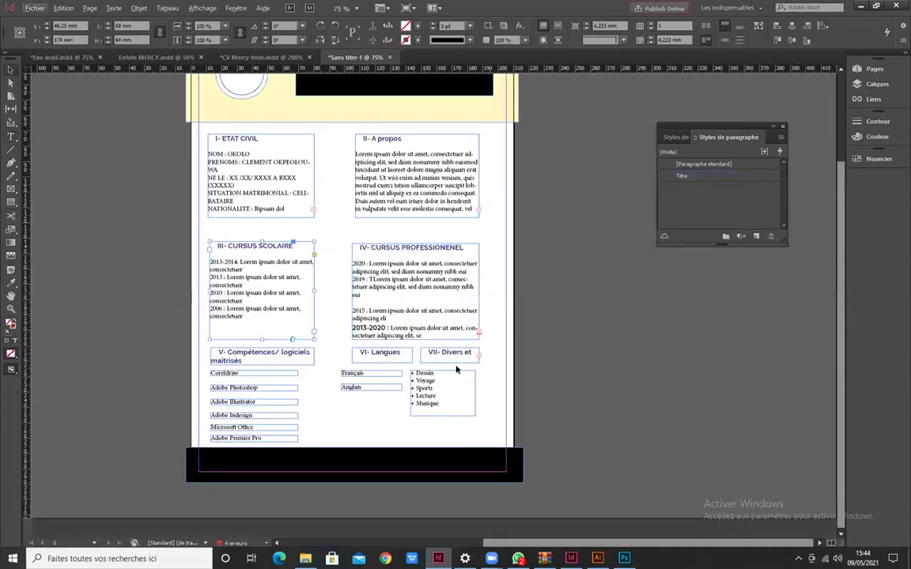
left_click(581, 283)
scroll(239, 270, "up", 2)
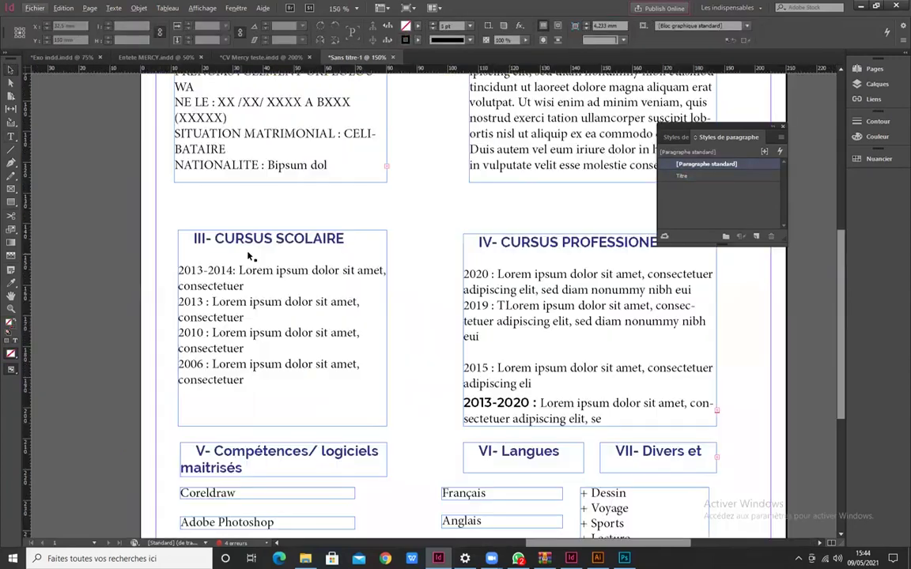
left_click(723, 177)
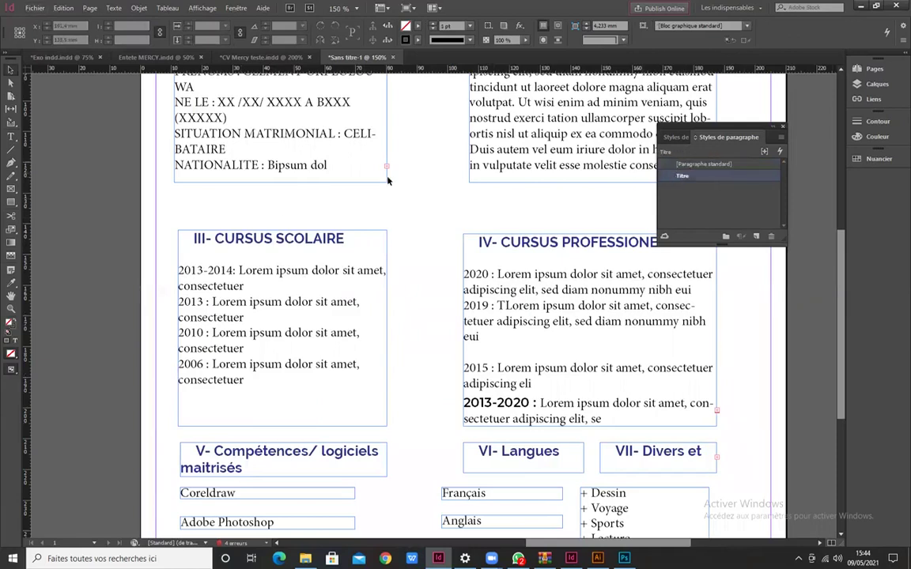
scroll(326, 273, "down", 1)
scroll(514, 277, "up", 3)
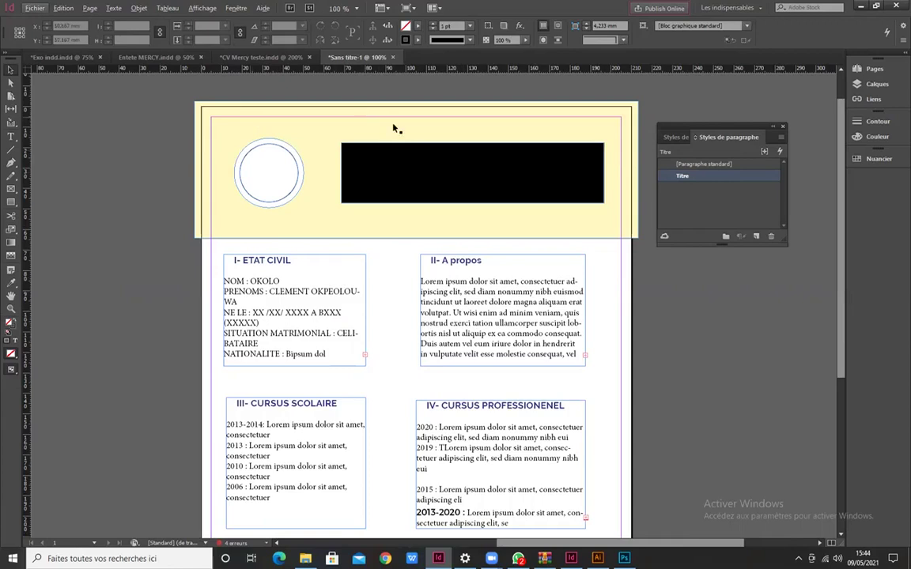
- Select the inner white circle in the CV header and open the file import dialog for it, moved slightly higher
left_click(279, 148)
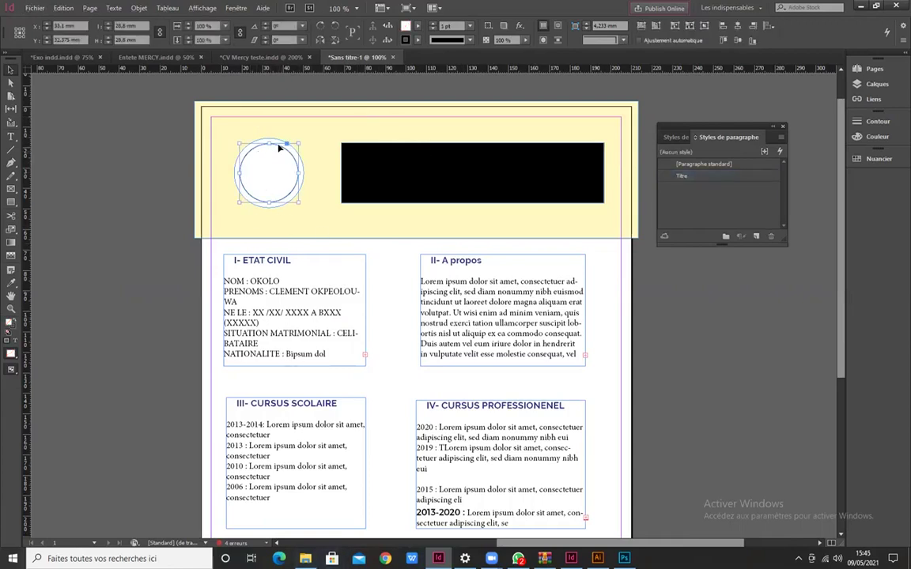
scroll(269, 182, "up", 1)
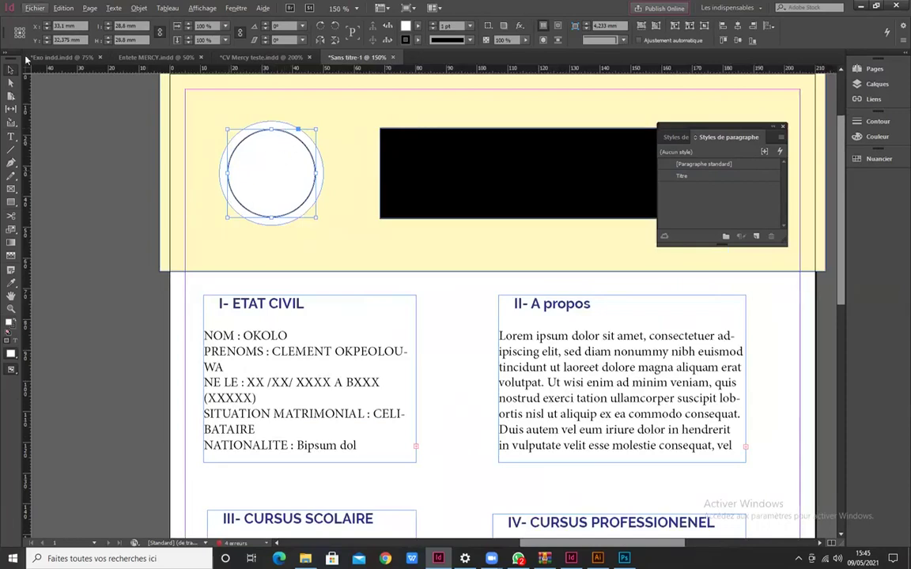
left_click(32, 9)
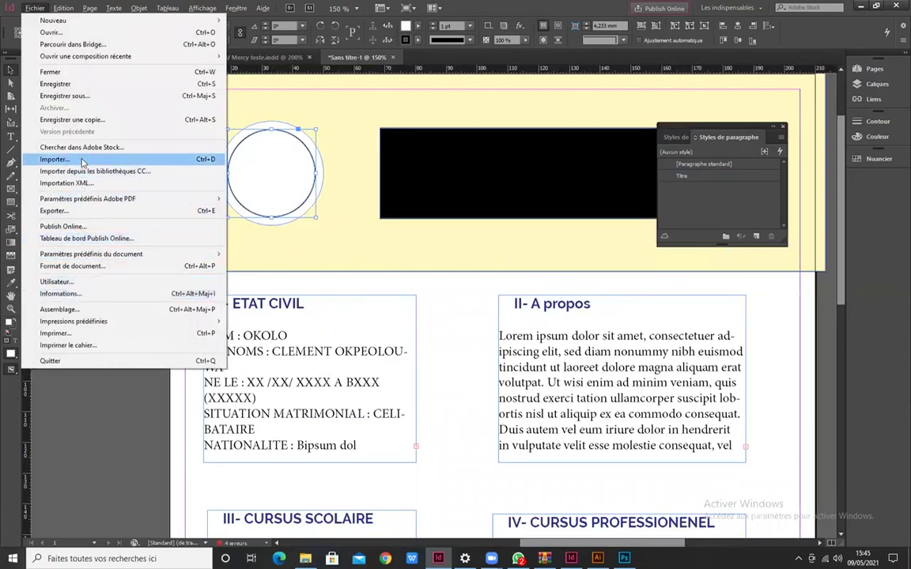
left_click(82, 161)
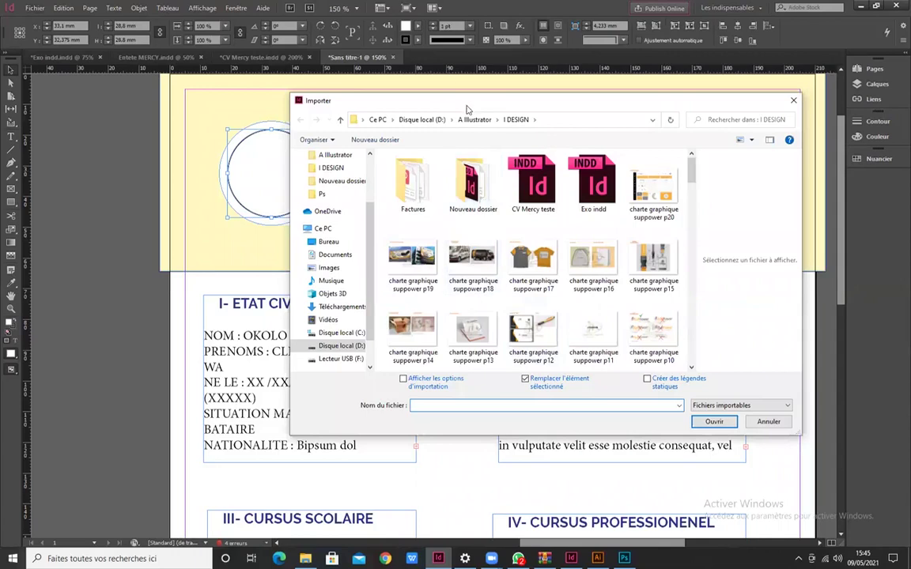
left_click_drag(467, 103, 467, 92)
- Browse the I DESIGN folder and the root of Disque local (D:) for an image to import
scroll(538, 285, "down", 5)
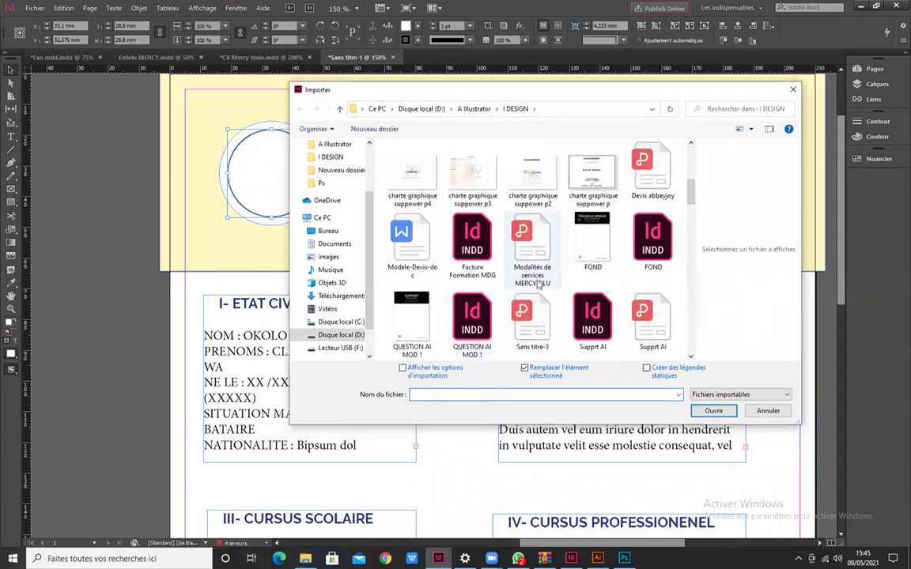
scroll(538, 285, "up", 3)
scroll(332, 301, "down", 1)
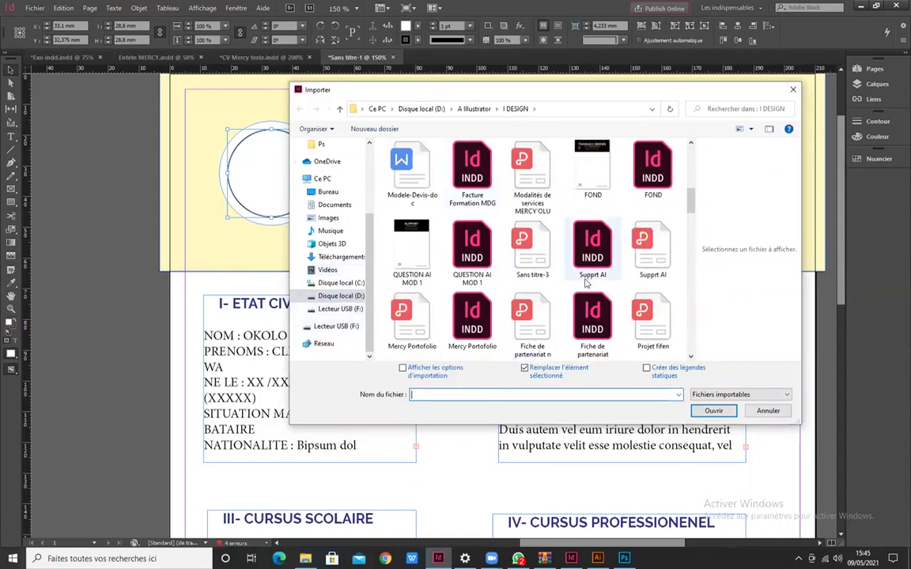
left_click(336, 296)
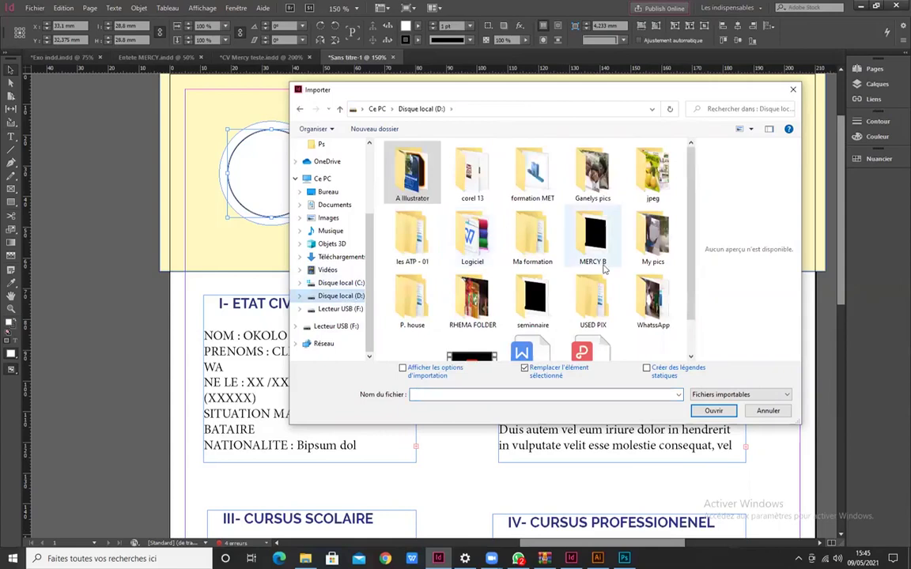
scroll(603, 261, "down", 1)
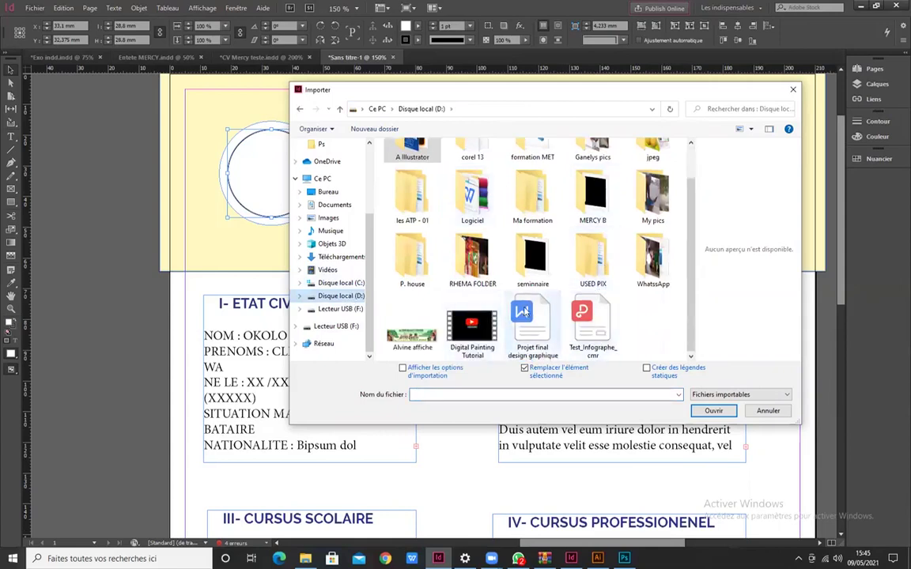
scroll(526, 308, "up", 1)
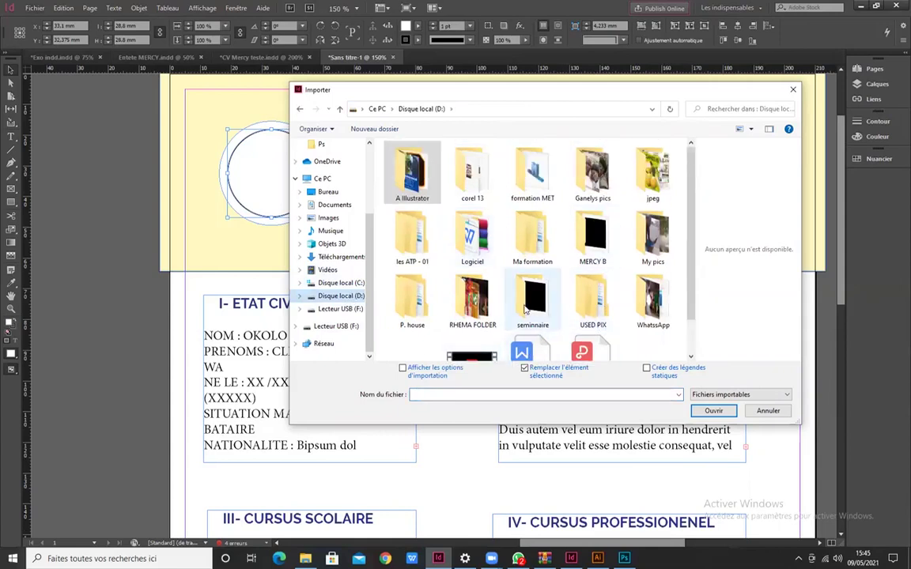
- Browse the Lecteur USB (F:) drive and its Photos folder for a portrait to import
left_click(341, 309)
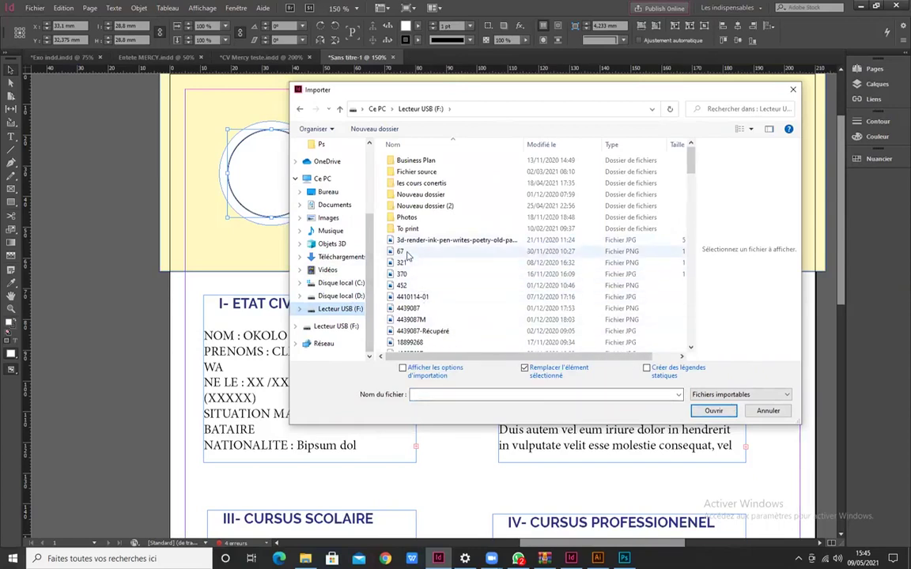
left_click(417, 222)
double_click(428, 220)
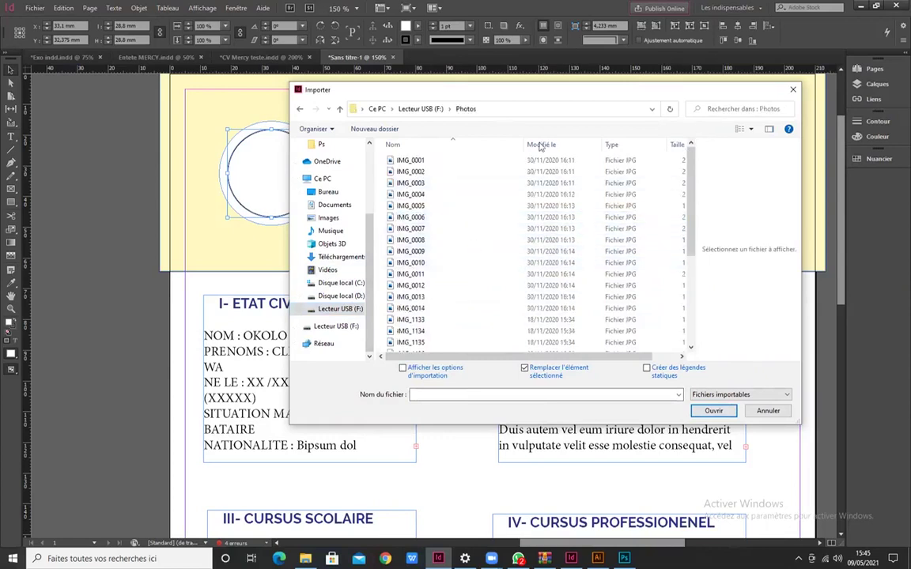
left_click(299, 111)
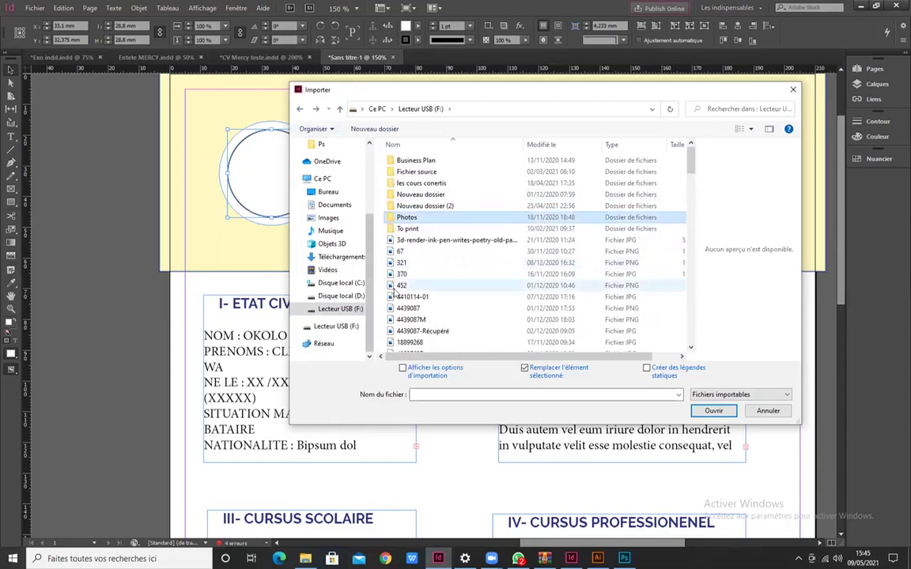
- Import the first thoughtful-african-american-business-woman JPG from the Fichier source folder on Lecteur USB (F:) into the inner circle
double_click(413, 172)
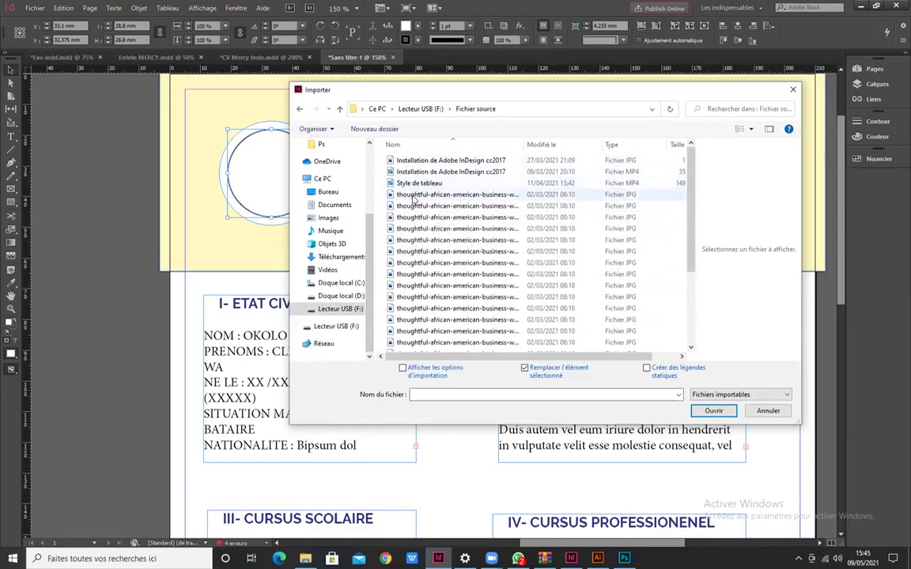
left_click(412, 198)
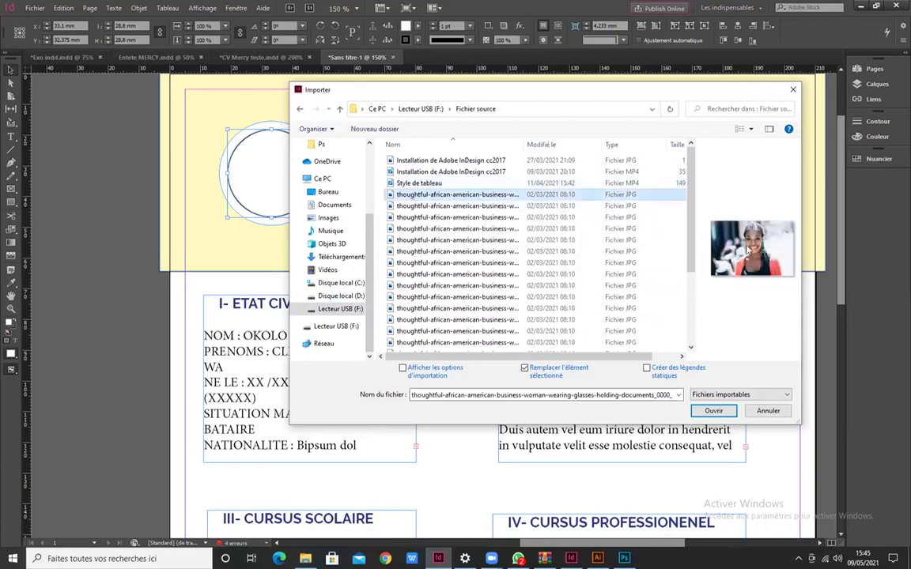
left_click(713, 411)
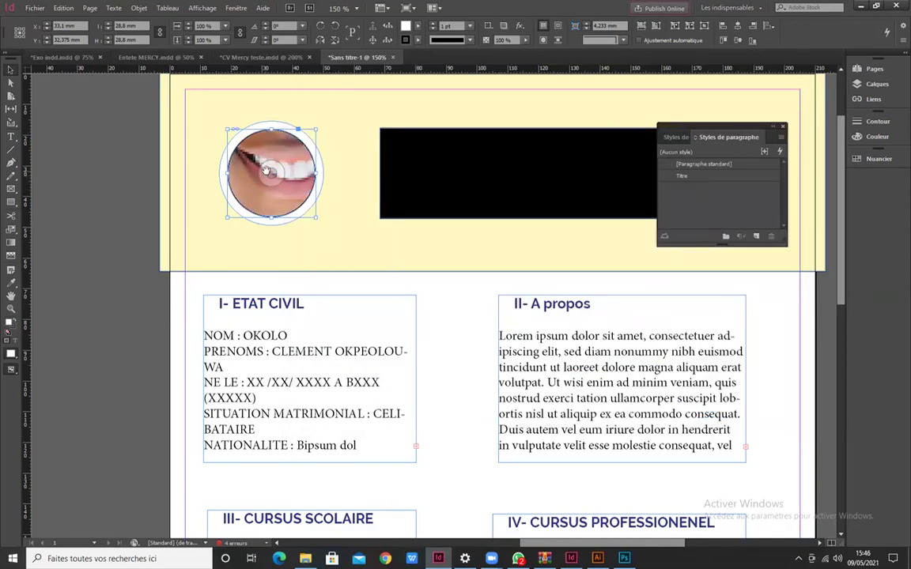
- Scale the imported photo inside the circular frame down proportionally to about 43.2 × 28.8 mm
scroll(272, 171, "up", 3)
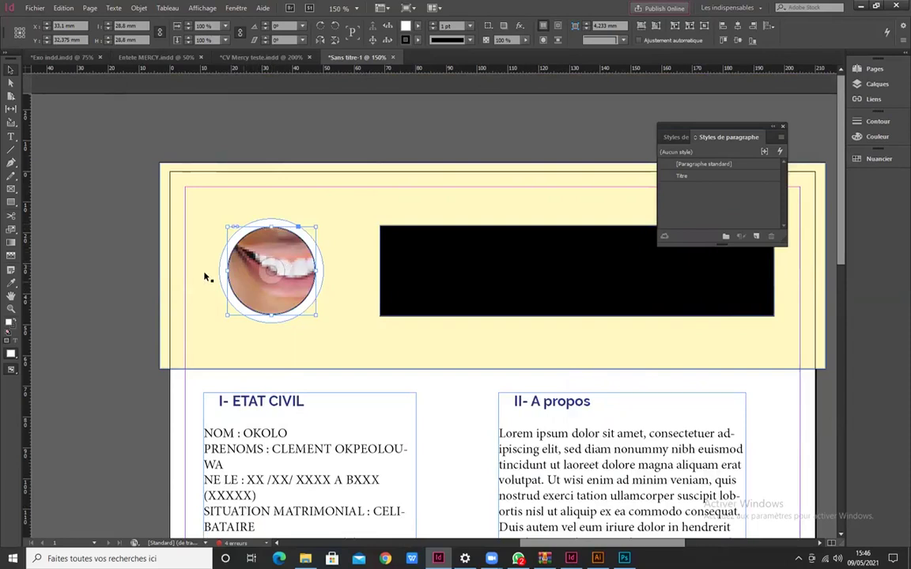
key("ctrl+minus")
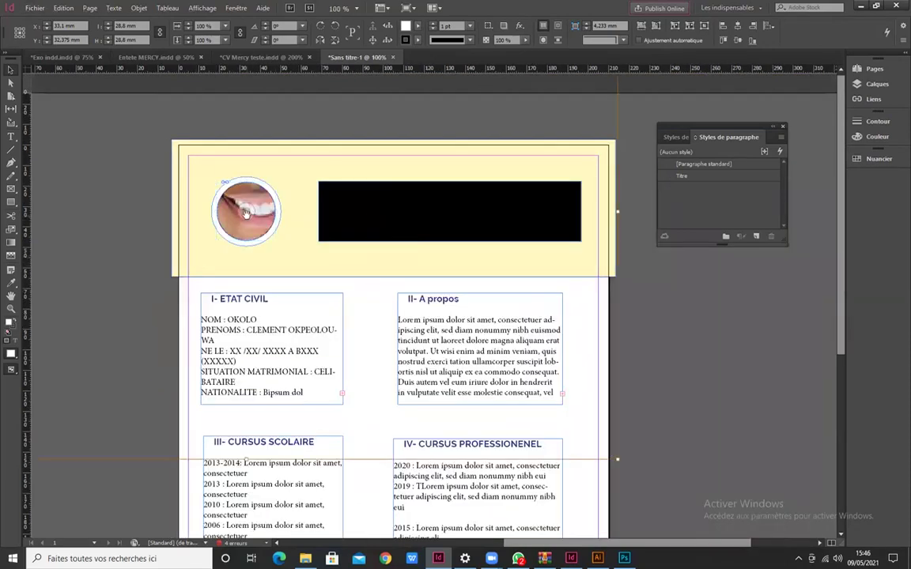
key("ctrl+minus")
key("ctrl+minus")
key("ctrl+minus")
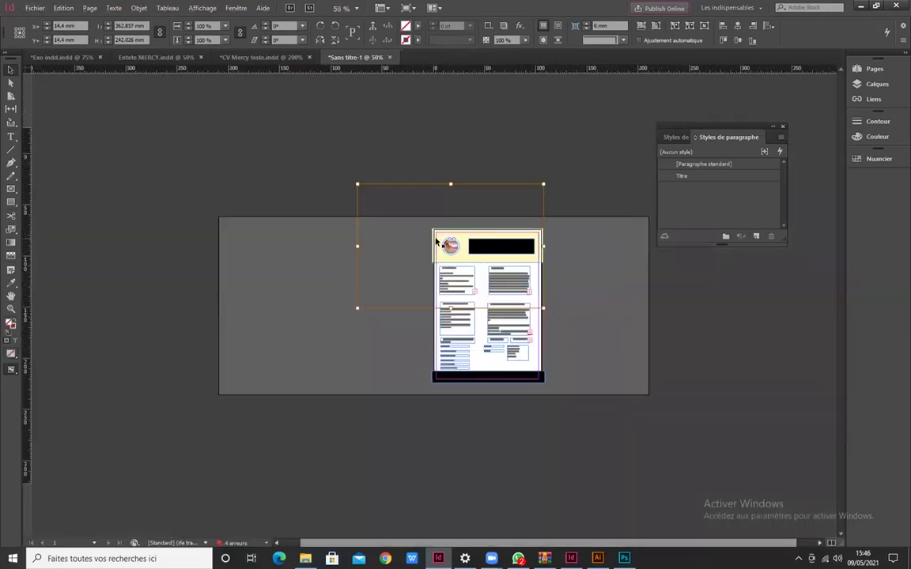
key("ctrl+plus")
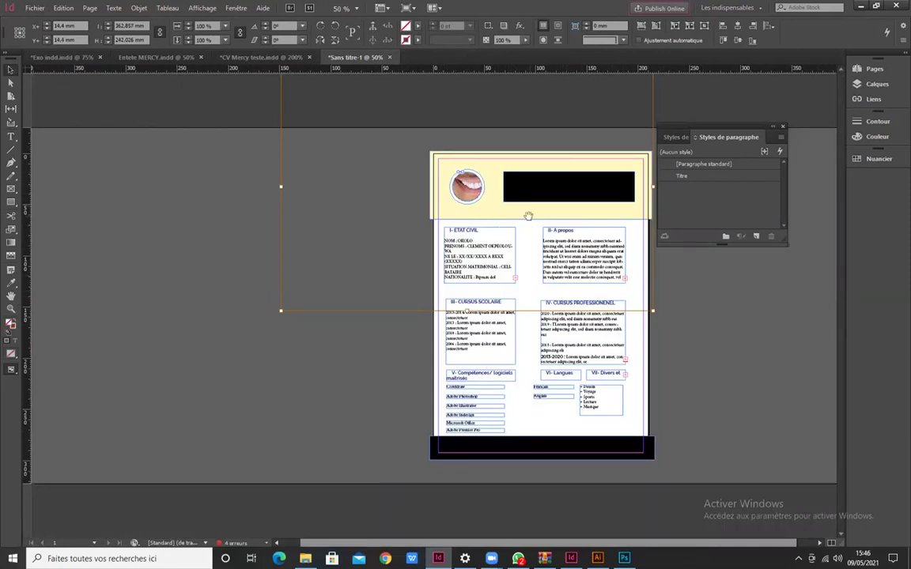
scroll(528, 215, "right", 1)
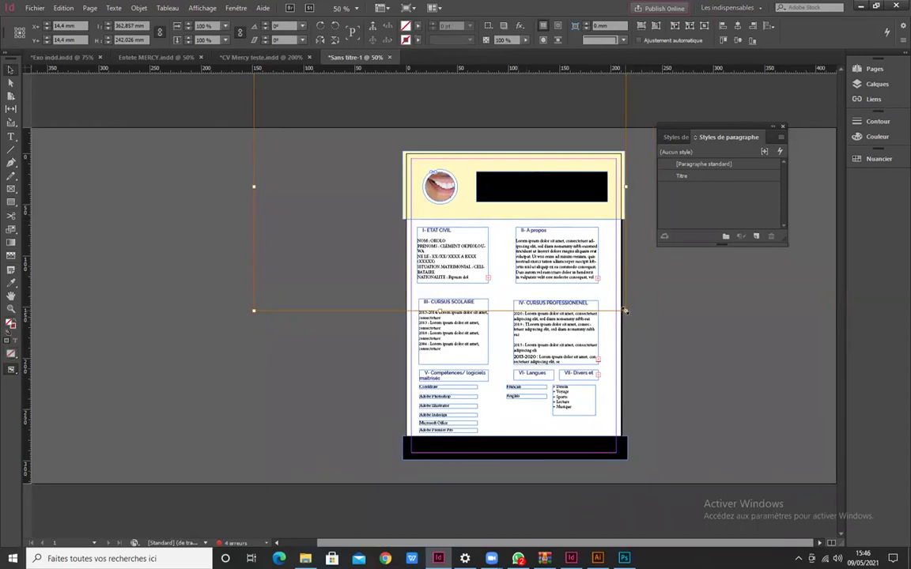
left_click_drag(625, 311, 448, 206)
- Enlarge the photo to about 54.6 × 36.5 mm, centre the face in the circular frame and deselect it
scroll(447, 204, "up", 3)
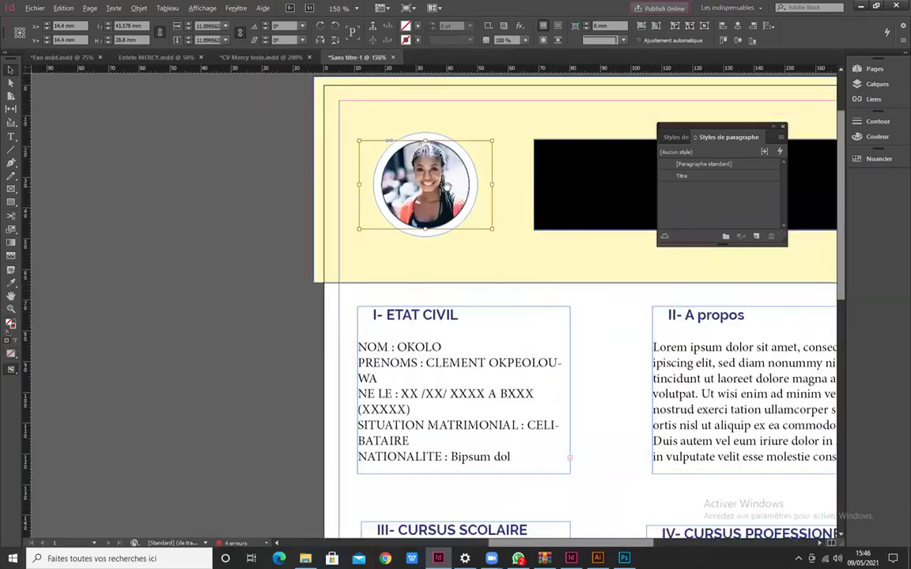
scroll(475, 235, "up", 2)
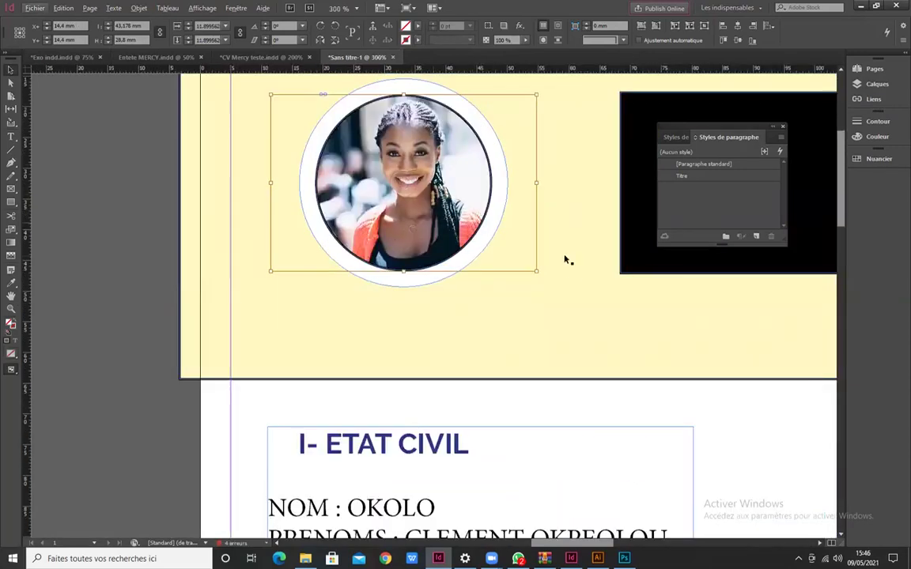
left_click_drag(537, 272, 572, 294)
mouse_move(402, 181)
left_mouse_down()
mouse_move(407, 199)
mouse_move(407, 190)
left_mouse_up()
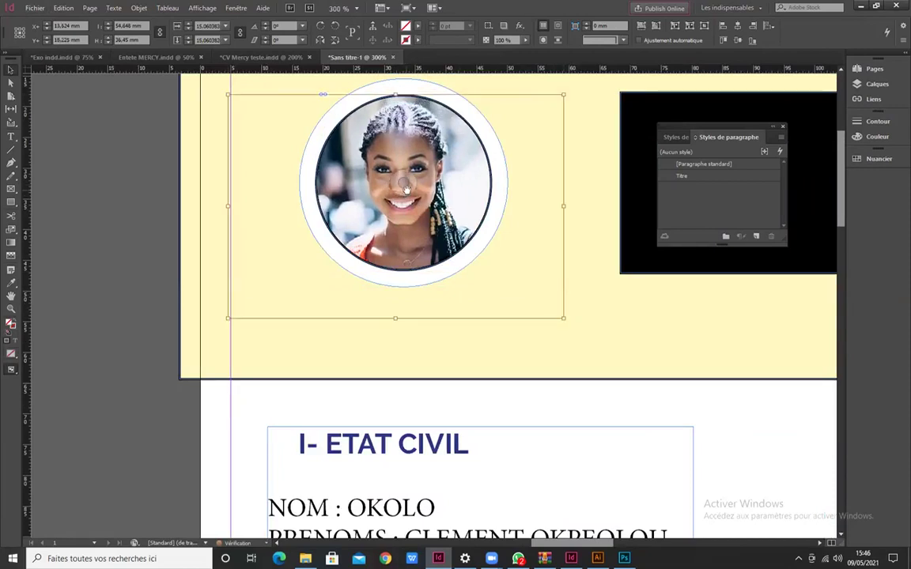
left_click(71, 249)
key("alt")
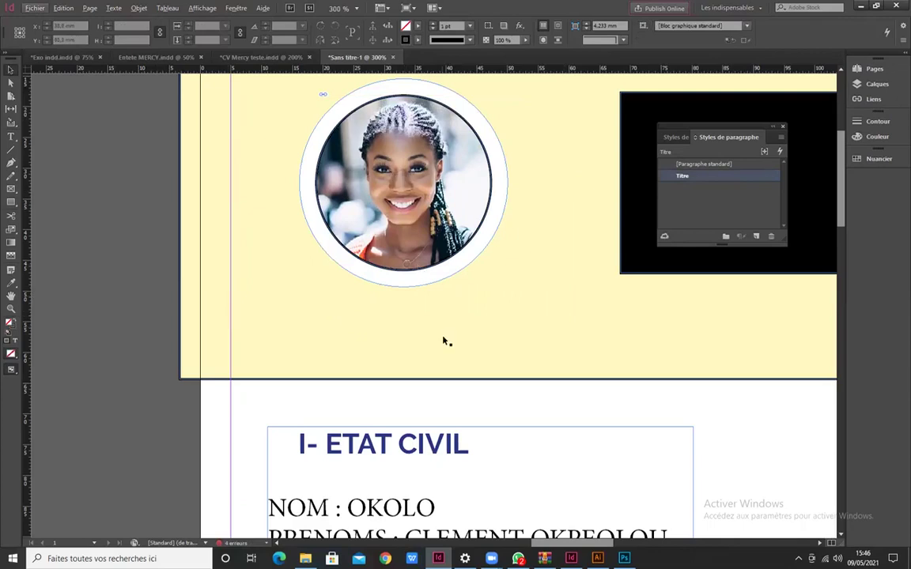
scroll(279, 290, "down", 2, "alt")
scroll(303, 282, "down", 1, "alt")
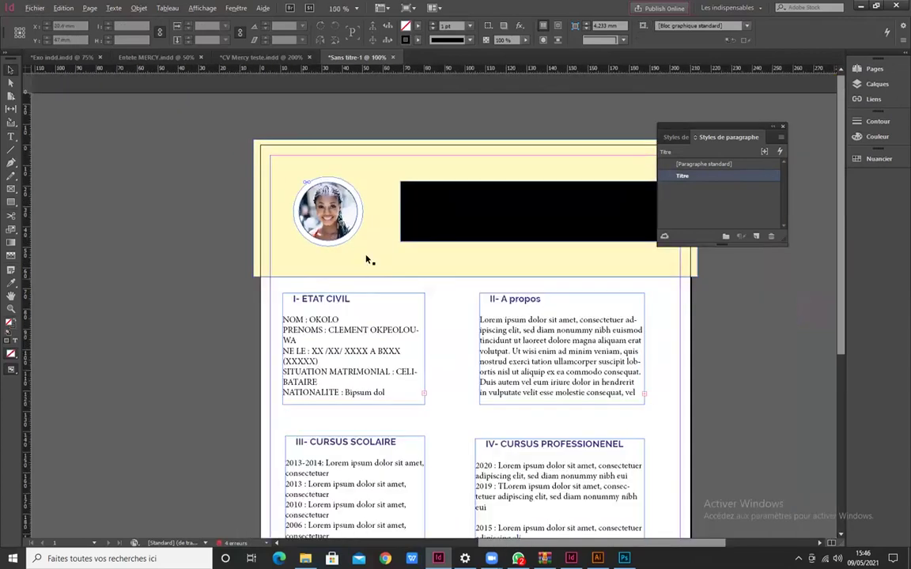
scroll(367, 258, "up", 1, "alt")
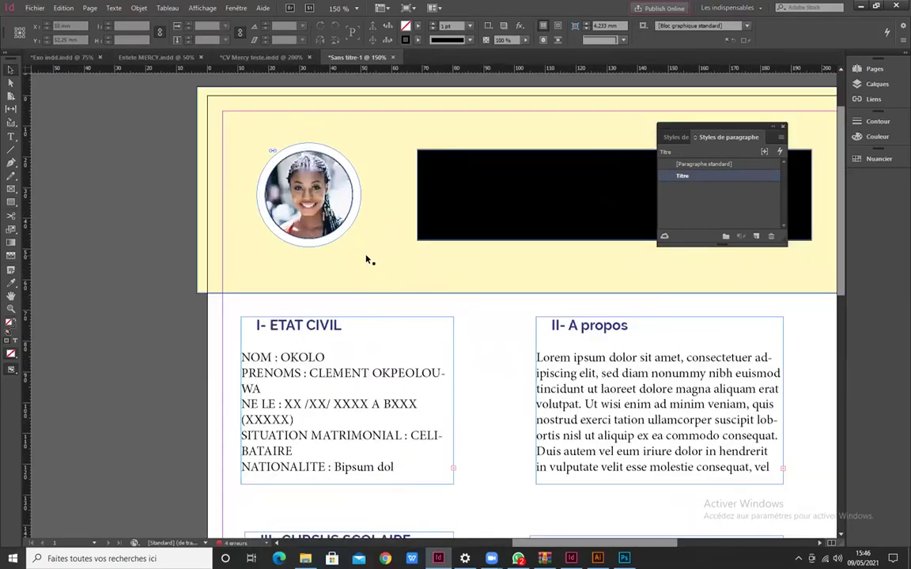
- Delete the photo from the circular frame, keeping the empty circle, and clear the selection
left_click(365, 254)
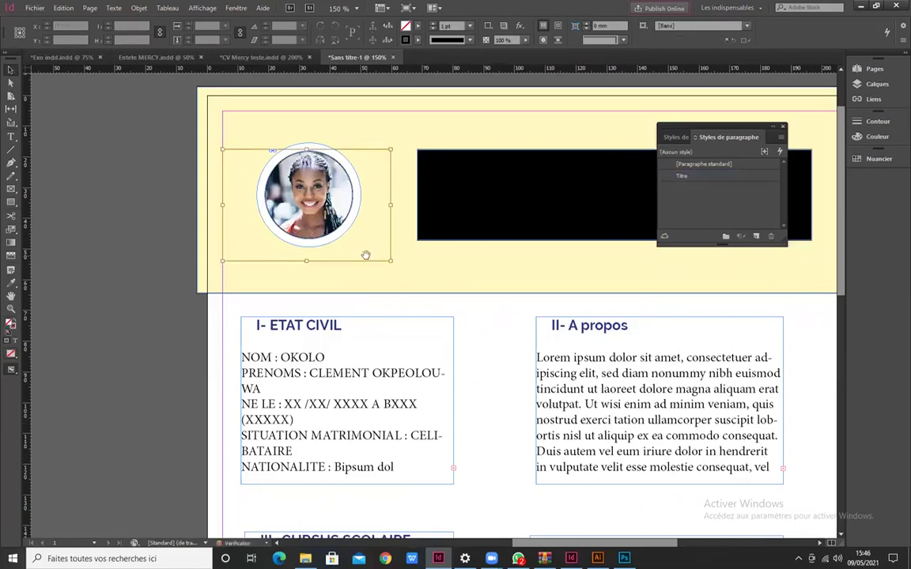
key("Delete")
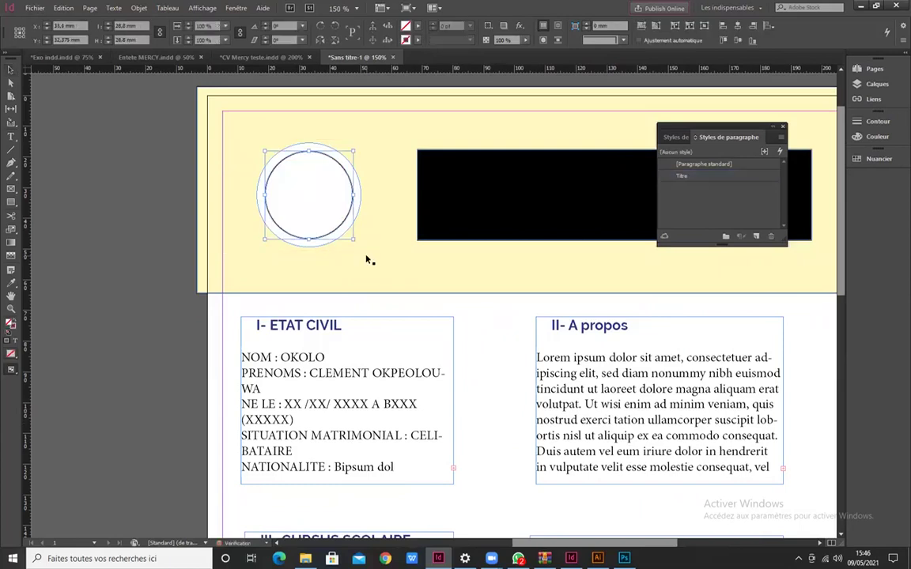
left_click(100, 195)
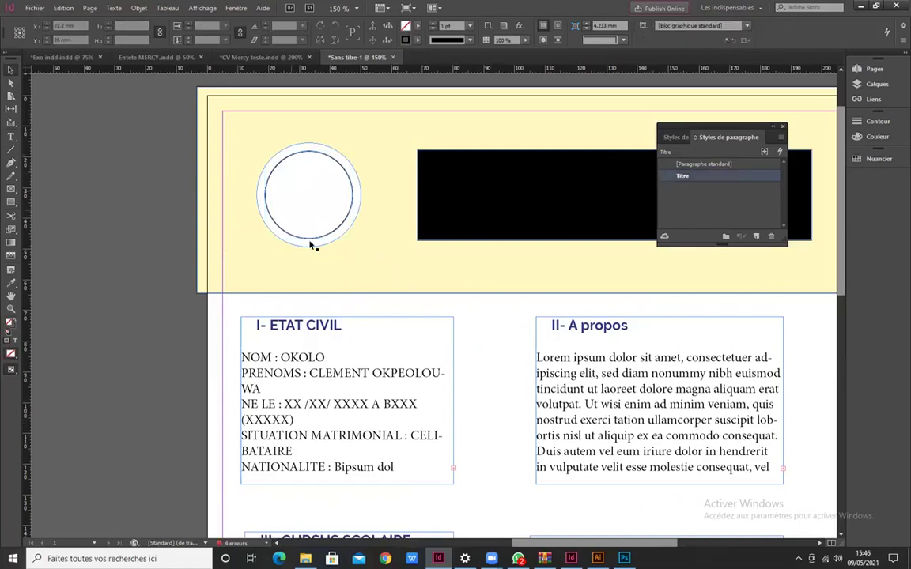
- Select the empty inner circle and import the first thoughtful-african-american-business-woman JPG from Fichier source into it
left_click(319, 153)
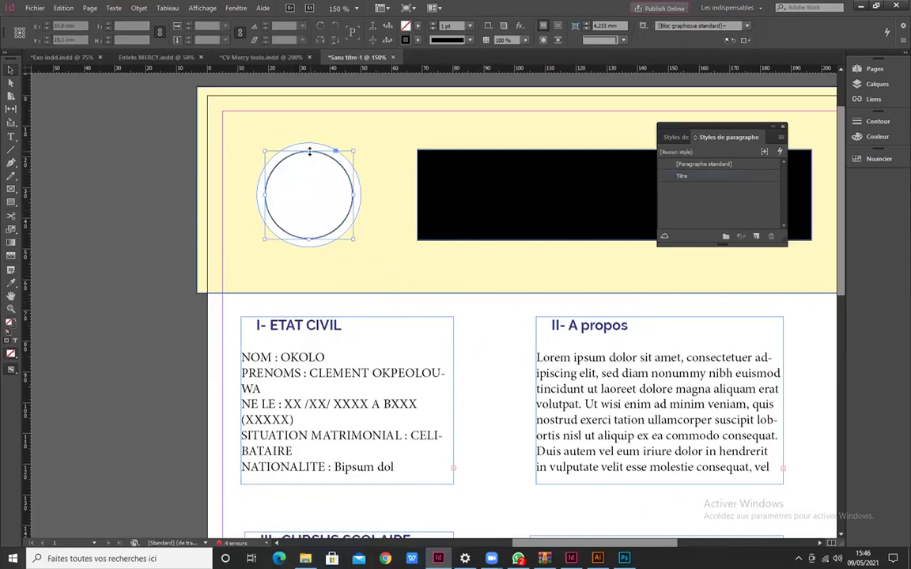
scroll(314, 169, "up", 3)
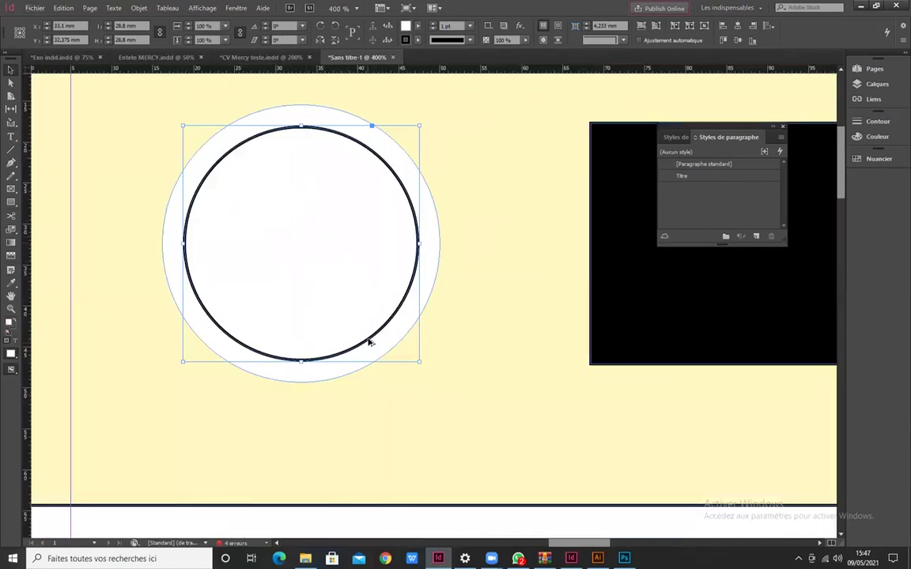
scroll(368, 285, "down", 3)
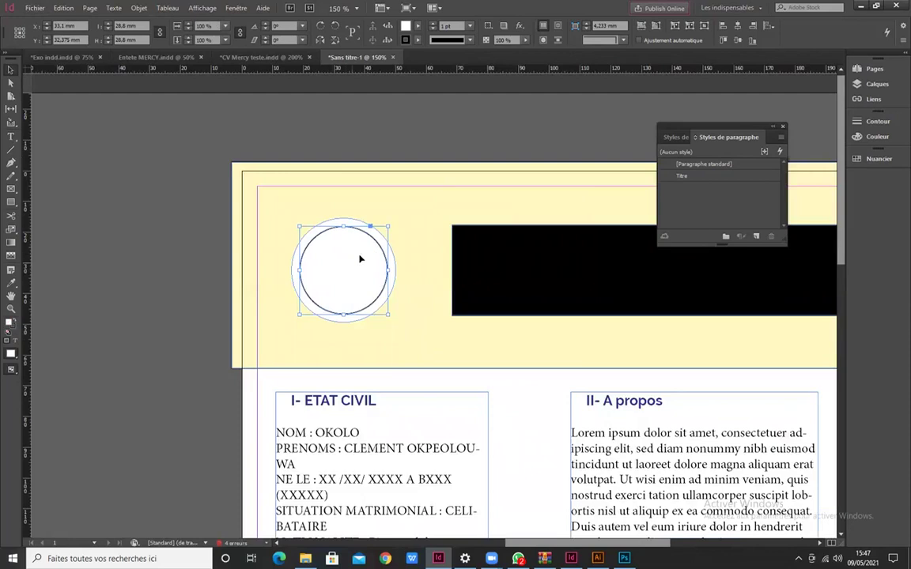
left_click(36, 9)
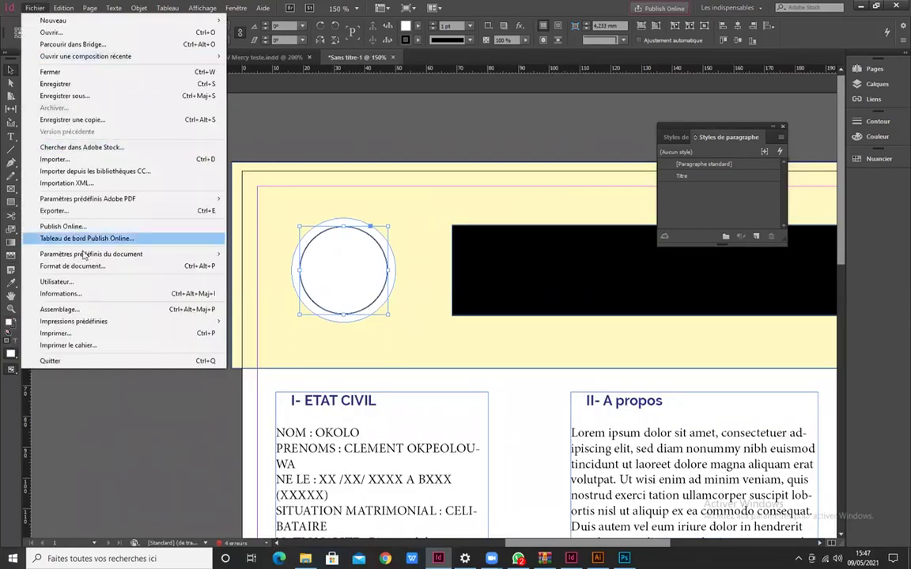
left_click(80, 164)
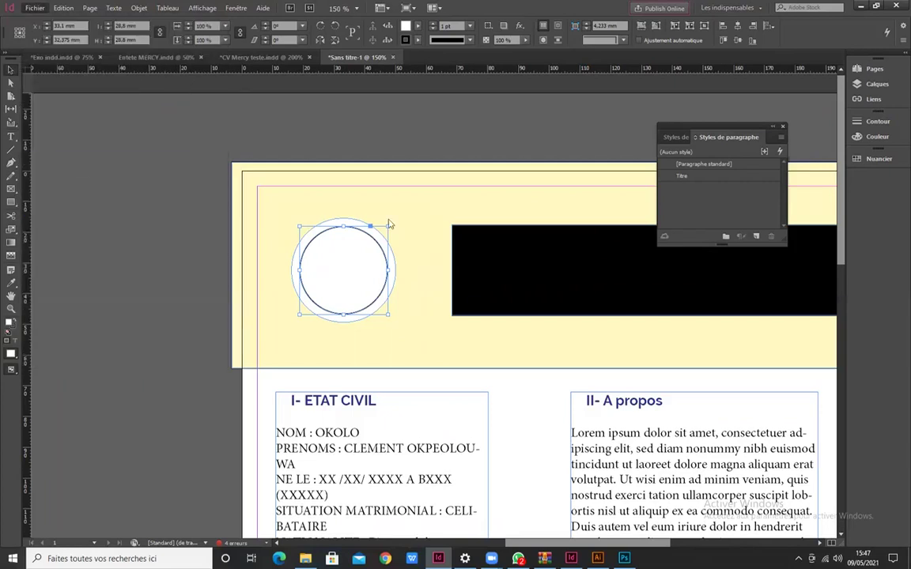
left_click_drag(420, 90, 341, 94)
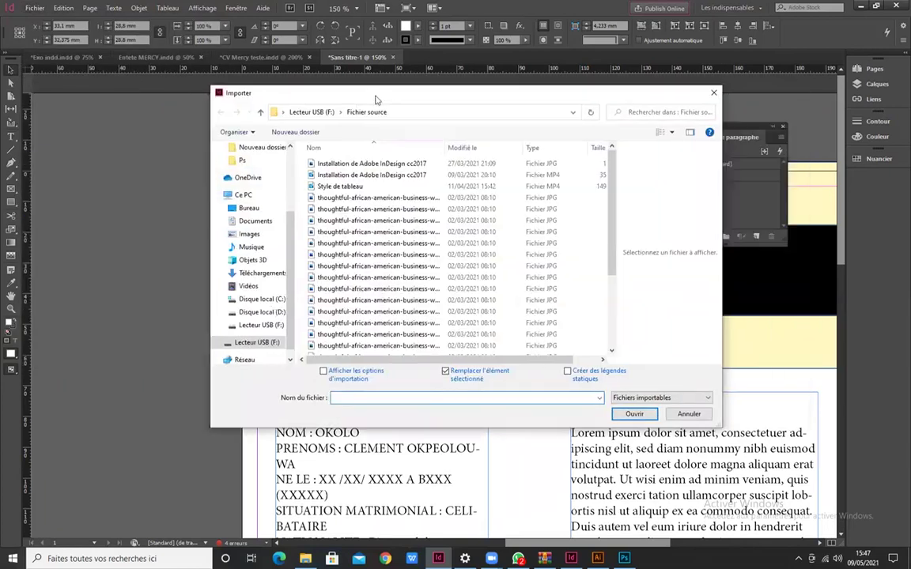
left_click(341, 199)
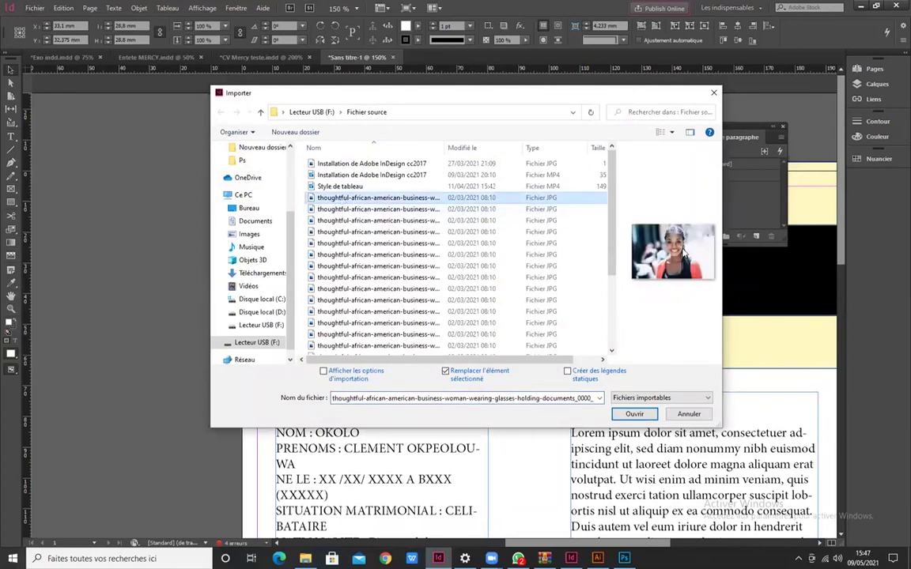
left_click(637, 415)
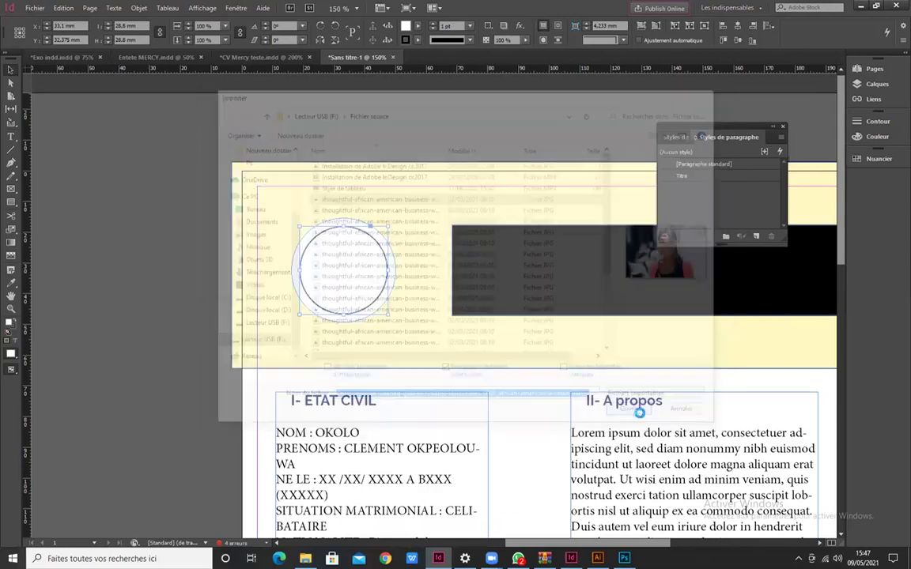
- Select the photo content within the circular frame and scale it down proportionally to about 43.2 × 28.8 mm
scroll(337, 246, "down", 3)
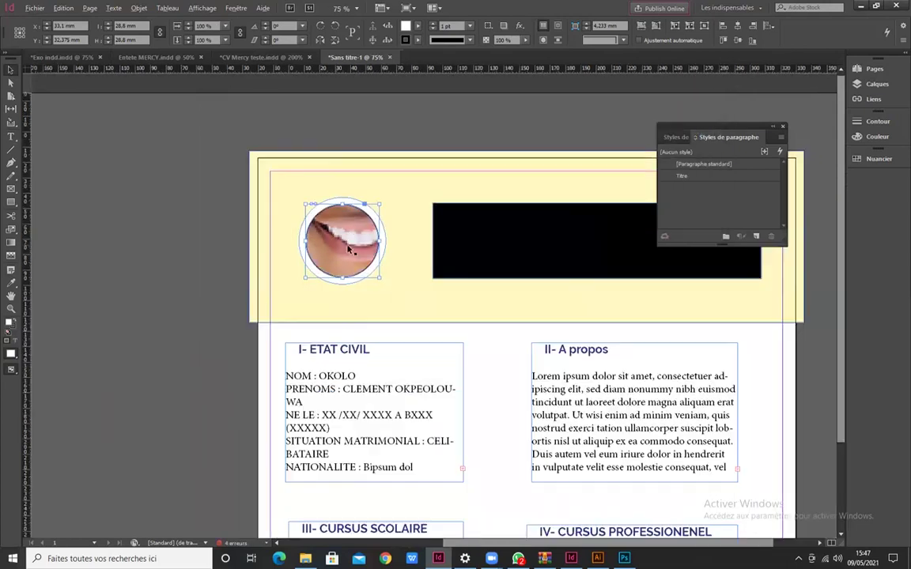
scroll(337, 183, "down", 3)
scroll(470, 230, "up", 6)
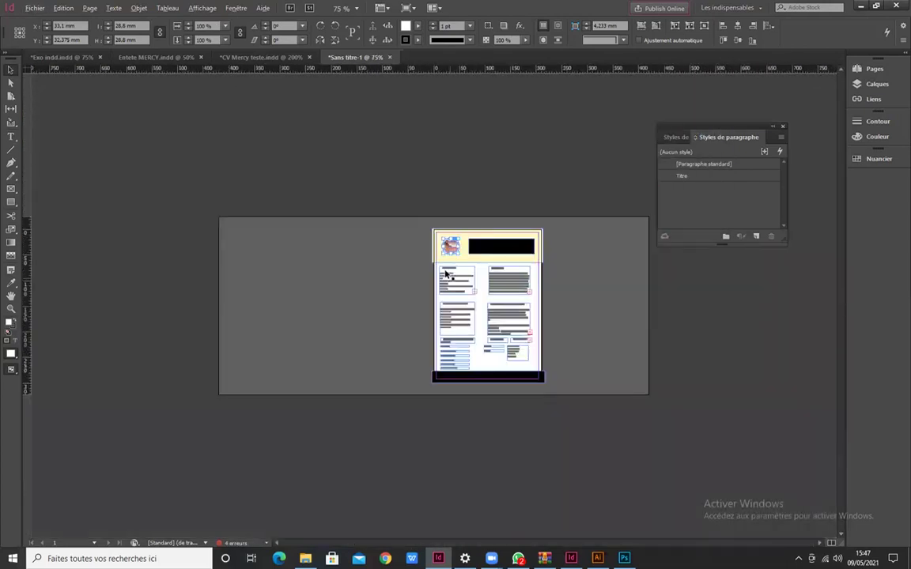
scroll(329, 230, "up", 3)
scroll(340, 233, "right", 4)
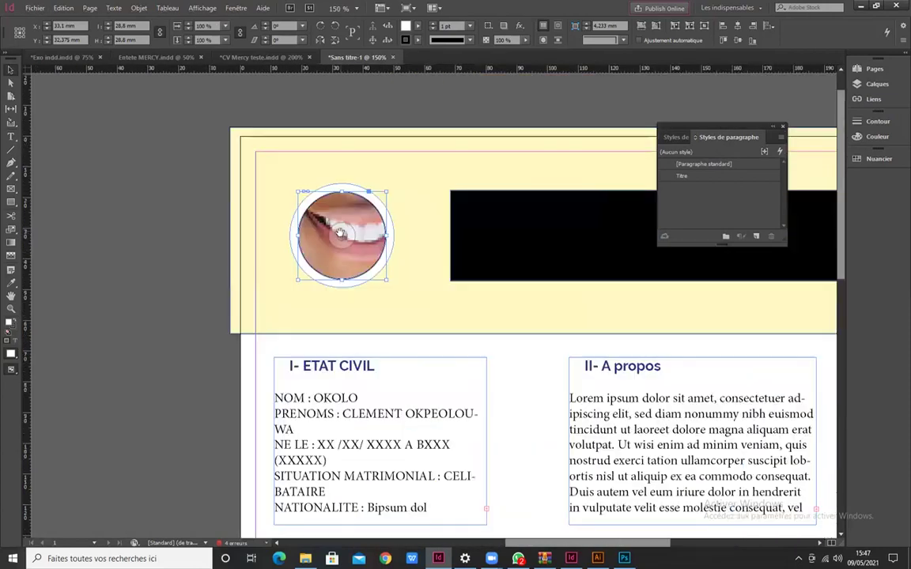
left_click(340, 234)
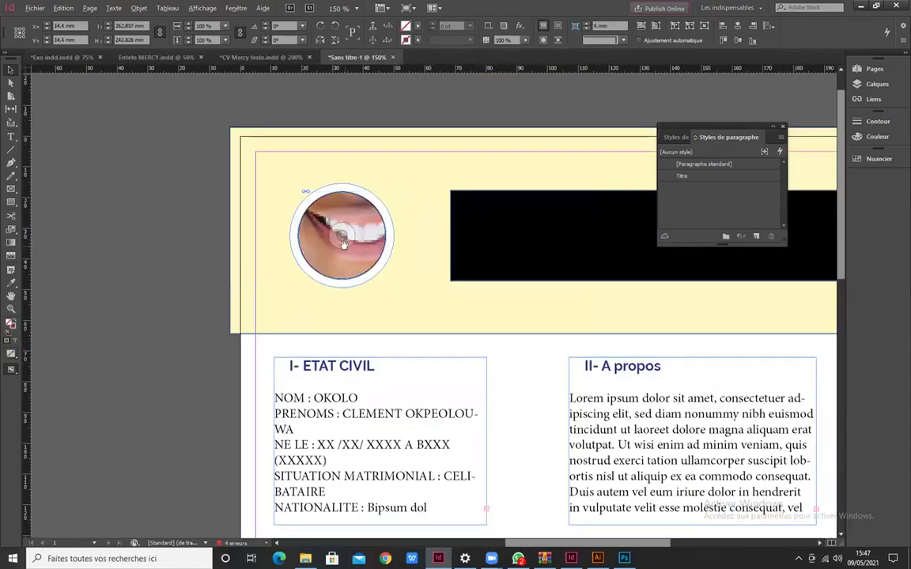
scroll(344, 241, "up", 3)
scroll(345, 235, "down", 2)
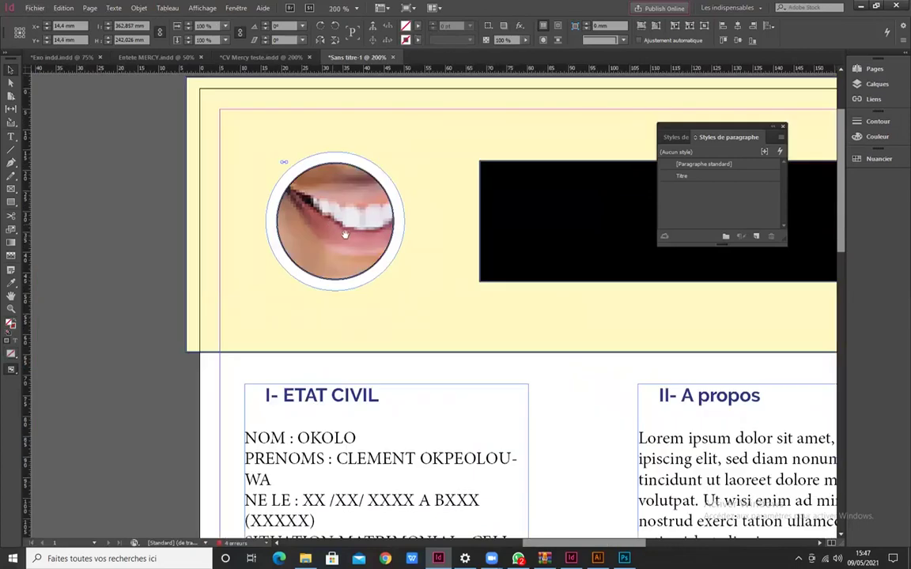
scroll(344, 235, "down", 3)
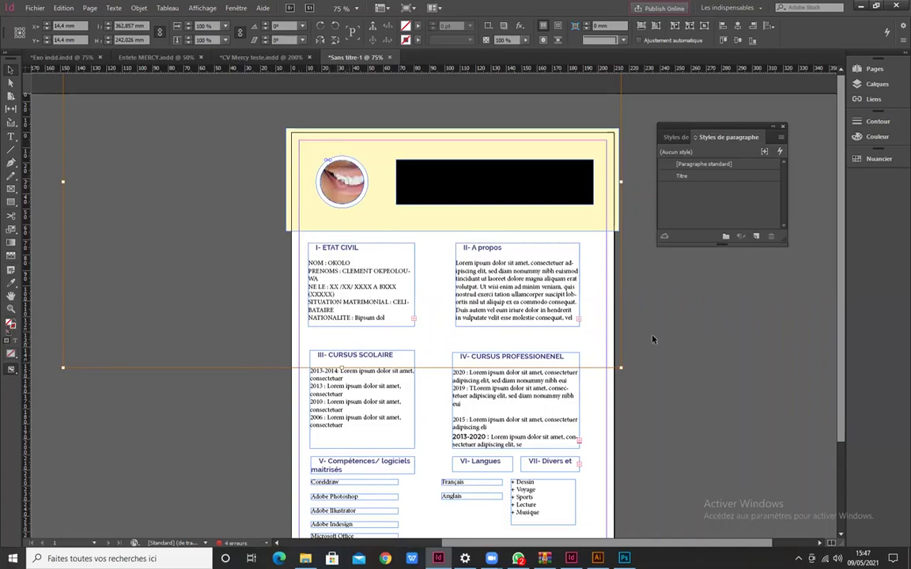
left_click_drag(620, 369, 375, 205)
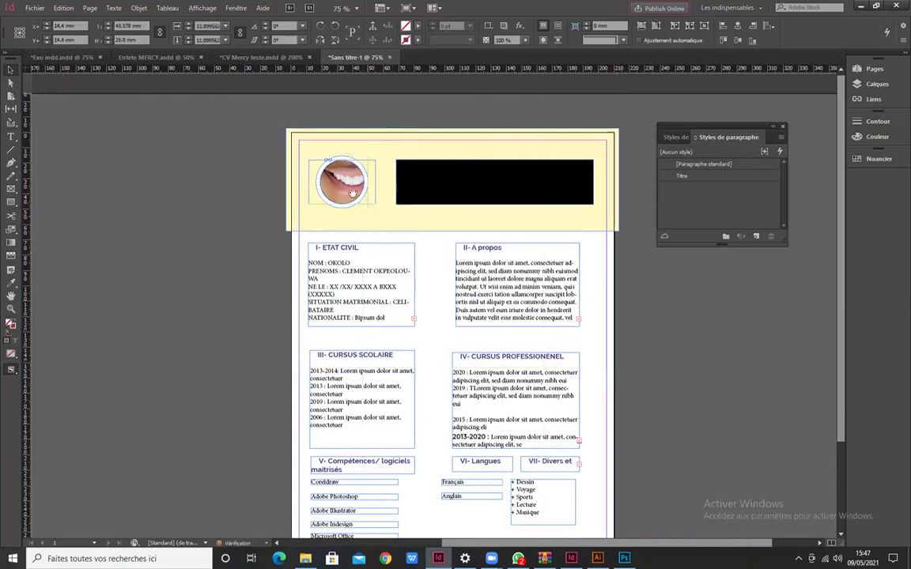
- Examine how the portrait photo fits inside the circular header frame and clear the selection
scroll(353, 194, "up", 1)
scroll(333, 186, "up", 3)
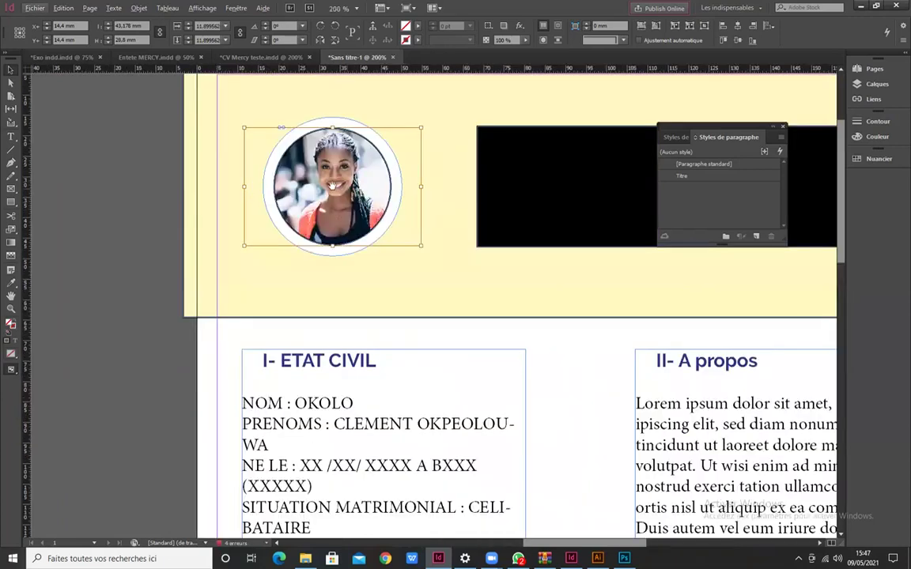
left_click(302, 161)
scroll(320, 183, "up", 2)
scroll(357, 232, "down", 3)
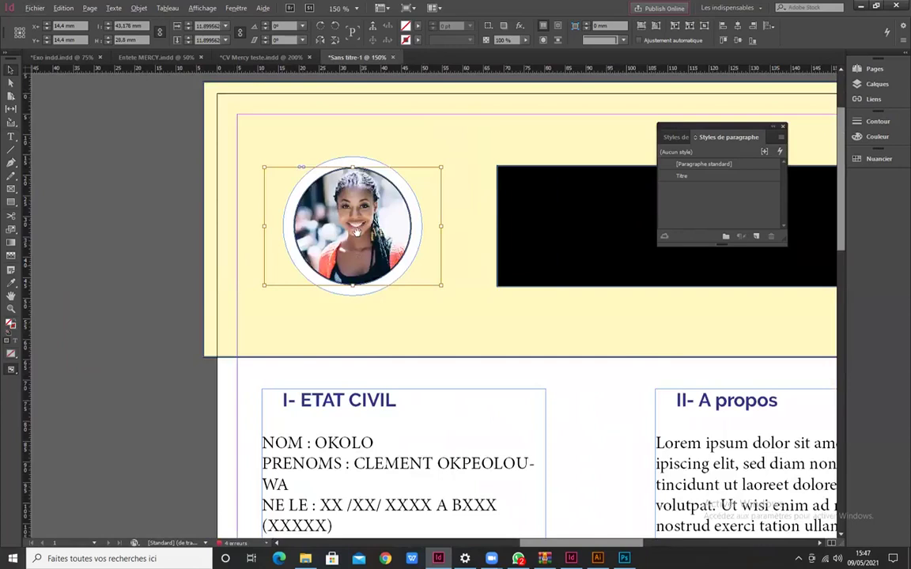
scroll(358, 232, "down", 1)
left_click(158, 276)
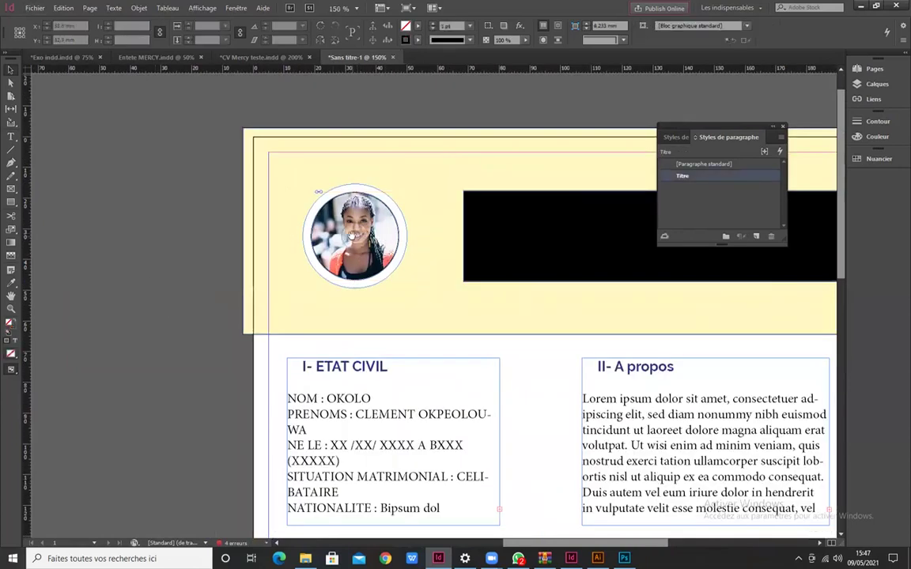
scroll(382, 230, "up", 3)
scroll(352, 470, "down", 2)
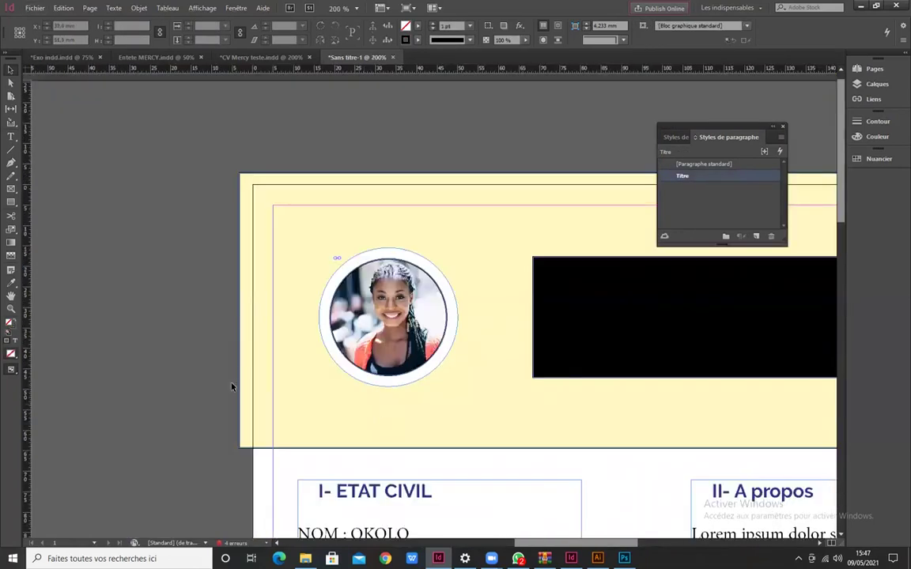
- Select the photo content in the circular frame and enlarge it to about 66 × 41 mm
left_click(386, 324)
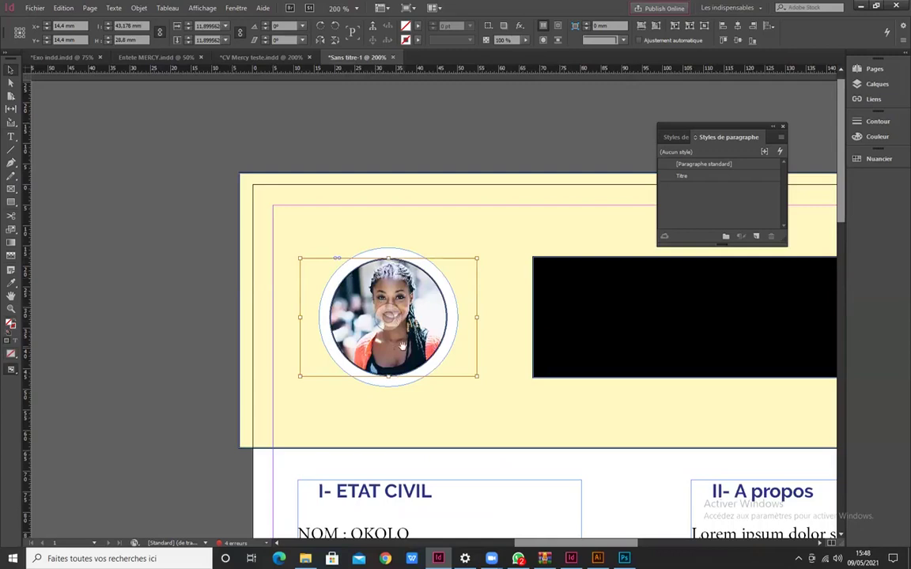
mouse_move(399, 318)
left_mouse_down()
mouse_move(416, 319)
mouse_move(373, 285)
mouse_move(351, 289)
mouse_move(409, 326)
mouse_move(353, 286)
mouse_move(404, 318)
left_mouse_up()
left_click_drag(349, 286, 325, 319)
left_click_drag(388, 319, 363, 318)
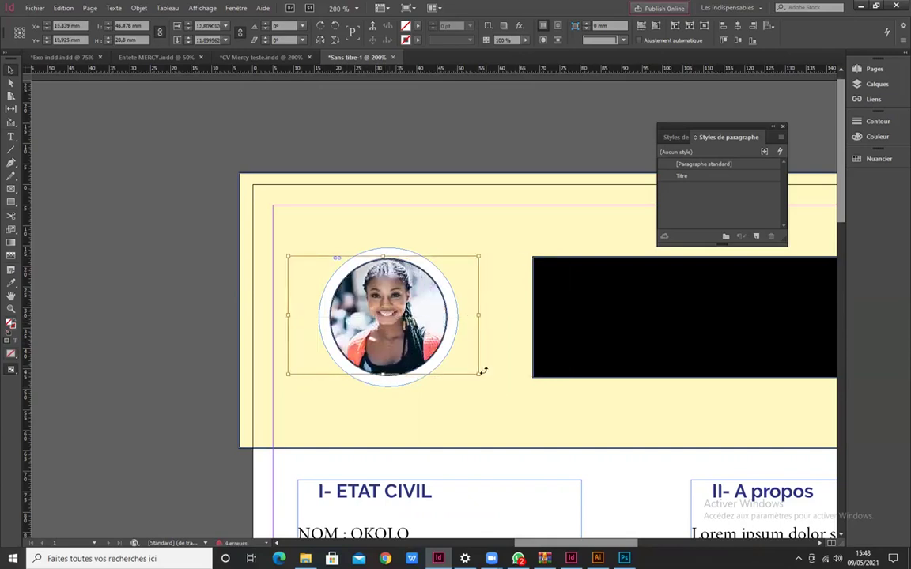
left_click_drag(478, 375, 511, 394)
left_click_drag(388, 319, 388, 333)
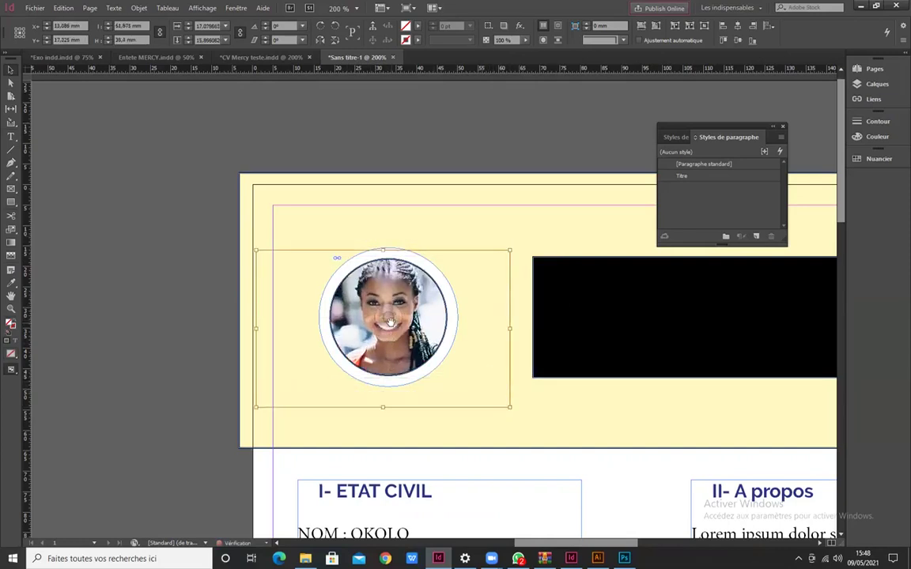
mouse_move(510, 405)
left_mouse_down()
mouse_move(555, 437)
mouse_move(529, 433)
mouse_move(536, 441)
mouse_move(451, 409)
mouse_move(579, 464)
mouse_move(418, 393)
mouse_move(480, 423)
mouse_move(458, 403)
mouse_move(519, 412)
left_mouse_up()
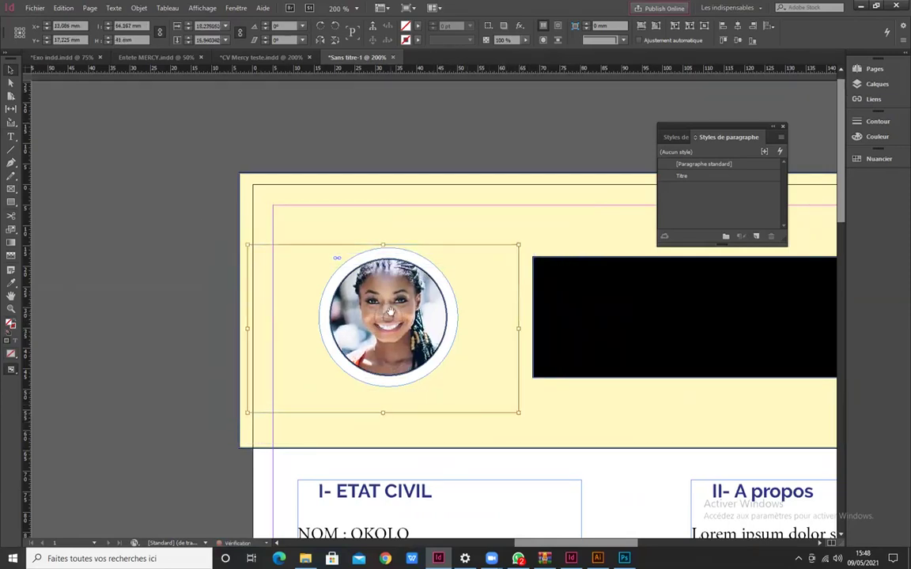
- Centre the enlarged face within the circular frame and deselect the photo
scroll(399, 340, "up", 4)
left_click_drag(403, 344, 384, 346)
scroll(384, 346, "down", 4)
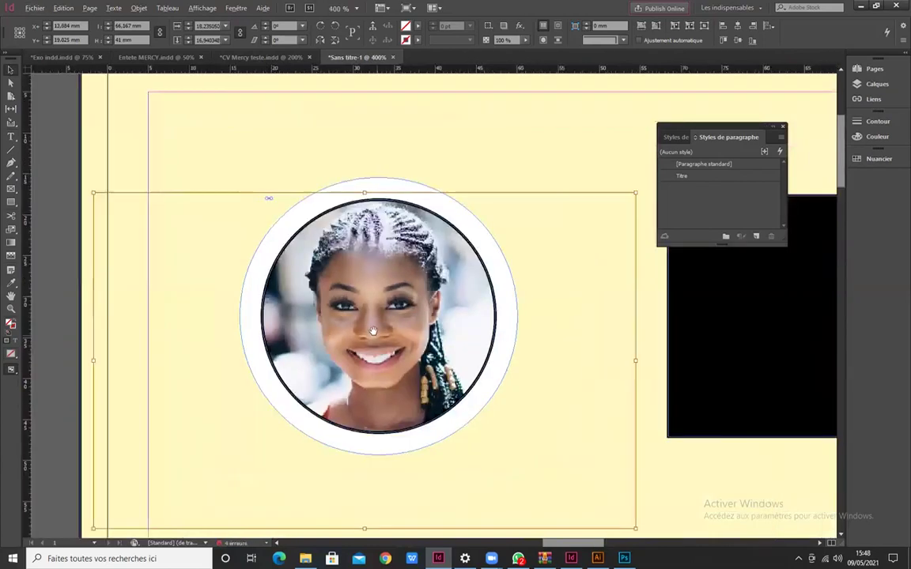
left_click(117, 311)
scroll(380, 353, "down", 2)
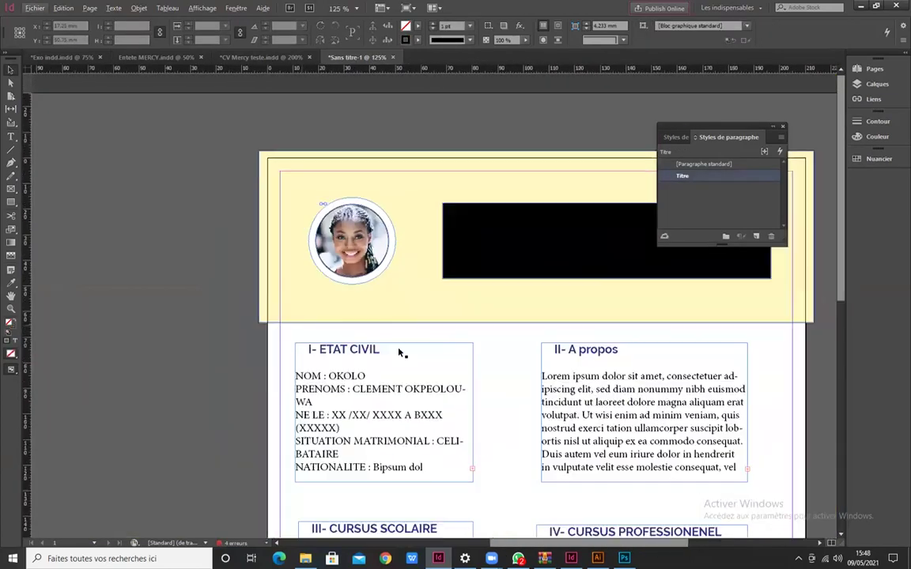
- Select the inner circle around the photo and set its stroke weight to 2 pt
scroll(400, 352, "up", 2)
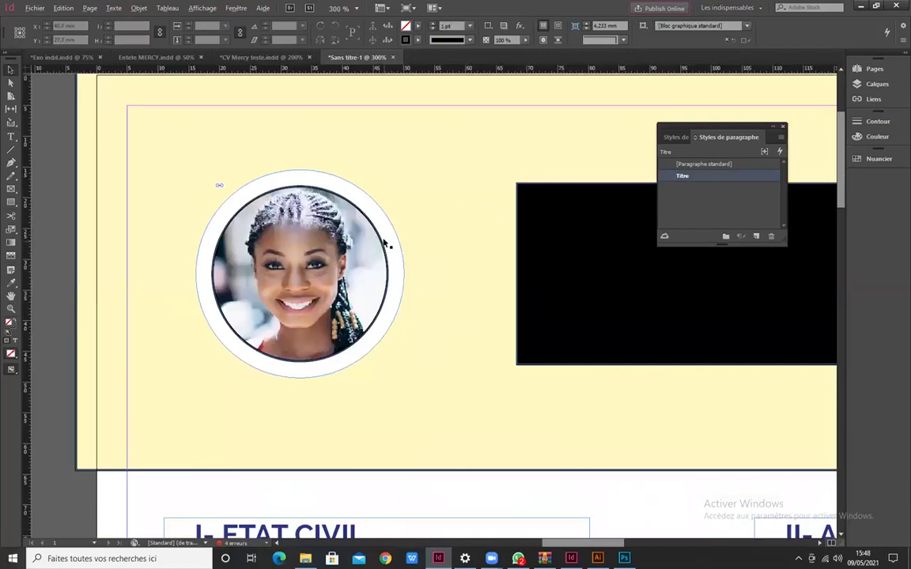
scroll(386, 246, "up", 3)
left_click(346, 227)
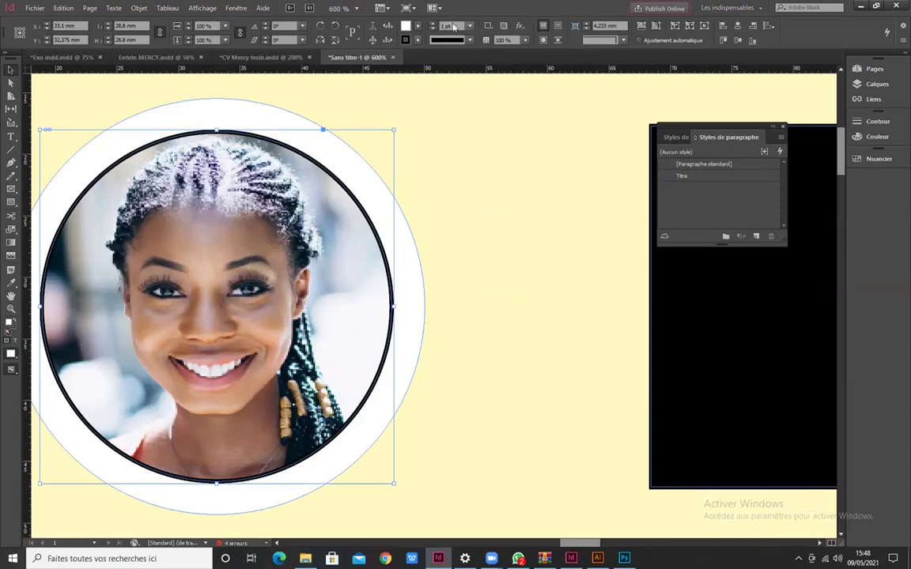
left_click(433, 27)
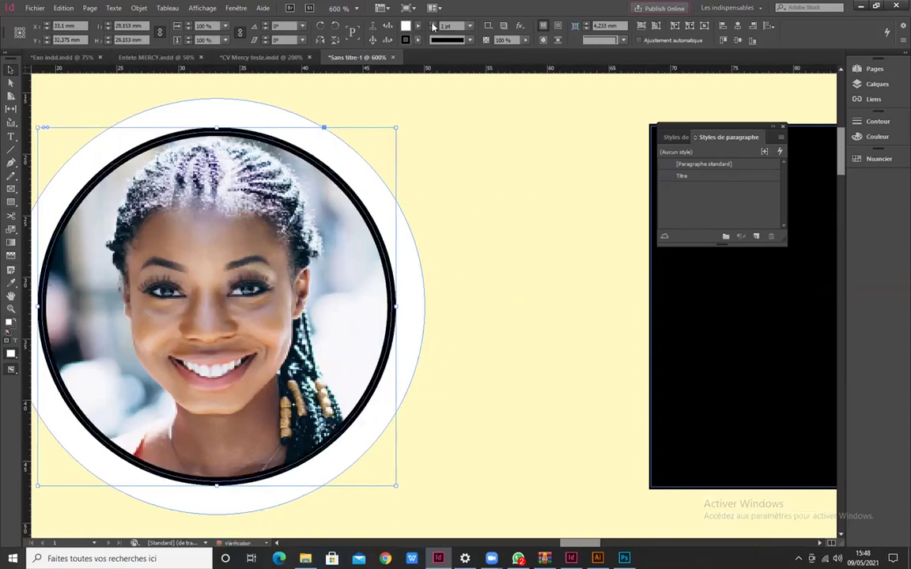
left_click(433, 27)
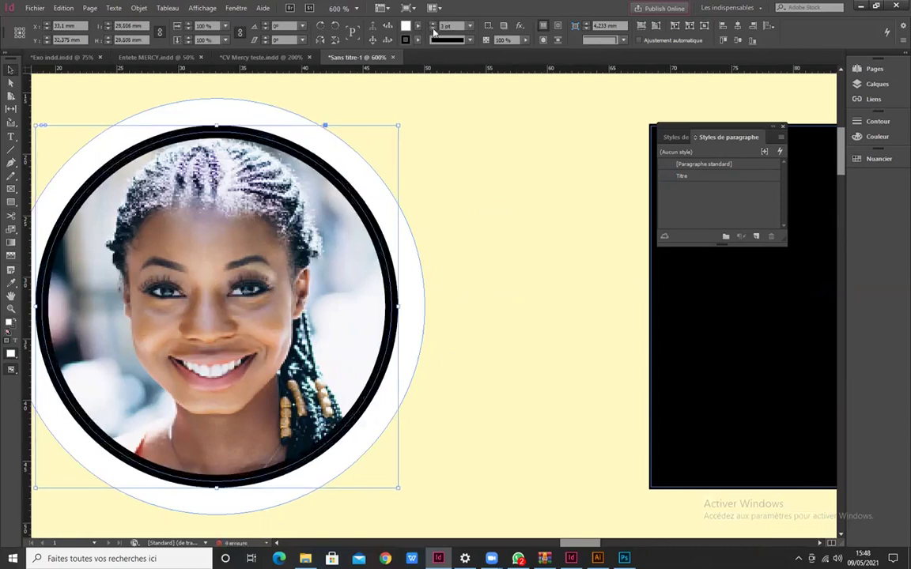
left_click(433, 30)
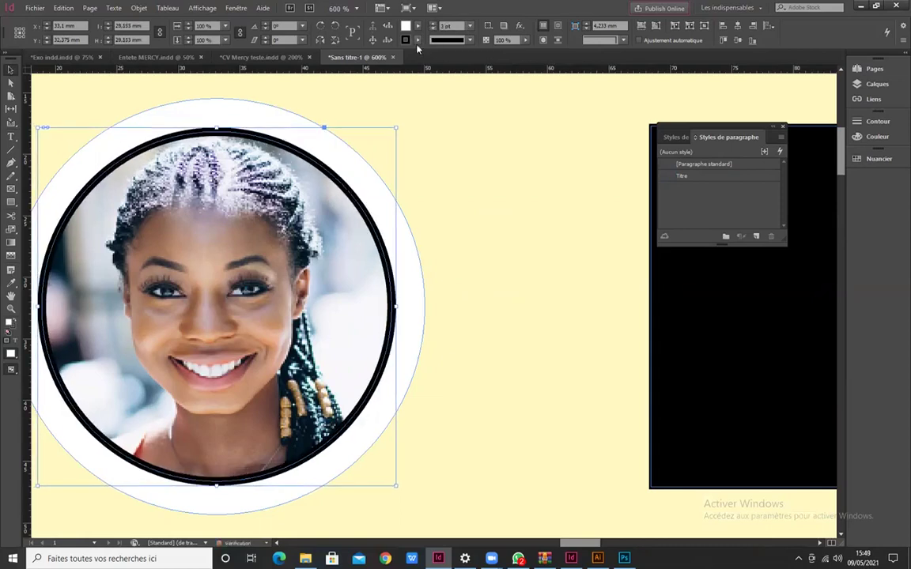
left_click(10, 355)
left_click(433, 28)
left_click(432, 30)
left_click(434, 28)
- Colour the inner circle's stroke red with the C=15 M=100 J=100 N=0 swatch and deselect it
left_click(418, 40)
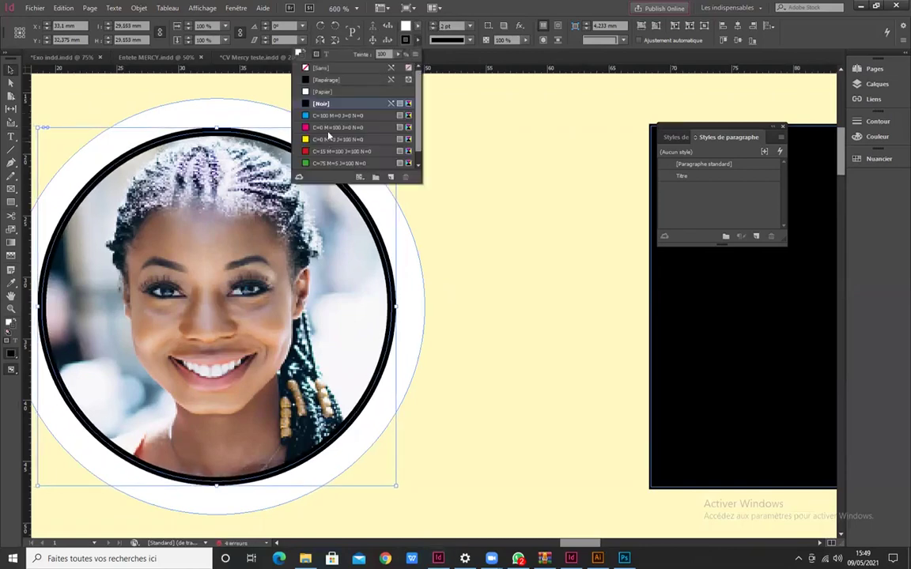
left_click(348, 127)
left_click(310, 150)
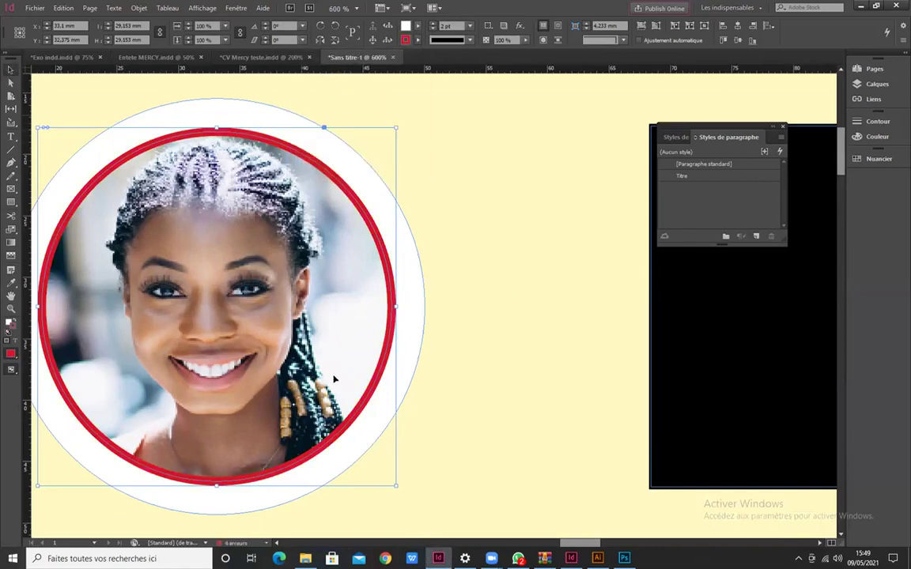
scroll(366, 374, "down", 4)
left_click(90, 370)
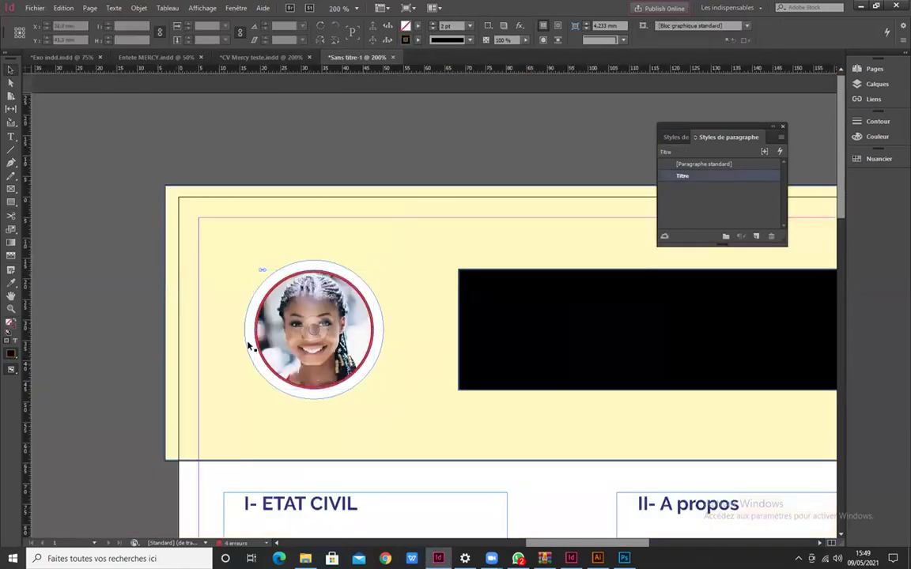
- Review the red-outlined header photo and the CV's text sections at different magnifications
scroll(248, 346, "down", 2)
scroll(474, 350, "down", 1)
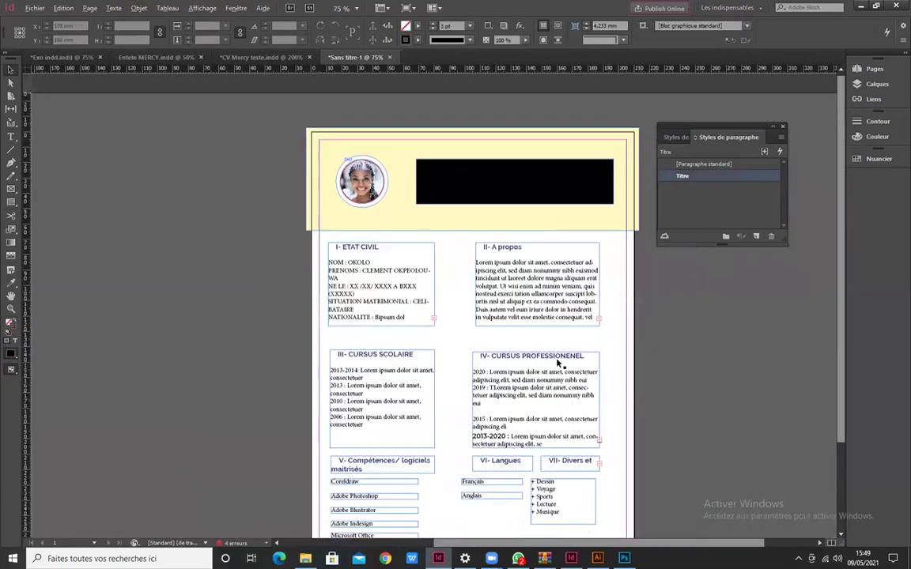
scroll(500, 322, "up", 2)
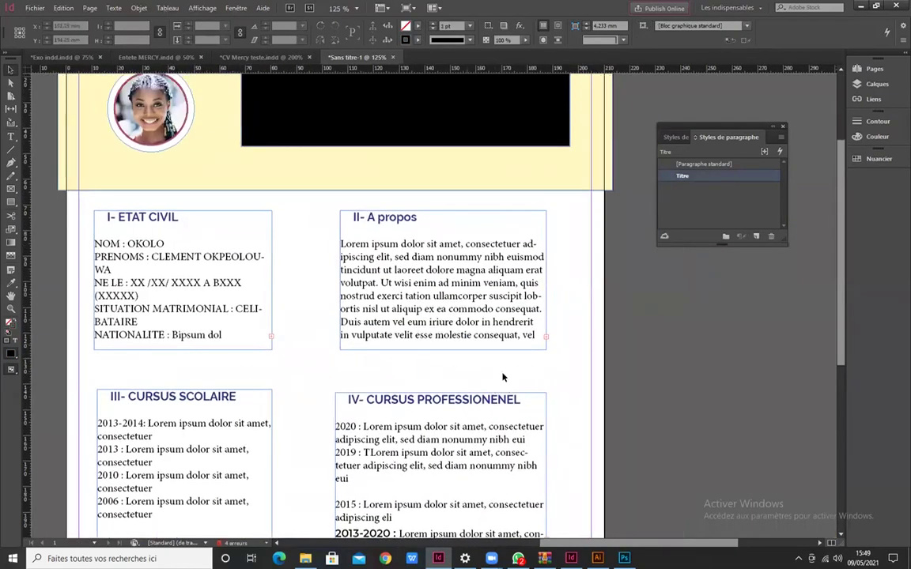
scroll(486, 380, "up", 3)
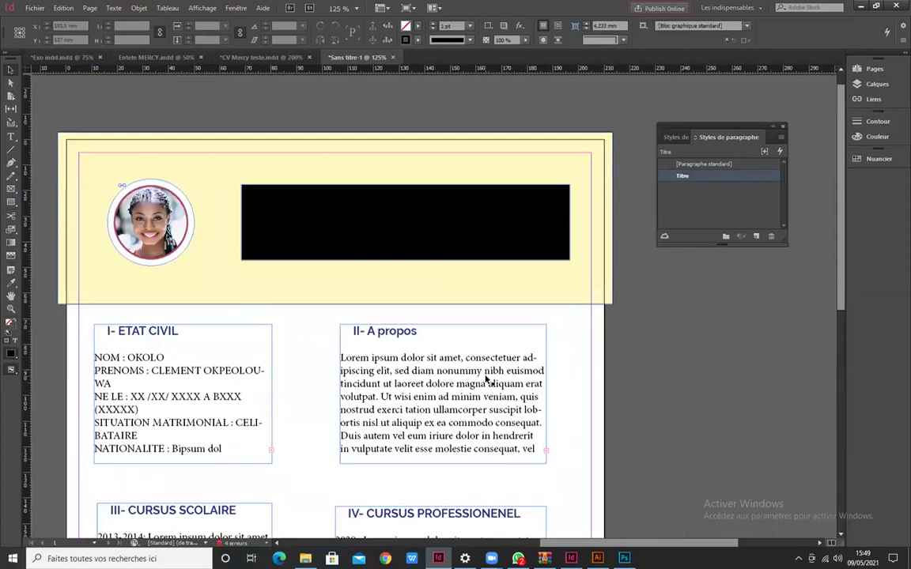
scroll(488, 381, "down", 1)
scroll(482, 382, "down", 4)
scroll(472, 386, "up", 2)
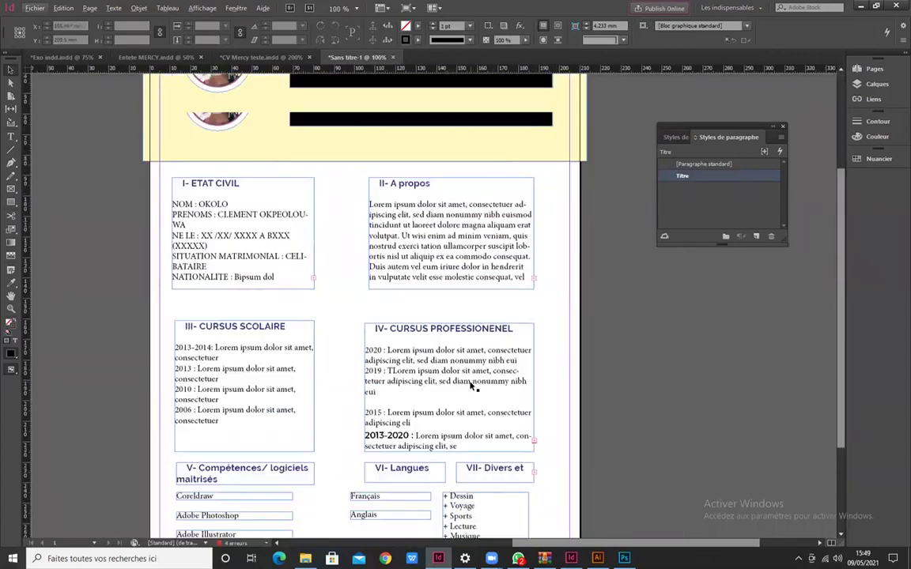
scroll(473, 386, "up", 3)
scroll(95, 314, "up", 3)
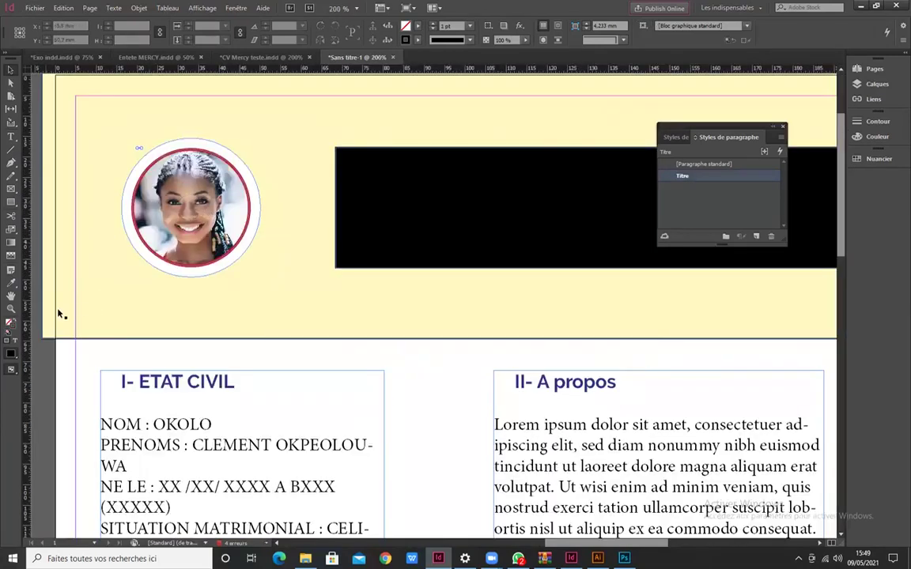
- Examine the edge of the yellow header band beyond the page border and the black footer band
scroll(465, 328, "down", 2)
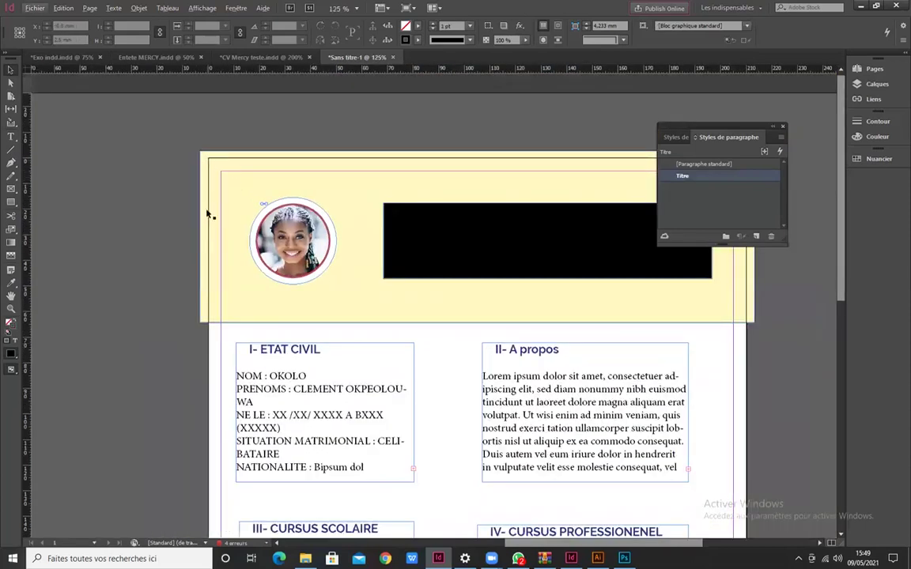
scroll(209, 366, "up", 5)
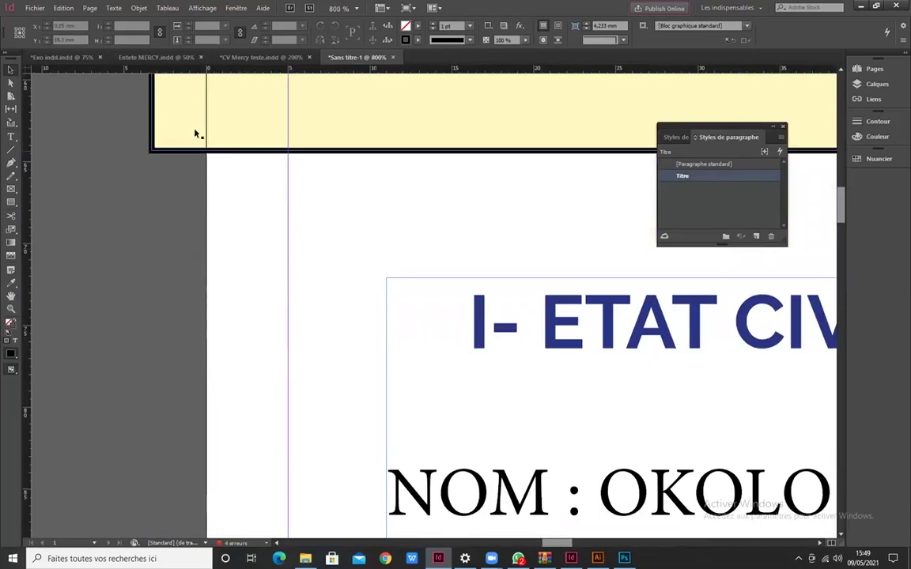
scroll(243, 208, "up", 3)
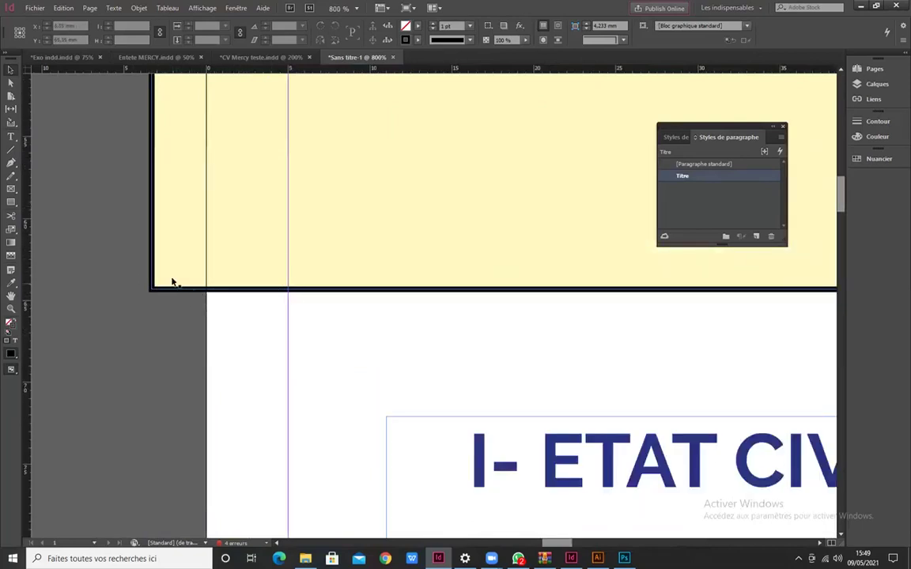
scroll(214, 299, "down", 6)
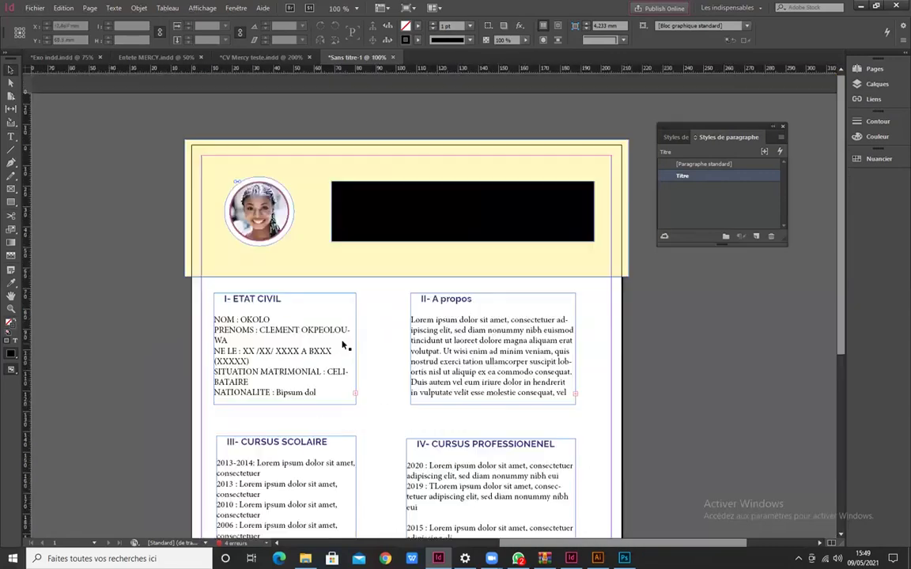
scroll(396, 332, "down", 6)
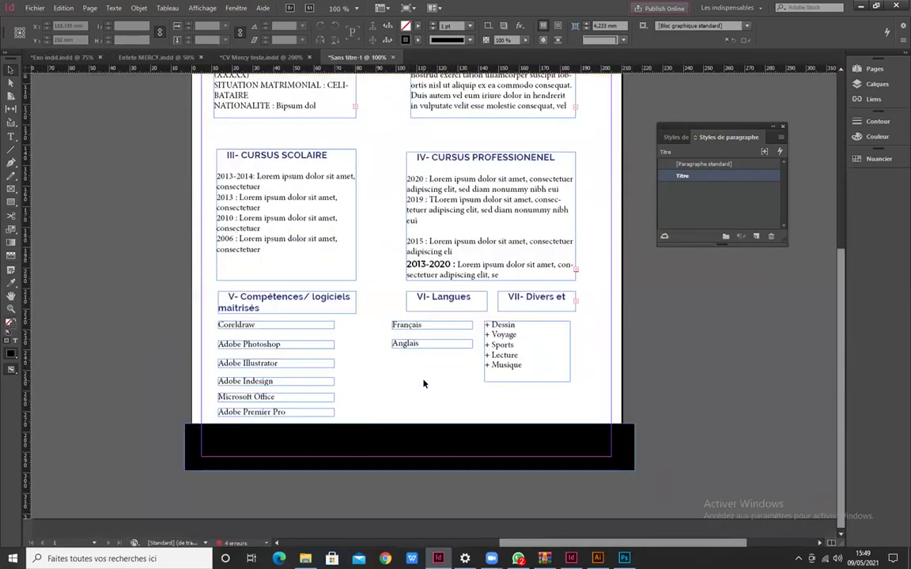
scroll(424, 383, "down", 3)
scroll(558, 349, "up", 3)
left_click_drag(616, 347, 460, 348)
scroll(366, 363, "up", 2)
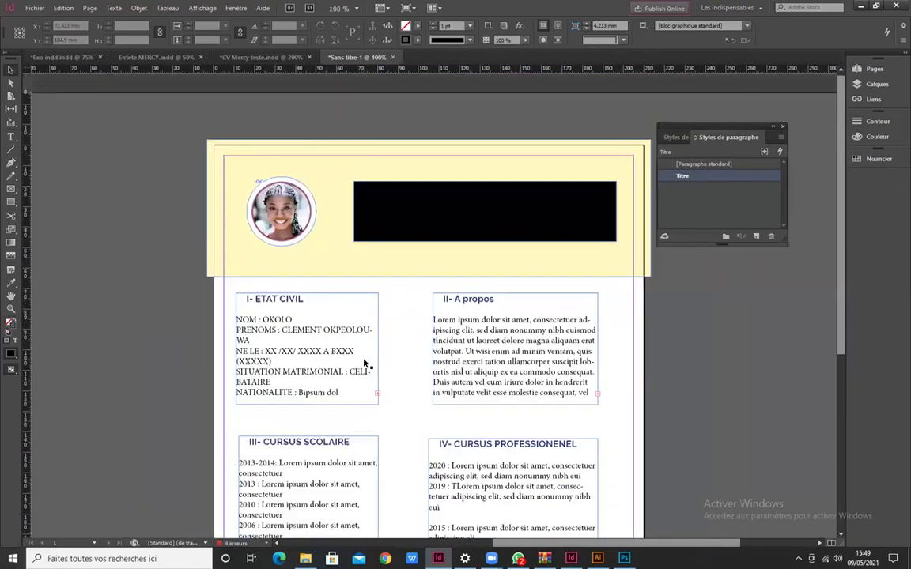
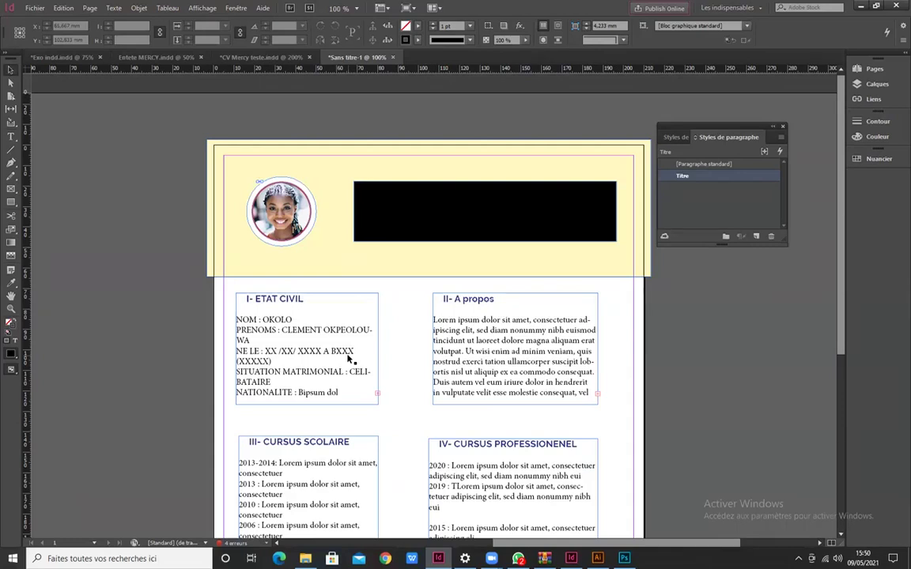
- Switch the page to preview display without guides or frame edges and review the whole CV layout
key("w")
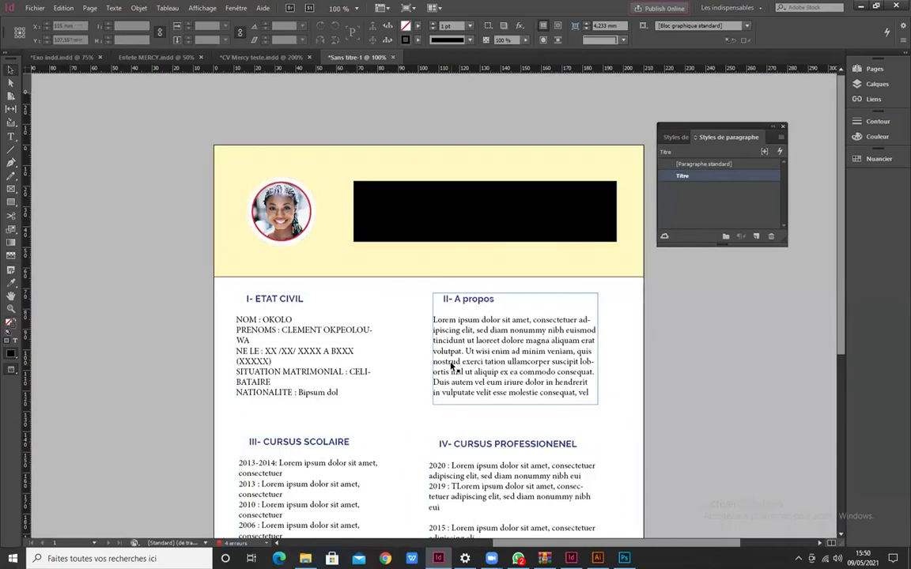
scroll(451, 367, "down", 6)
key("ctrl+minus")
key("ctrl+minus")
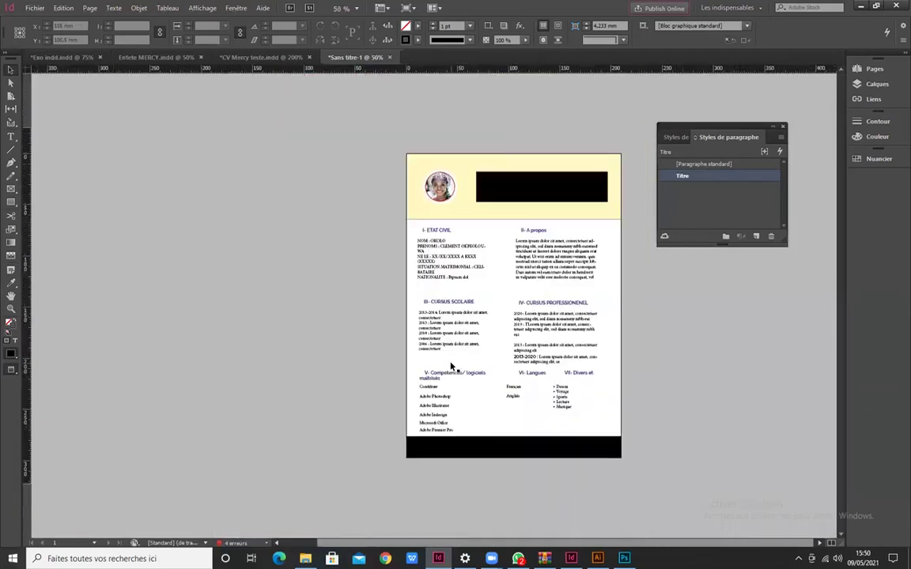
key("ctrl+equal")
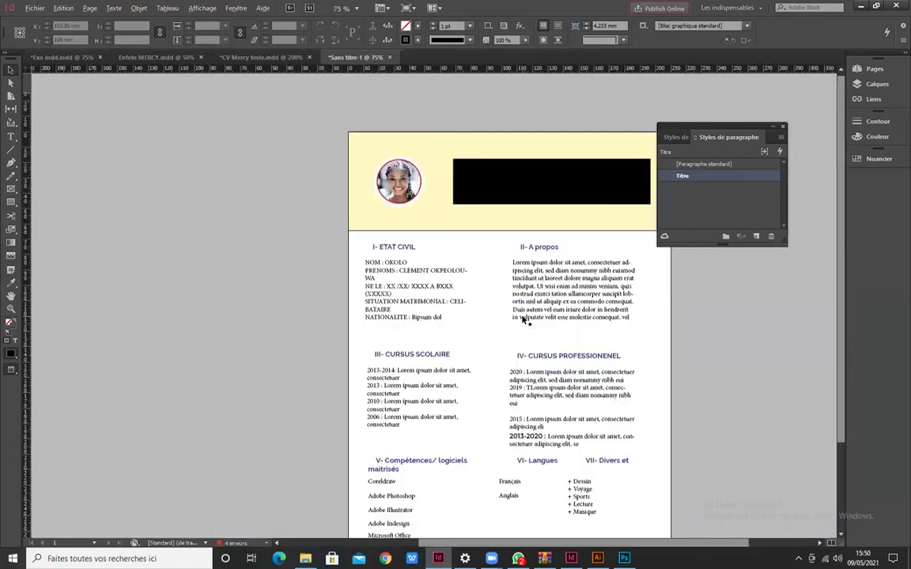
scroll(394, 269, "down", 1)
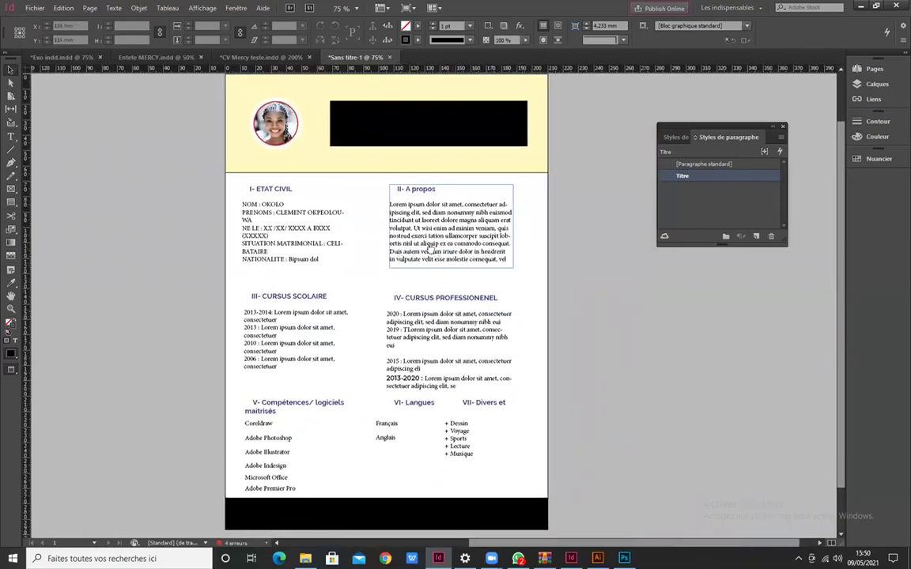
scroll(429, 250, "up", 1)
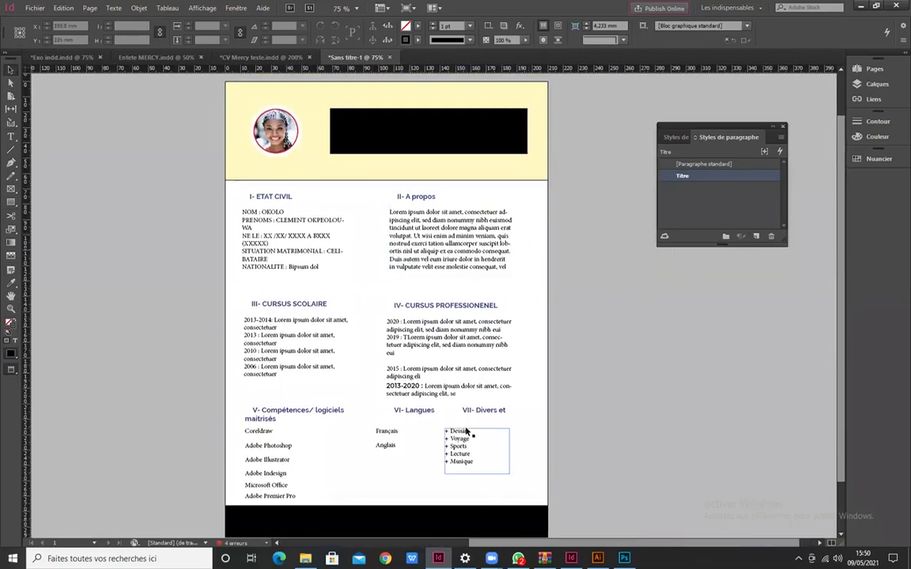
- Try to move the whole black header rectangle towards the page's right edge, and undo the move
key("ctrl+a")
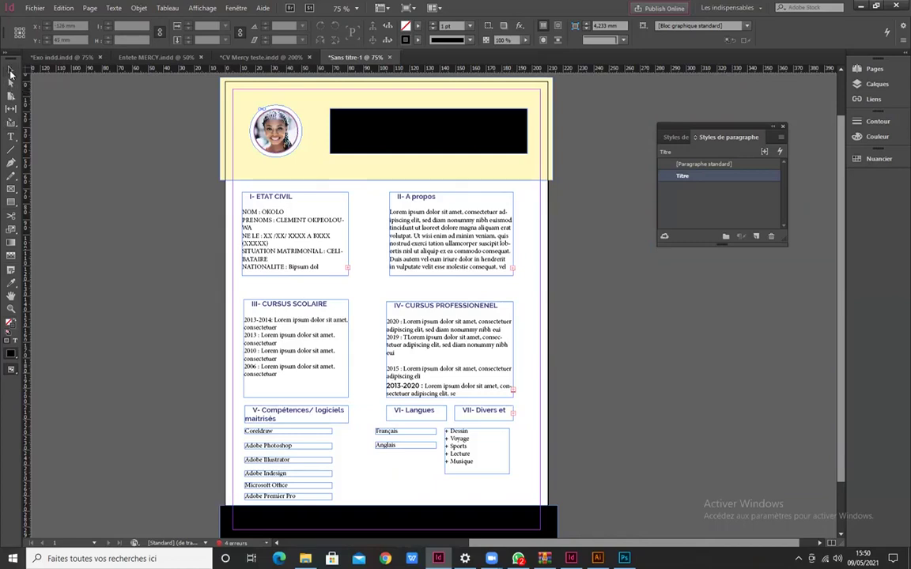
left_click_drag(417, 136, 471, 131)
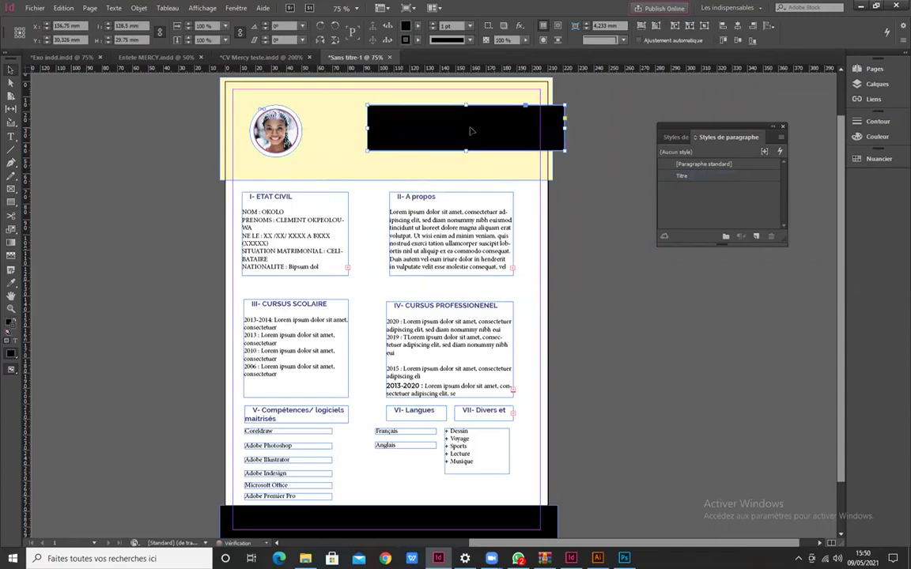
key("ctrl+z")
key("ctrl+z")
key("ctrl+z")
key("ctrl+z")
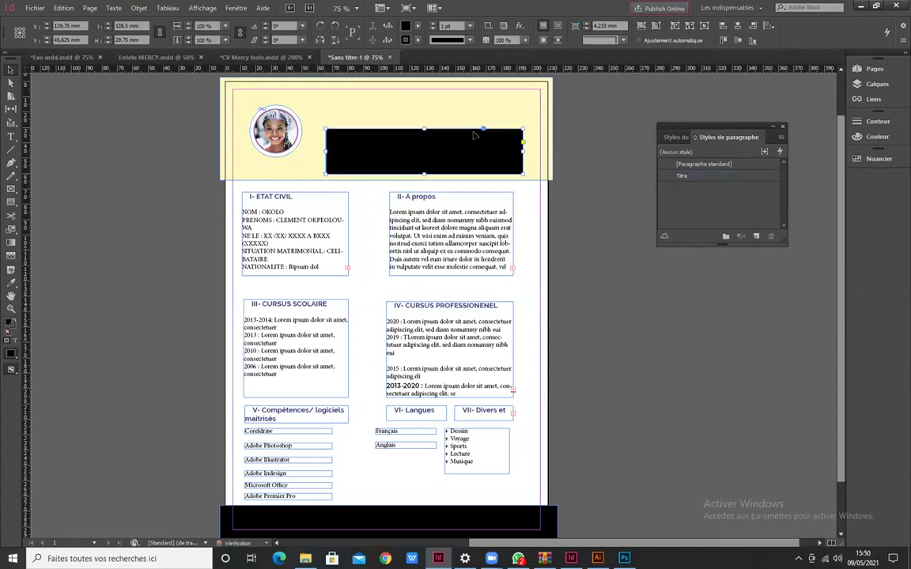
key("ctrl+shift+z")
key("ctrl+shift+z")
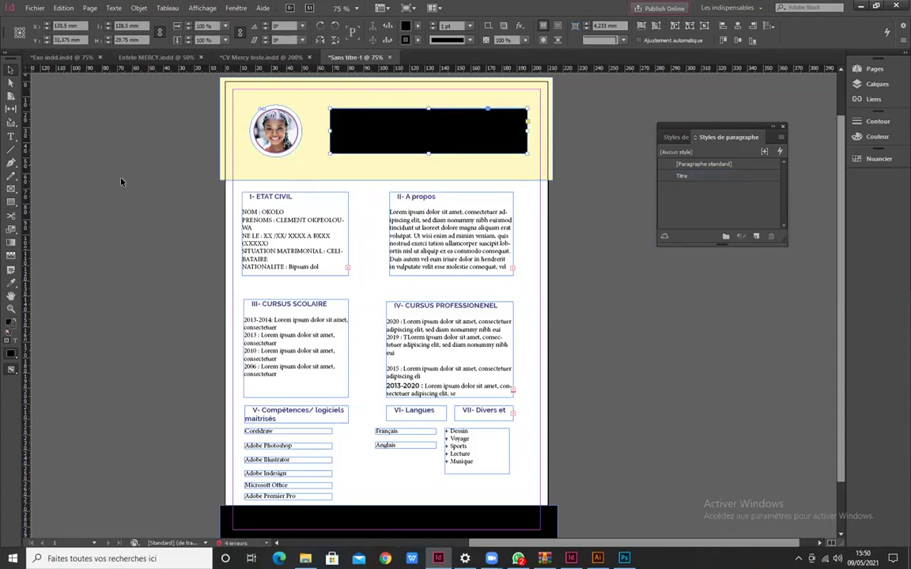
left_click(103, 189)
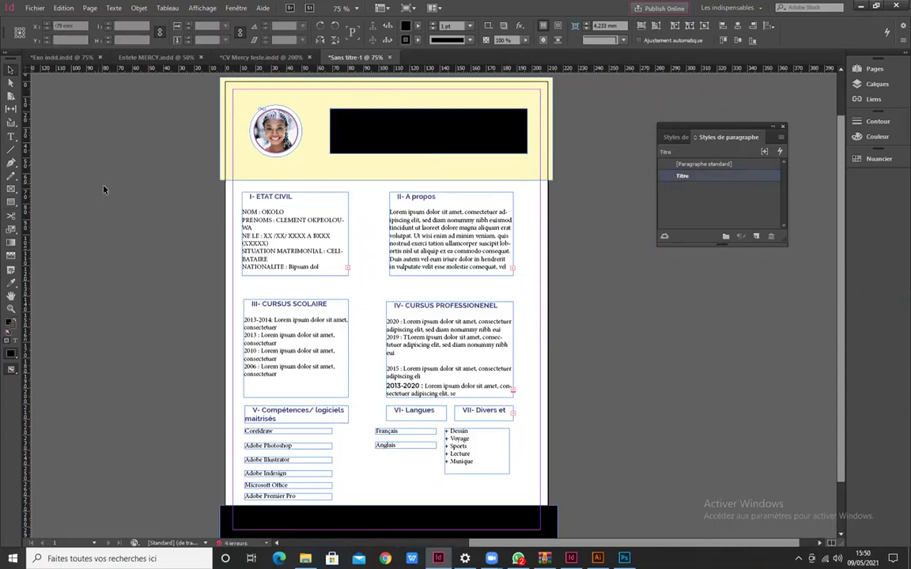
- Try to reshape the black header rectangle by moving its lower-left anchor point outward, and undo the reshaping
left_click(10, 83)
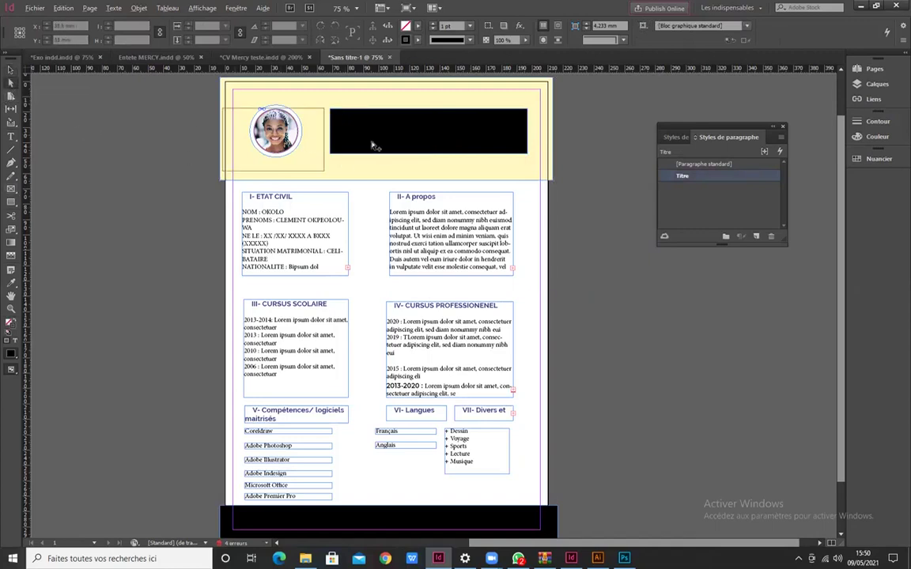
scroll(340, 142, "up", 2)
key("alt")
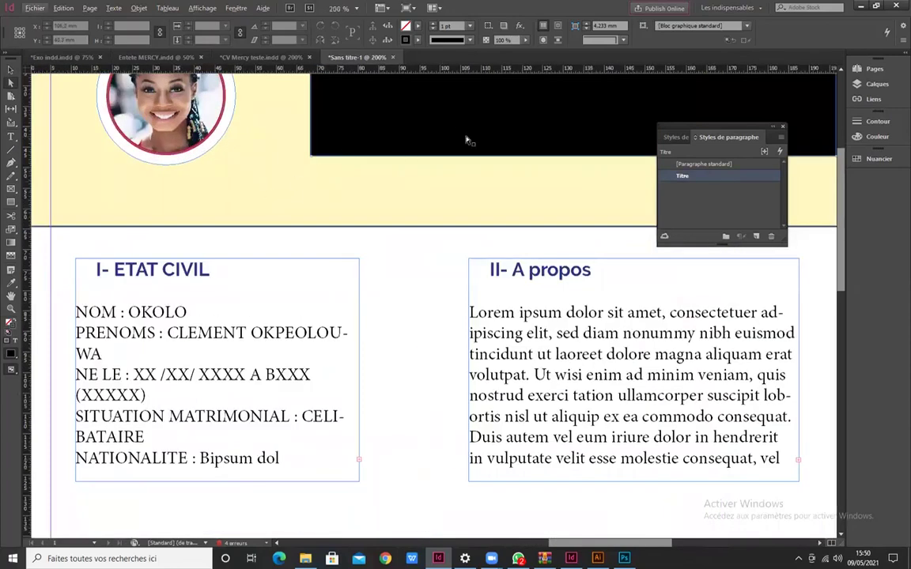
left_click(313, 158)
scroll(282, 238, "down", 2)
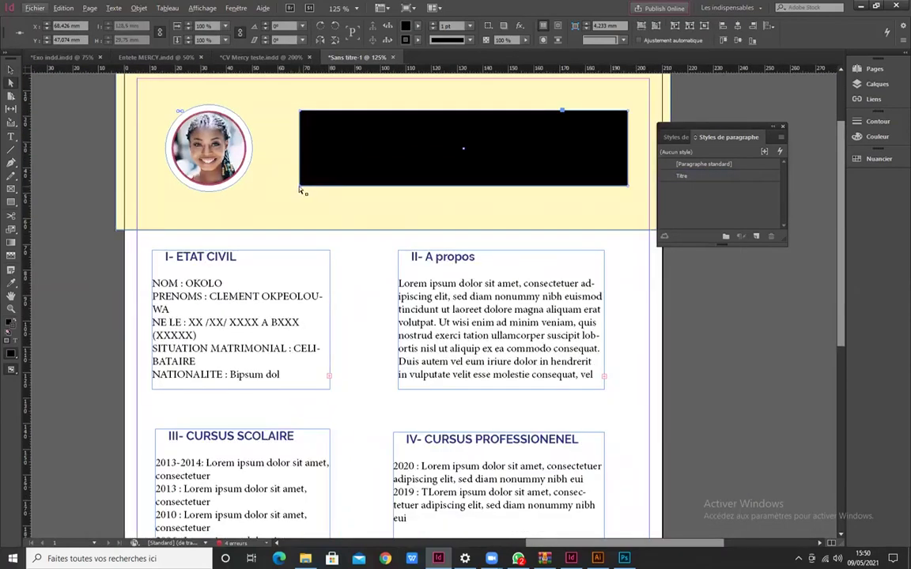
left_click_drag(302, 190, 249, 251)
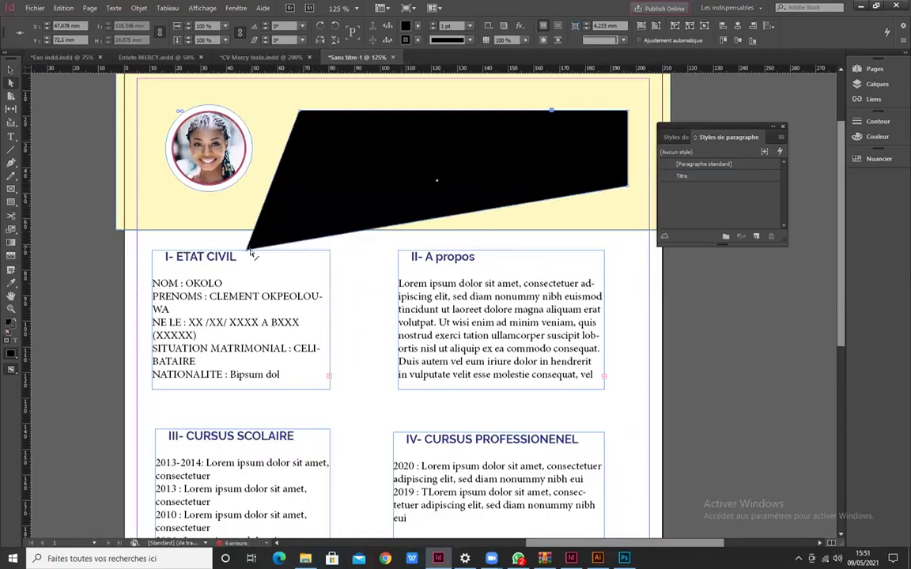
left_click_drag(249, 252, 230, 198)
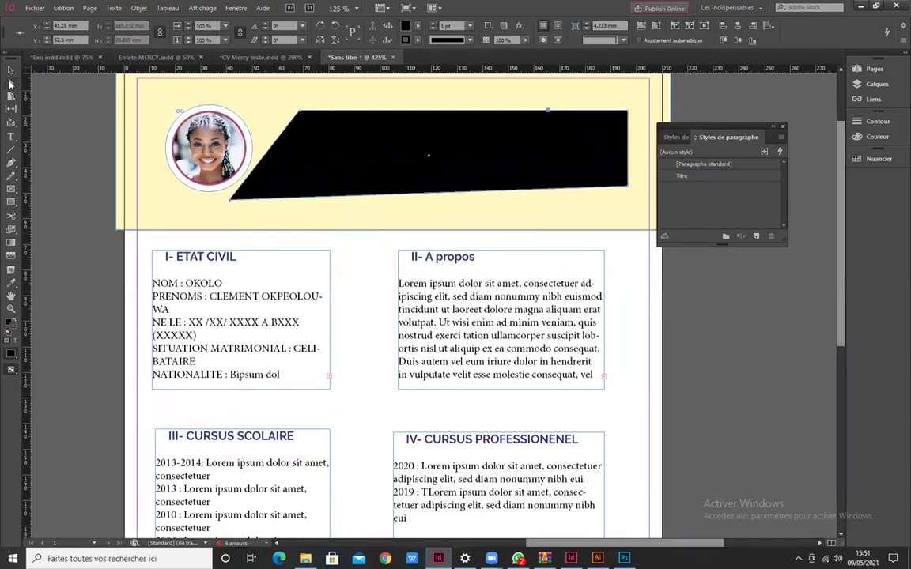
left_click(10, 83)
key("ctrl+z")
key("ctrl+z")
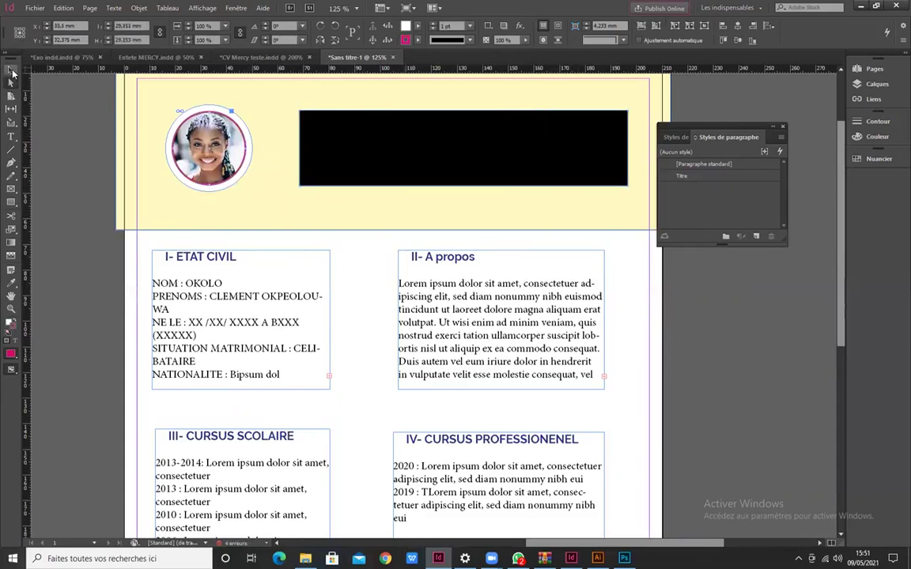
left_click(57, 125)
- Review the CV from the yellow header to the black footer in preview display, without guides or frame edges
scroll(479, 317, "down", 3)
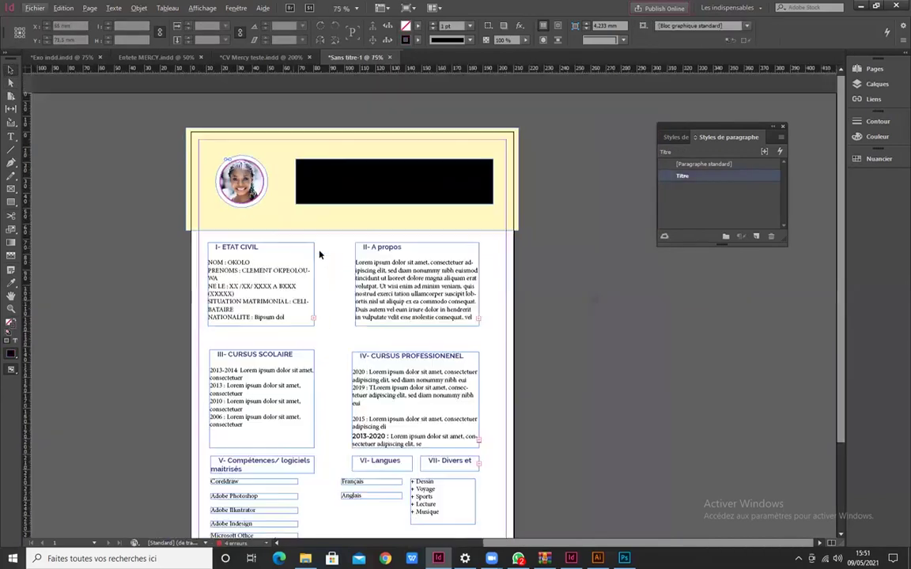
scroll(479, 317, "up", 1)
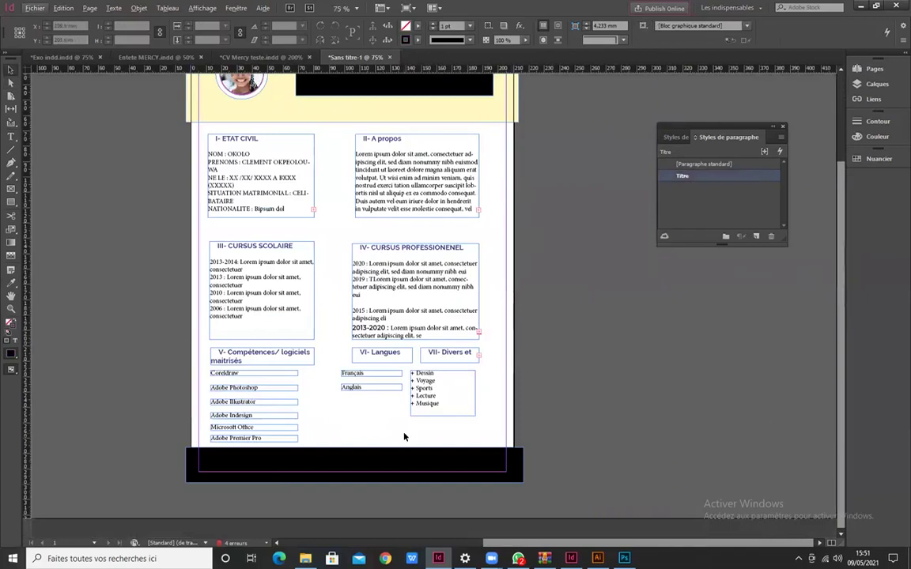
scroll(405, 435, "down", 2)
scroll(544, 338, "up", 2)
left_click_drag(572, 345, 435, 319)
key("w")
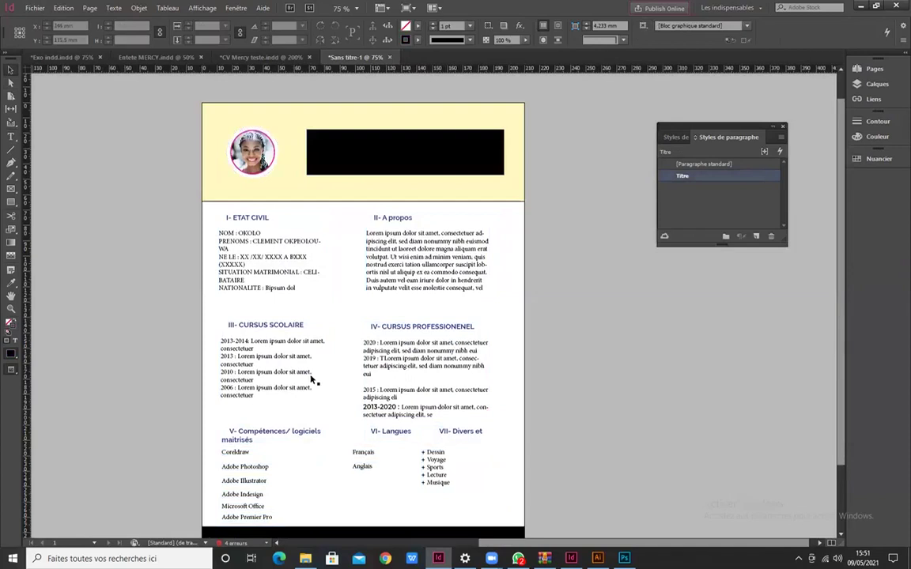
scroll(393, 388, "down", 2)
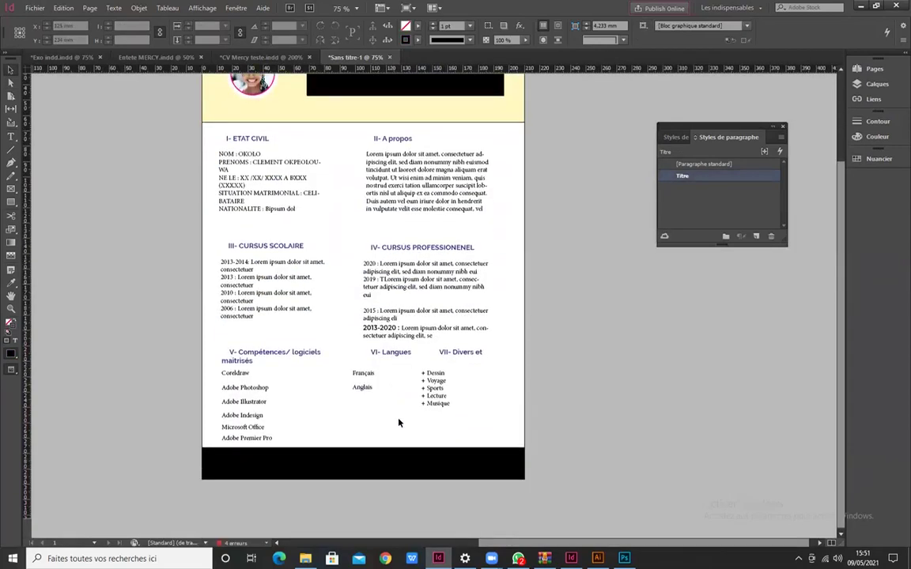
scroll(358, 373, "up", 3)
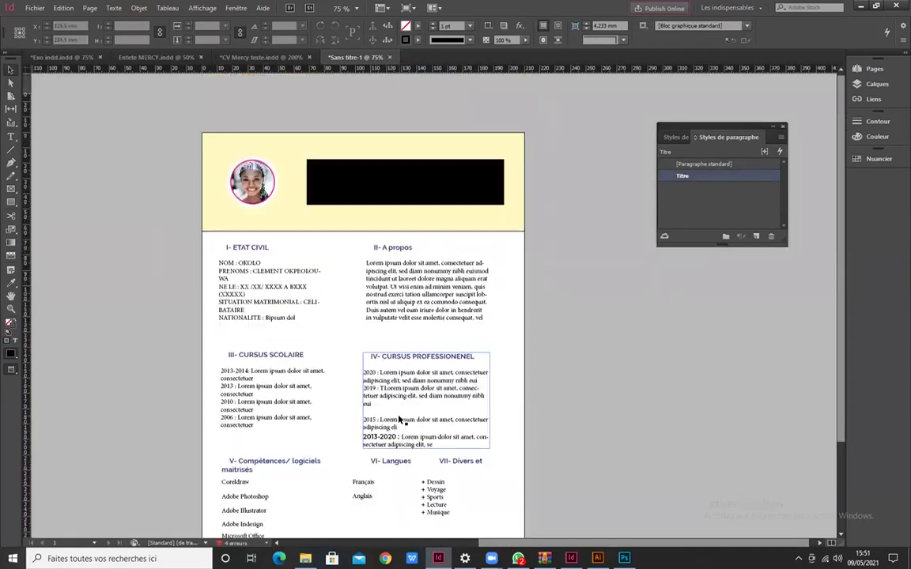
- Copy the name and job title text frame from the CV Mercy teste document and position it over the black header rectangle
left_click(237, 59)
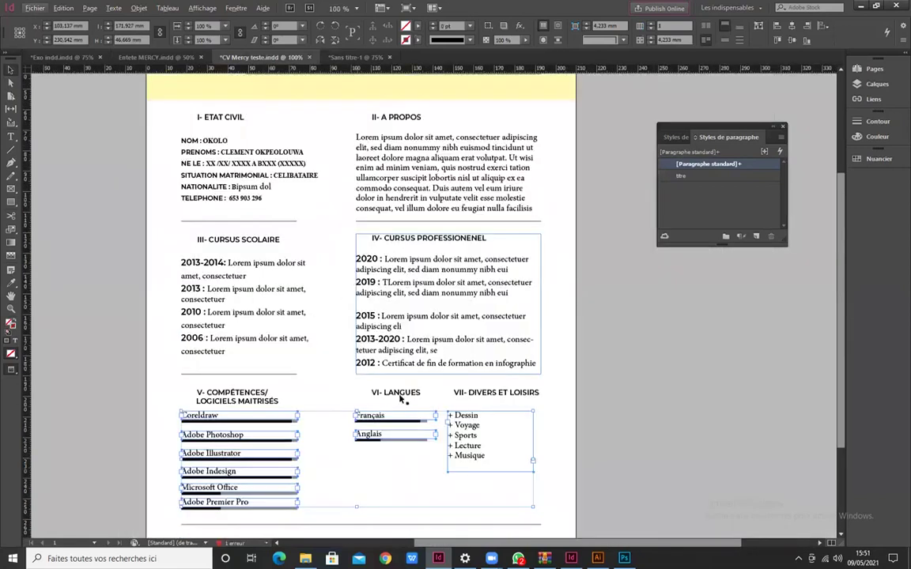
scroll(395, 389, "up", 4)
left_click(378, 214)
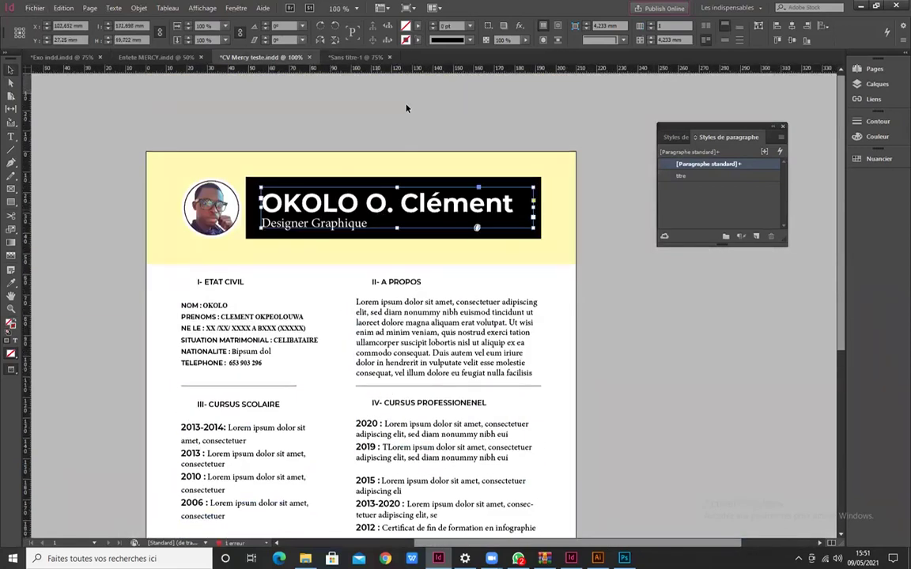
left_click(348, 57)
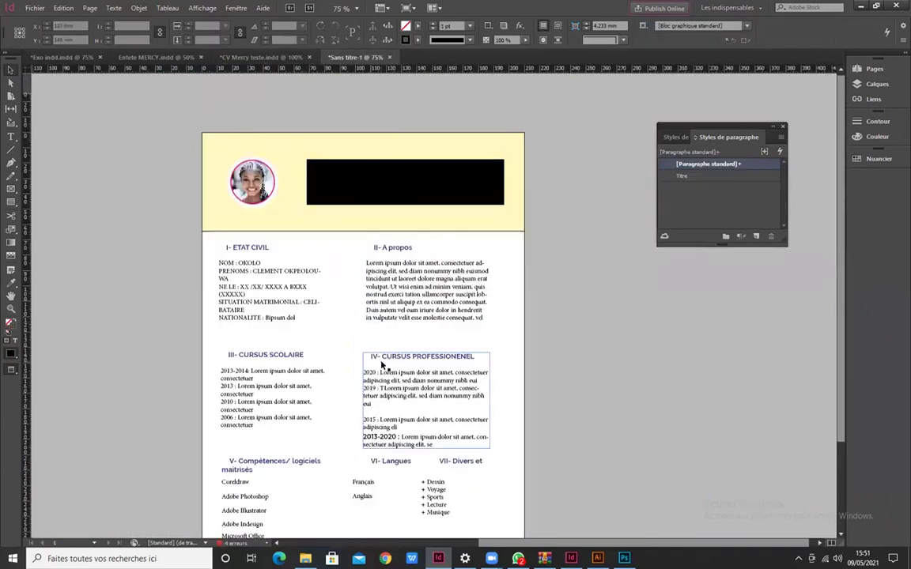
left_click(340, 318)
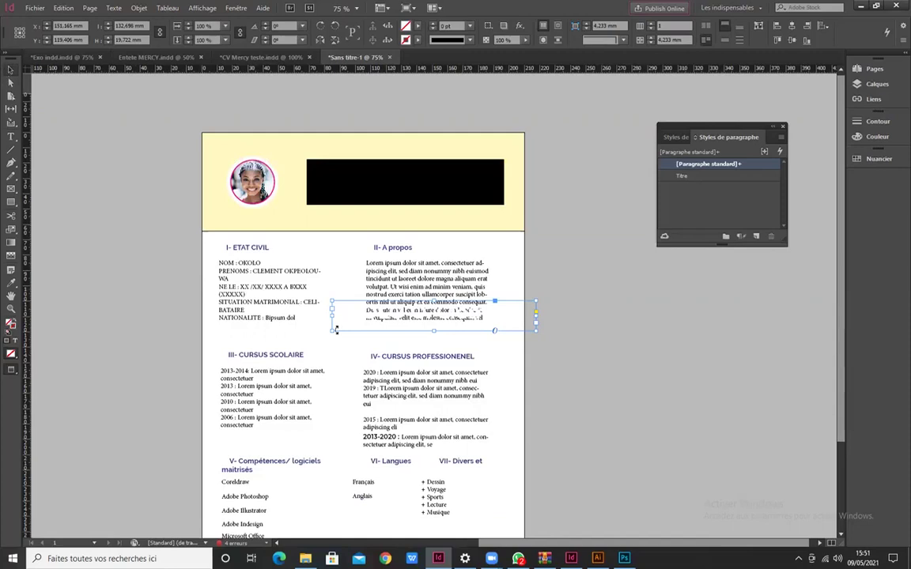
left_click_drag(353, 318, 336, 188)
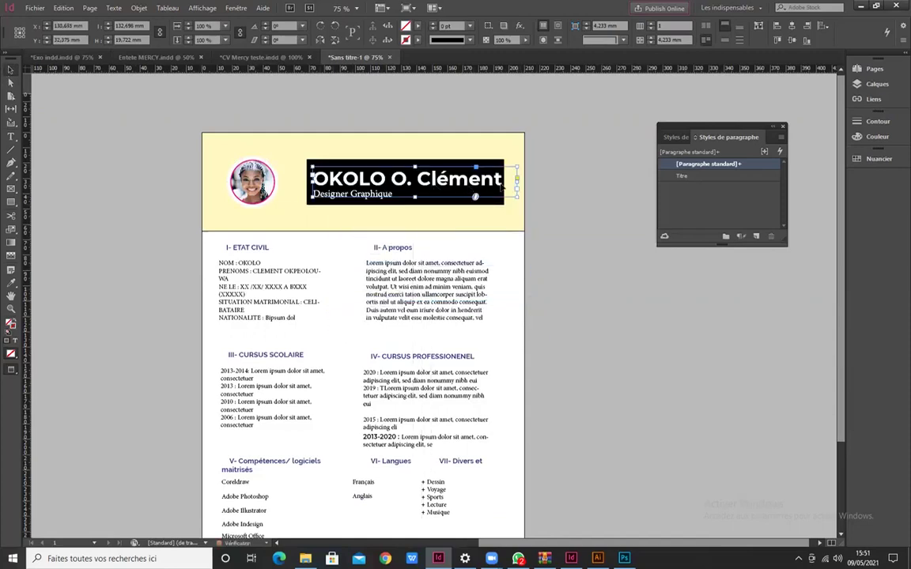
- Set the font size of the name line in the black header rectangle to 35 pt
scroll(492, 180, "up", 3)
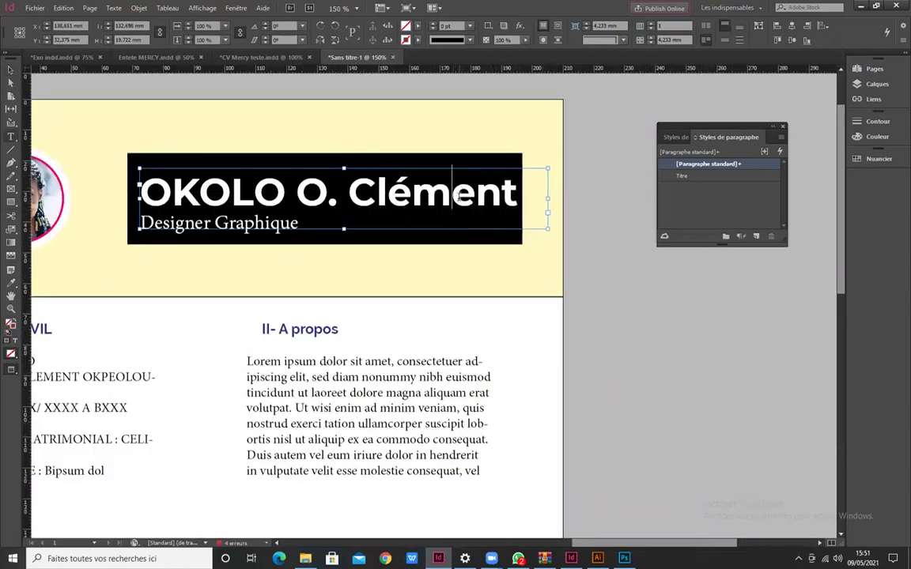
double_click(463, 202)
key("shift+Right")
left_click_drag(231, 192, 526, 190)
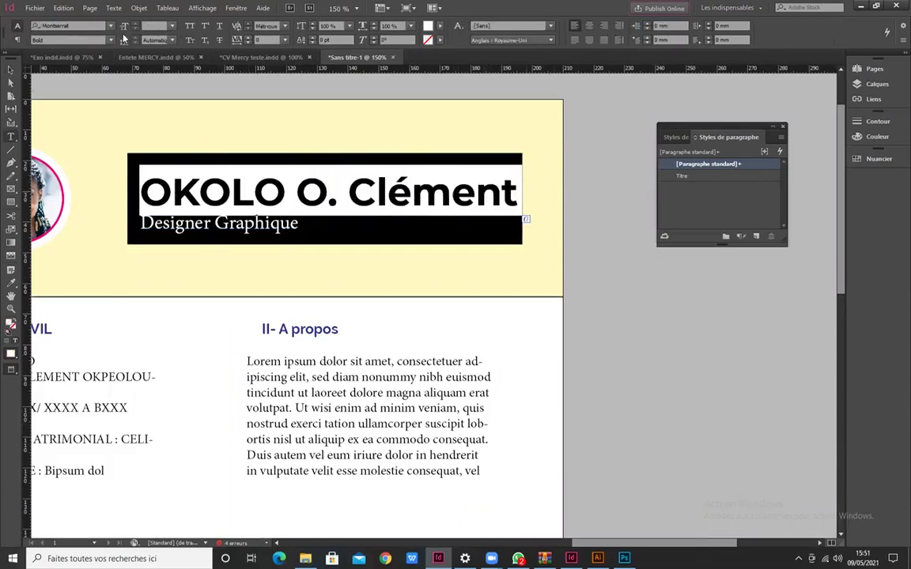
left_click(171, 27)
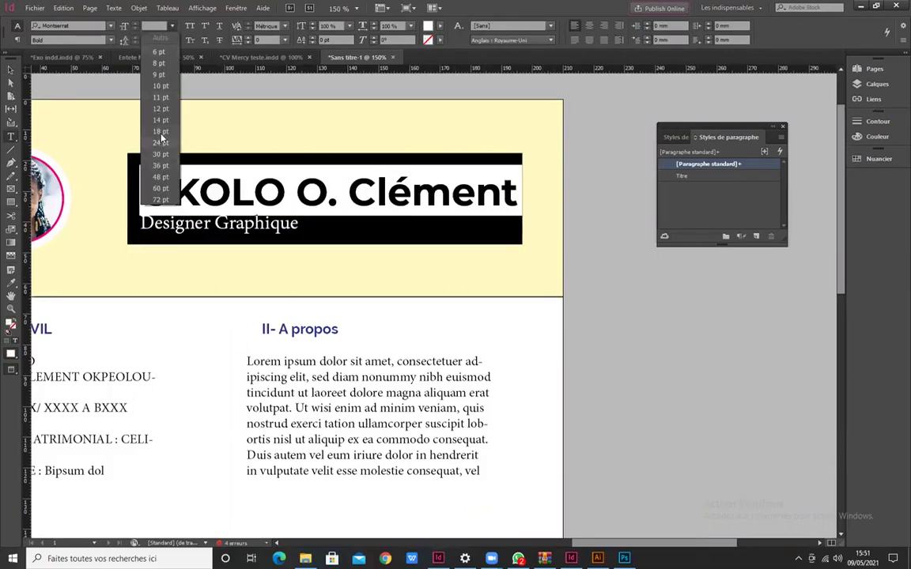
left_click(161, 131)
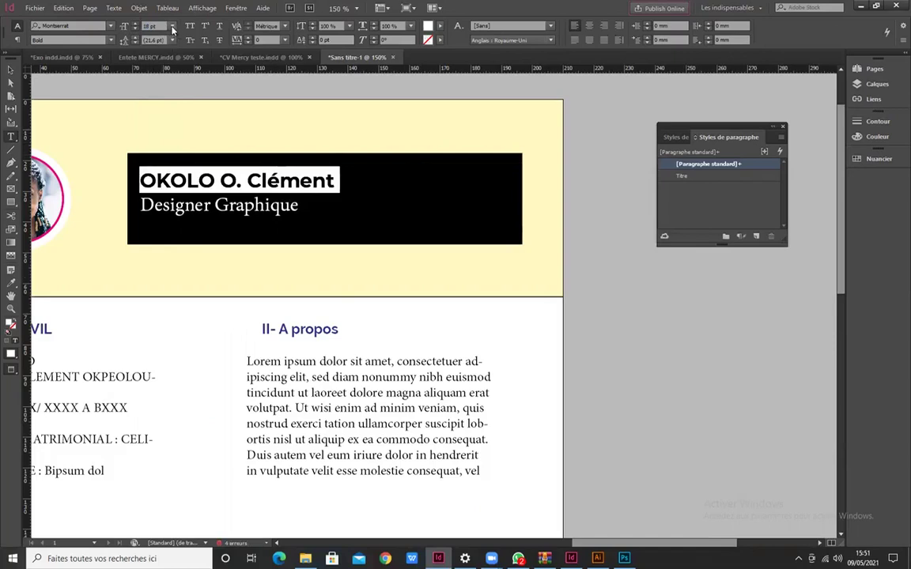
left_click(136, 27)
left_click(136, 26)
left_click(136, 26)
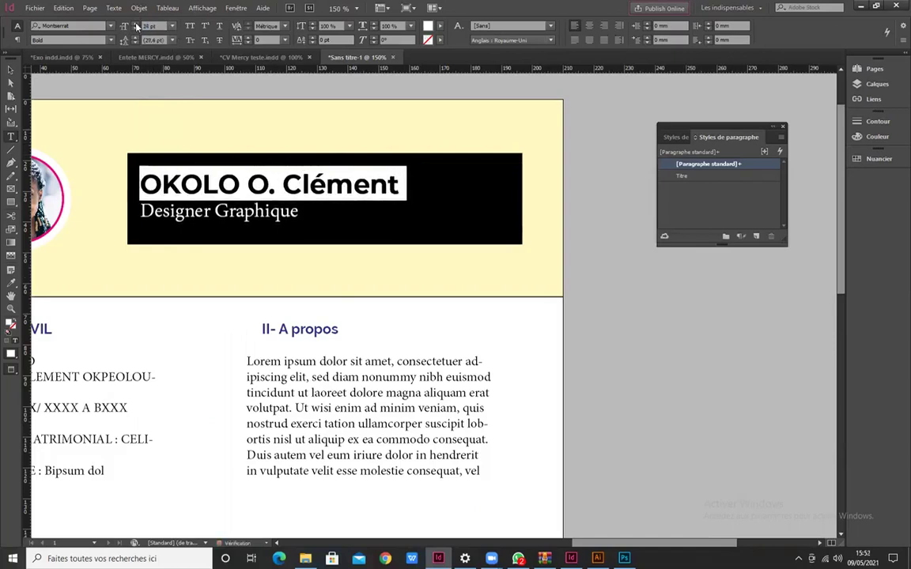
left_click(137, 26)
left_click(136, 26)
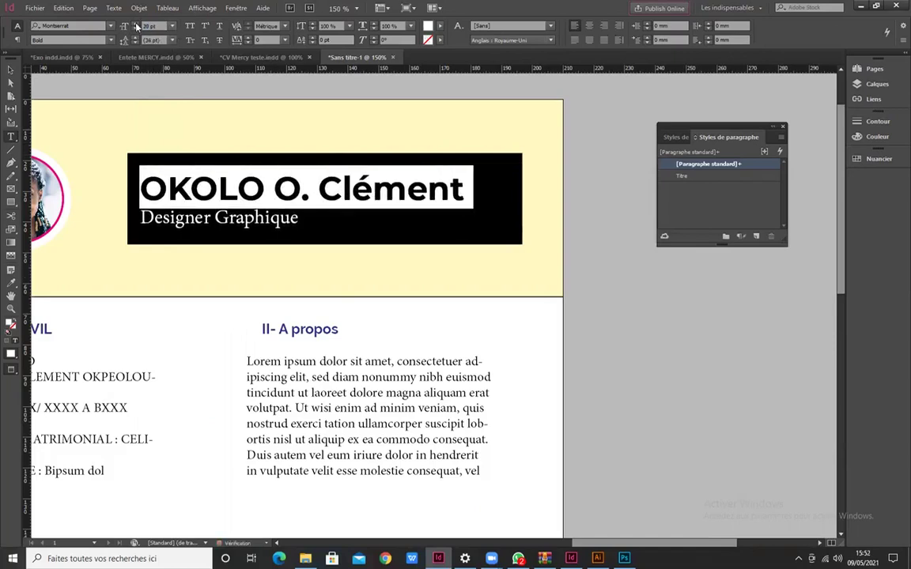
left_click(136, 26)
left_click(136, 26)
left_click(136, 26)
left_click(136, 26)
left_click(136, 26)
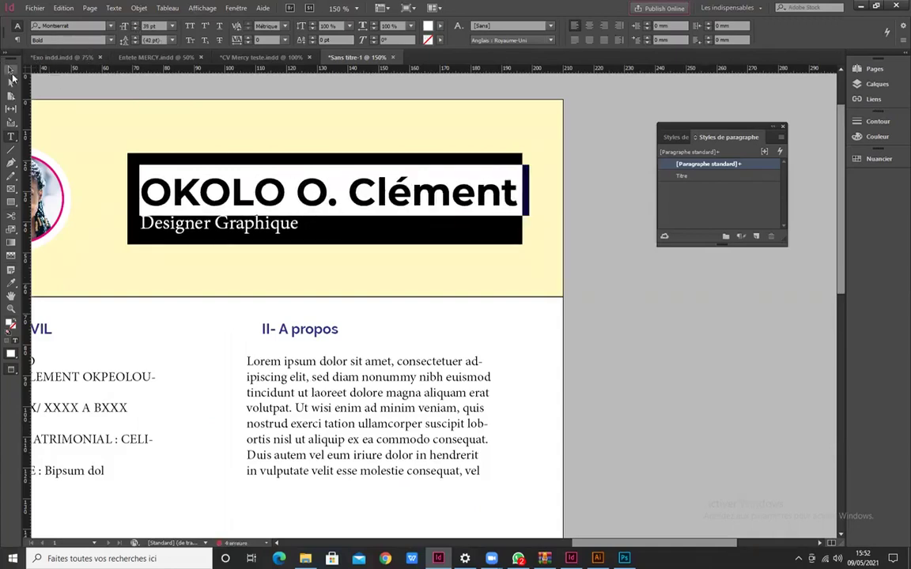
- Shift the name and job title text frame about 2 mm left over the black rectangle and deselect it
left_click(10, 69)
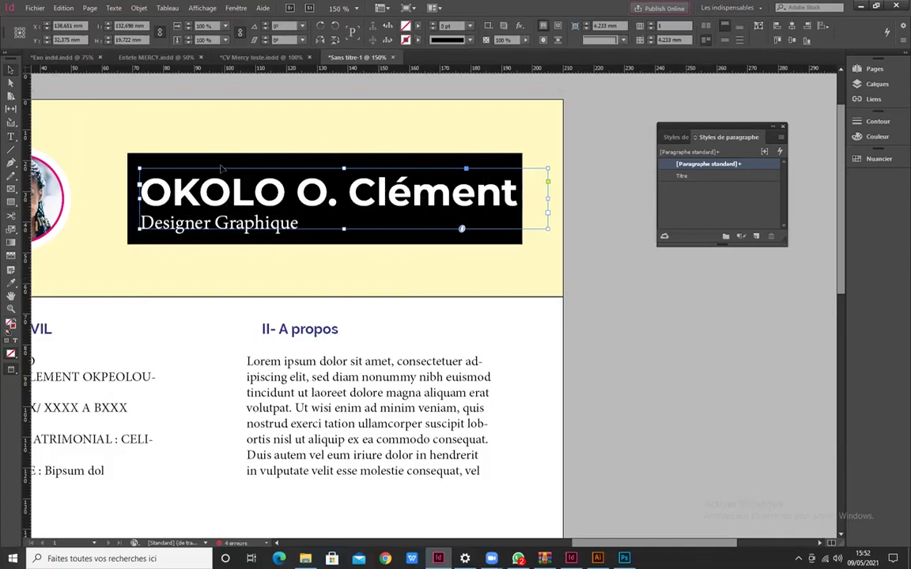
left_click_drag(302, 198, 296, 199)
scroll(527, 314, "down", 6)
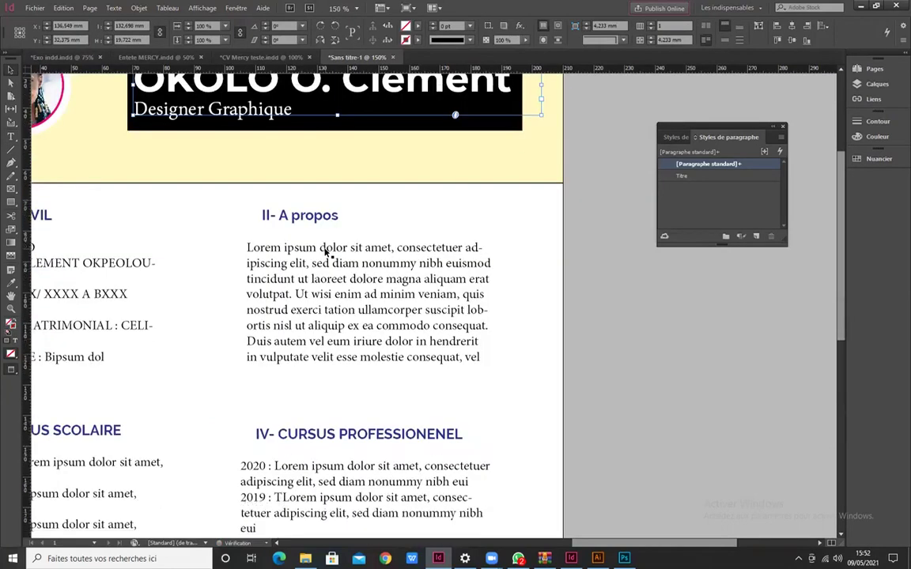
scroll(528, 314, "down", 2)
scroll(406, 334, "up", 2)
scroll(407, 337, "down", 2)
left_click(596, 360)
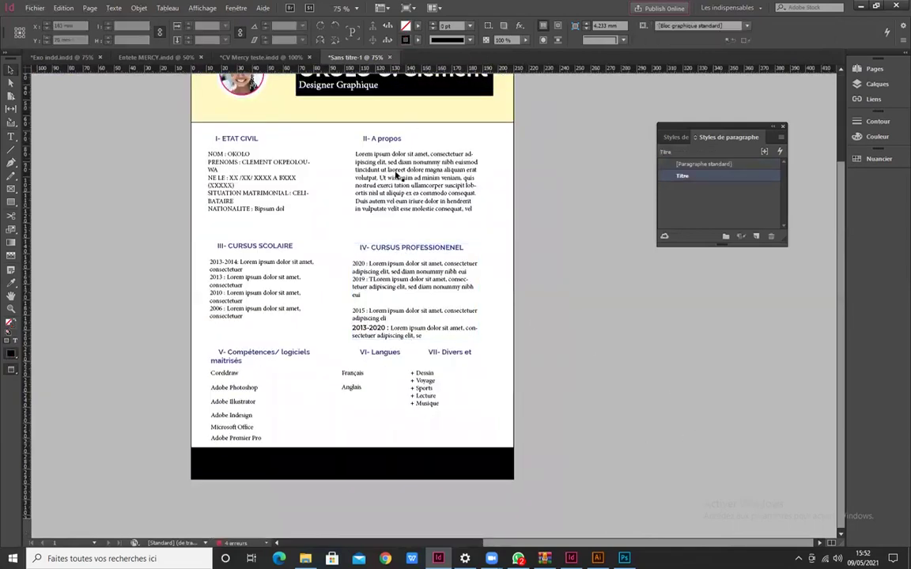
- Examine the black and grey level bars under the software and language names in the CV Mercy teste document
scroll(401, 177, "up", 2)
left_click(251, 59)
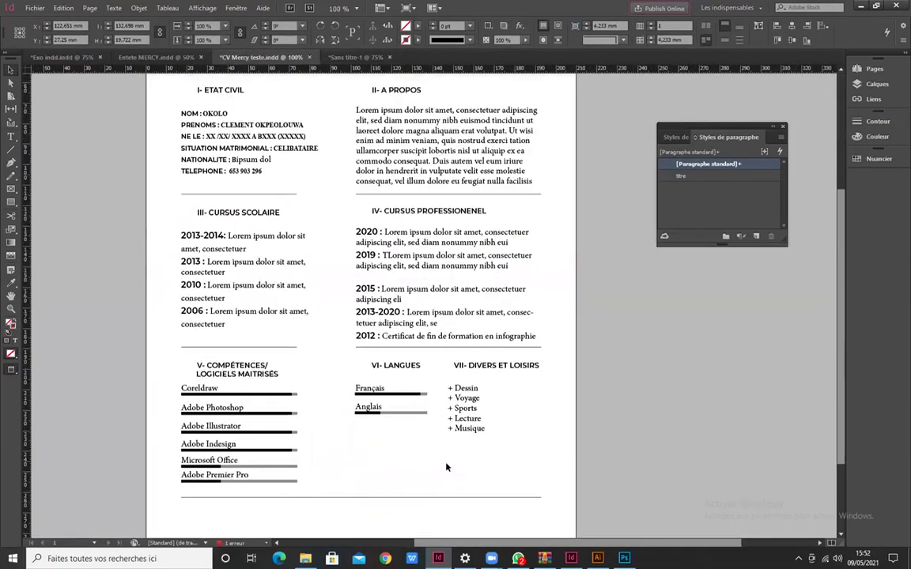
scroll(411, 434, "down", 3)
scroll(237, 291, "up", 3)
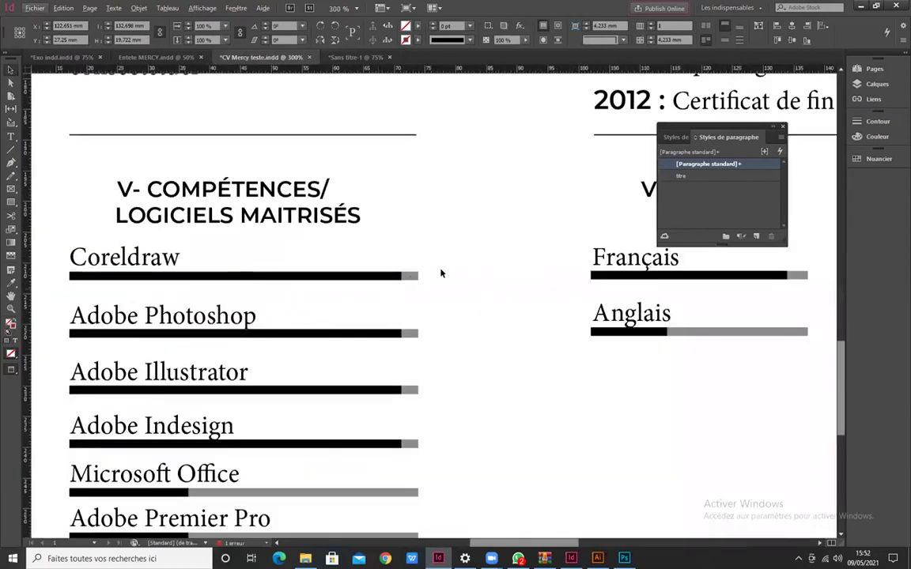
left_click(411, 273)
- In the Sans titre-1 document, draw a thin rectangle about 51.8 mm by 1.5 mm directly beneath the Coreldraw text
left_click(352, 57)
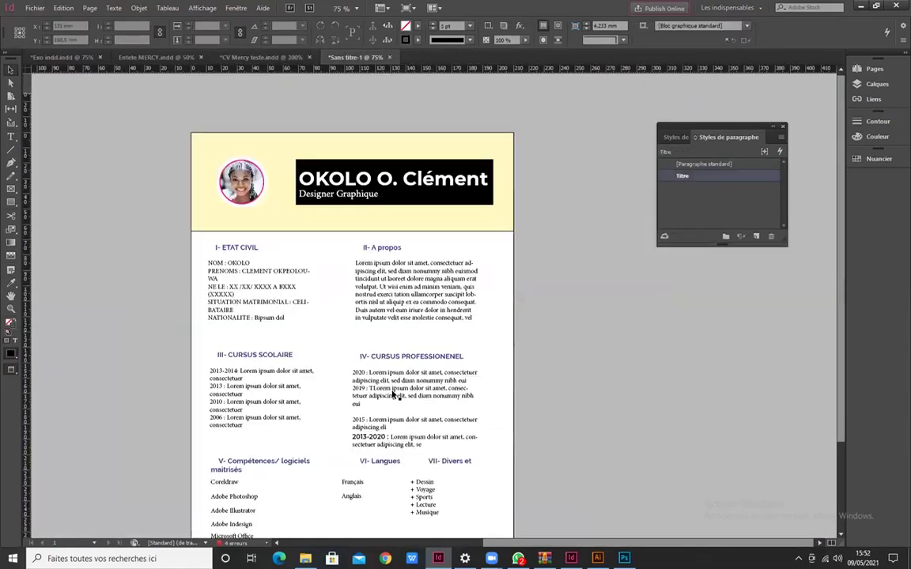
scroll(395, 363, "down", 2)
scroll(286, 420, "up", 2)
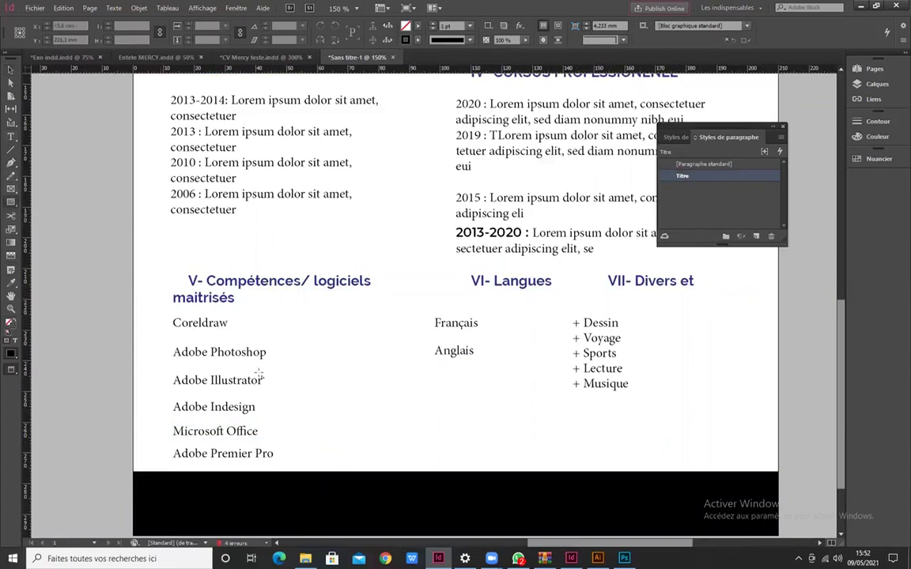
scroll(164, 387, "up", 3)
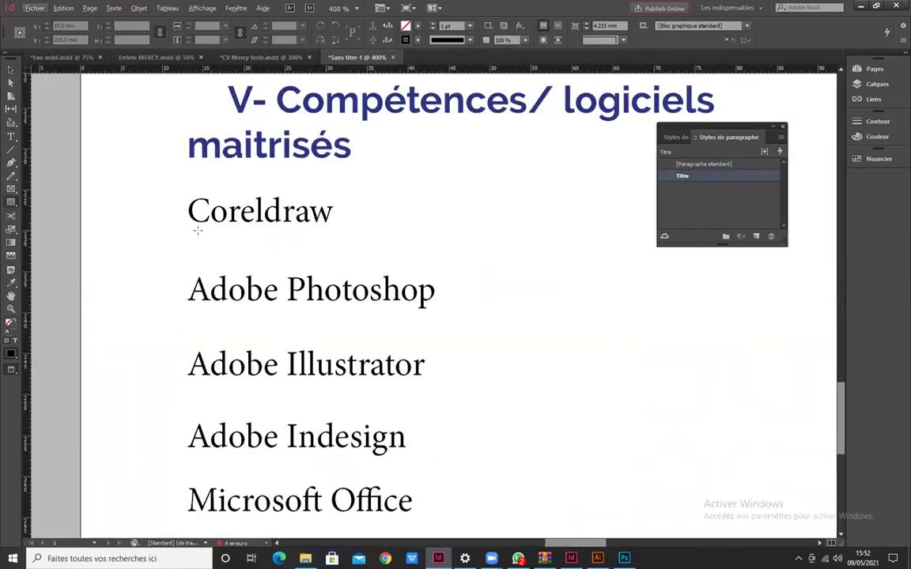
left_click_drag(193, 230, 616, 243)
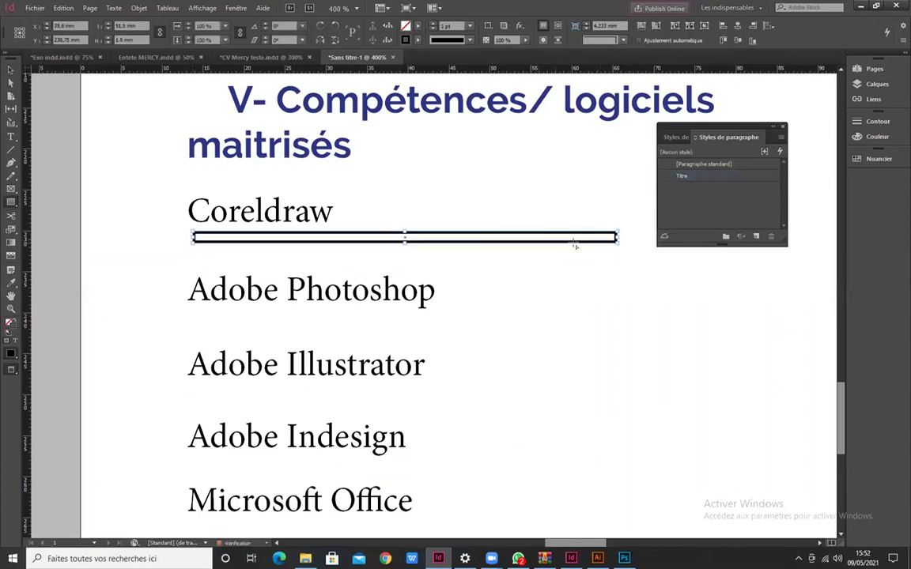
- Remove the stroke of the bar under Coreldraw and fill it with [Noir] at a 55% tint
left_click(418, 41)
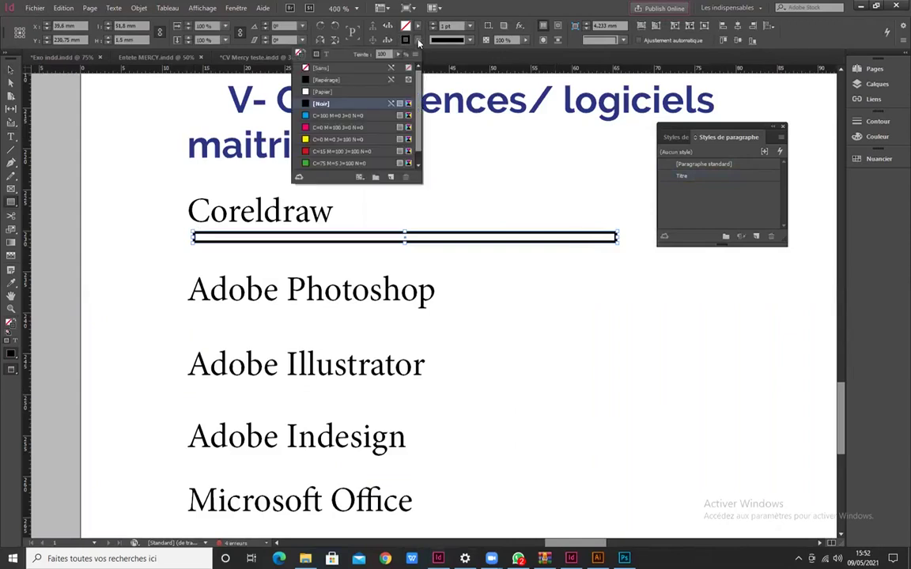
left_click(360, 68)
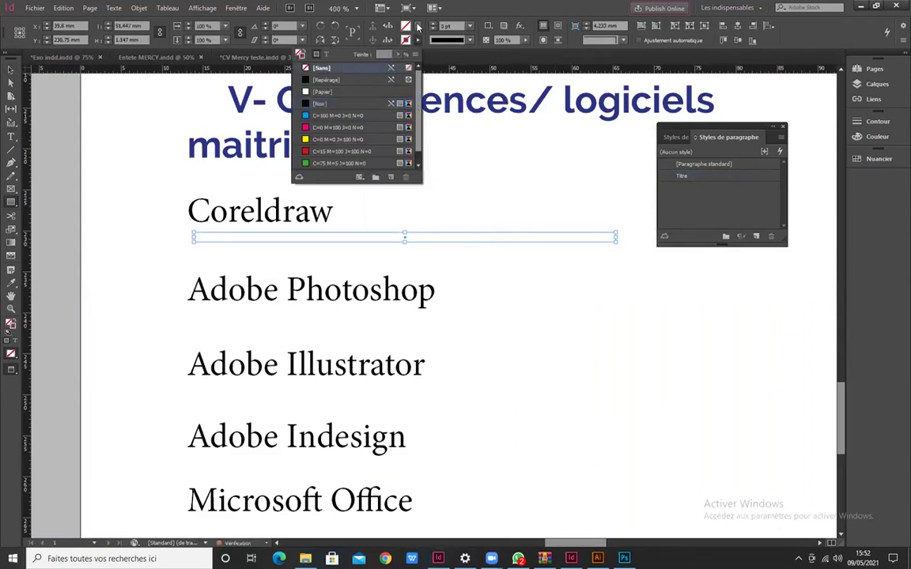
left_click(418, 26)
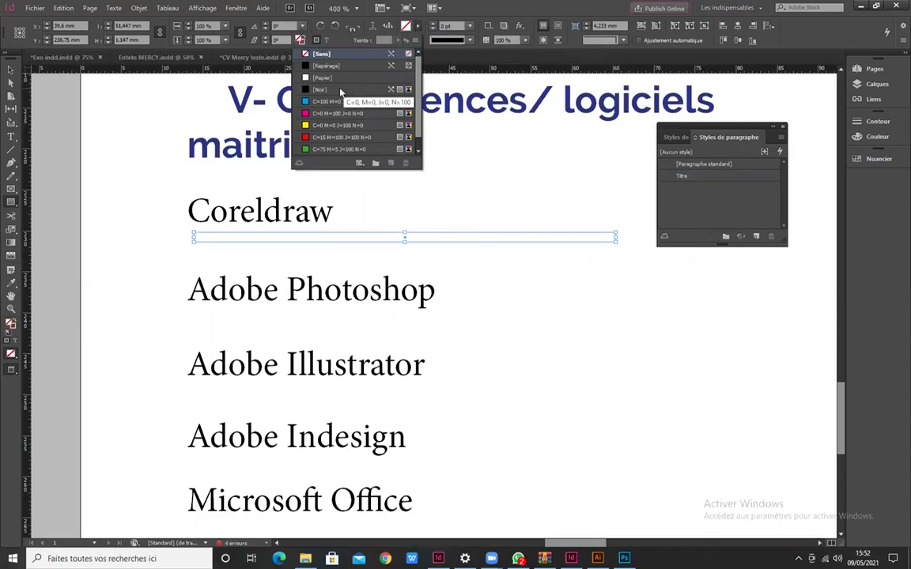
left_click(340, 90)
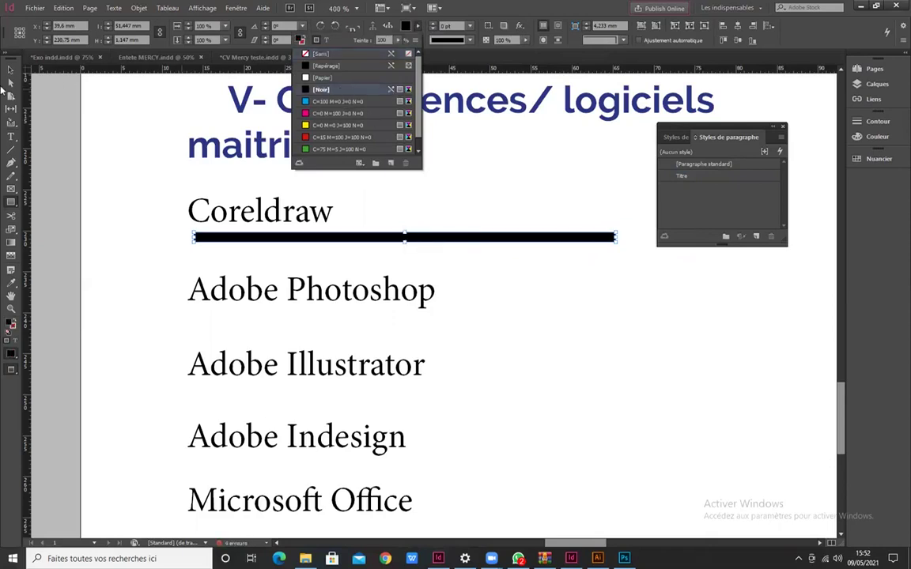
left_click(398, 40)
left_click_drag(400, 52, 376, 57)
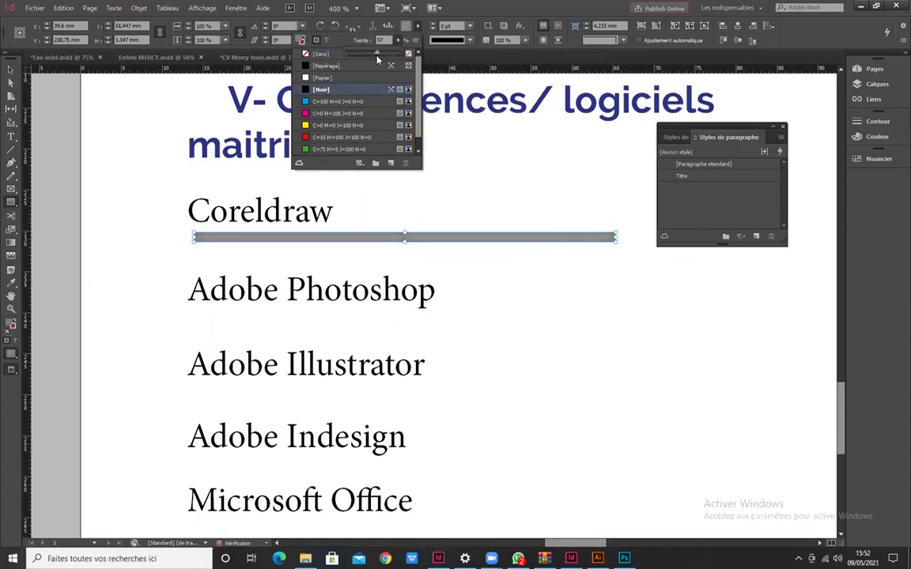
left_click(10, 69)
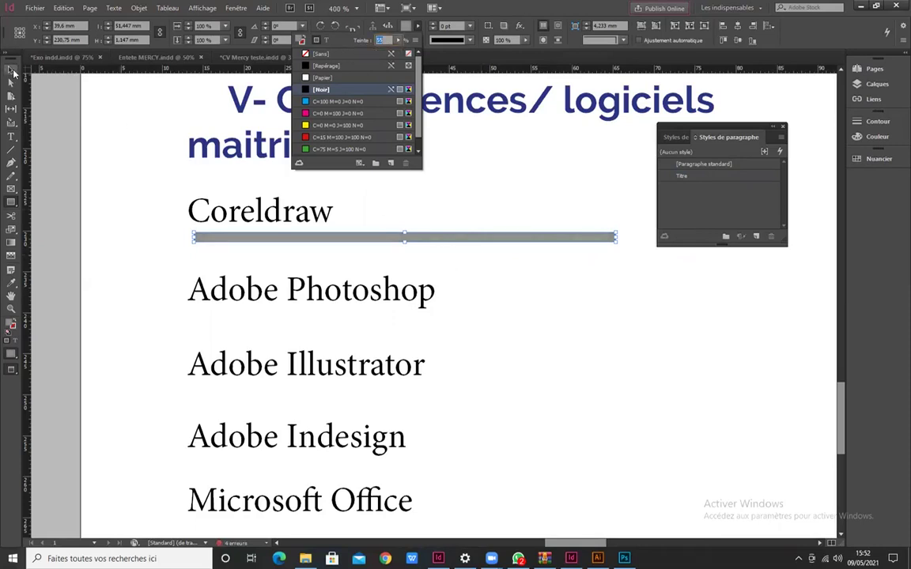
left_click(10, 69)
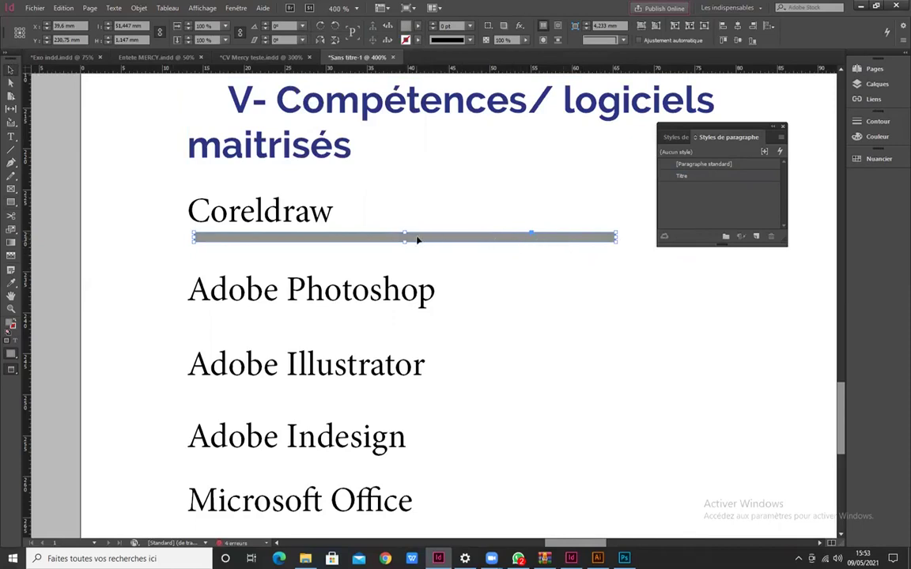
- Copy the grey bar under Coreldraw and paste the copy in place
left_click(63, 8)
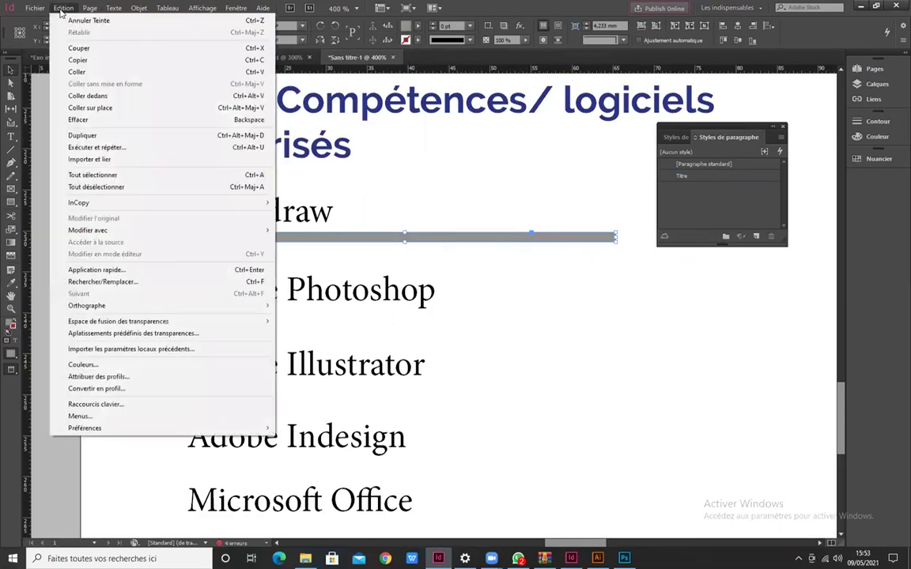
left_click(79, 62)
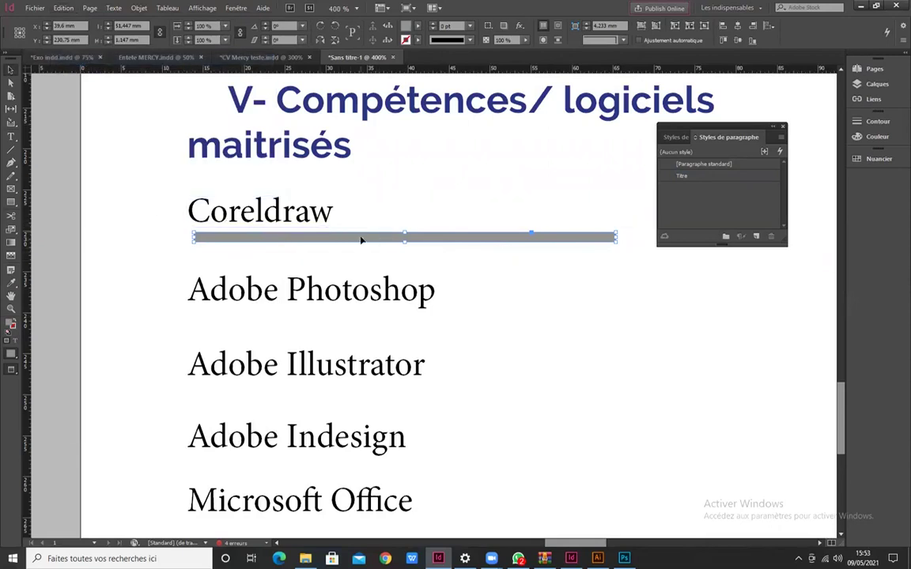
left_click(91, 8)
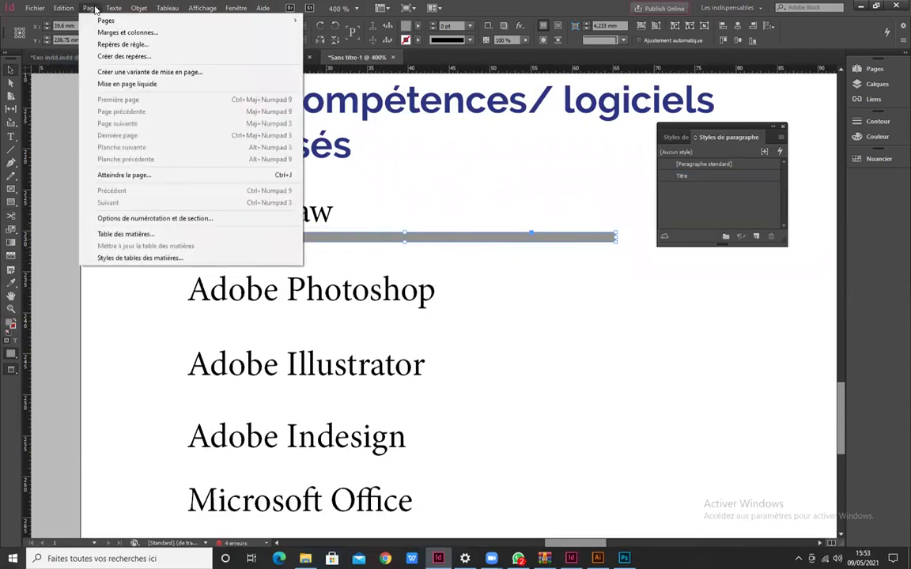
mouse_move(65, 10)
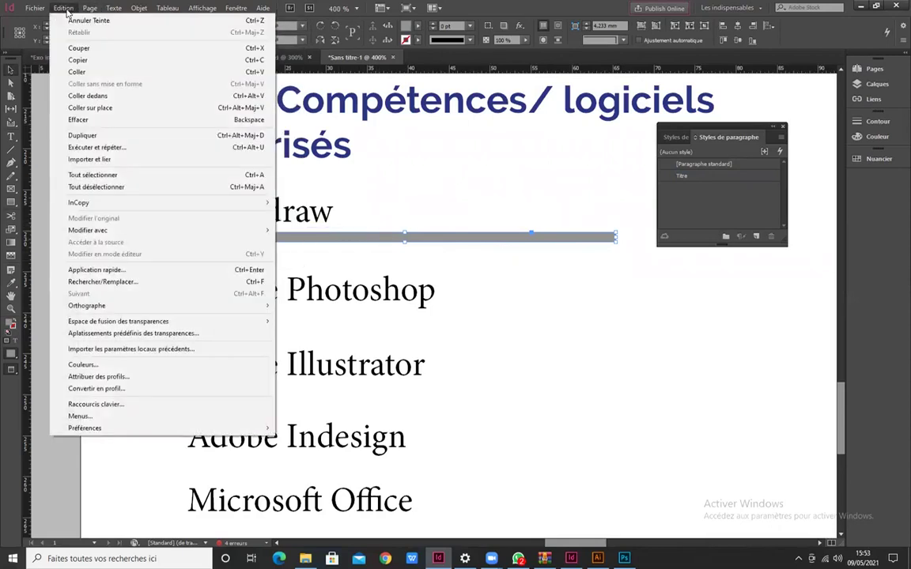
left_click(100, 109)
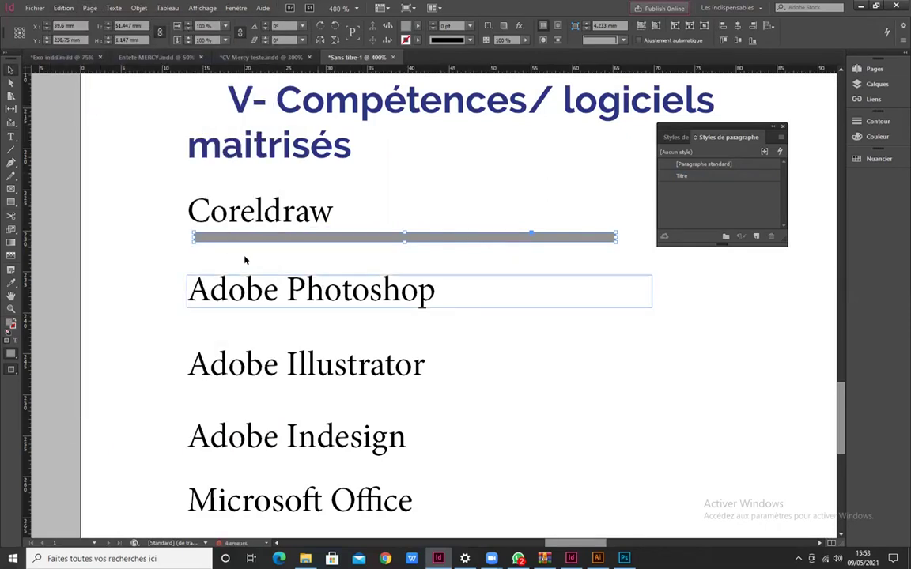
- Shorten the pasted bar from its right end to about 36.2 mm wide, keeping its left end aligned with the original
scroll(287, 246, "down", 3, "alt")
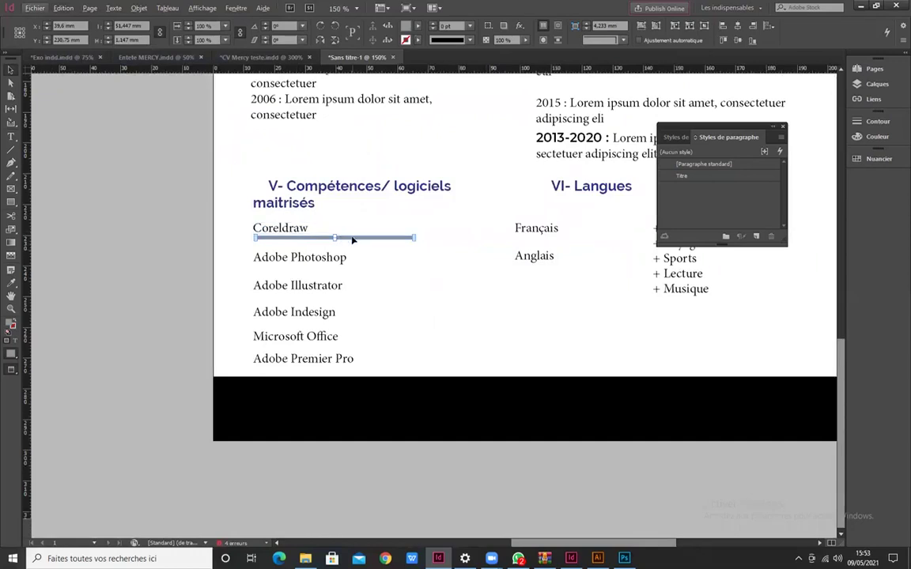
scroll(353, 239, "up", 2, "alt")
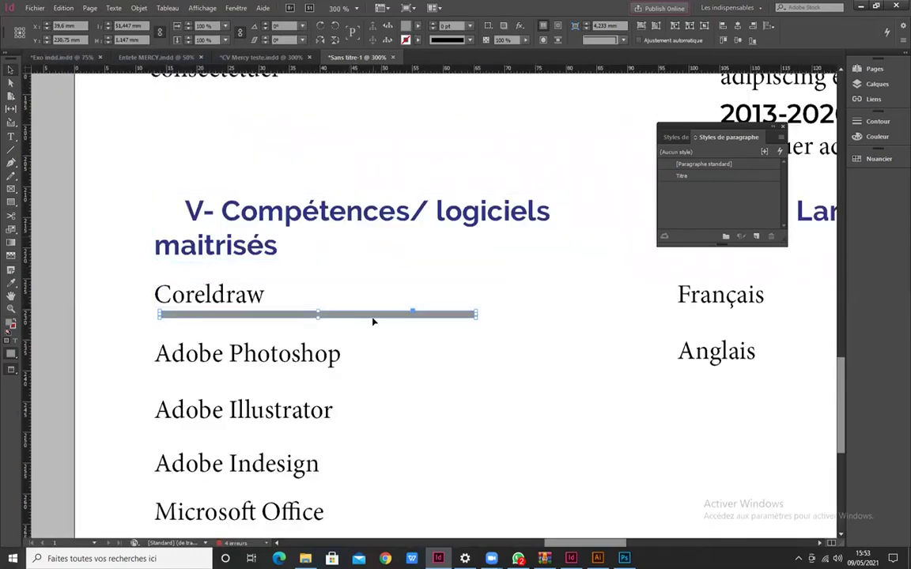
scroll(366, 318, "up", 3, "alt")
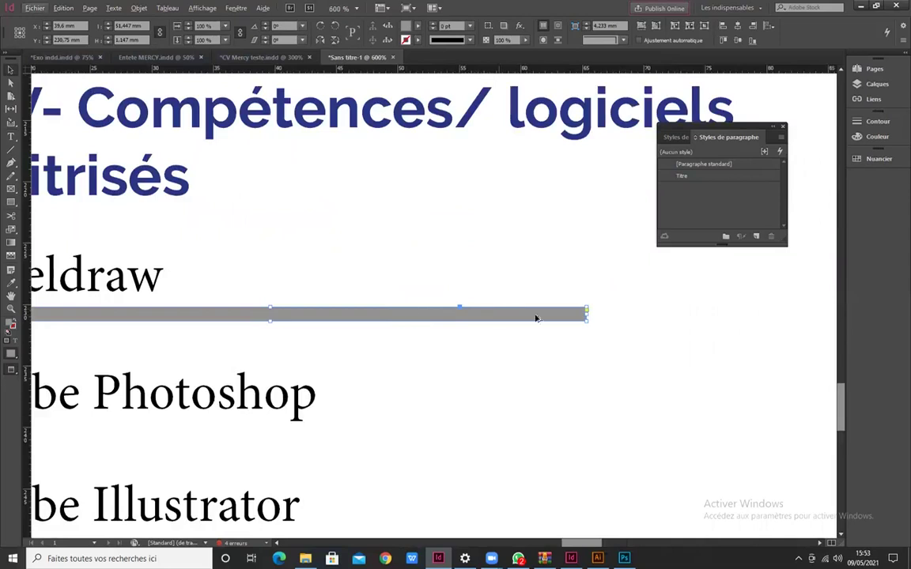
scroll(535, 318, "down", 2, "alt")
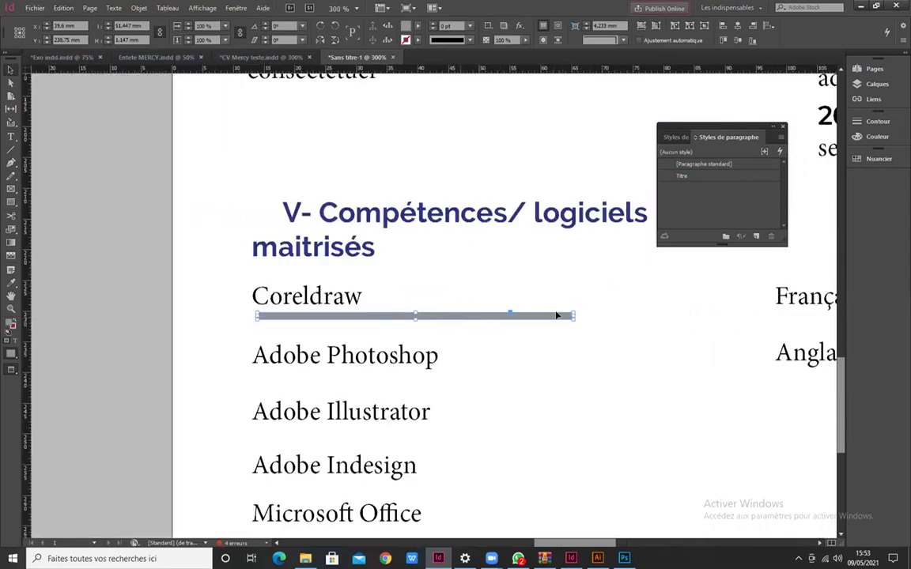
scroll(567, 318, "up", 2, "alt")
left_click_drag(581, 318, 394, 318)
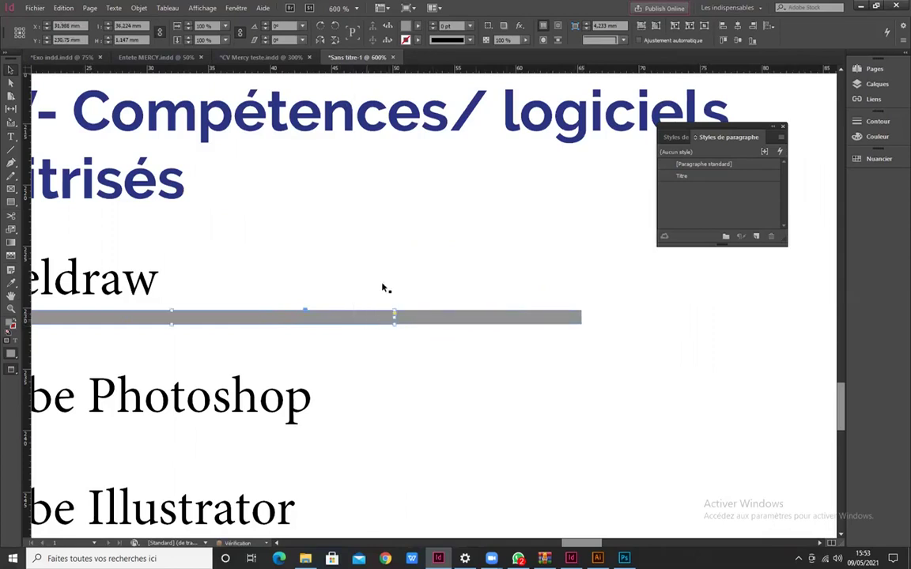
- Raise the shortened bar's [Noir] fill tint to 100% and deselect it
left_click(419, 29)
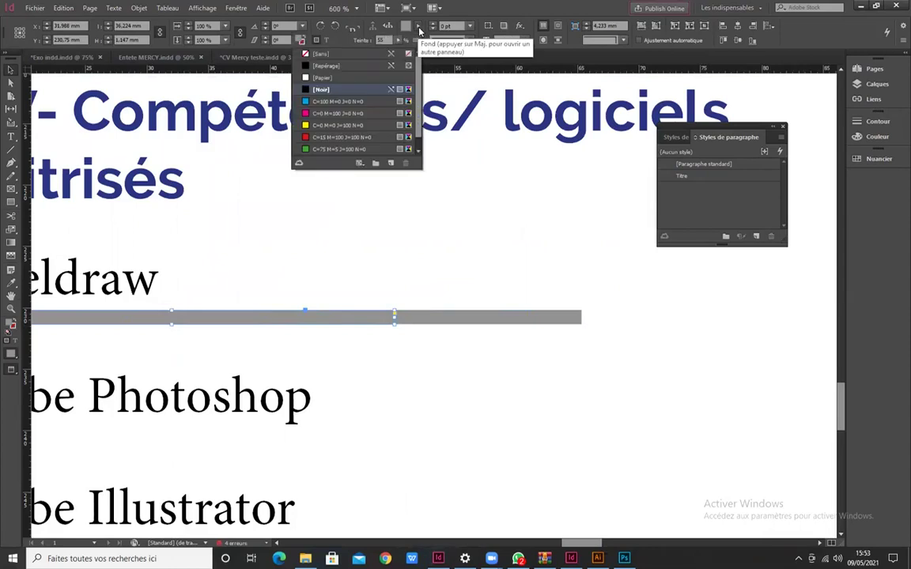
left_click(399, 39)
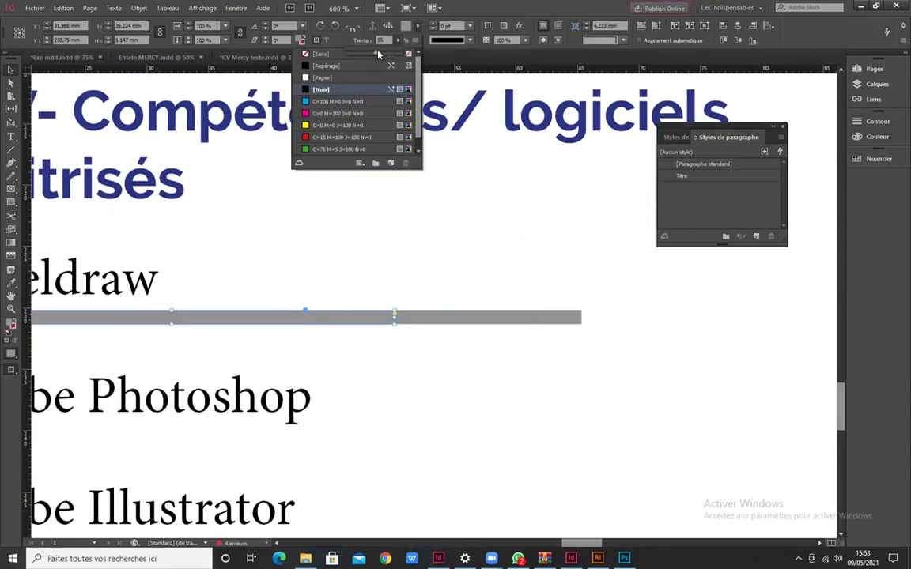
left_click_drag(376, 56, 401, 54)
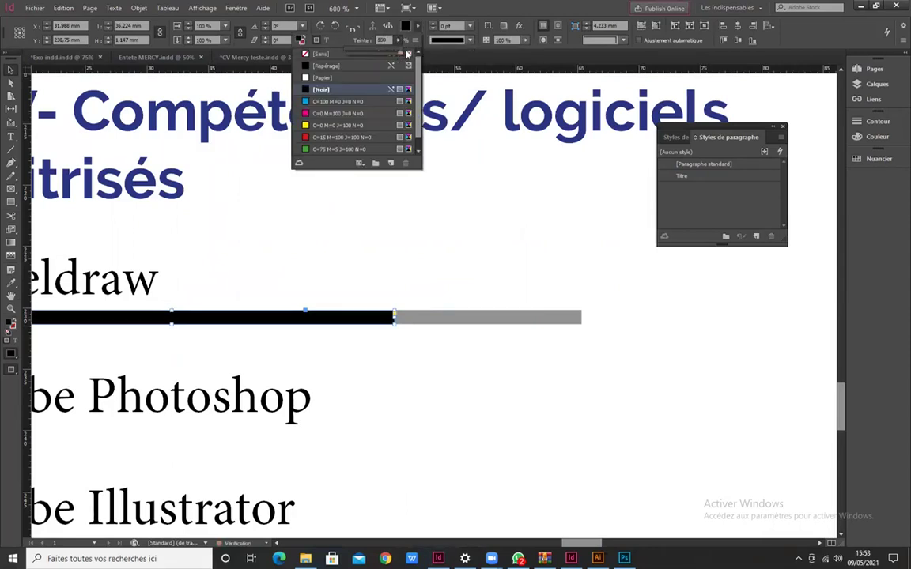
left_click(10, 68)
scroll(577, 300, "down", 3)
left_click(575, 294)
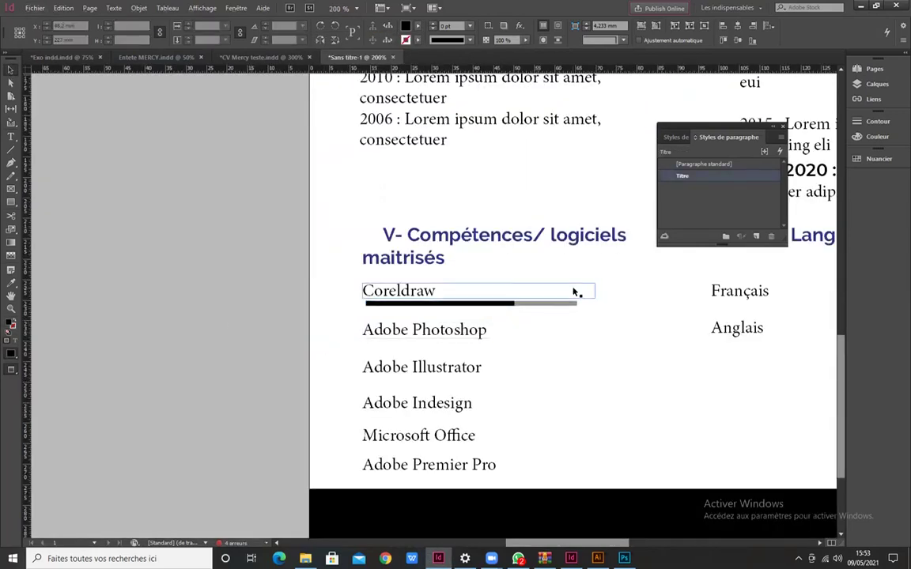
left_click(527, 315)
scroll(527, 315, "up", 2)
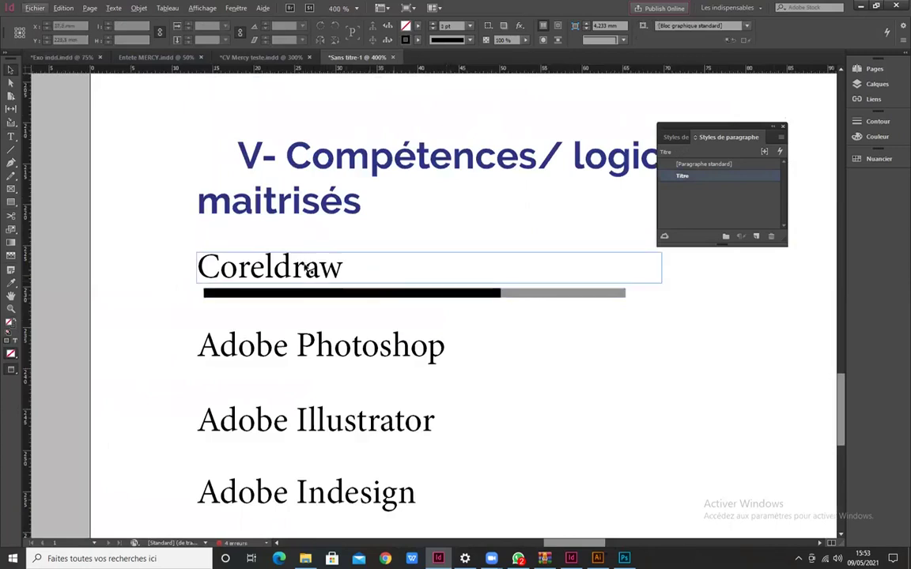
- Examine the proportions and spacing of the level bars under the software names in the CV Mercy teste document
key("ctrl+shift+Tab")
scroll(455, 346, "down", 2)
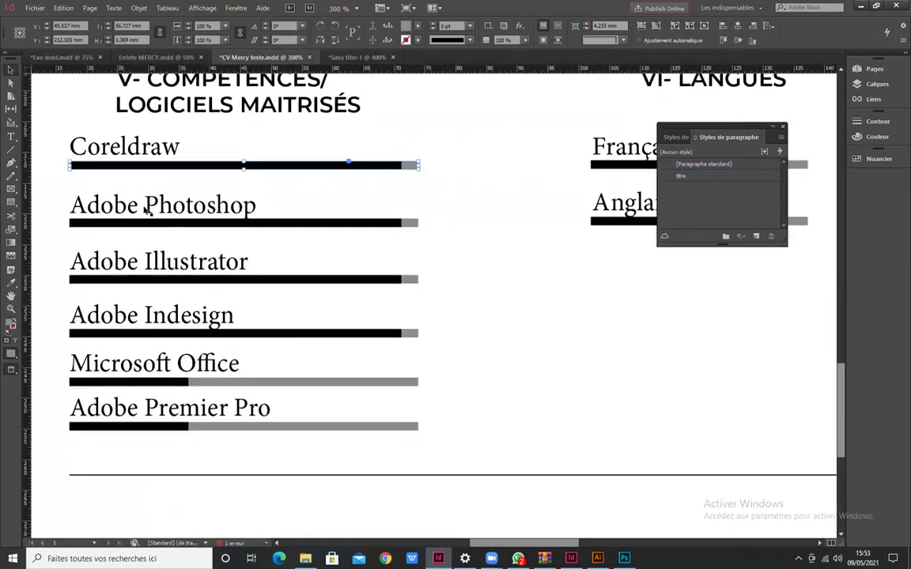
scroll(331, 242, "down", 1)
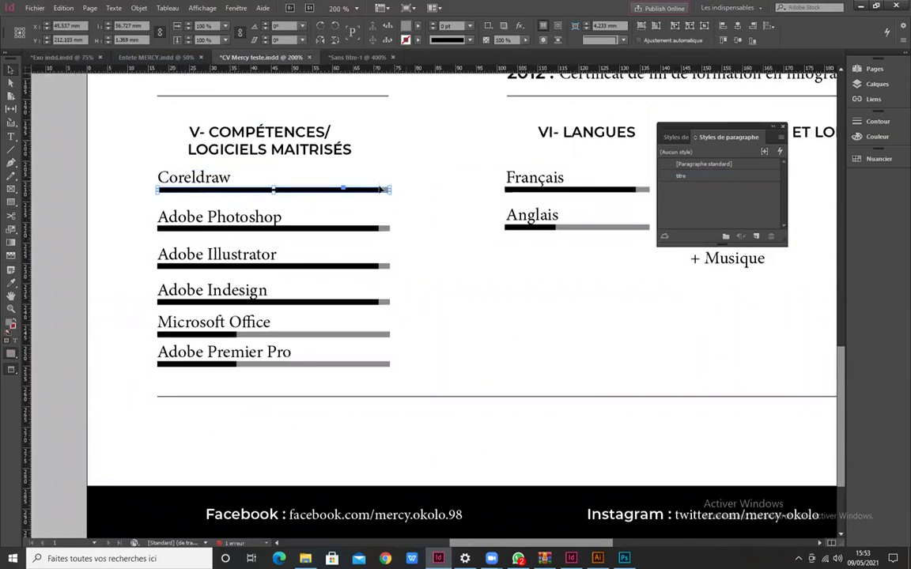
scroll(376, 197, "up", 1)
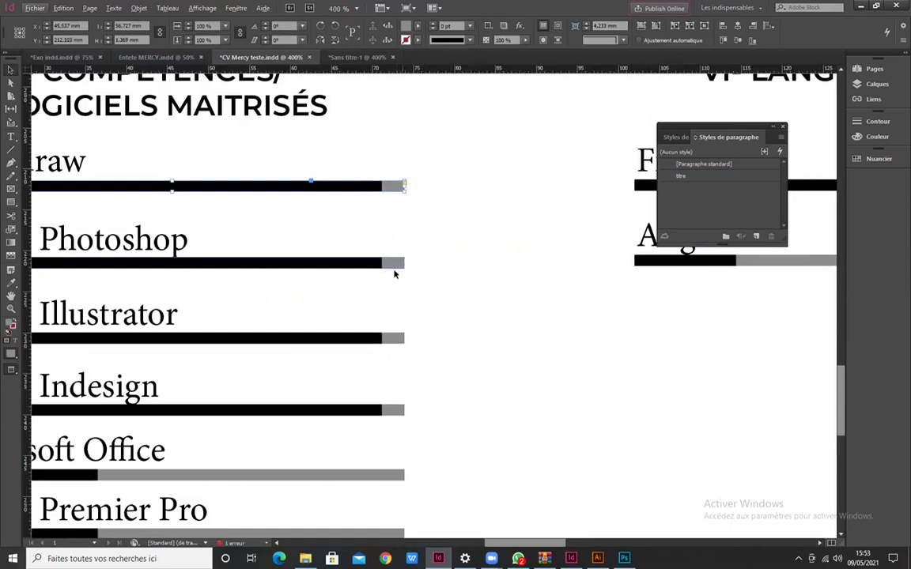
scroll(387, 424, "down", 3)
scroll(382, 415, "down", 1)
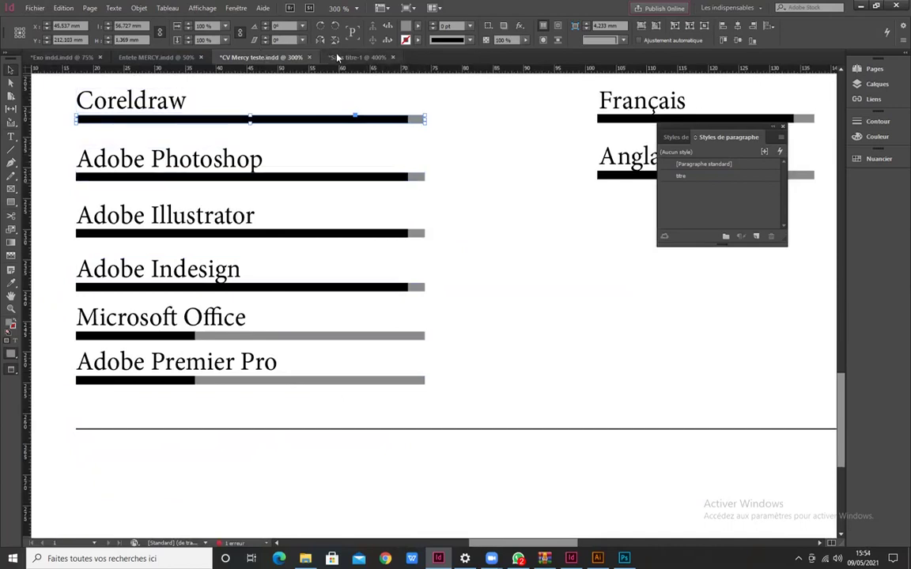
- In the Sans titre-1 document, duplicate the Coreldraw black and grey bars together beneath Adobe Photoshop, Adobe Illustrator and Adobe Indesign
left_click(357, 57)
left_click(494, 294)
left_click(560, 299)
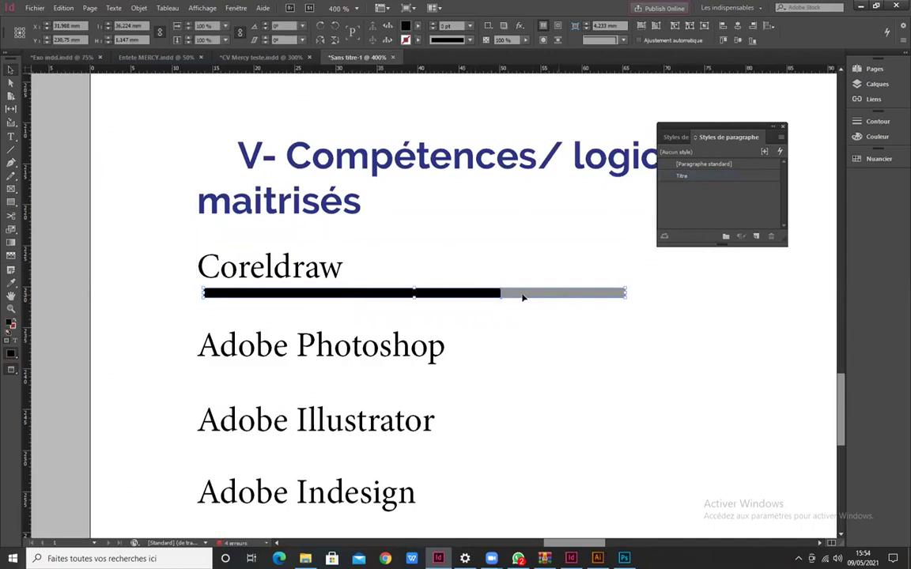
left_click_drag(443, 298, 445, 340)
key("ctrl+z")
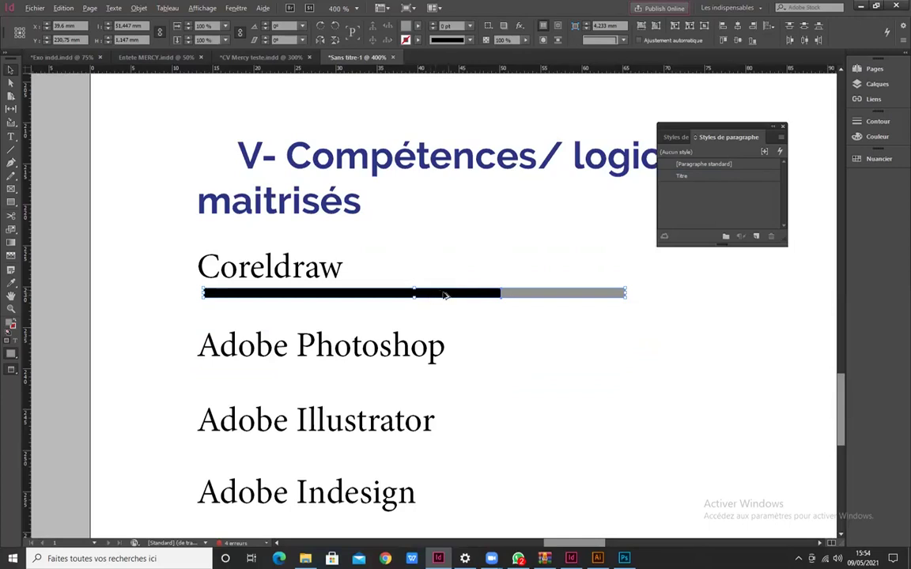
left_click_drag(439, 295, 445, 381)
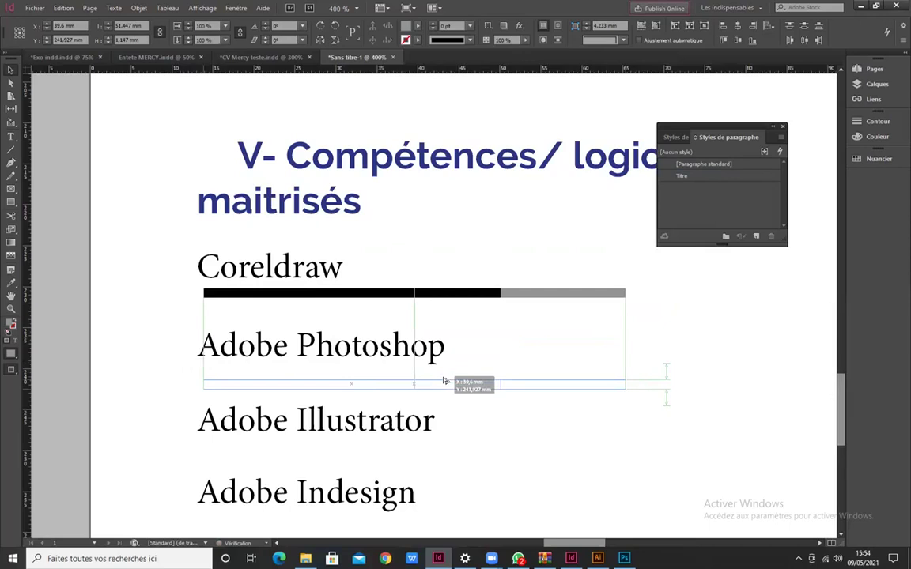
left_click_drag(445, 382, 430, 377)
scroll(433, 306, "down", 3)
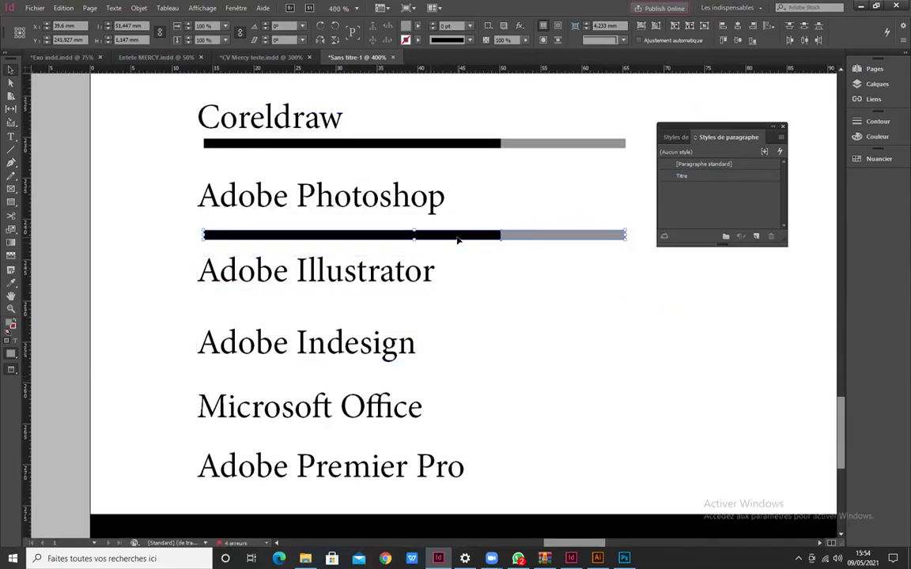
left_click_drag(460, 239, 462, 374)
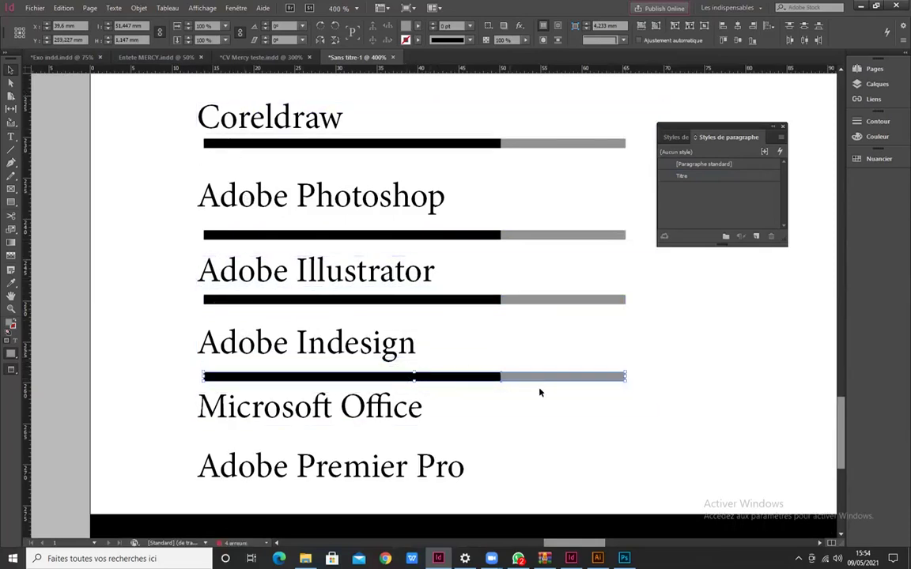
- Duplicate the black and grey level bar beneath Microsoft Office and Adobe Premier Pro, then deselect it
scroll(455, 256, "down", 2)
left_click_drag(463, 230, 452, 337)
left_click(53, 117)
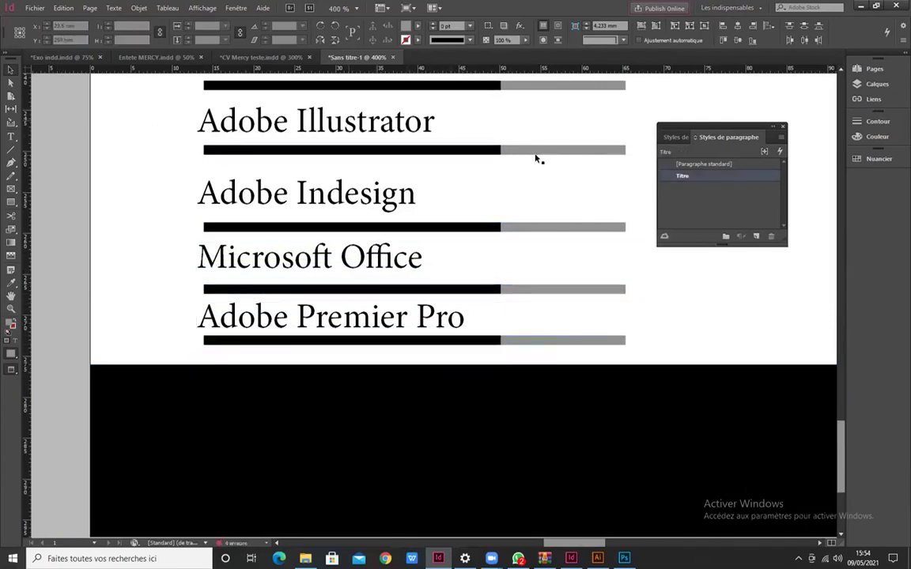
- Lengthen Adobe Photoshop's black bar to about nine tenths of its grey bar and shorten Adobe Illustrator's to just over a quarter
scroll(467, 180, "up", 3)
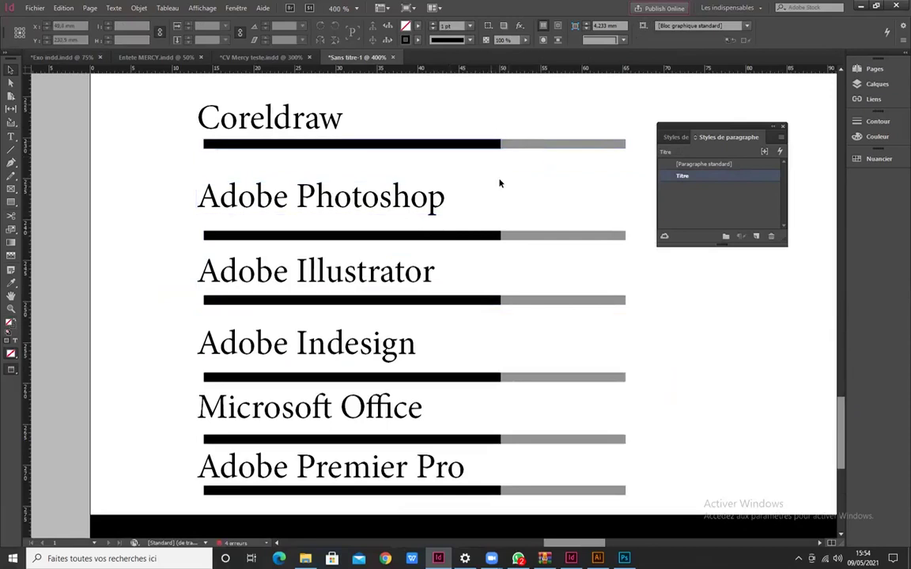
left_click(500, 236)
left_click_drag(499, 235, 590, 236)
left_click(501, 300)
left_click_drag(501, 300, 322, 300)
- Resize the remaining black bars: Adobe Indesign to about nine tenths of the grey, Microsoft Office under a third, Adobe Premier Pro about 46.6 mm
scroll(395, 309, "down", 3)
left_click(482, 265)
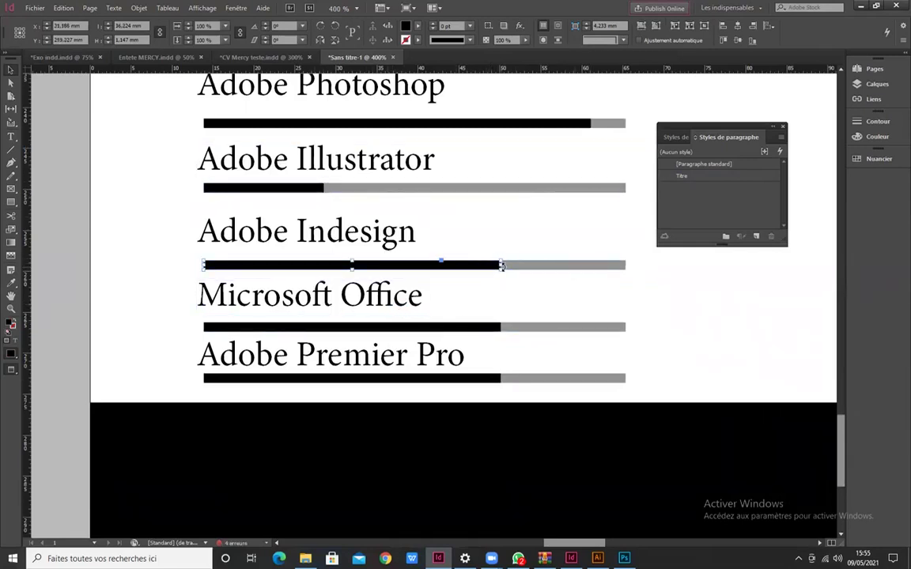
left_click_drag(501, 264, 583, 265)
left_click(490, 328)
left_click_drag(501, 327, 334, 326)
left_click(500, 379)
left_click_drag(500, 378, 585, 385)
- Review the whole CV page, from the photo header down to the software level bars and the languages section
scroll(447, 265, "down", 4)
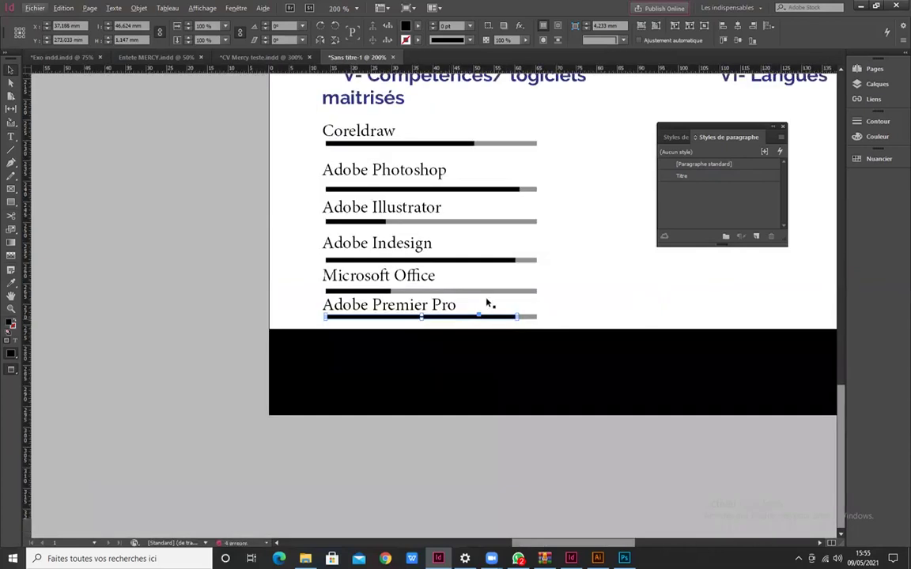
scroll(342, 261, "down", 2)
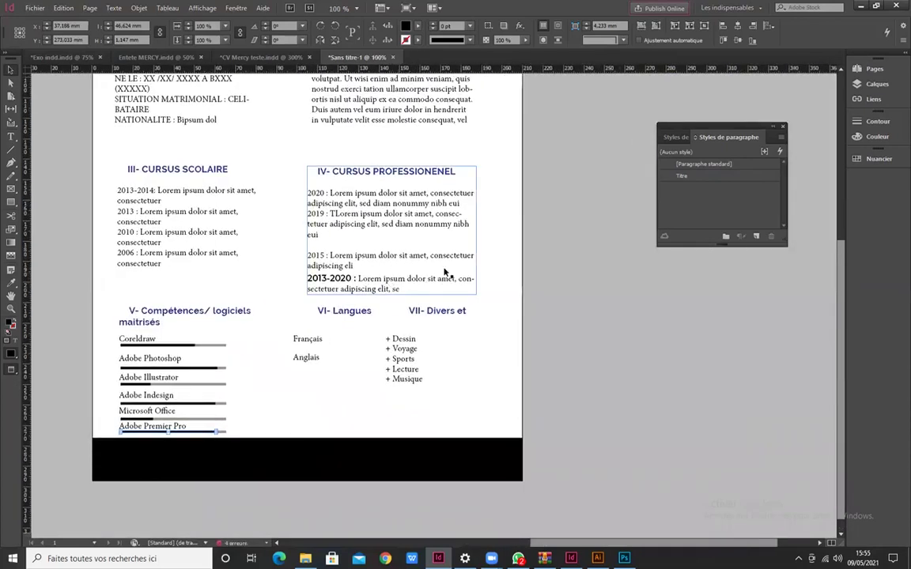
left_click_drag(305, 162, 389, 261)
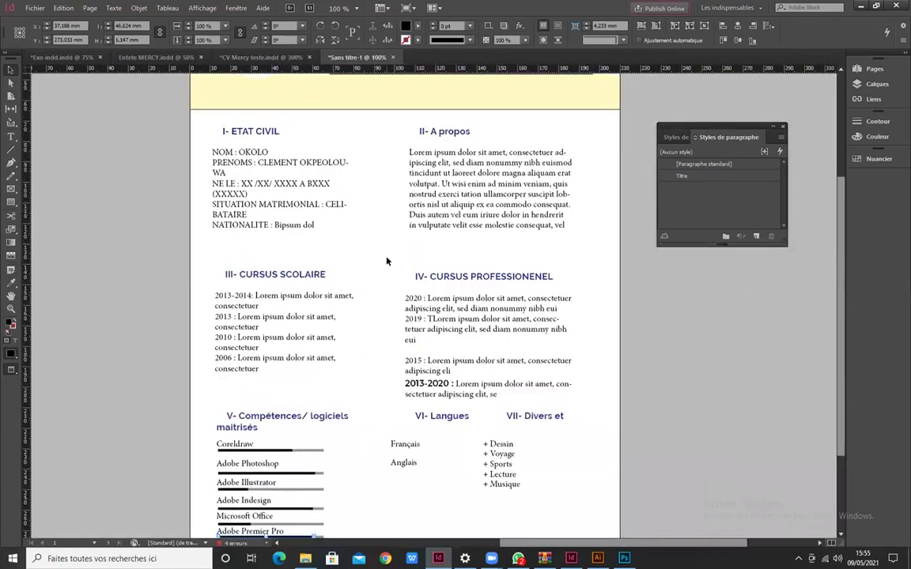
scroll(435, 254, "up", 4)
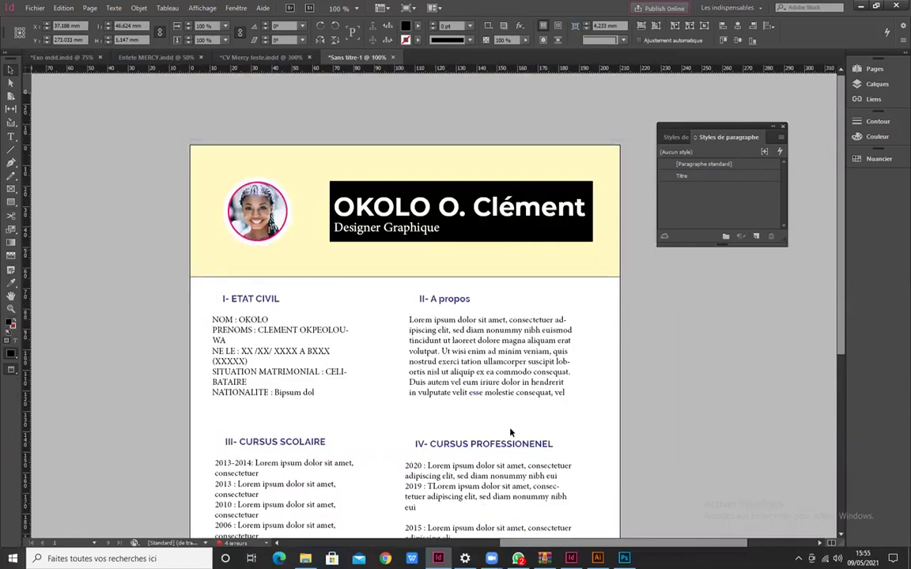
scroll(511, 433, "down", 5)
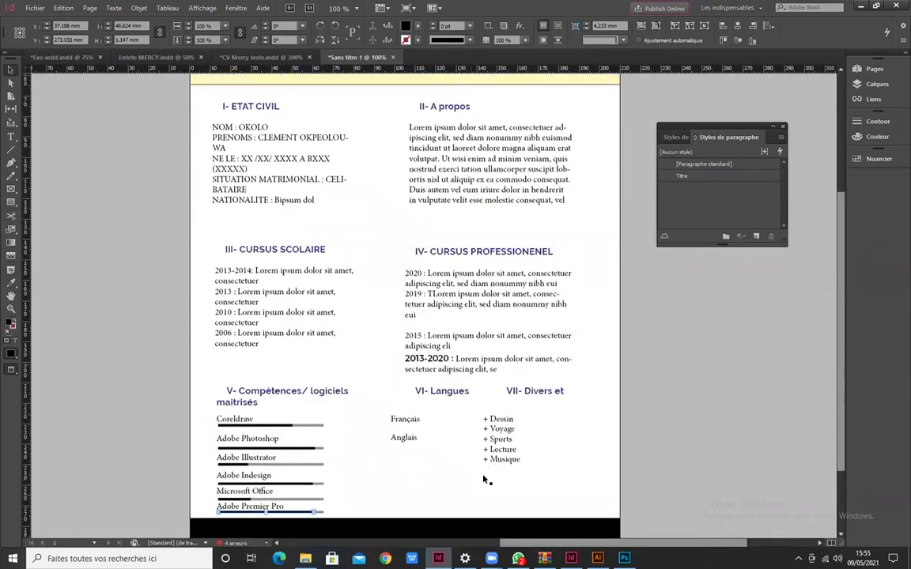
key("ctrl+minus")
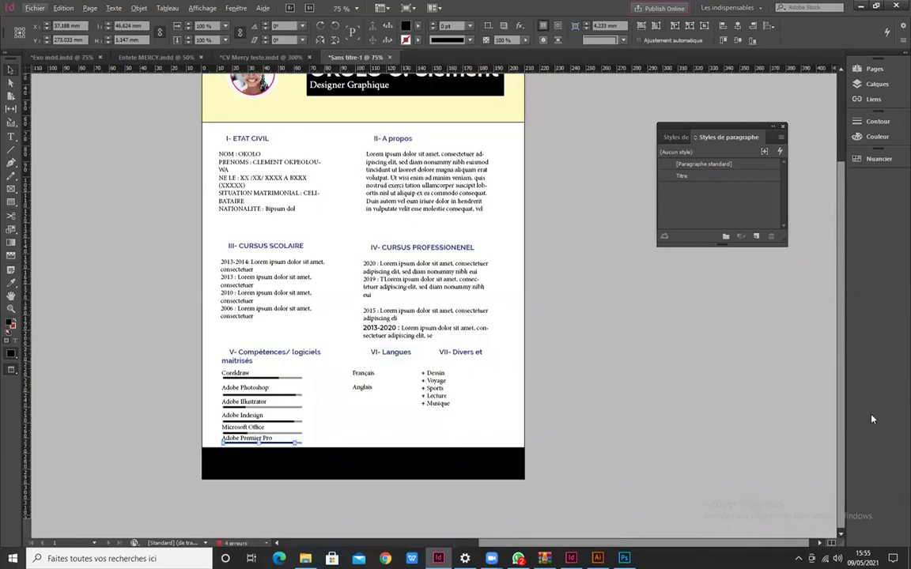